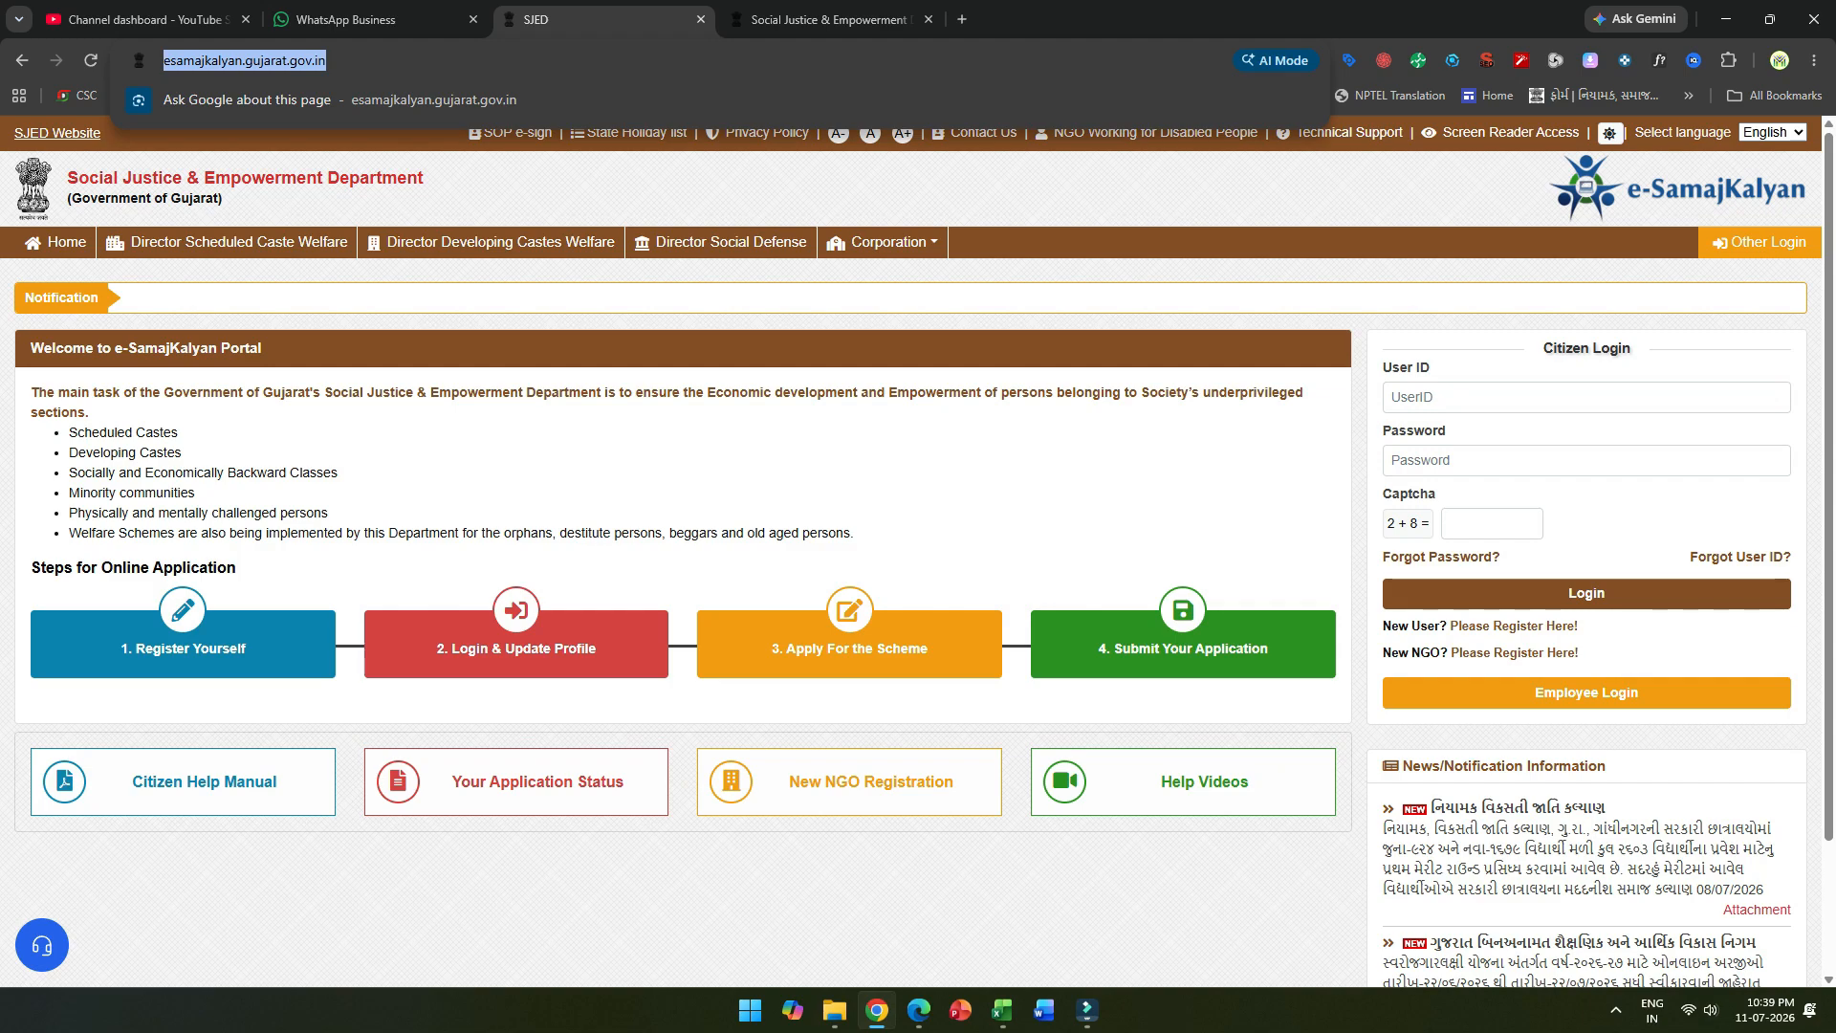
# - Switch the e-SamajKalyan home page display language to Gujarati
pyautogui.press('Escape')
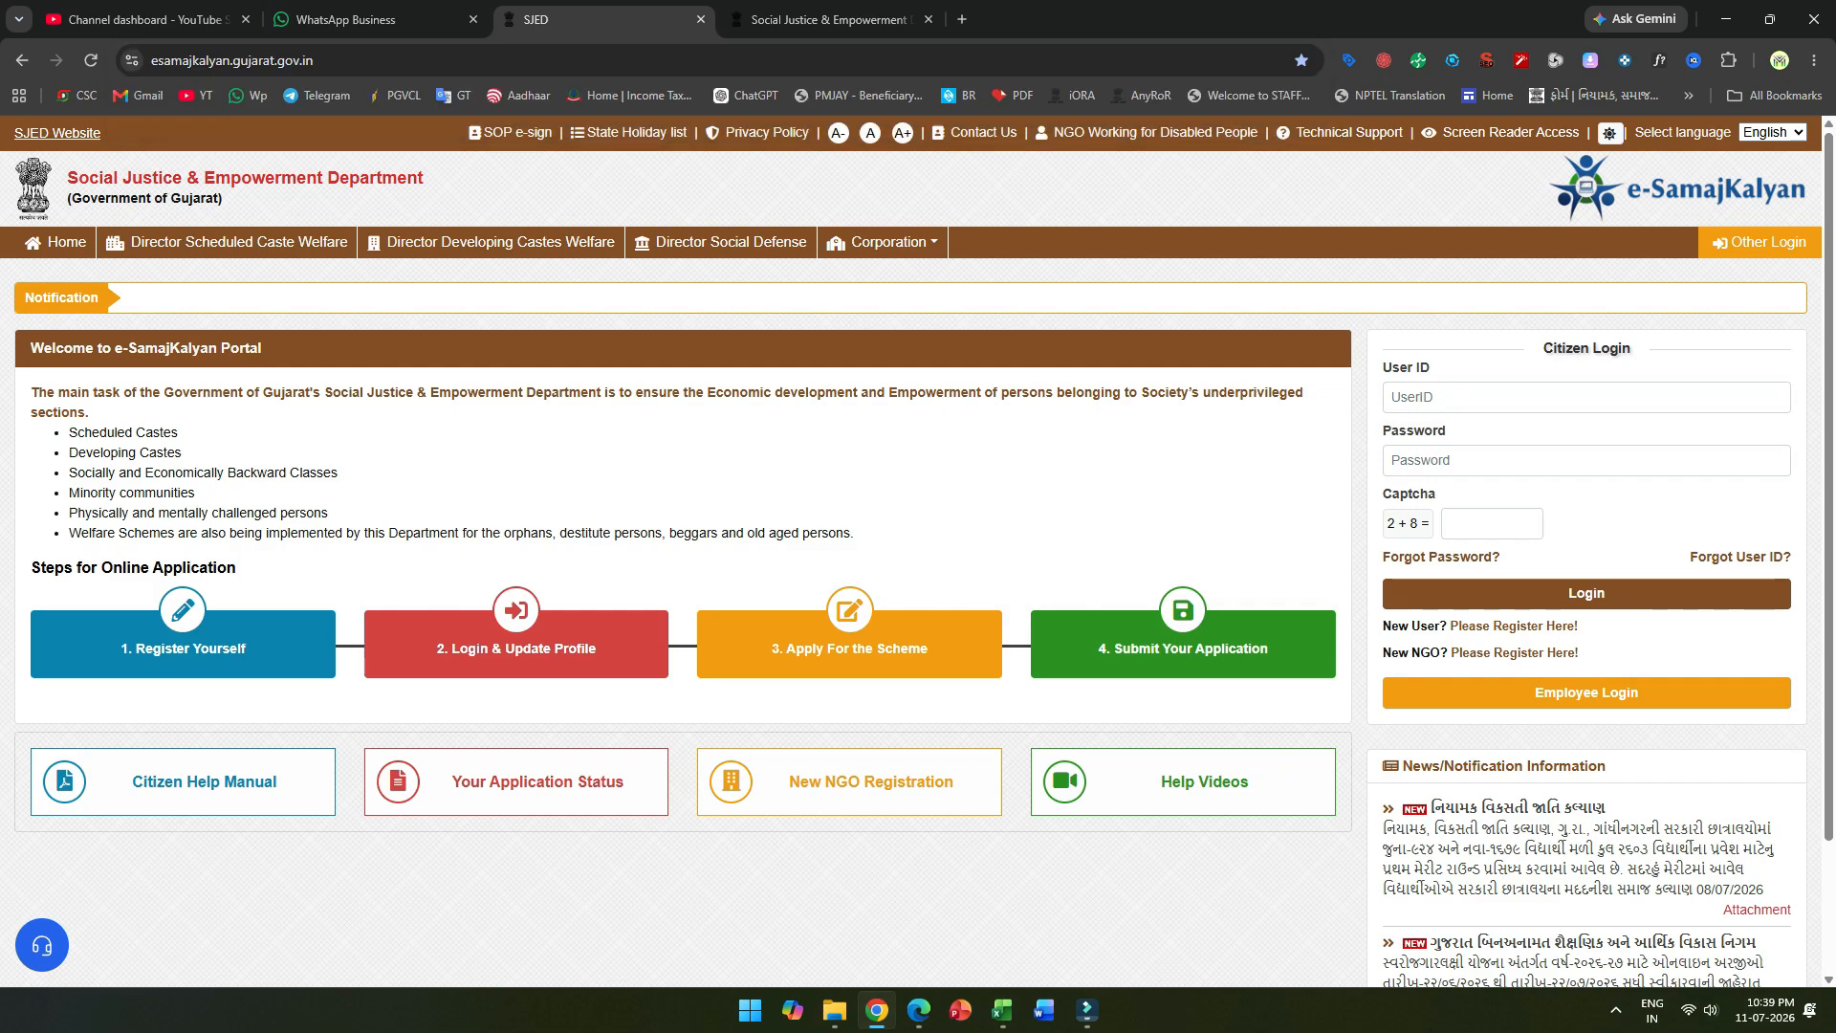
pyautogui.click(1772, 132)
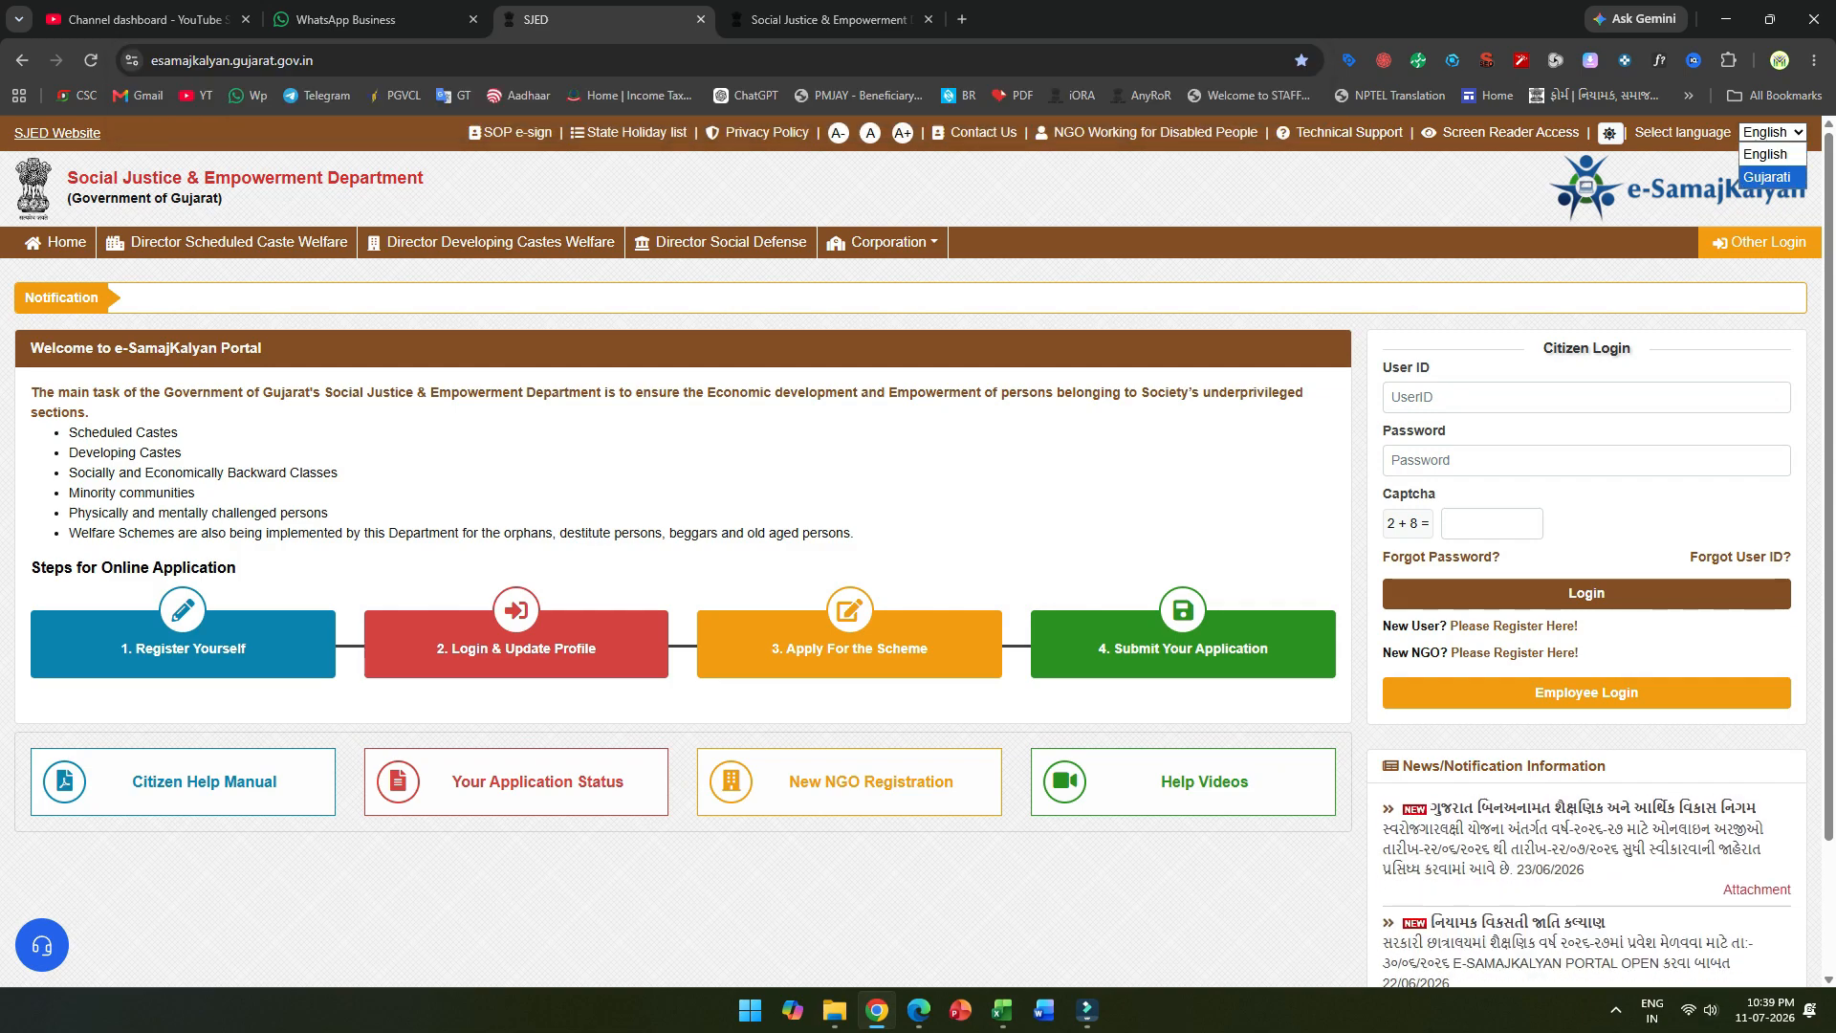
pyautogui.click(1767, 177)
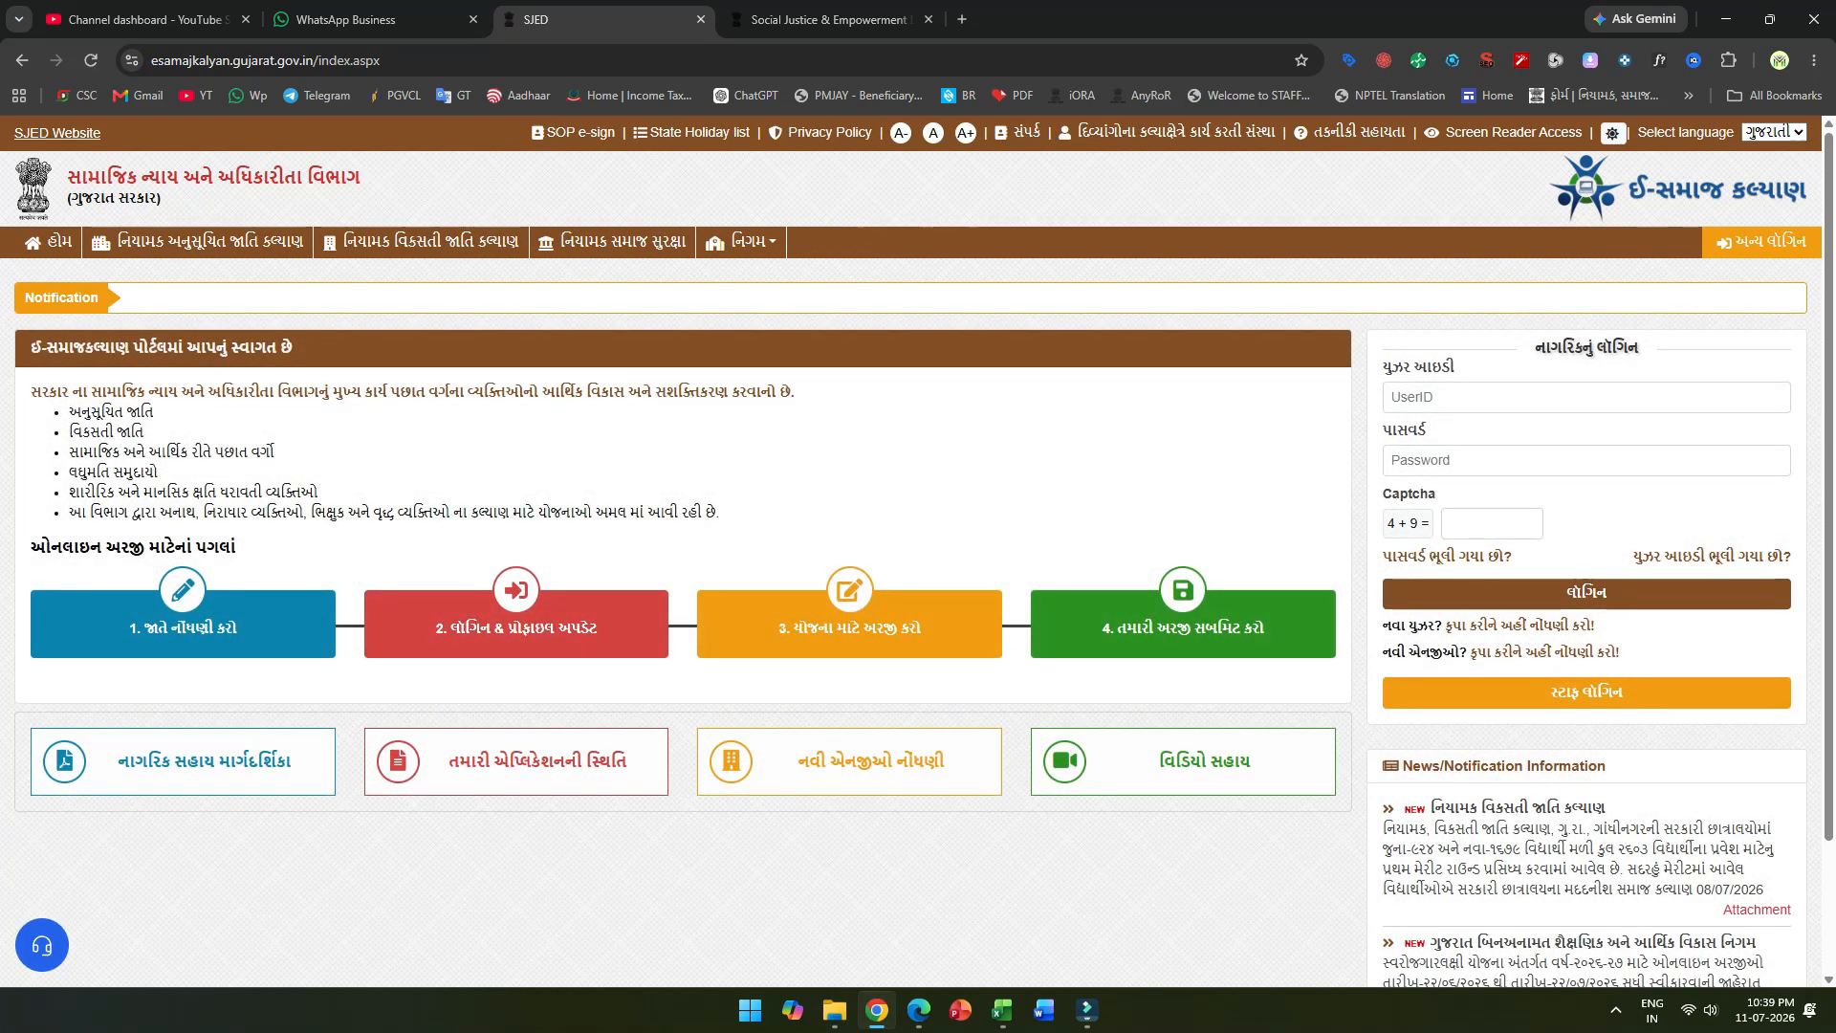
pyautogui.click(1392, 397)
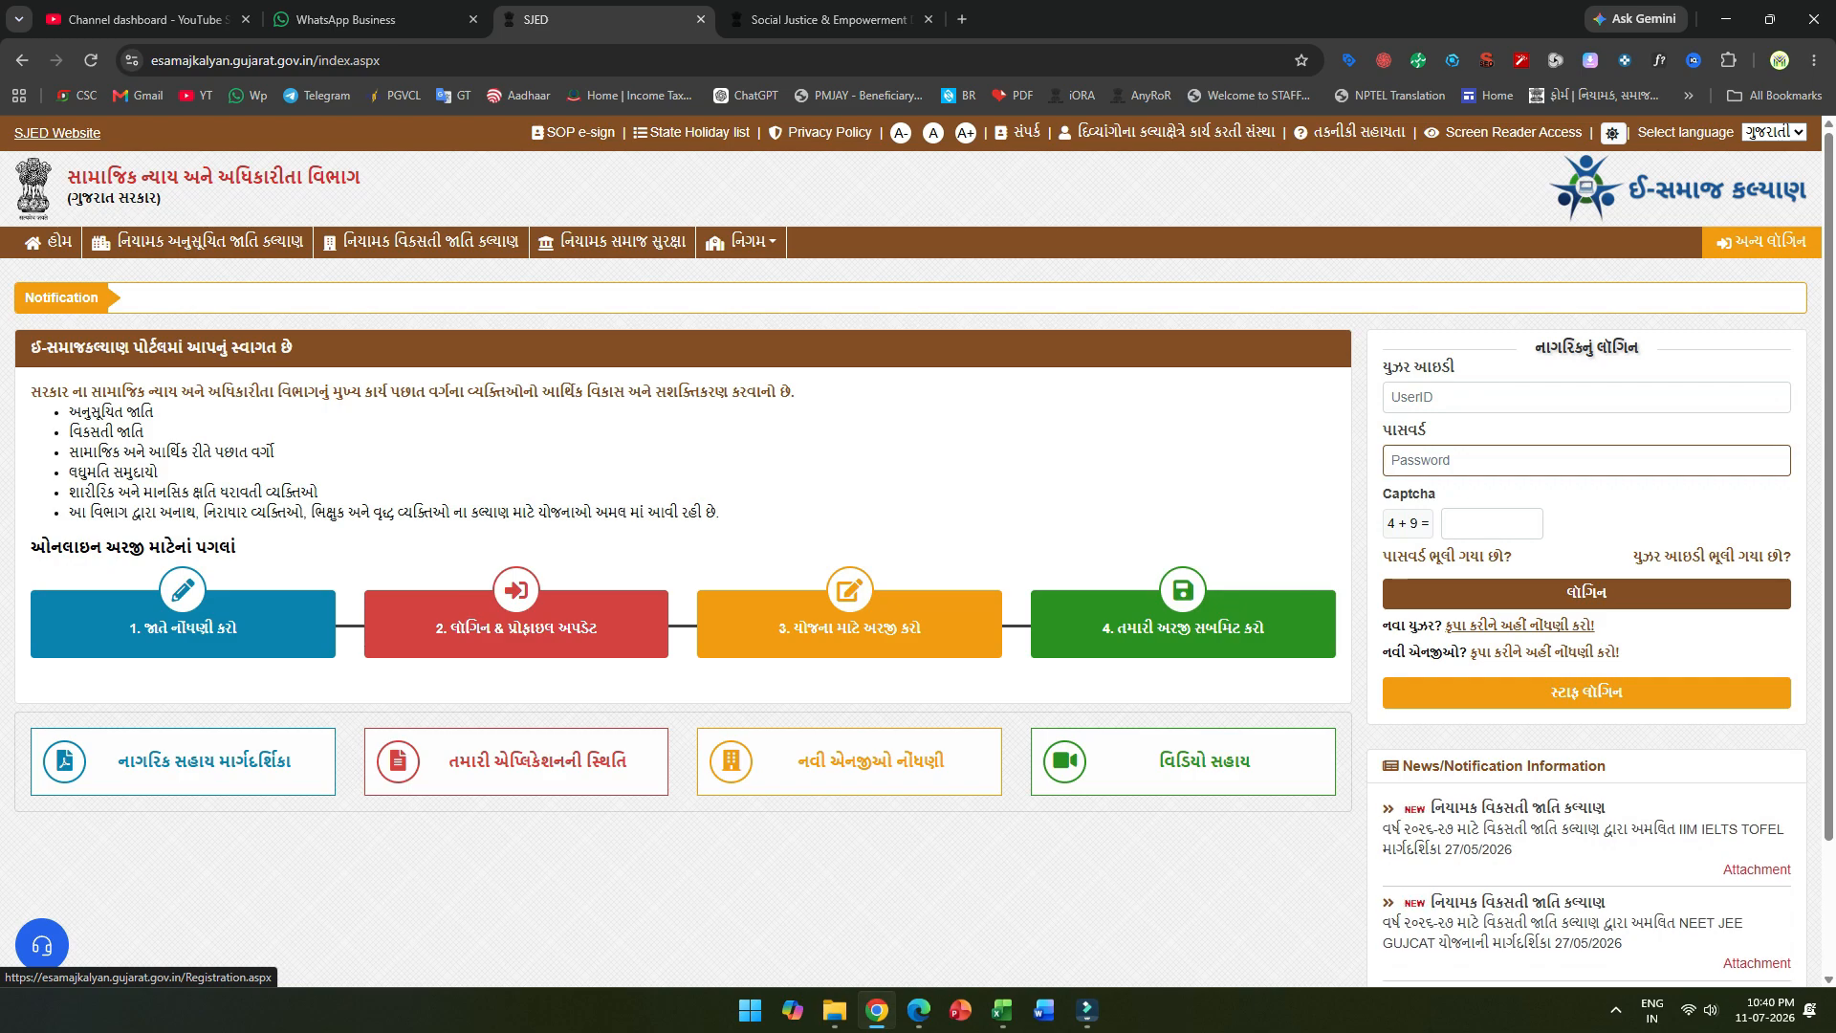
# - Open the new citizen registration form, enter the full name and set gender to Male
pyautogui.click(1520, 626)
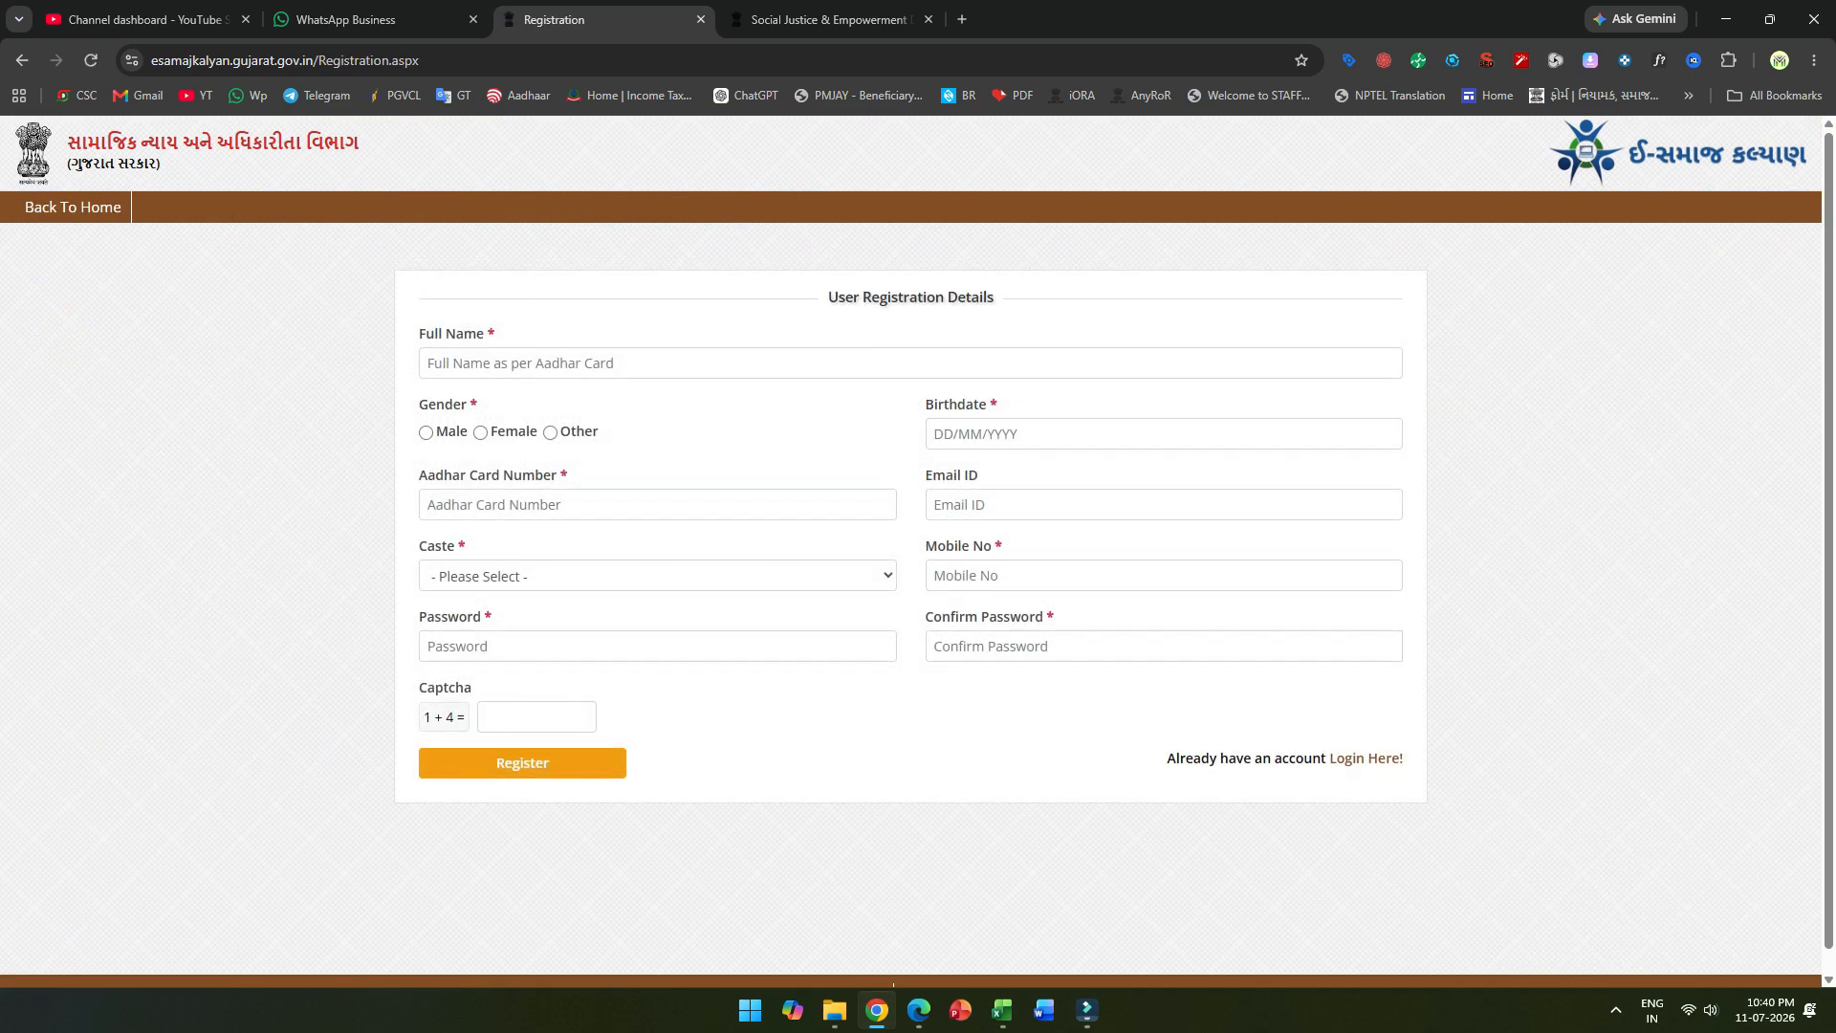
pyautogui.click(428, 363)
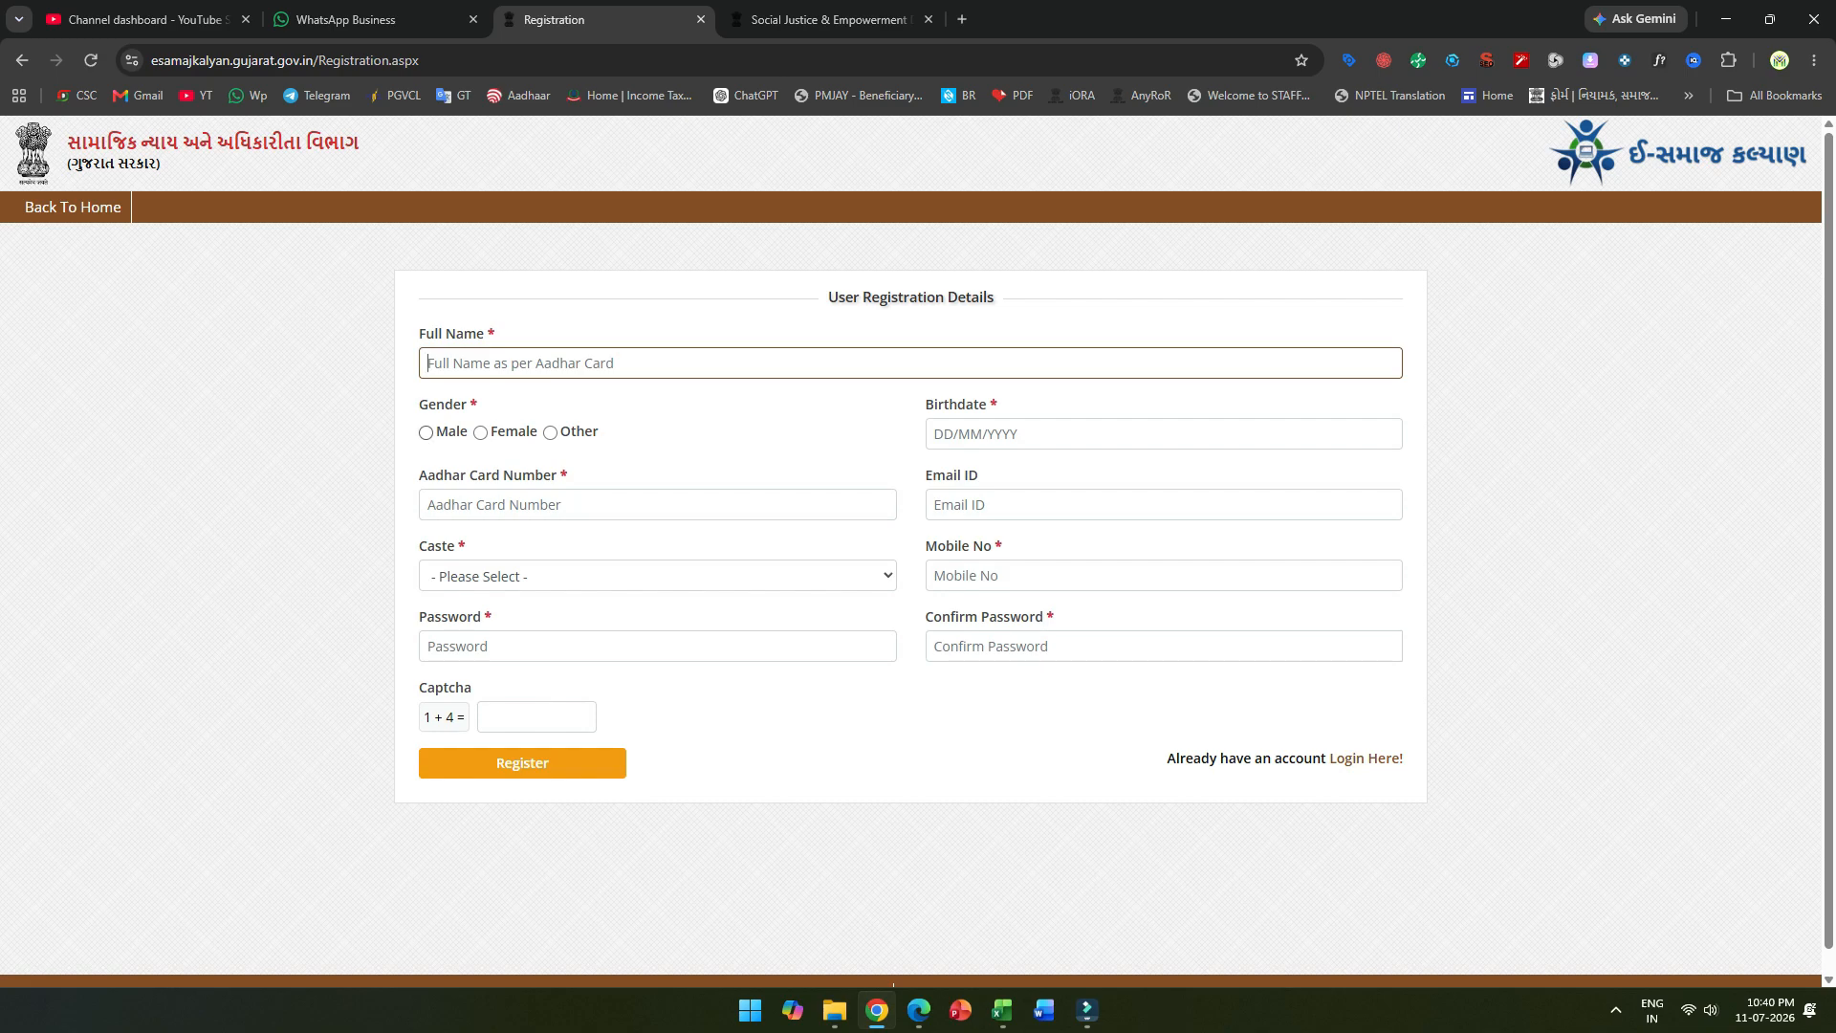
pyautogui.click(425, 432)
pyautogui.click(480, 432)
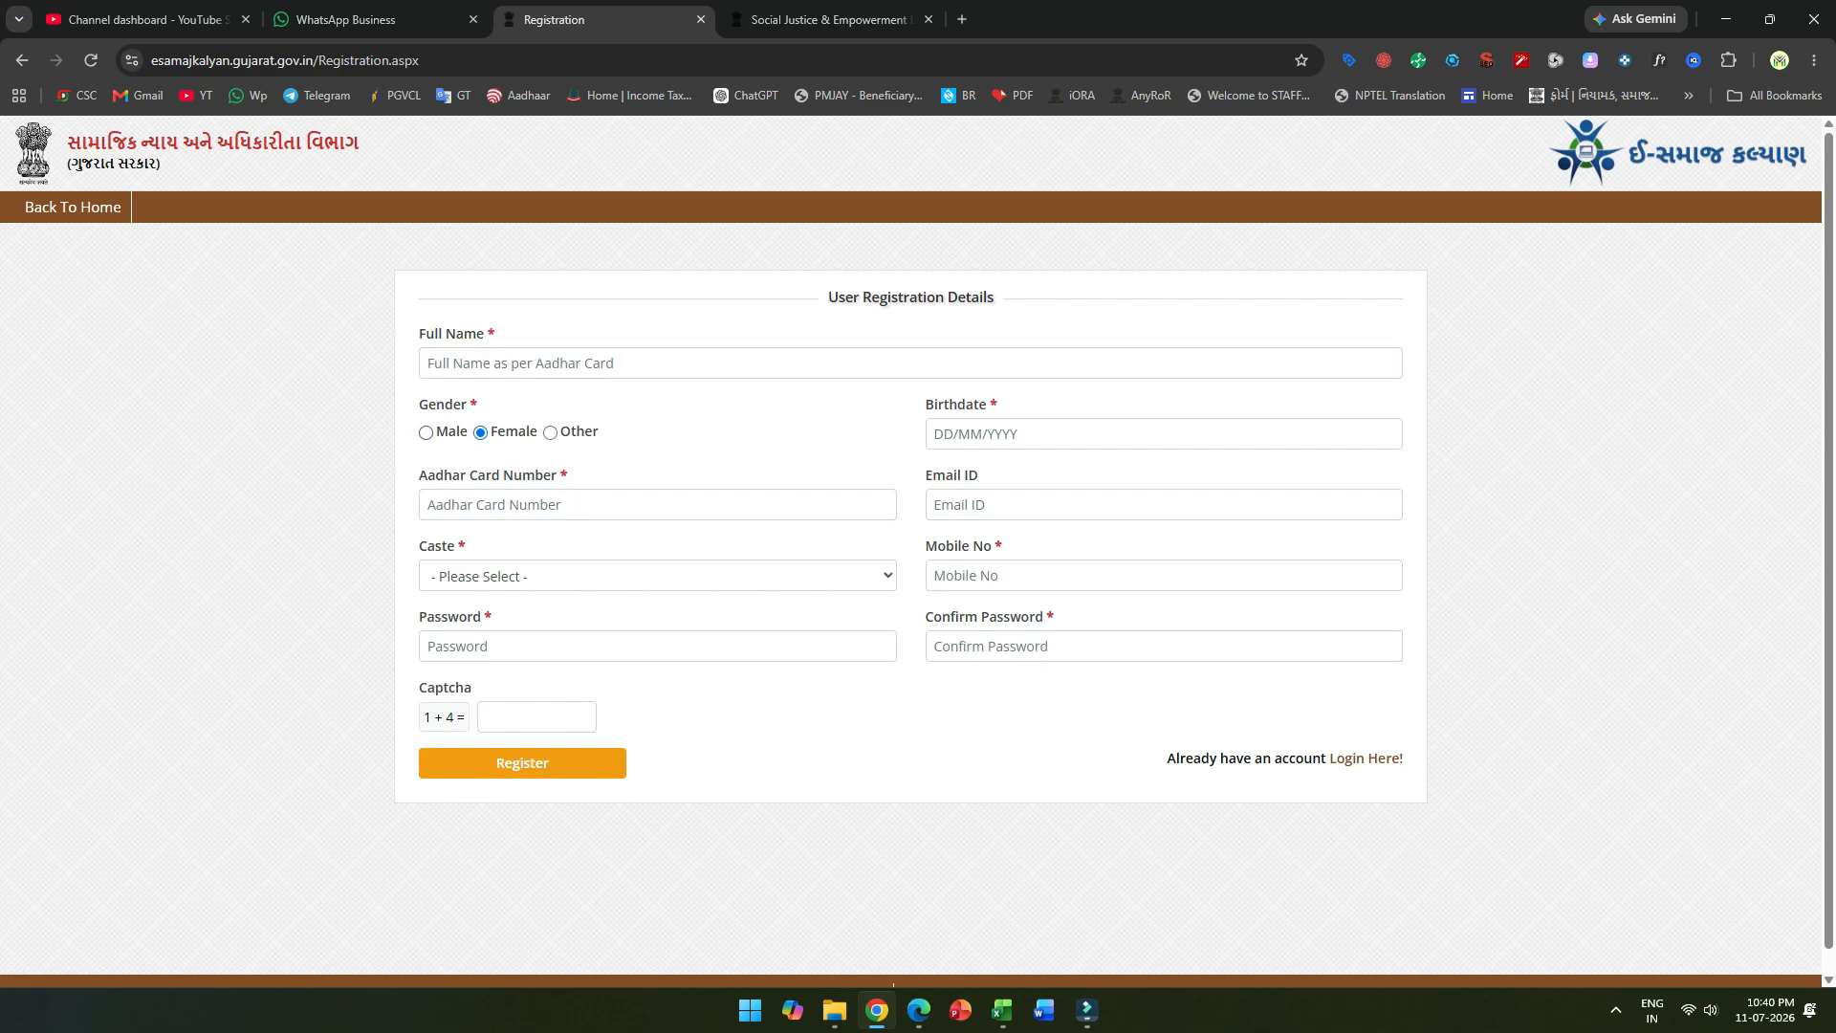
pyautogui.click(426, 433)
# - Set the birthdate to 01/01/2001 in the calendar picker
pyautogui.click(975, 433)
pyautogui.click(1022, 470)
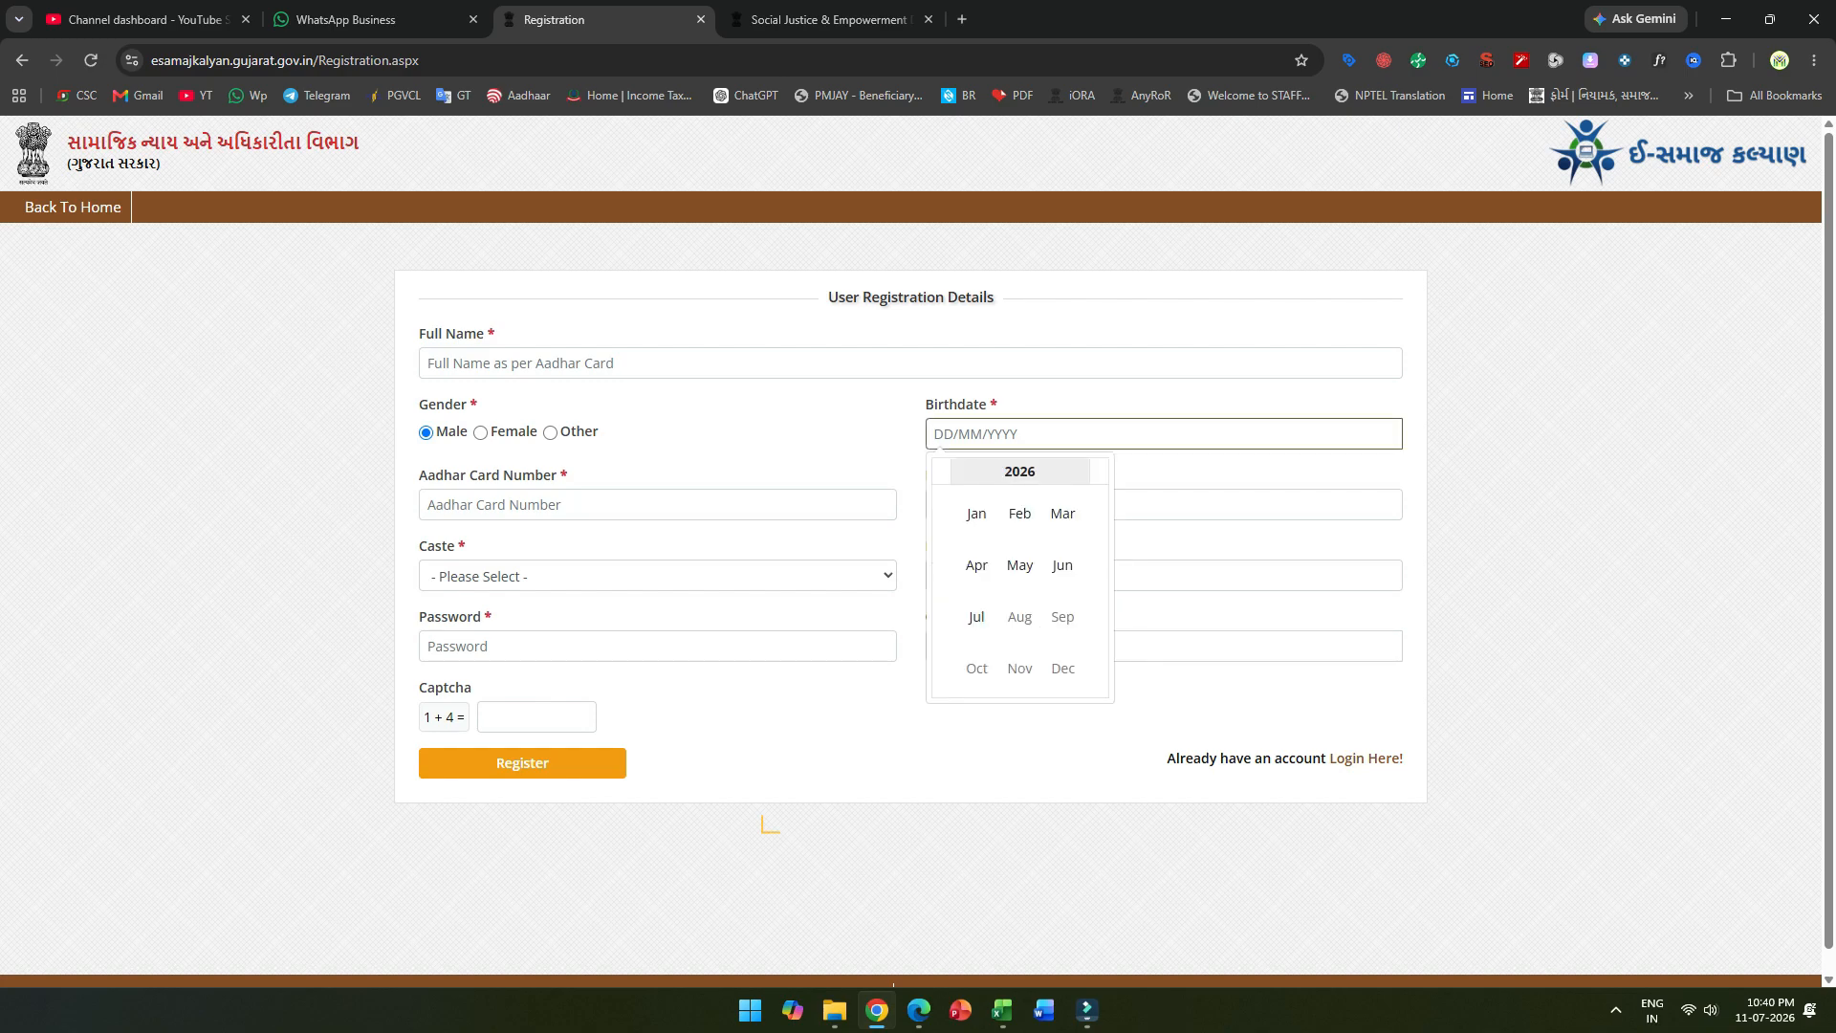
pyautogui.click(1019, 471)
pyautogui.click(941, 470)
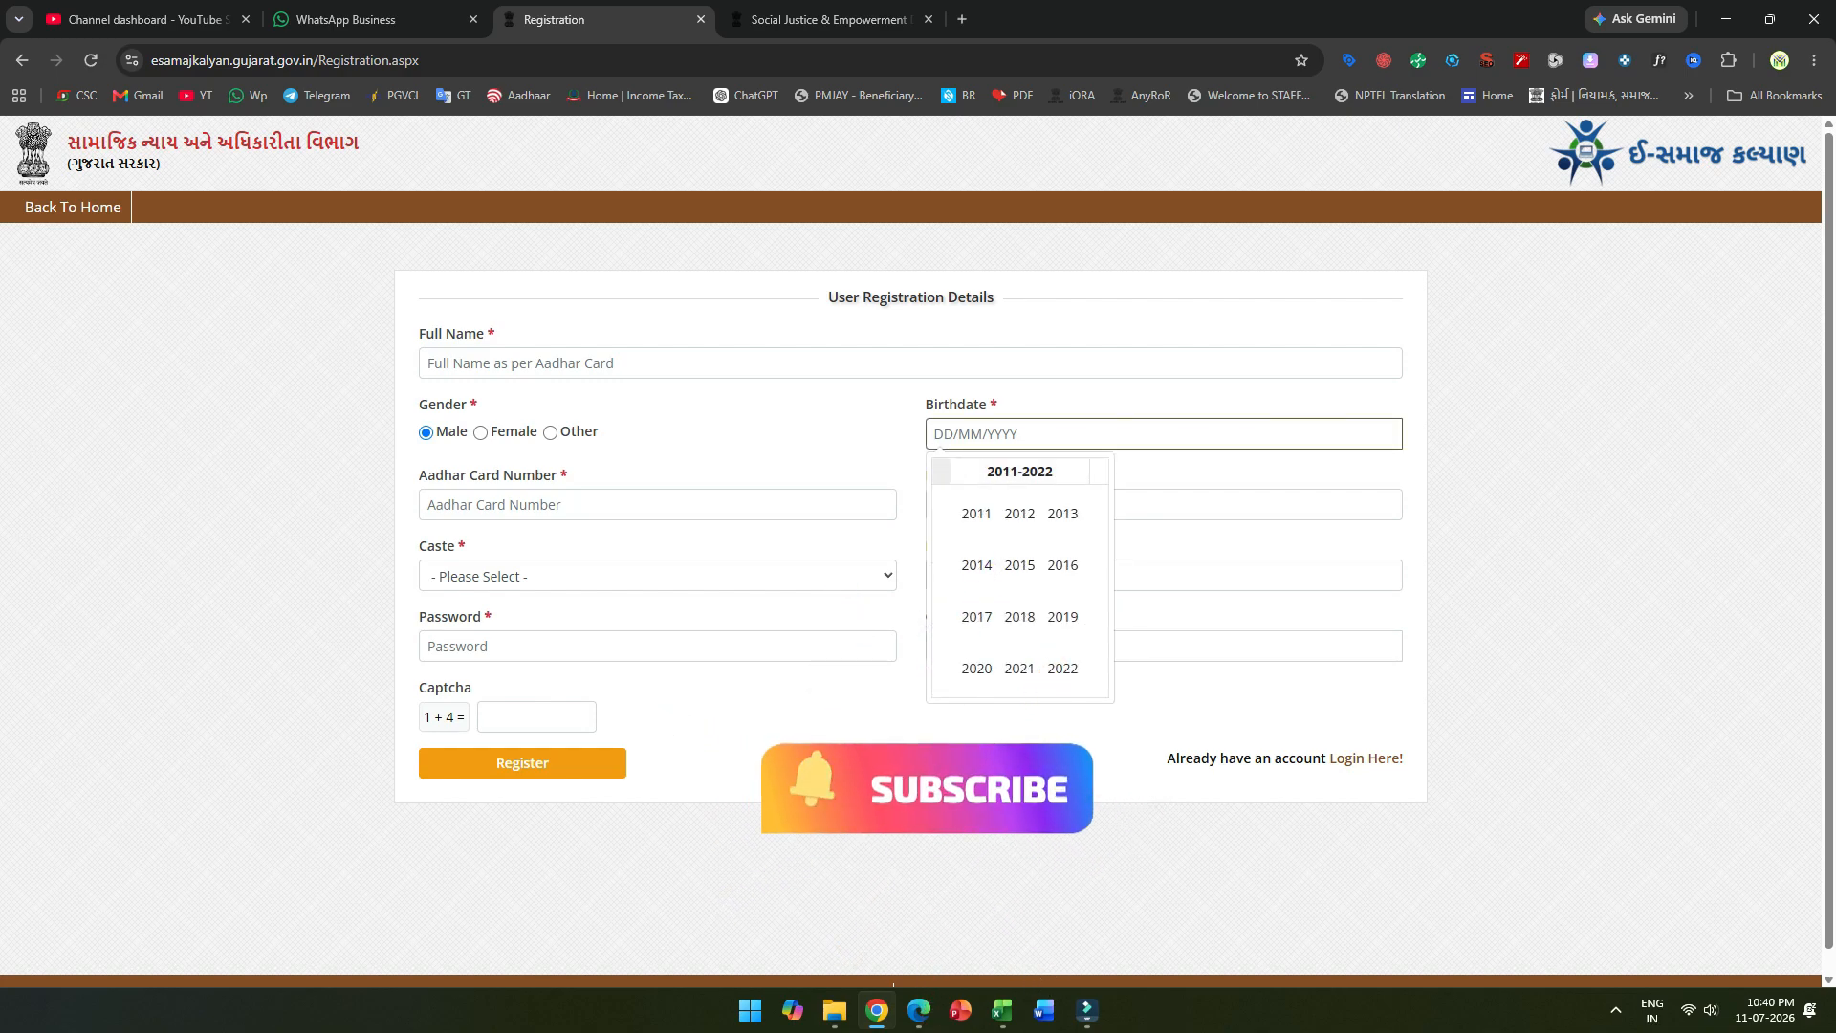
pyautogui.click(941, 471)
pyautogui.click(977, 514)
pyautogui.click(976, 513)
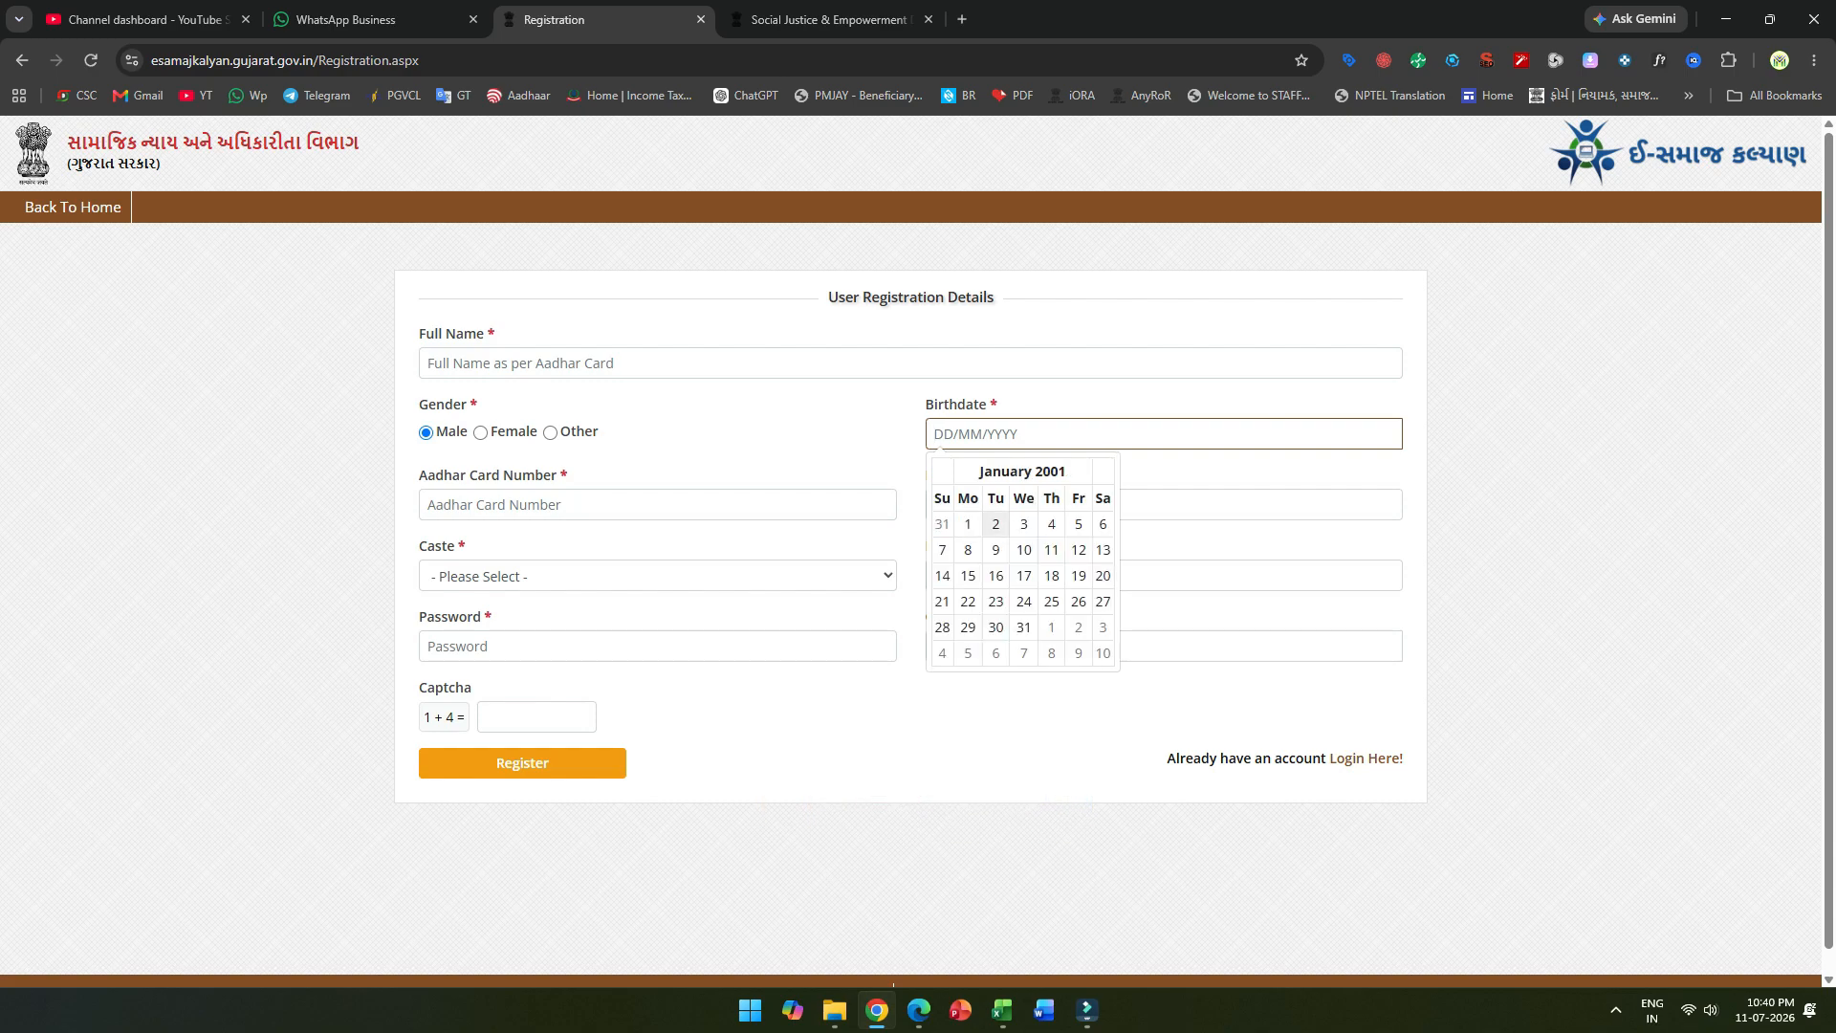
pyautogui.click(969, 523)
# - Enter the Aadhar number and e-mail ID, and choose General as the caste
pyautogui.click(427, 504)
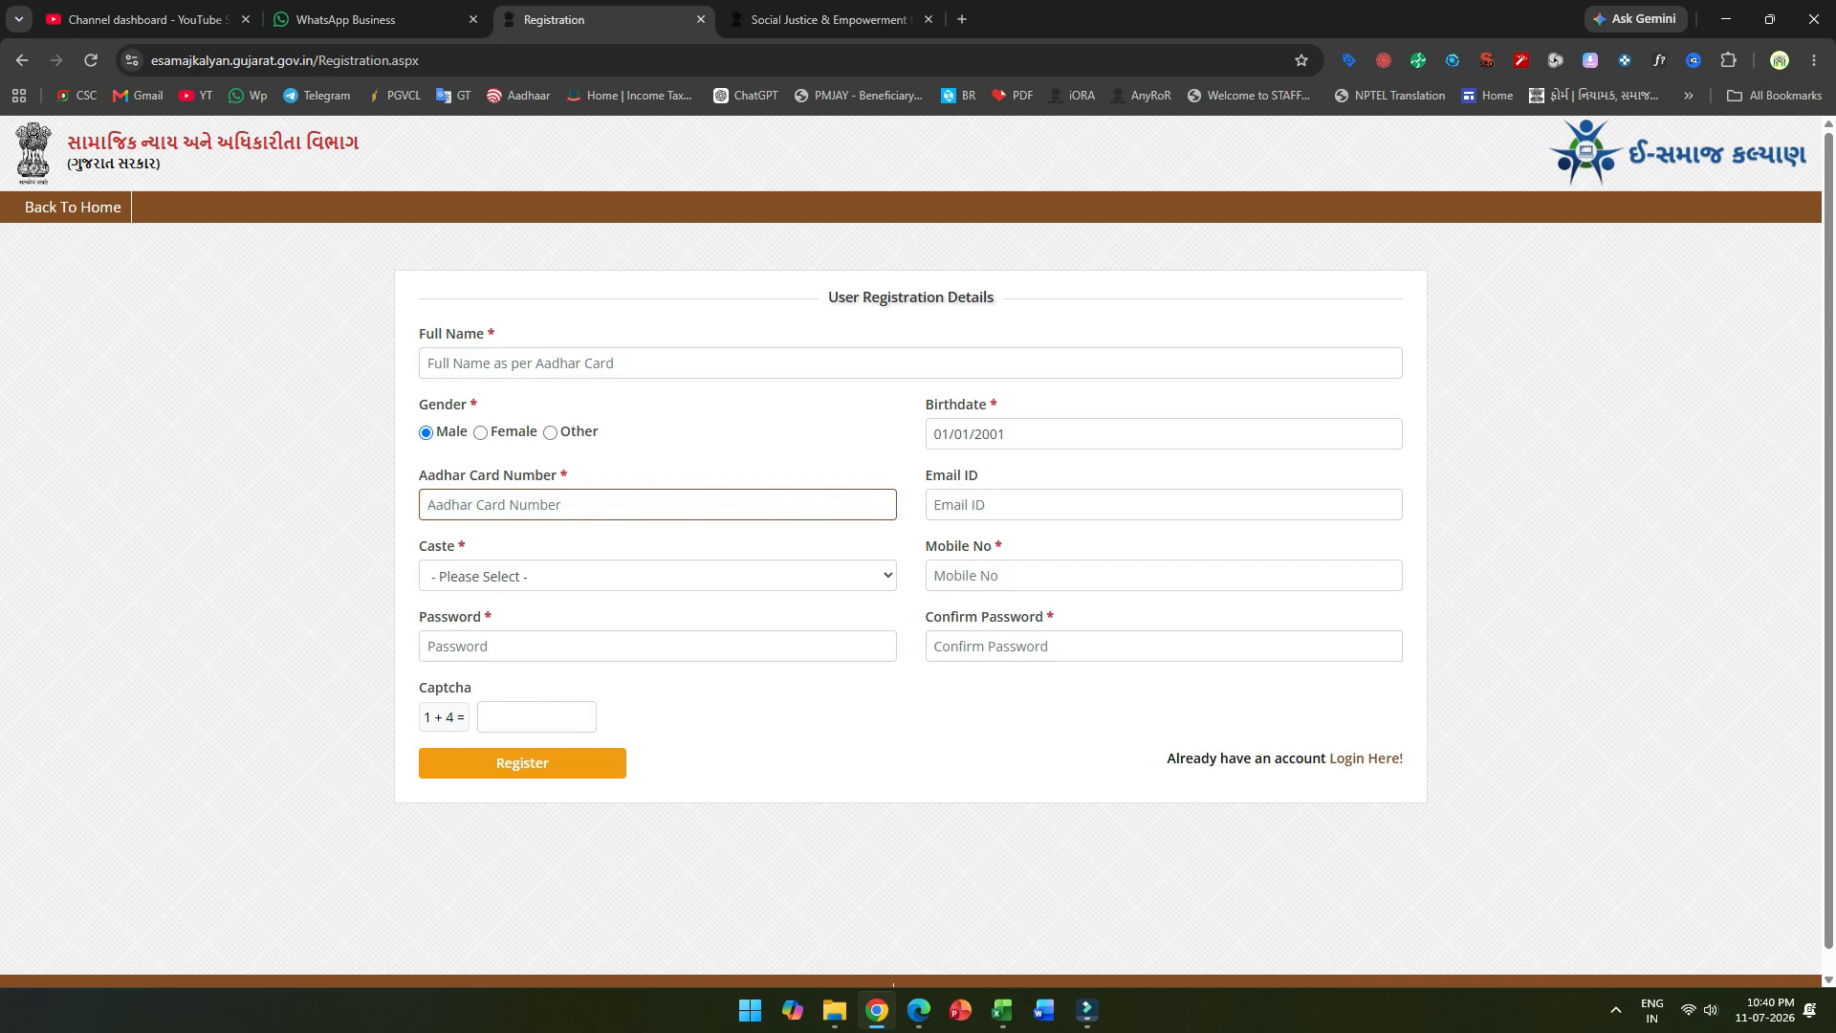
pyautogui.click(956, 504)
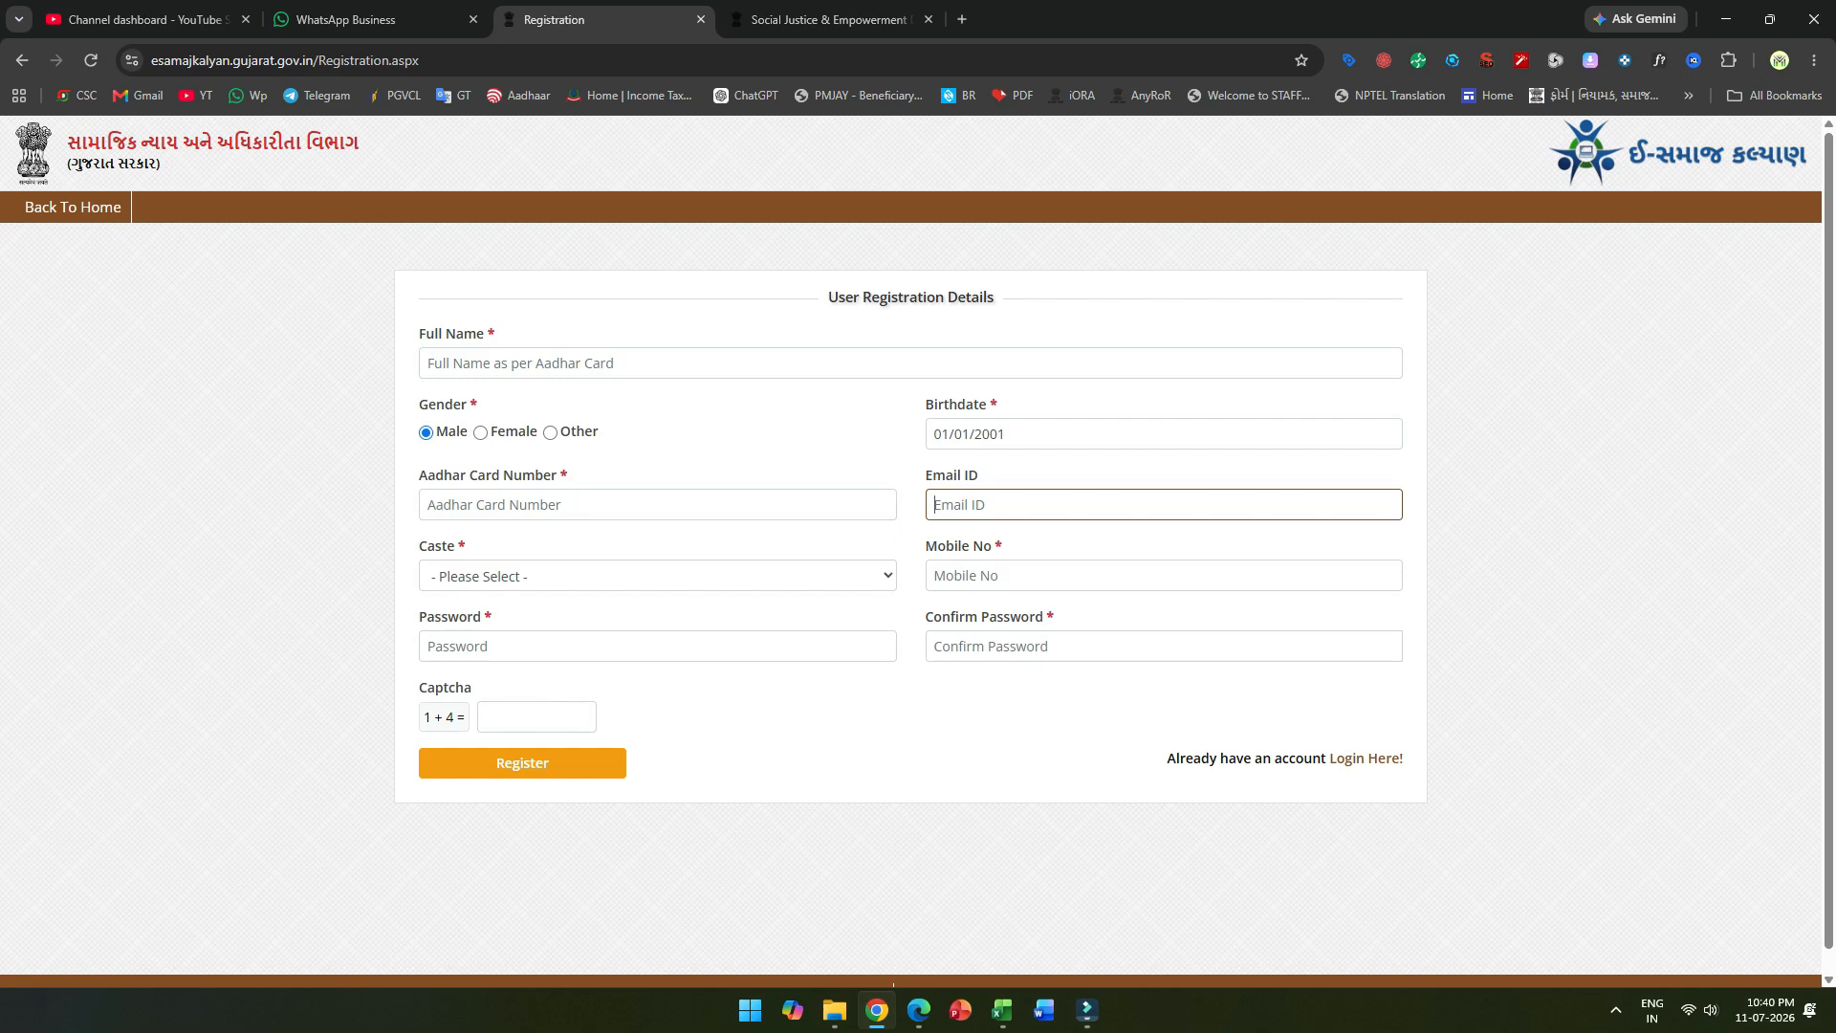
pyautogui.click(658, 574)
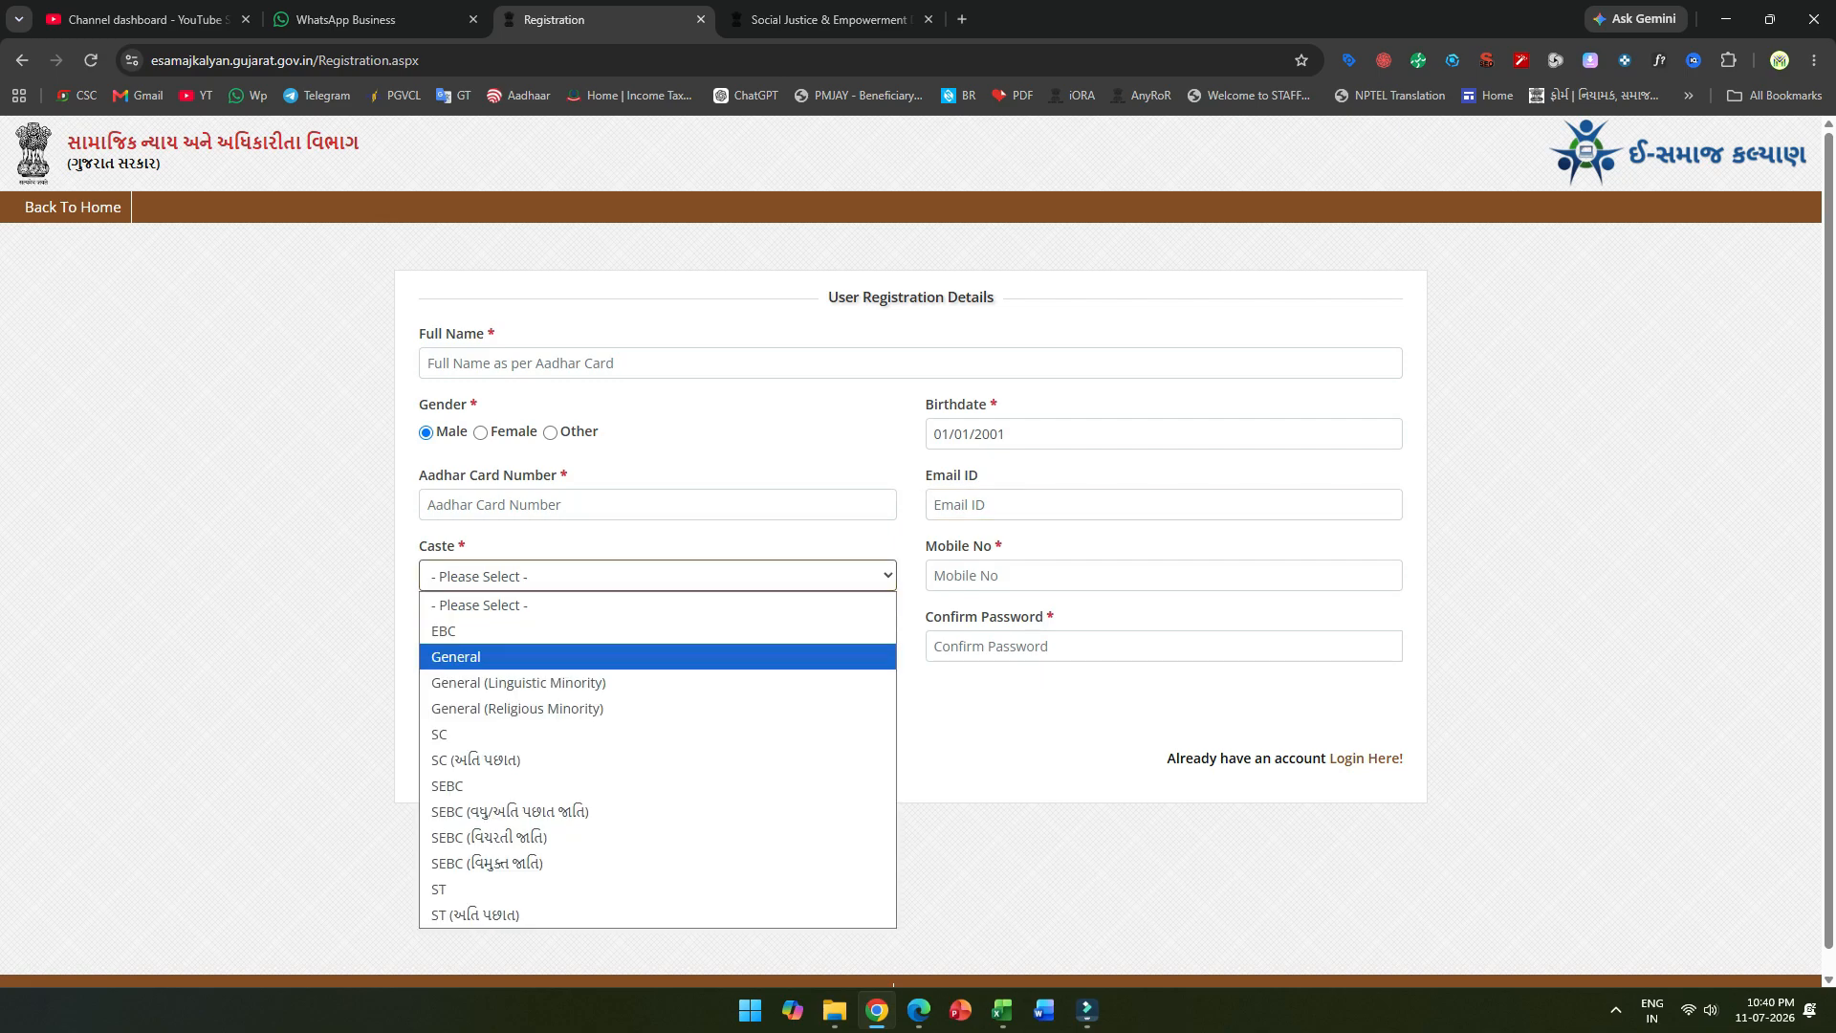
pyautogui.press('Up')
pyautogui.press('Up')
pyautogui.press('Up')
pyautogui.press('Up')
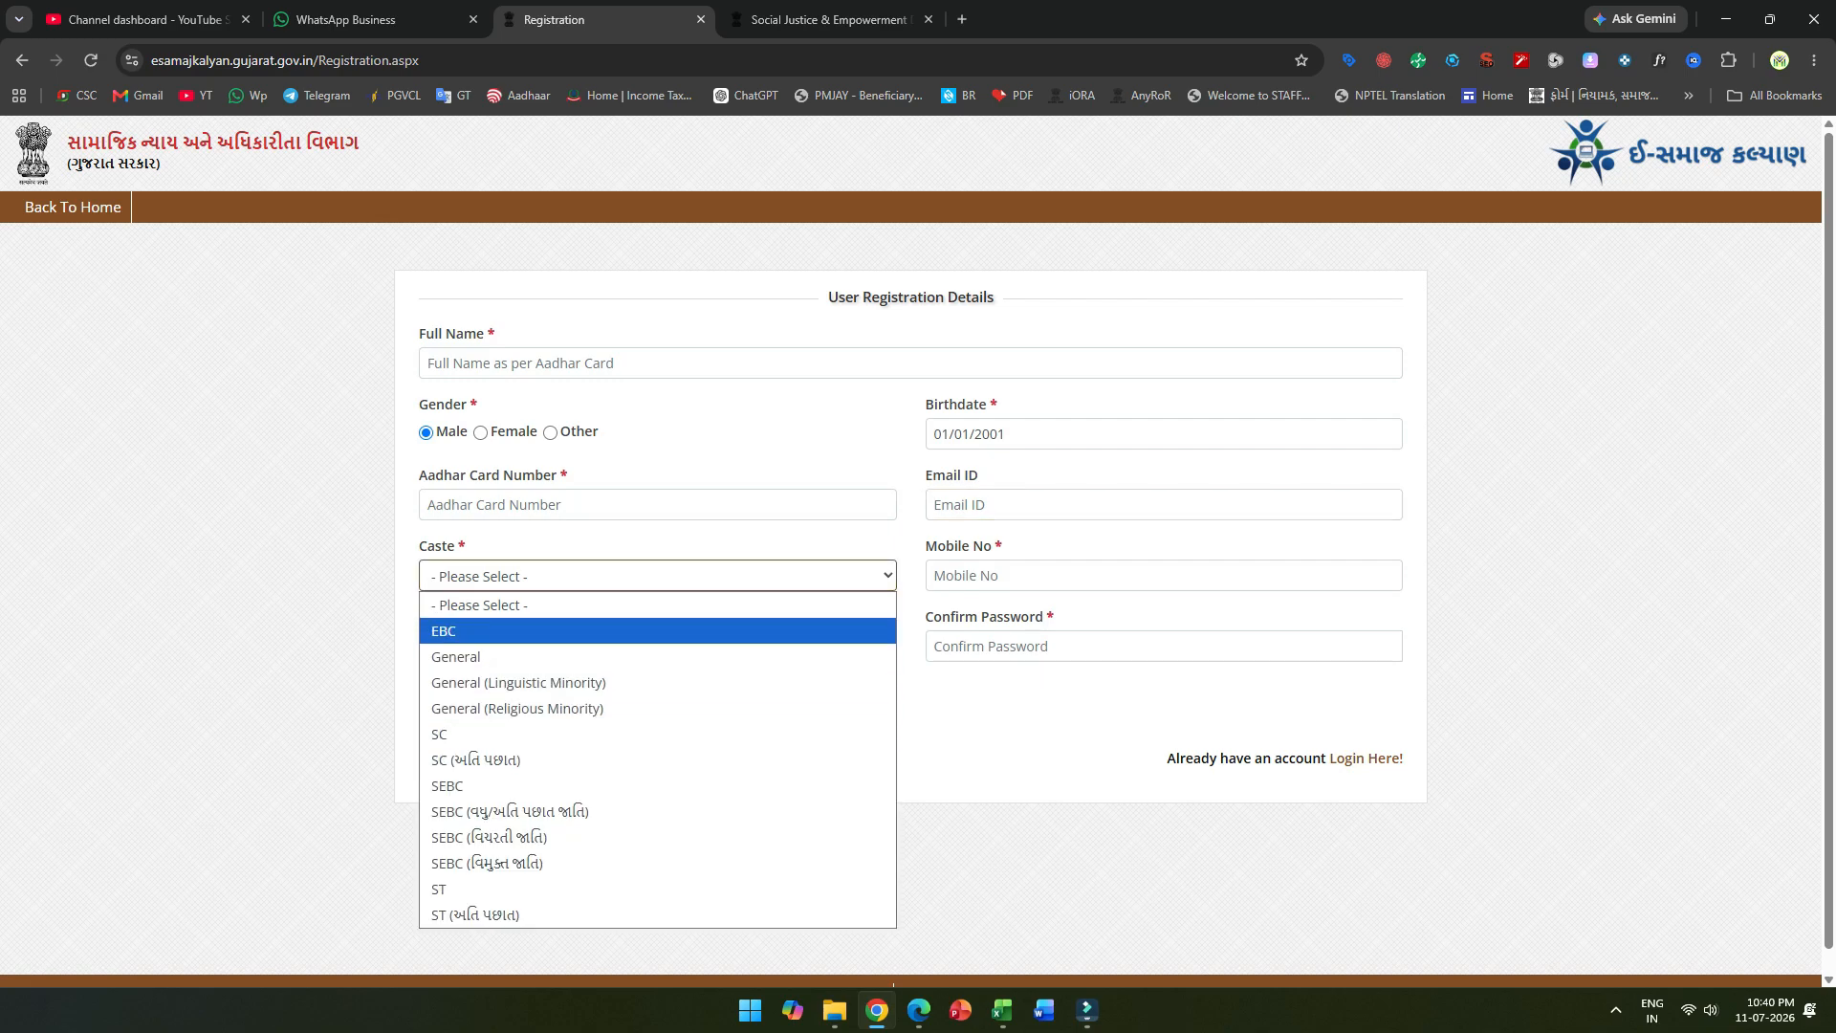
pyautogui.press('Down')
pyautogui.press('Down')
pyautogui.press('Down')
pyautogui.press('Down')
pyautogui.press('Down')
pyautogui.press('Down')
pyautogui.press('Down')
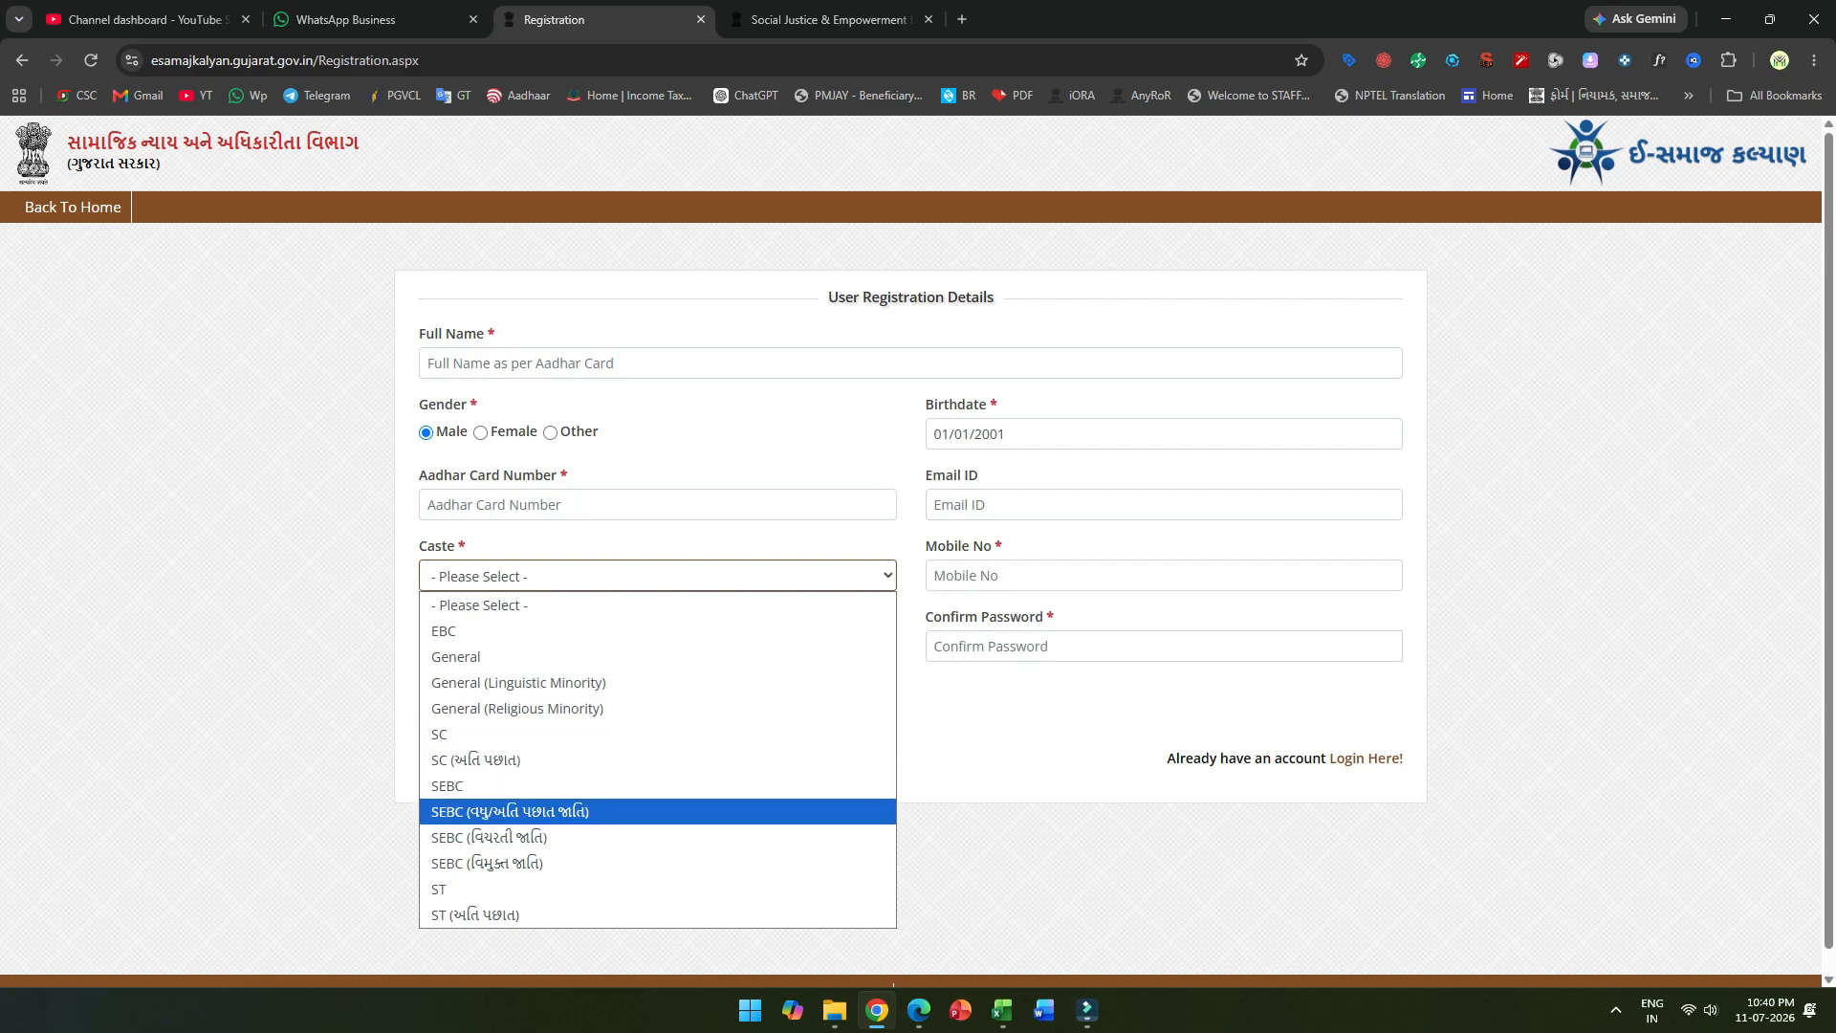
pyautogui.press('Up')
pyautogui.press('Up')
pyautogui.press('Up')
pyautogui.press('Up')
pyautogui.press('Up')
pyautogui.press('Up')
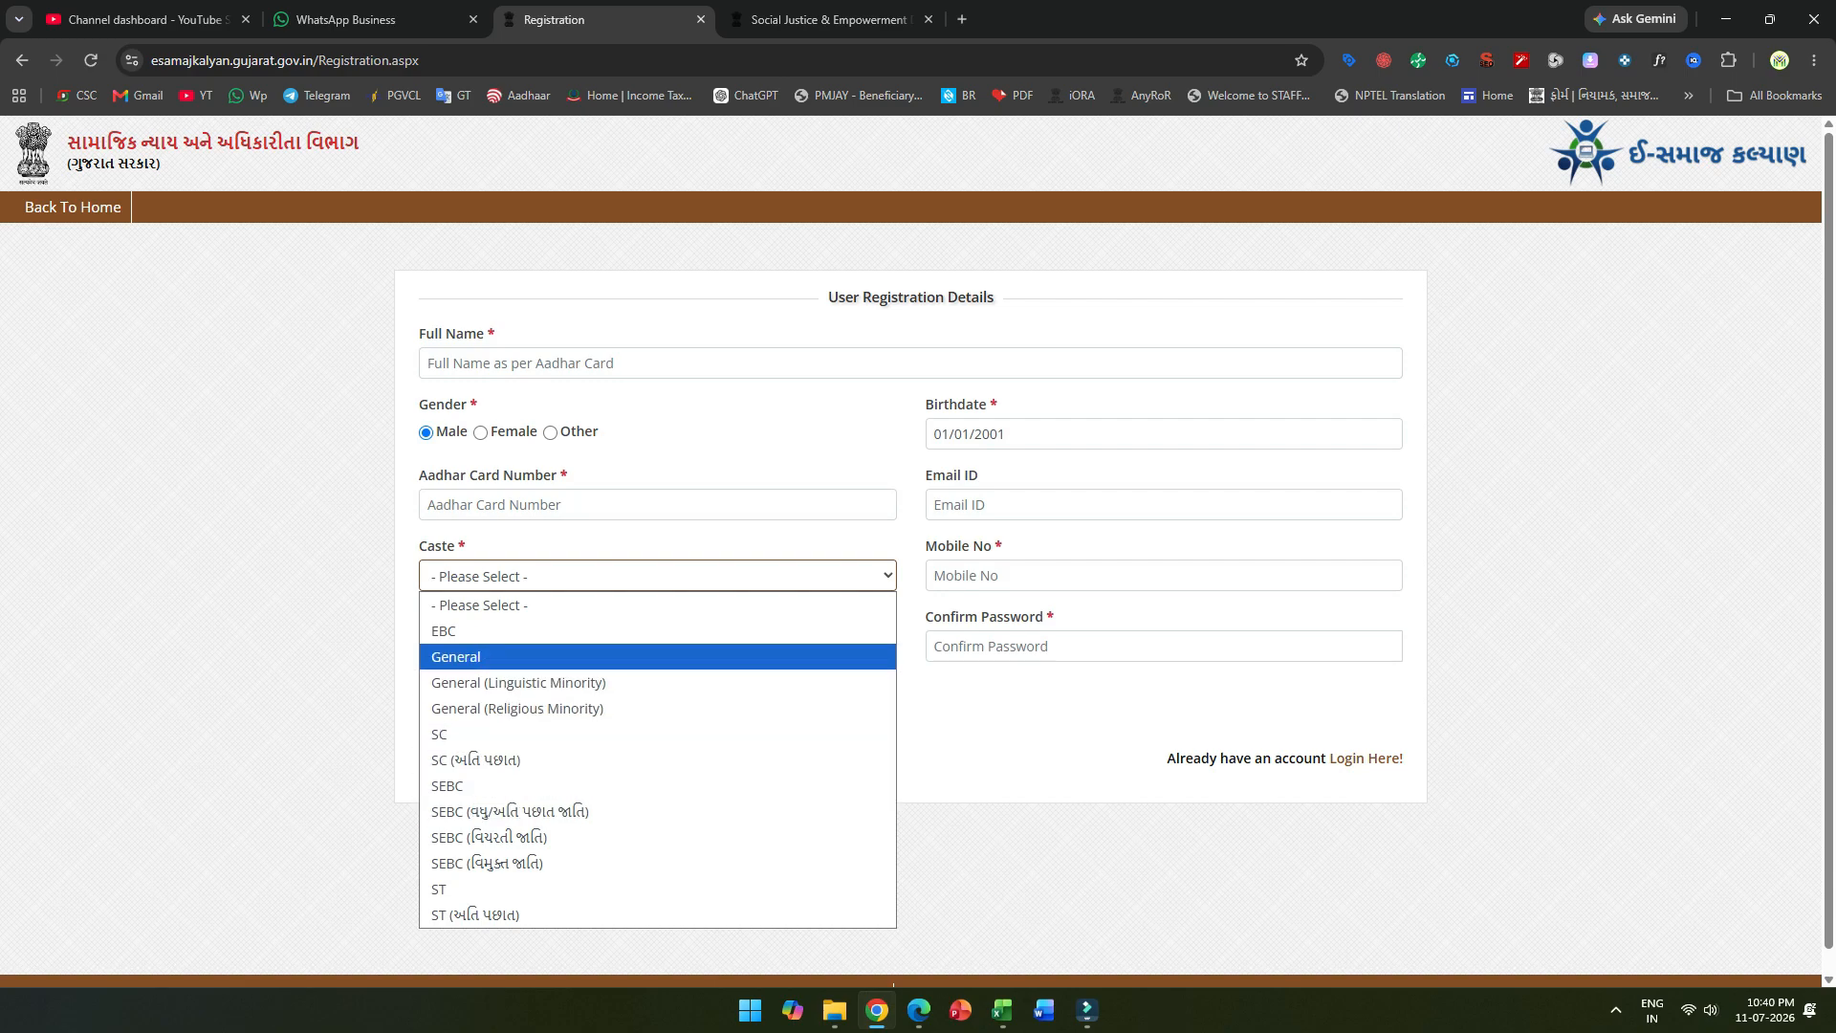
pyautogui.press('Return')
# - Enter the mobile number, password and confirmation, and answer the captcha 1 + 4 with 5
pyautogui.click(1052, 575)
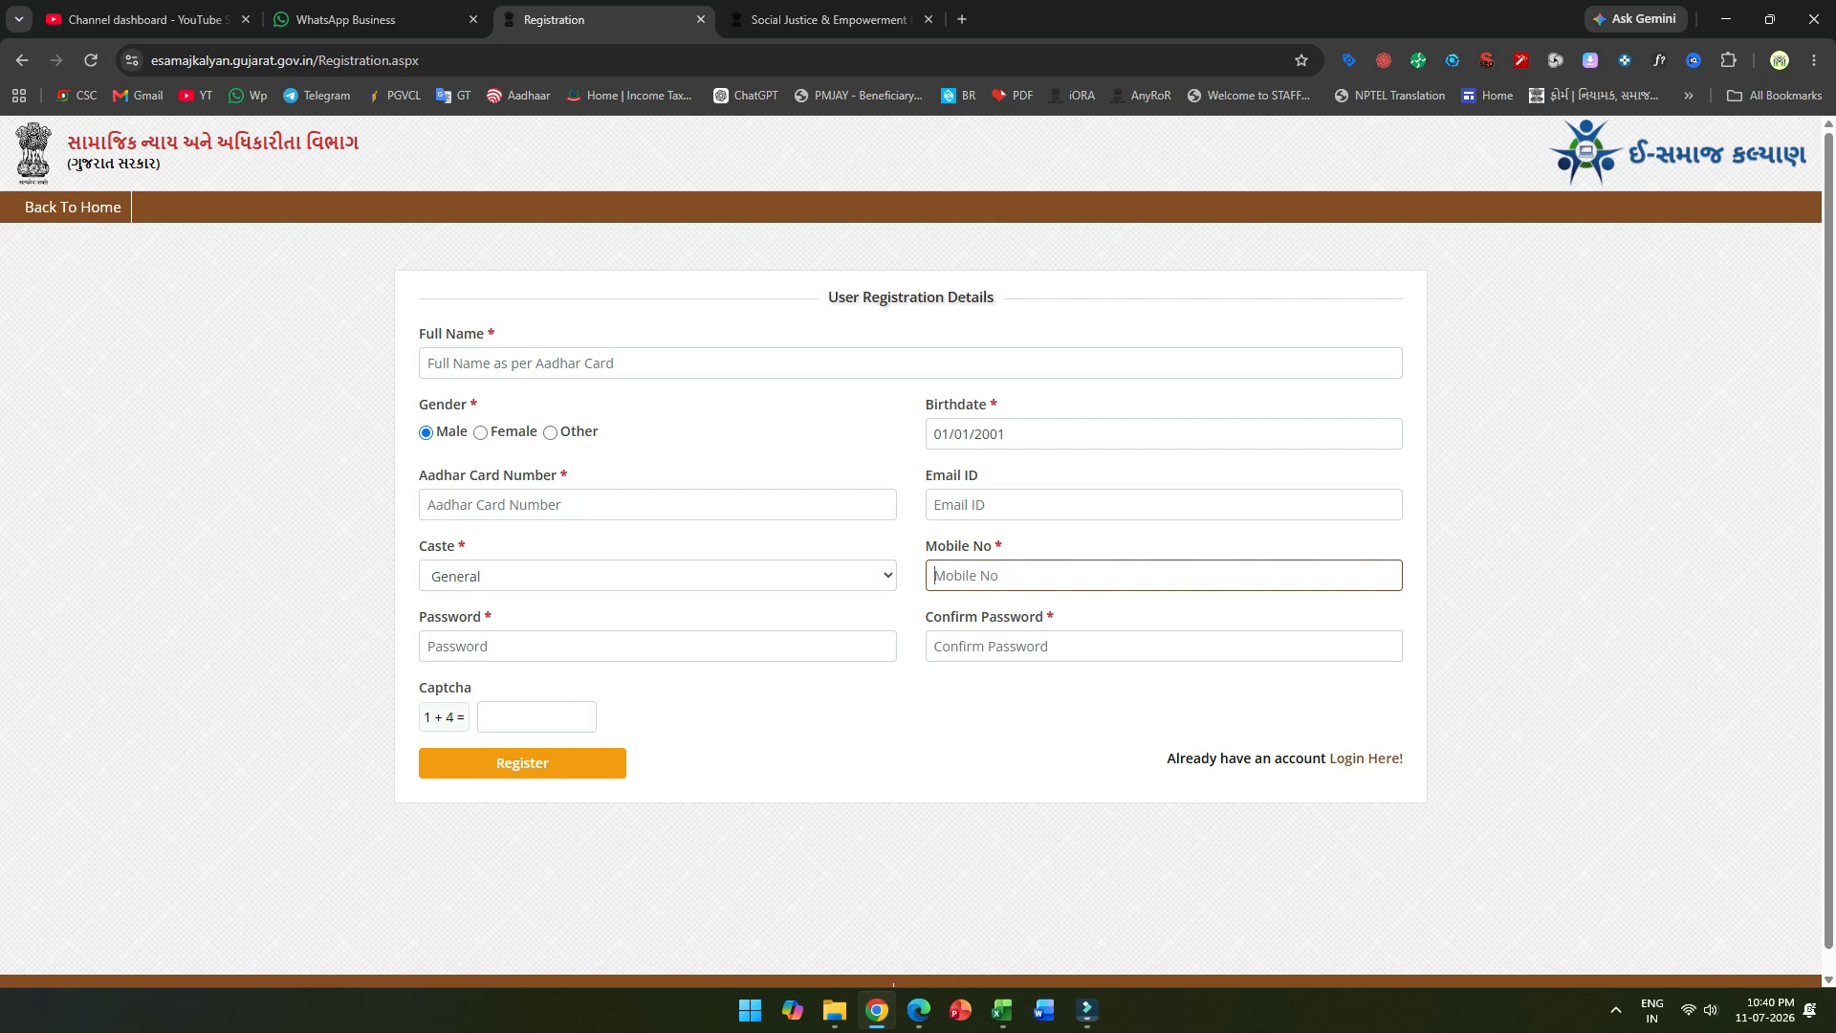
pyautogui.click(658, 645)
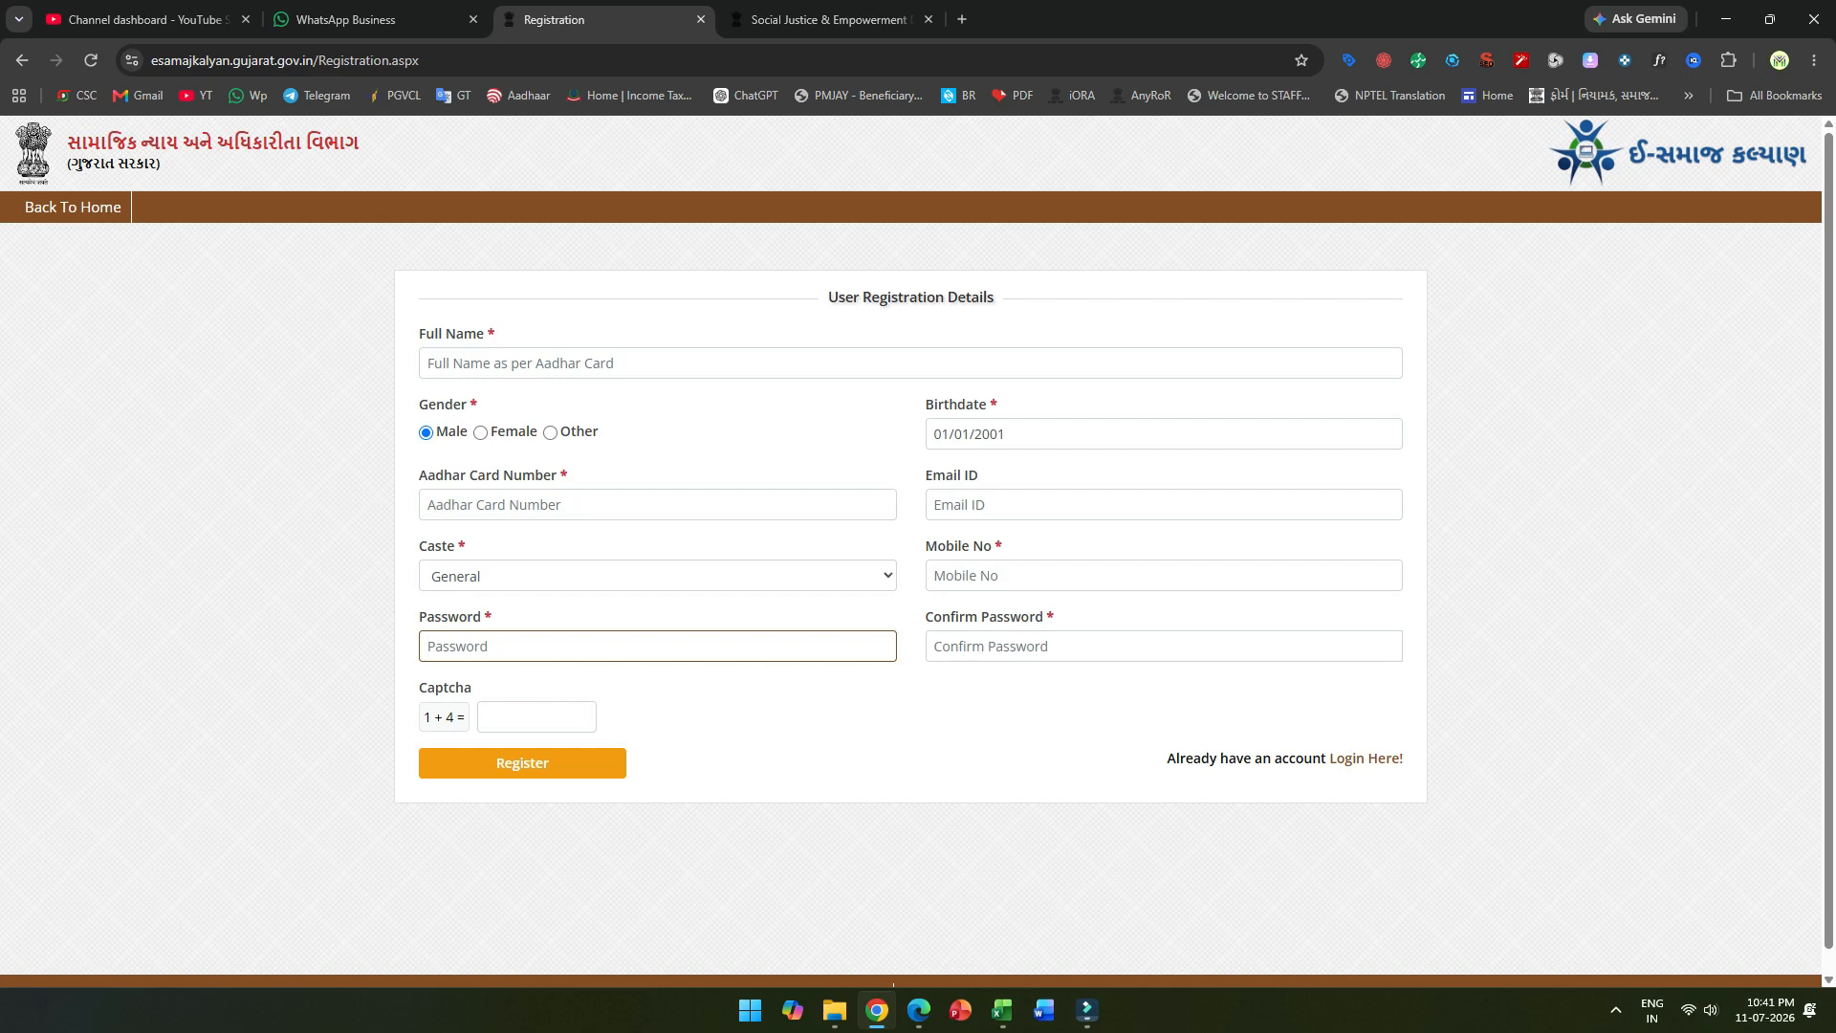
pyautogui.click(1162, 645)
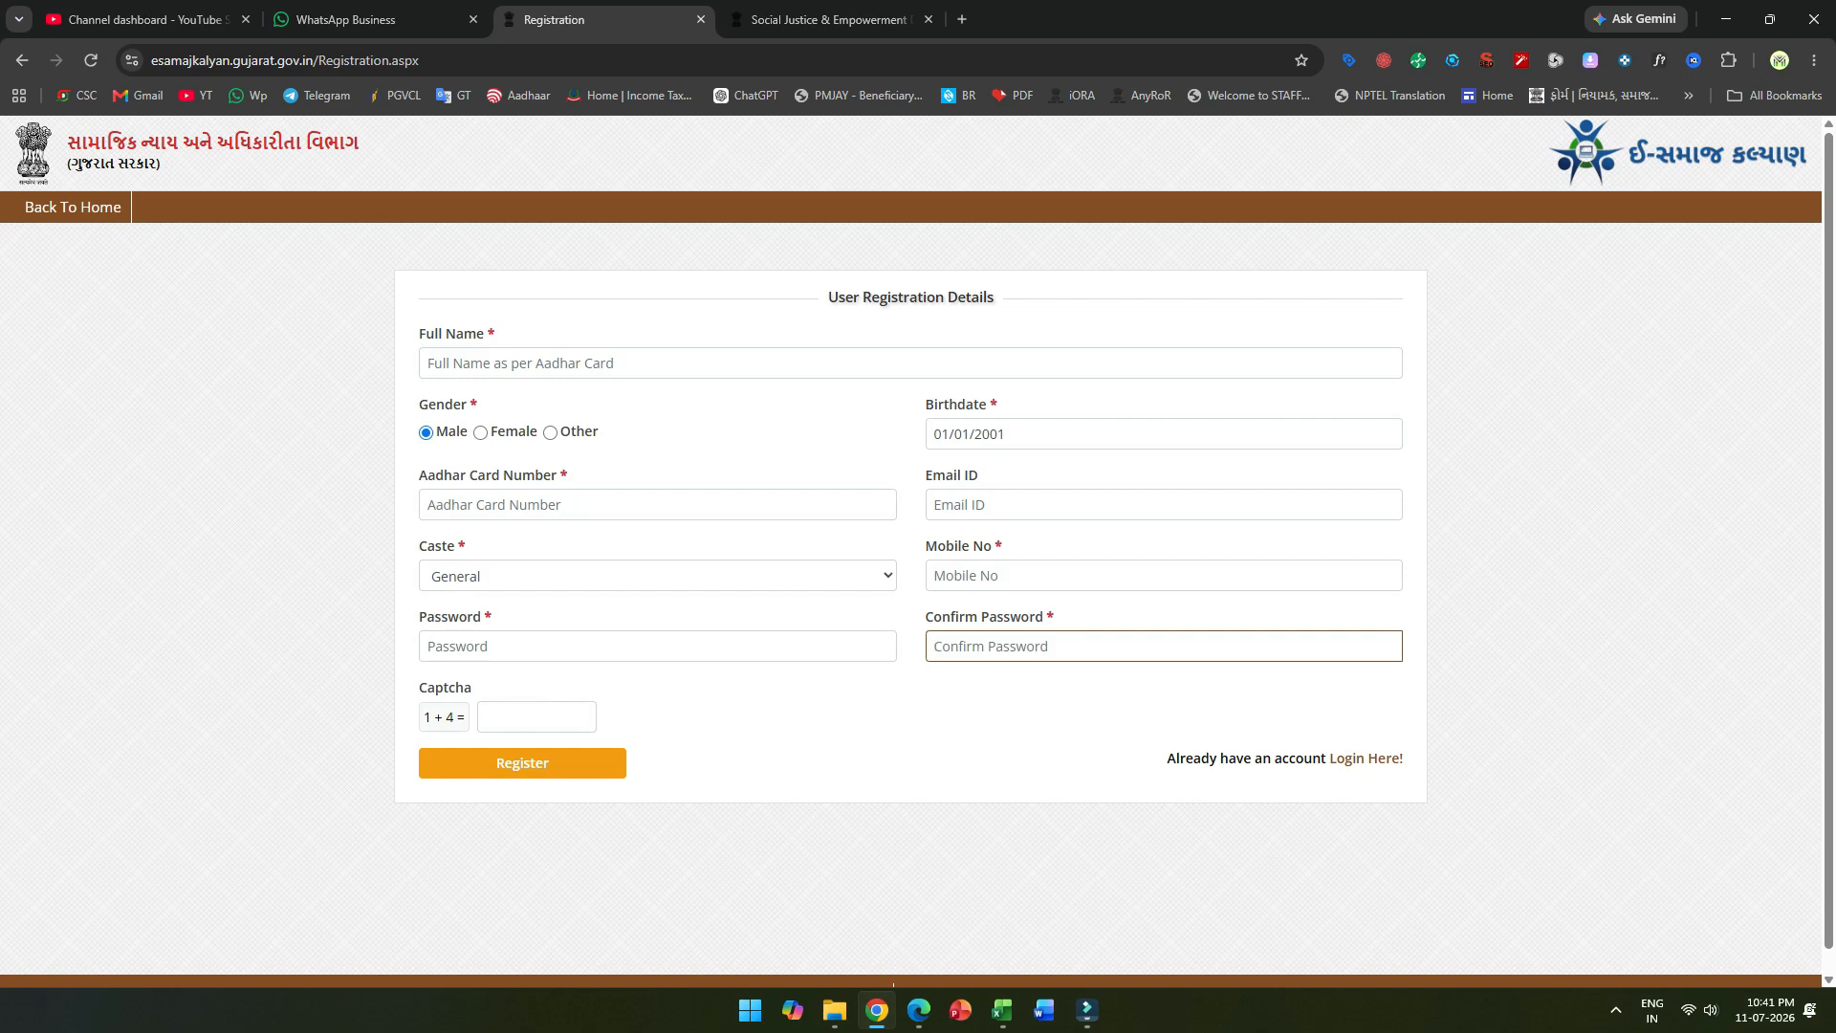
pyautogui.click(536, 716)
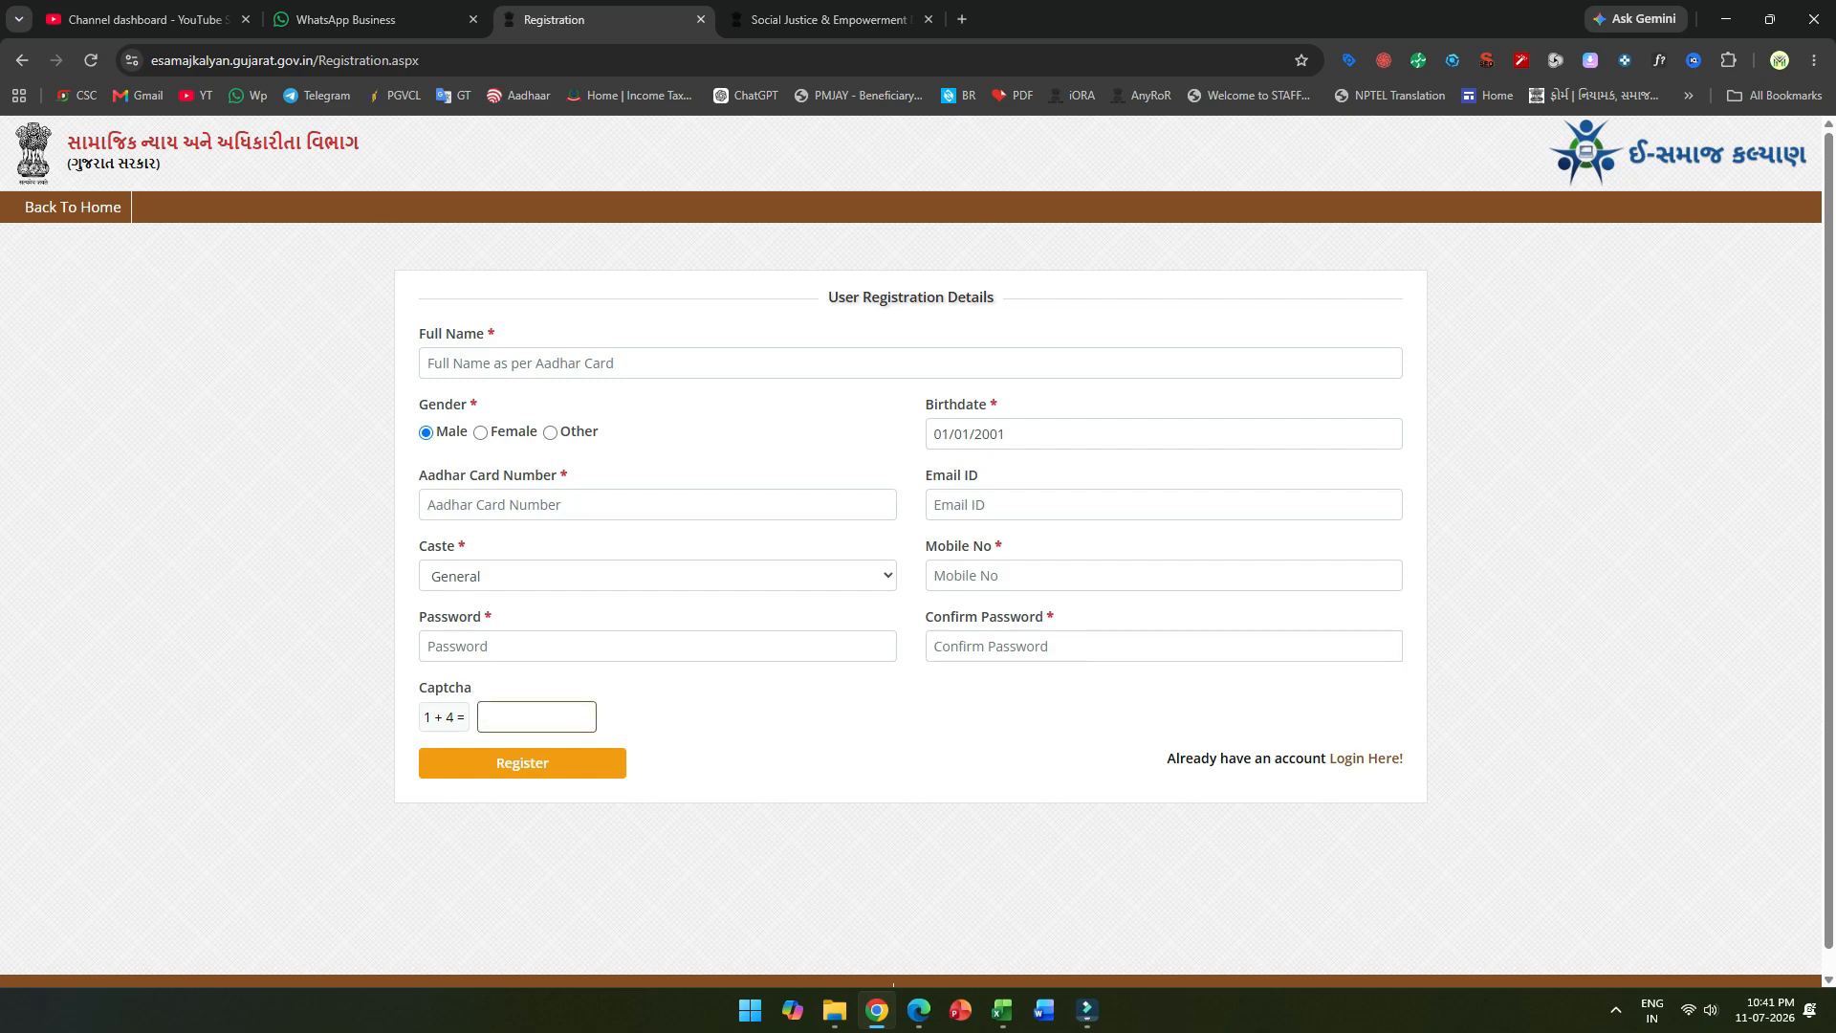
pyautogui.moveTo(423, 716); pyautogui.dragTo(453, 717)
pyautogui.click(536, 717)
pyautogui.write('5')
# - Log in through Citizen Login with the user ID, password and captcha answer 6
pyautogui.click(1366, 758)
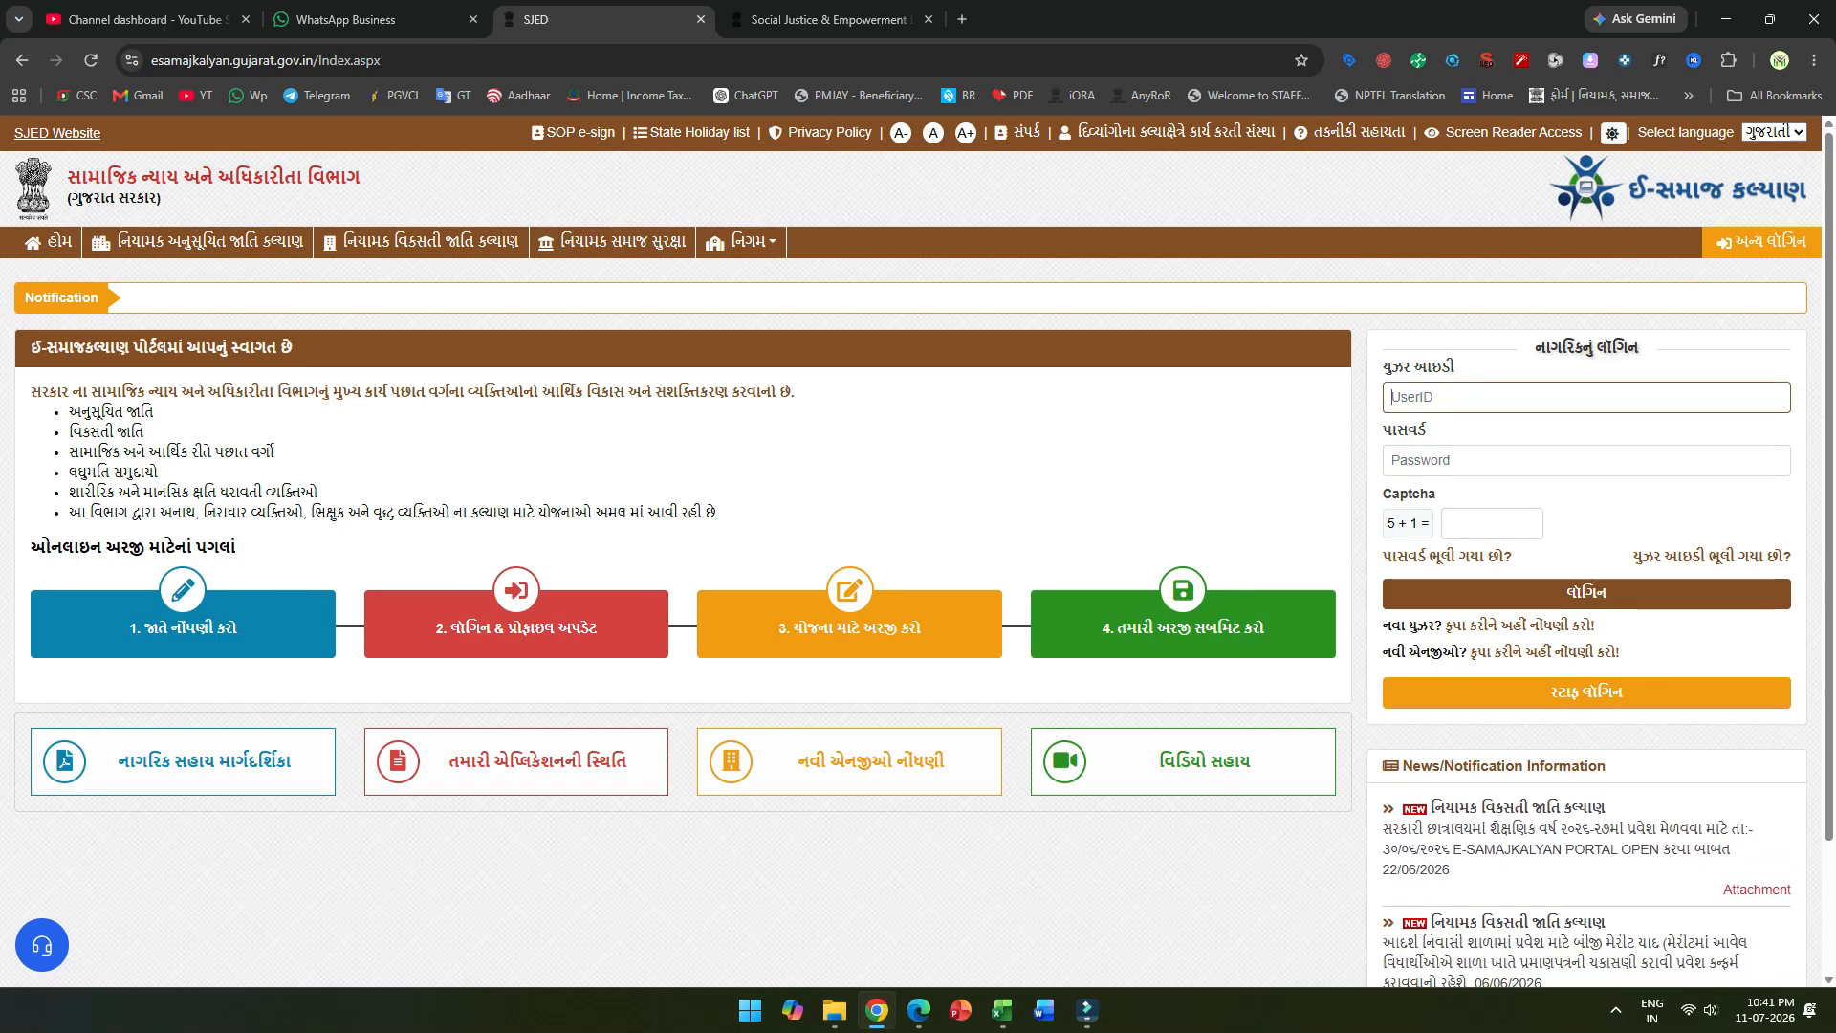
pyautogui.click(1585, 460)
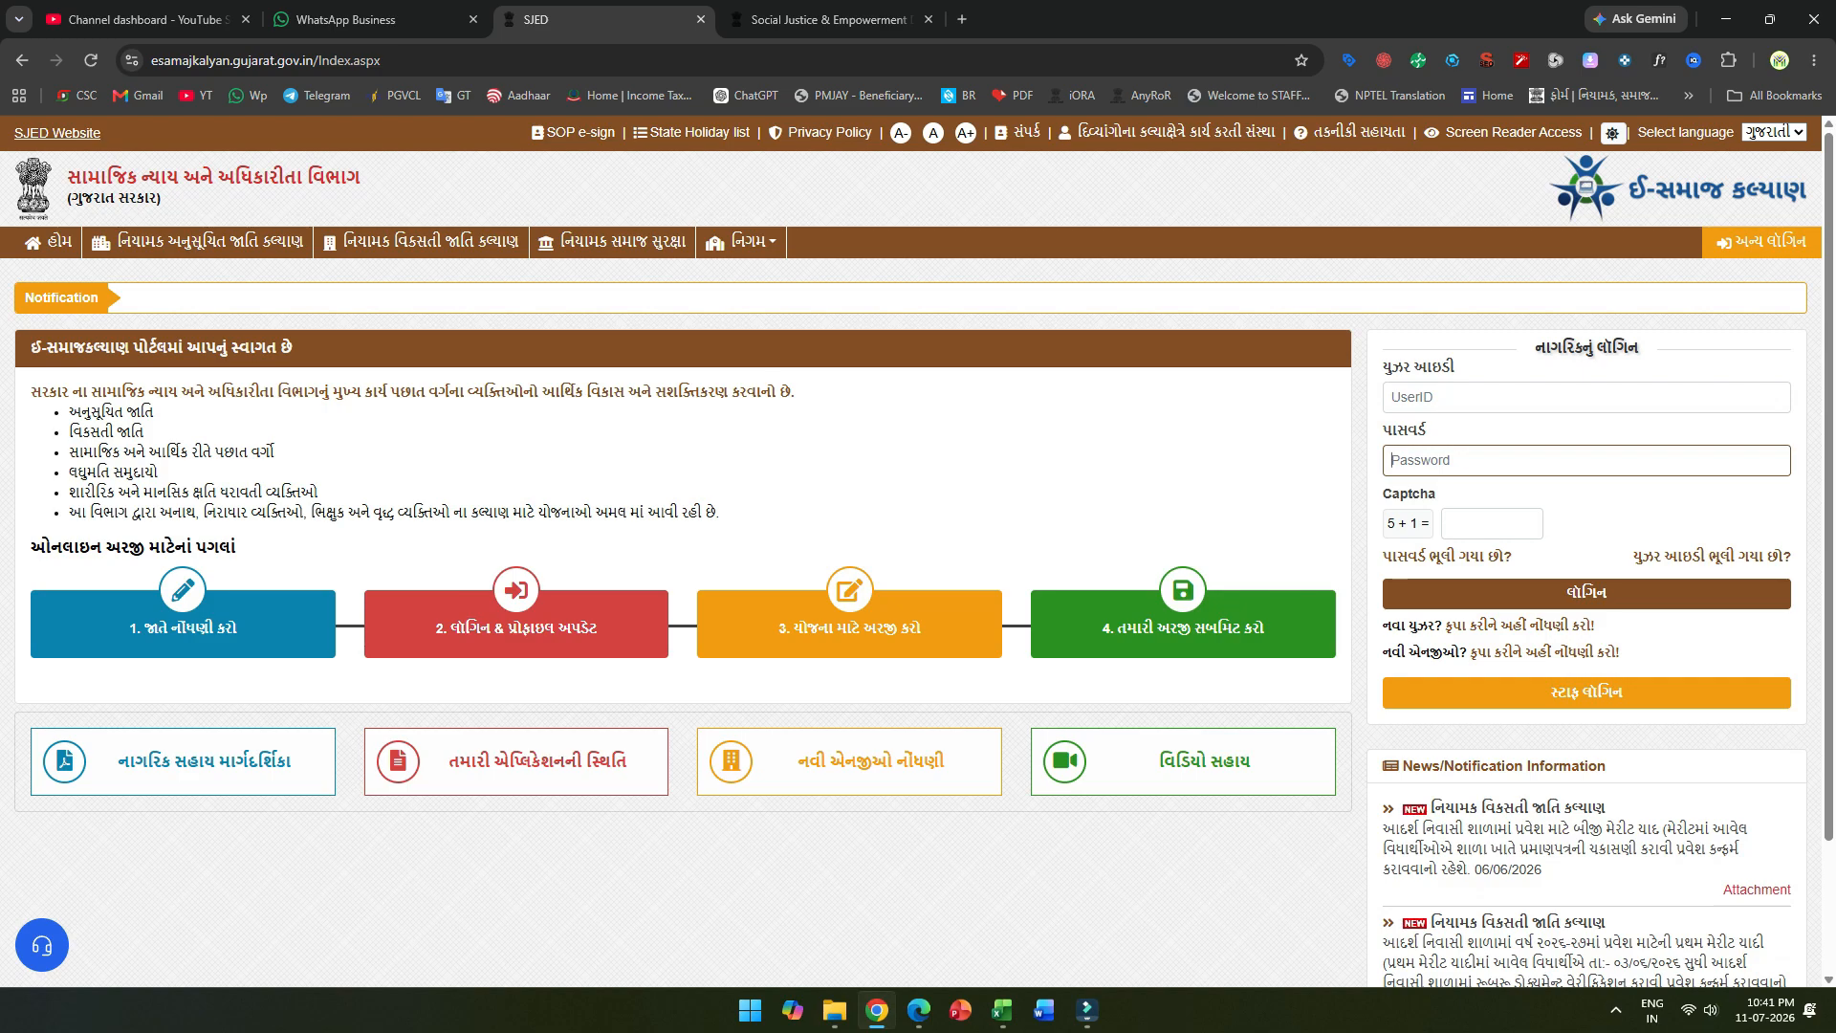
pyautogui.click(1492, 523)
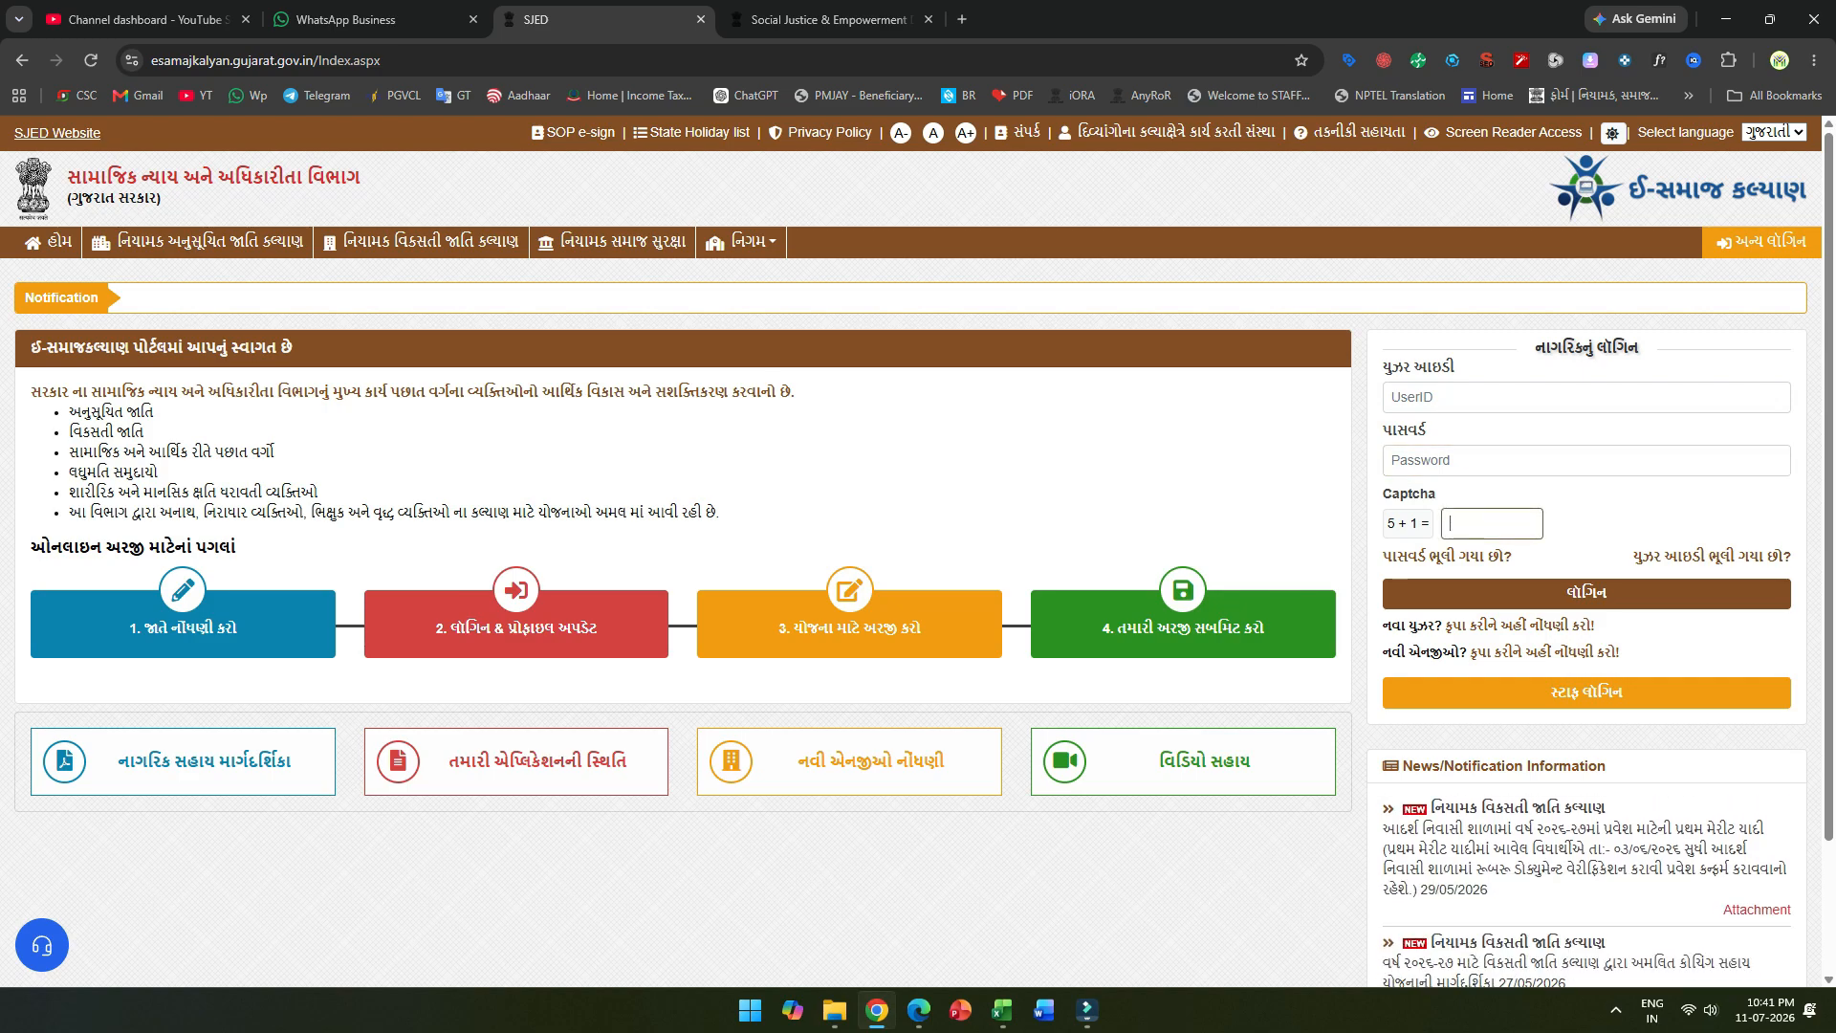
pyautogui.write('6')
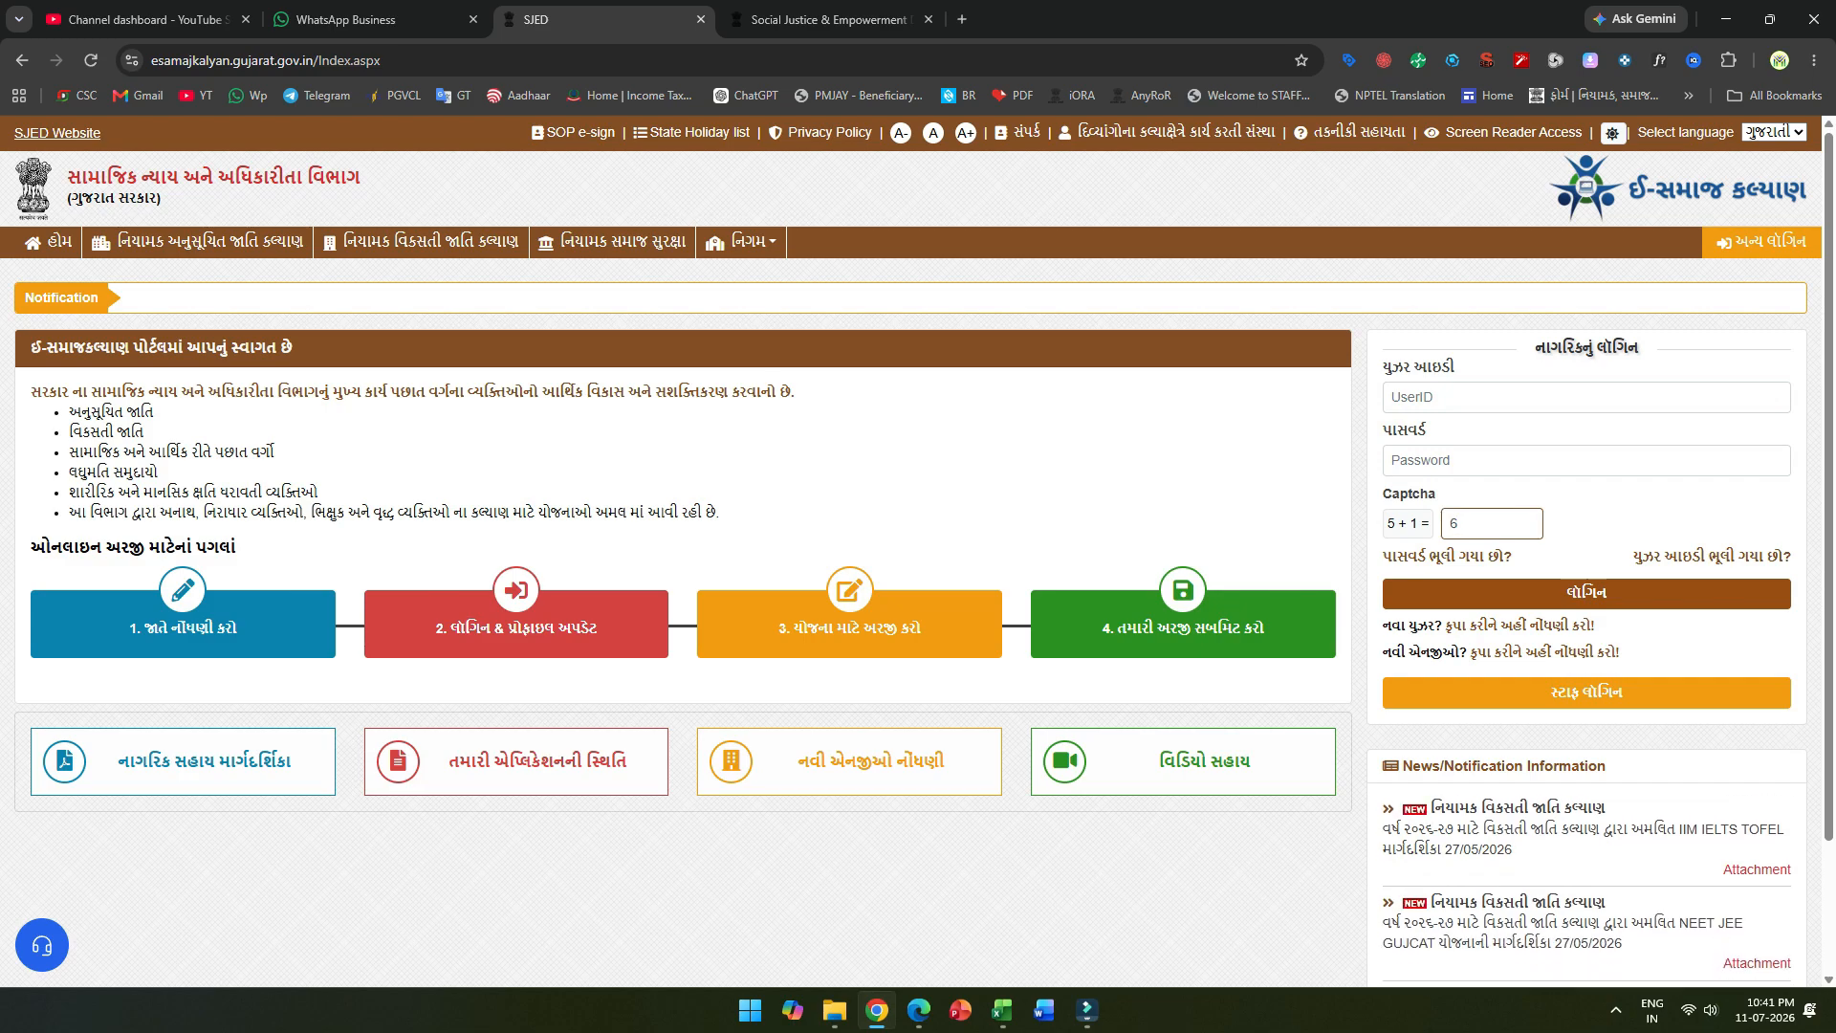
pyautogui.click(1586, 397)
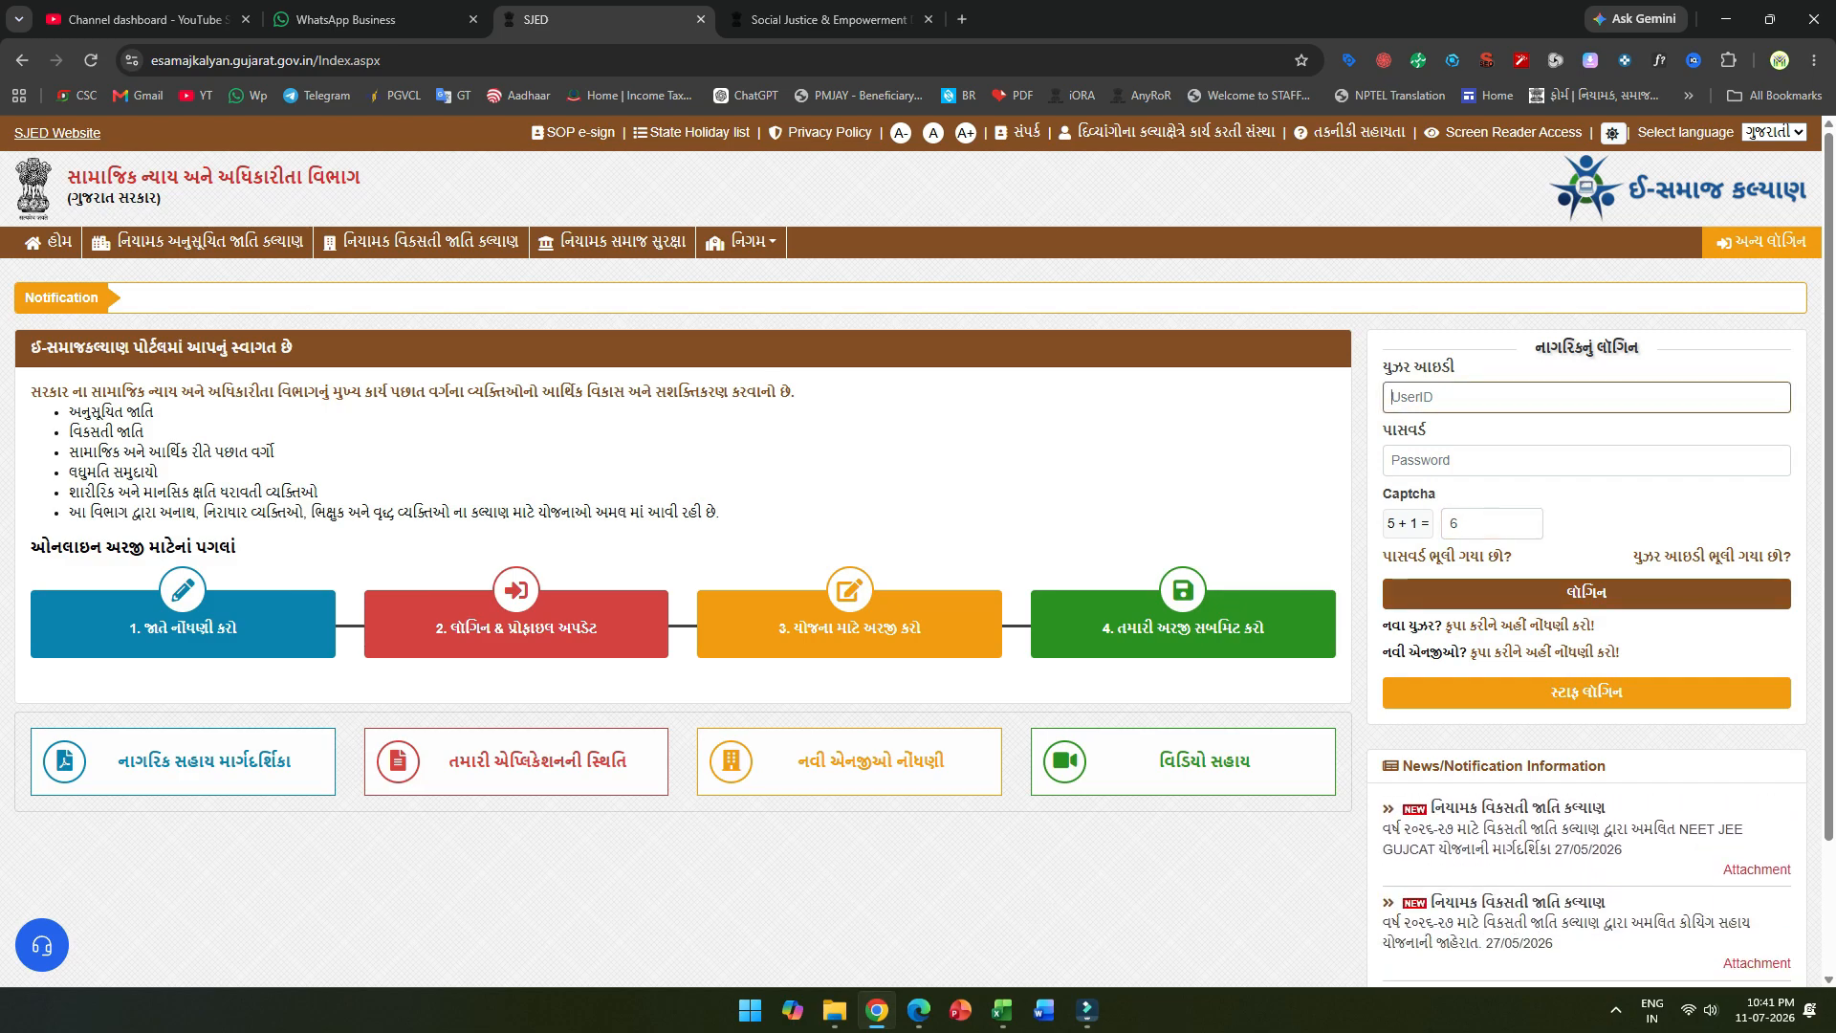
pyautogui.press('Return')
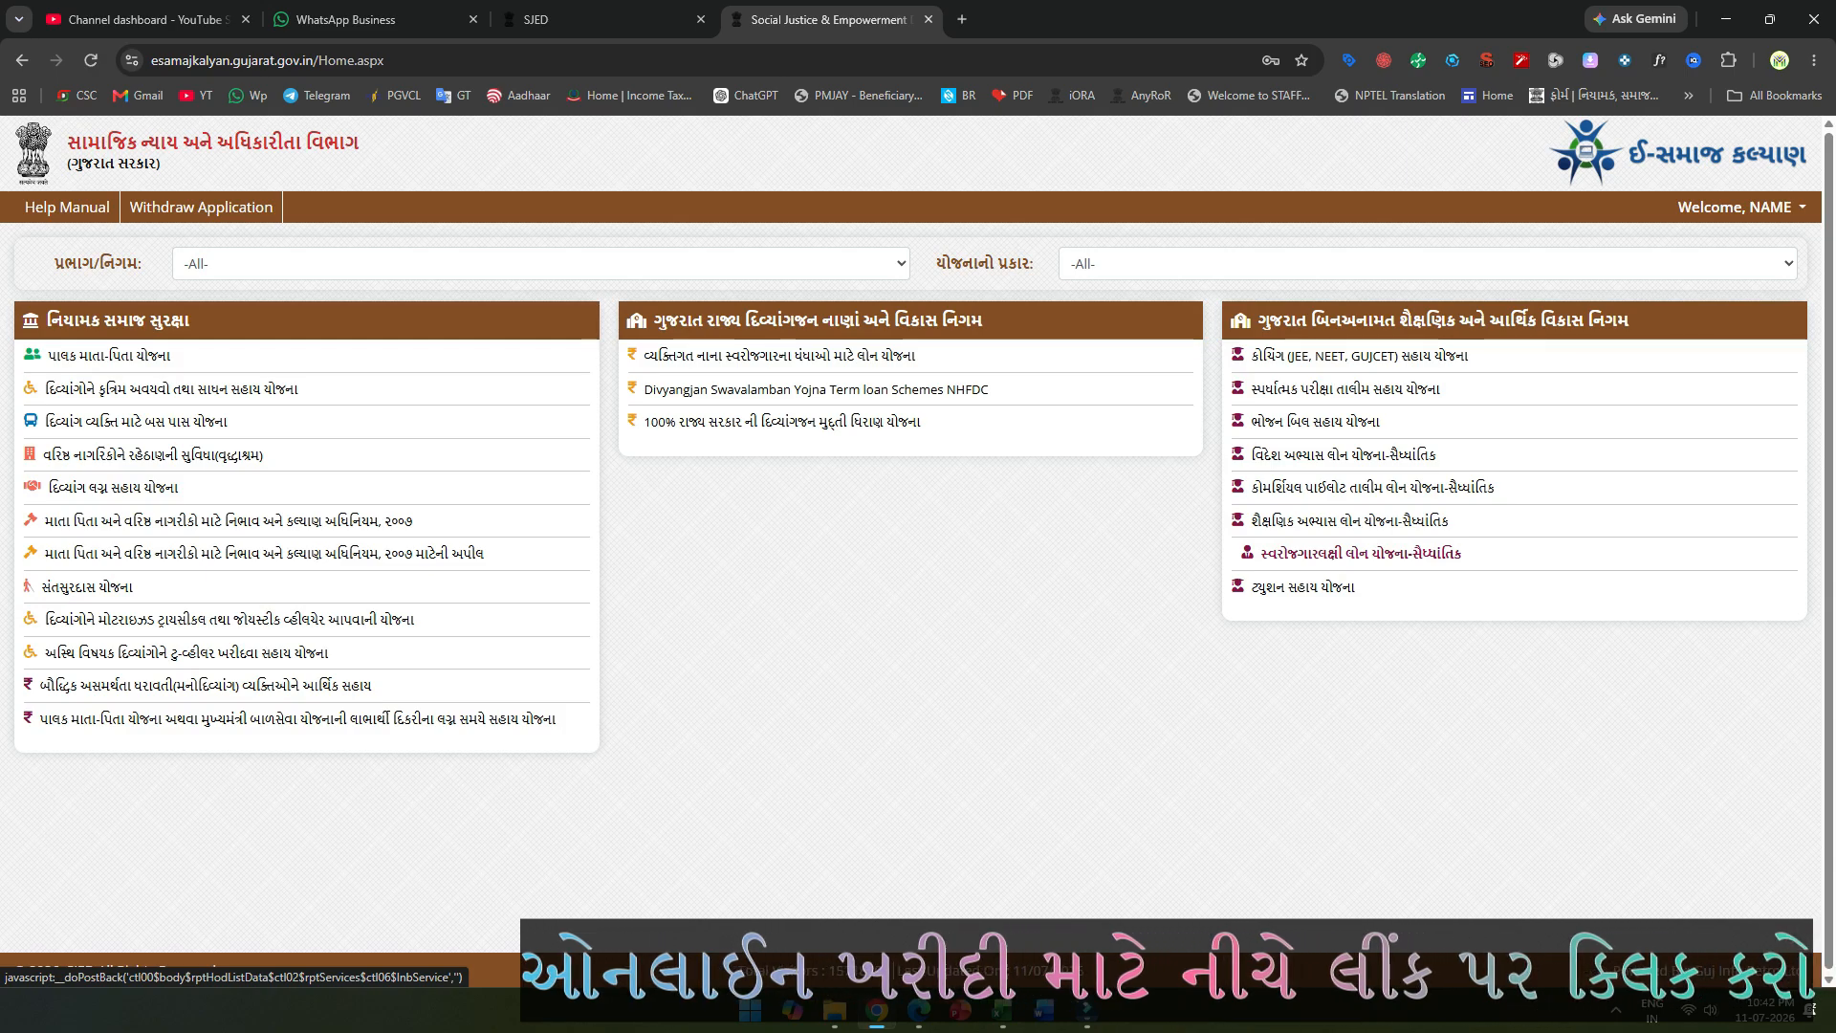
# - Open the self-employment loan scheme details, accept its terms and start applying
pyautogui.click(1358, 552)
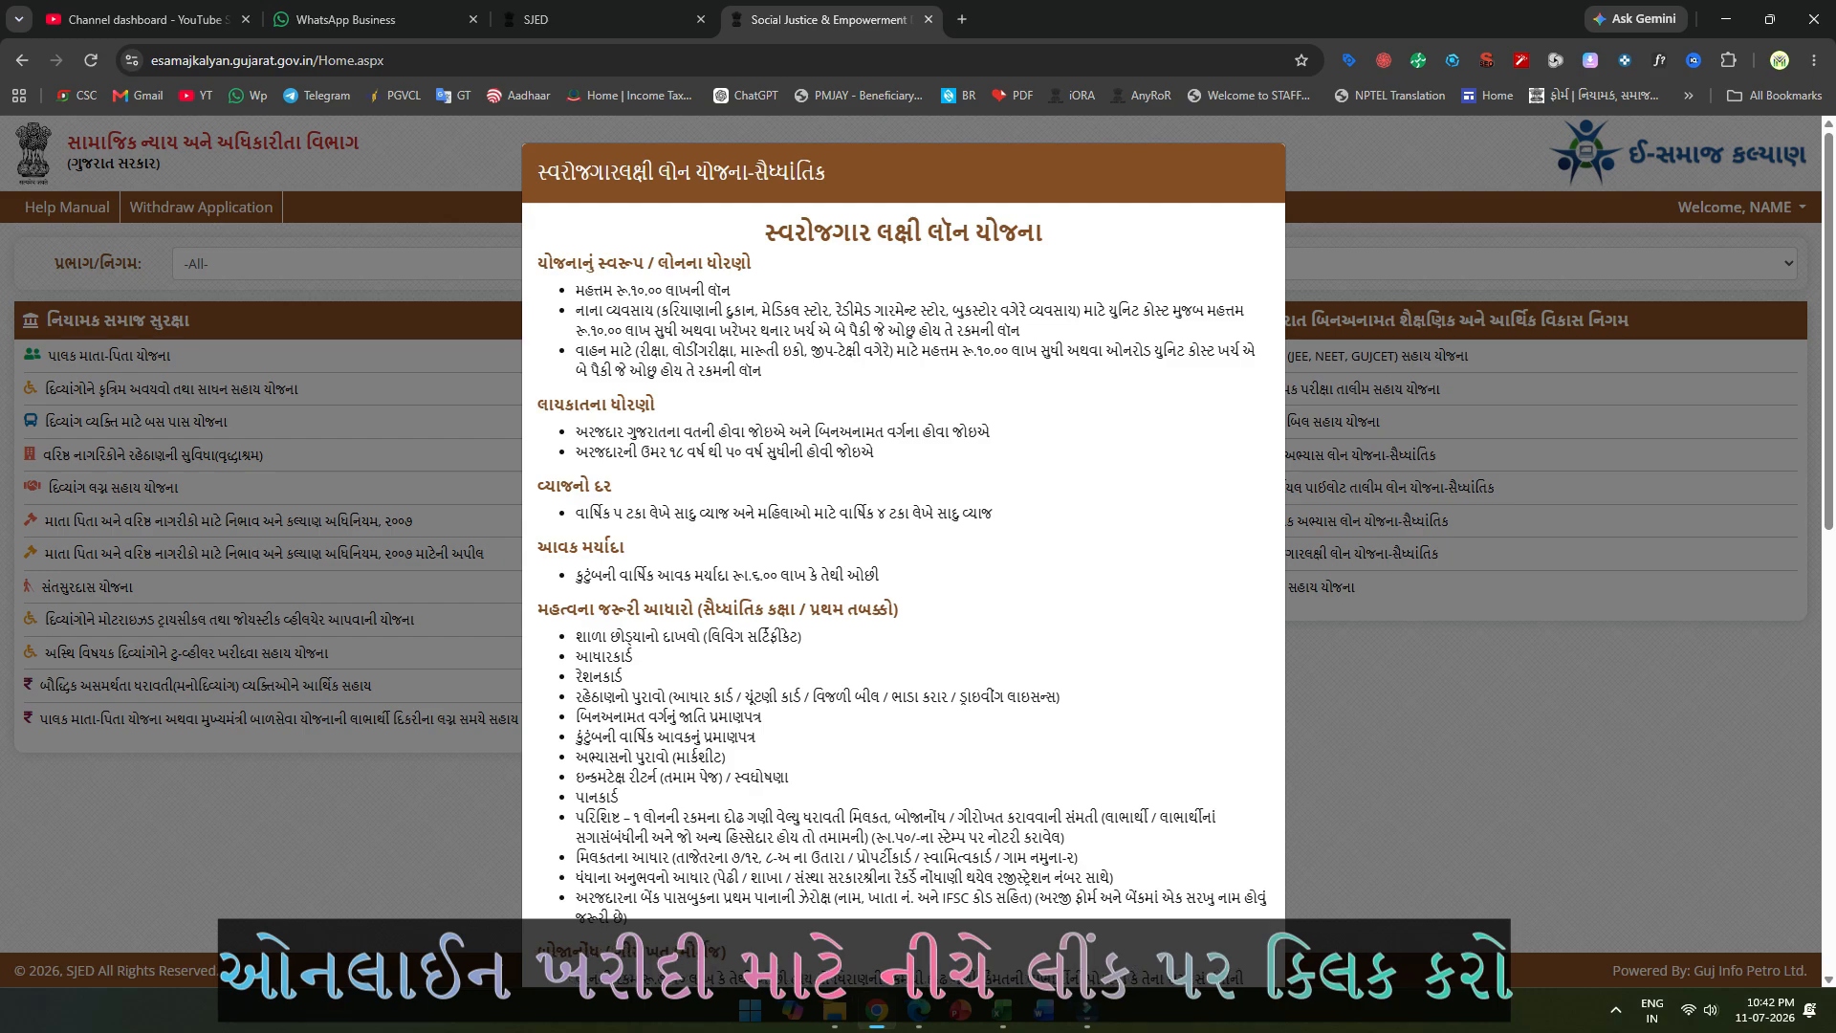
pyautogui.scroll(-7, 904, 526)
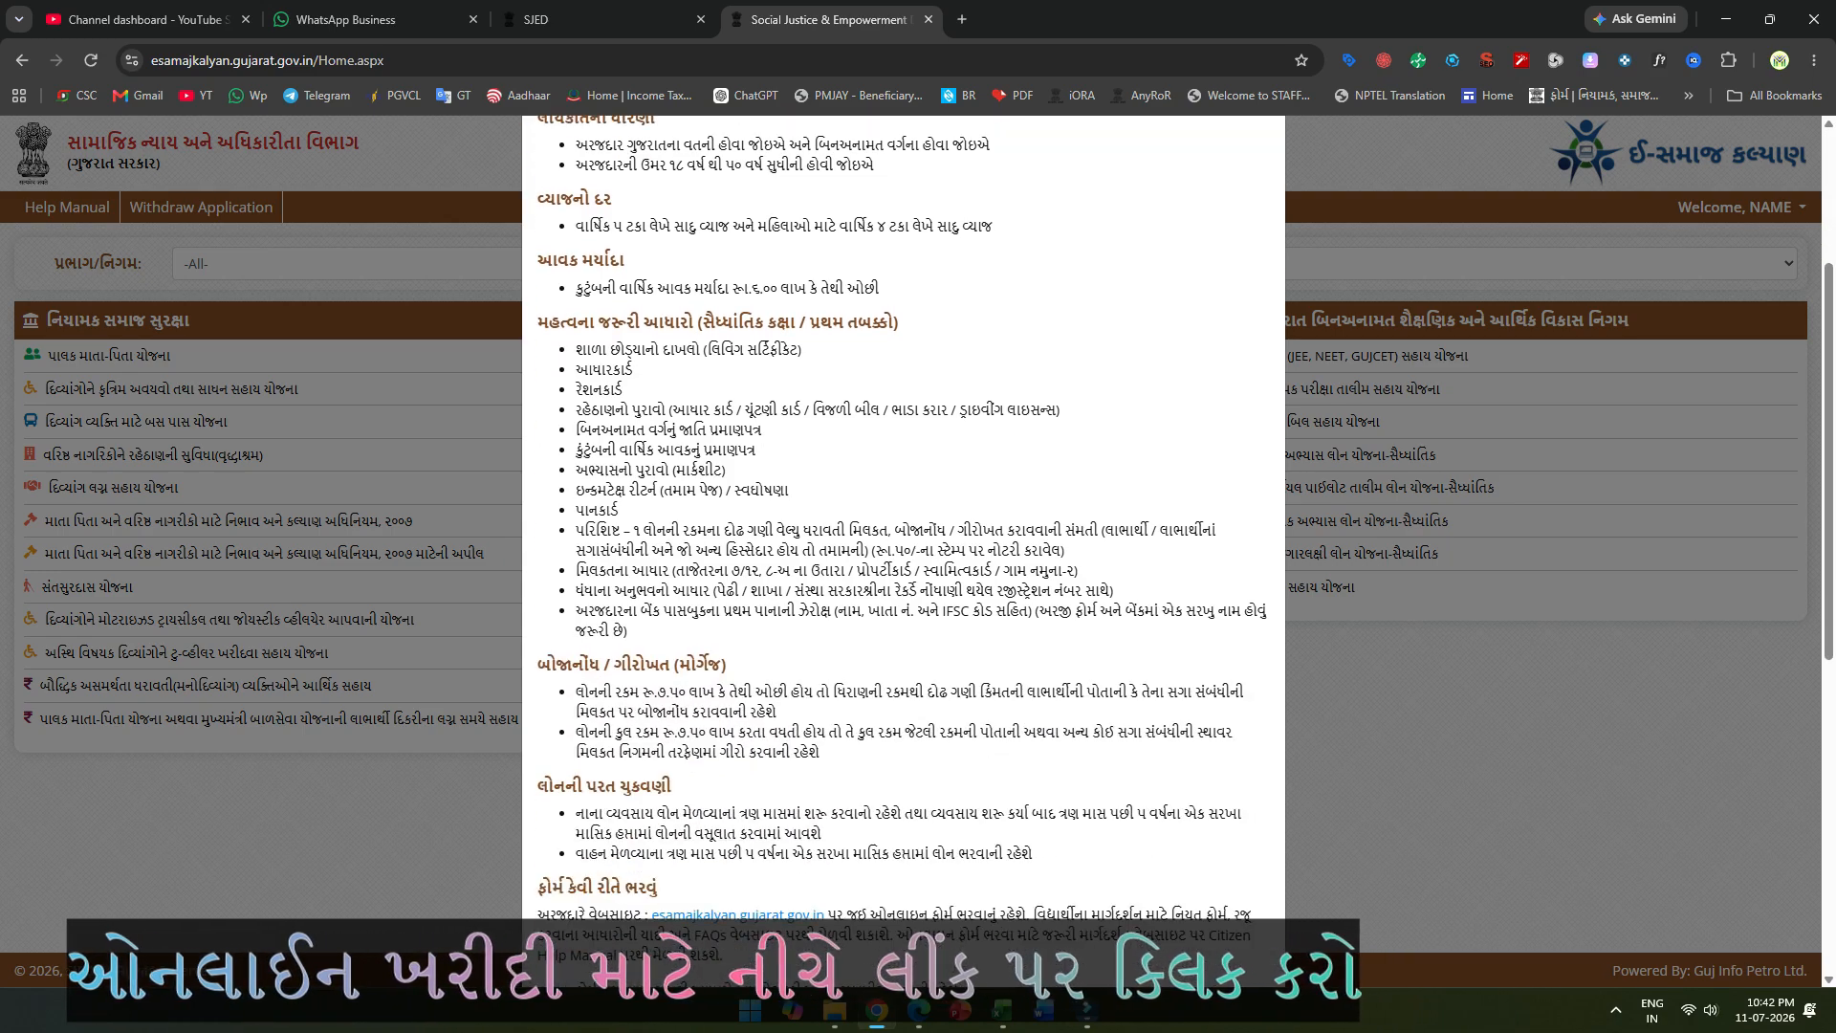
pyautogui.scroll(-4, 904, 526)
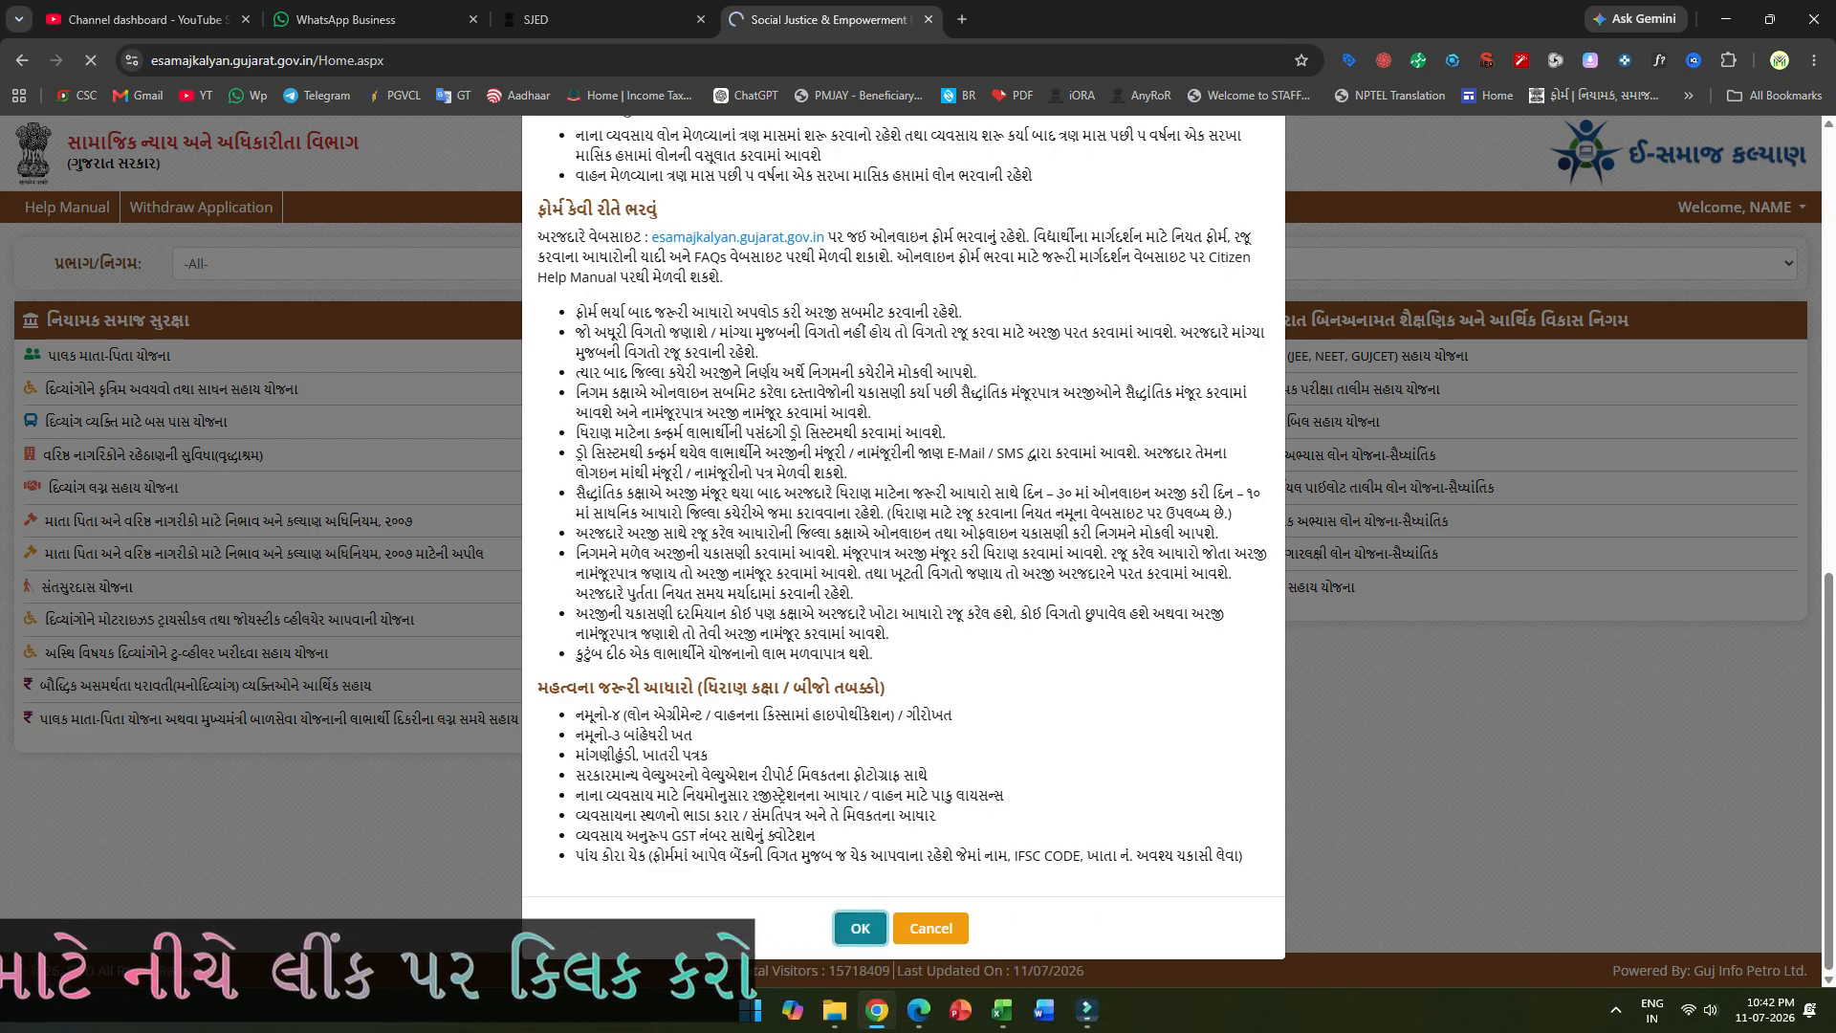
pyautogui.click(860, 927)
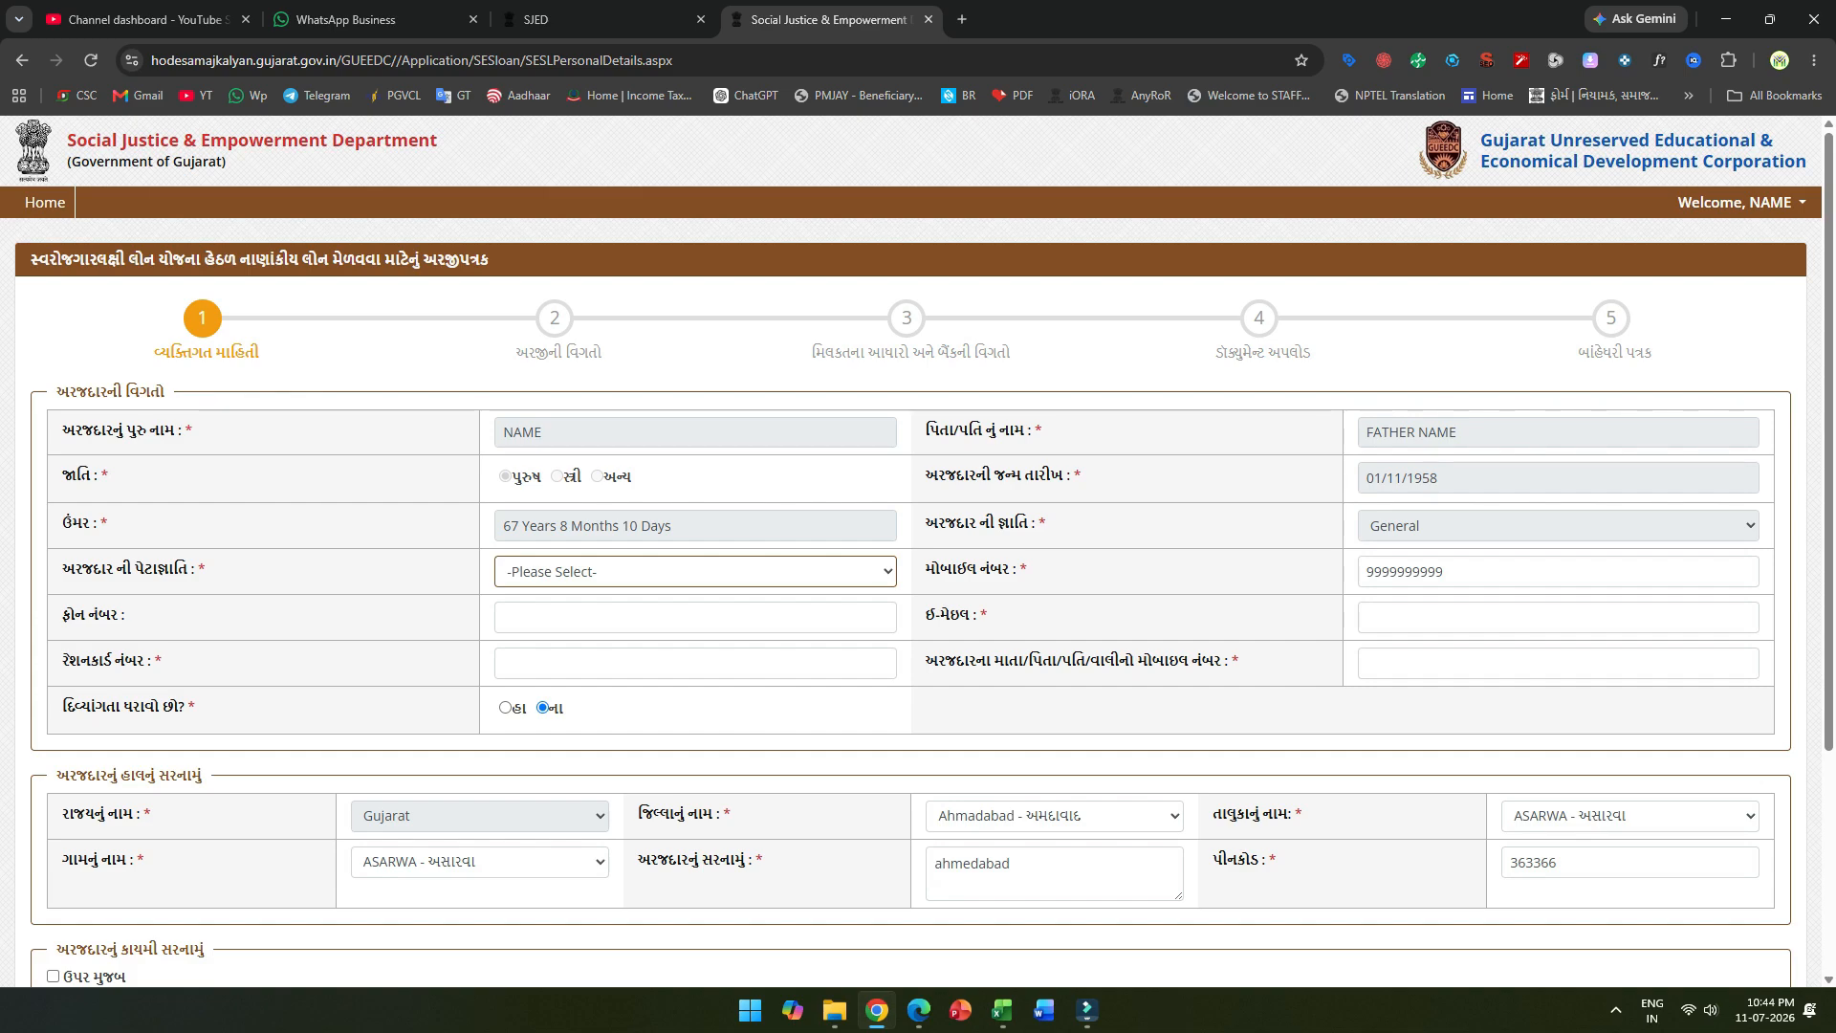
# - Choose પુજારા as the applicant's sub-caste
pyautogui.hotkey('alt', 'Down')
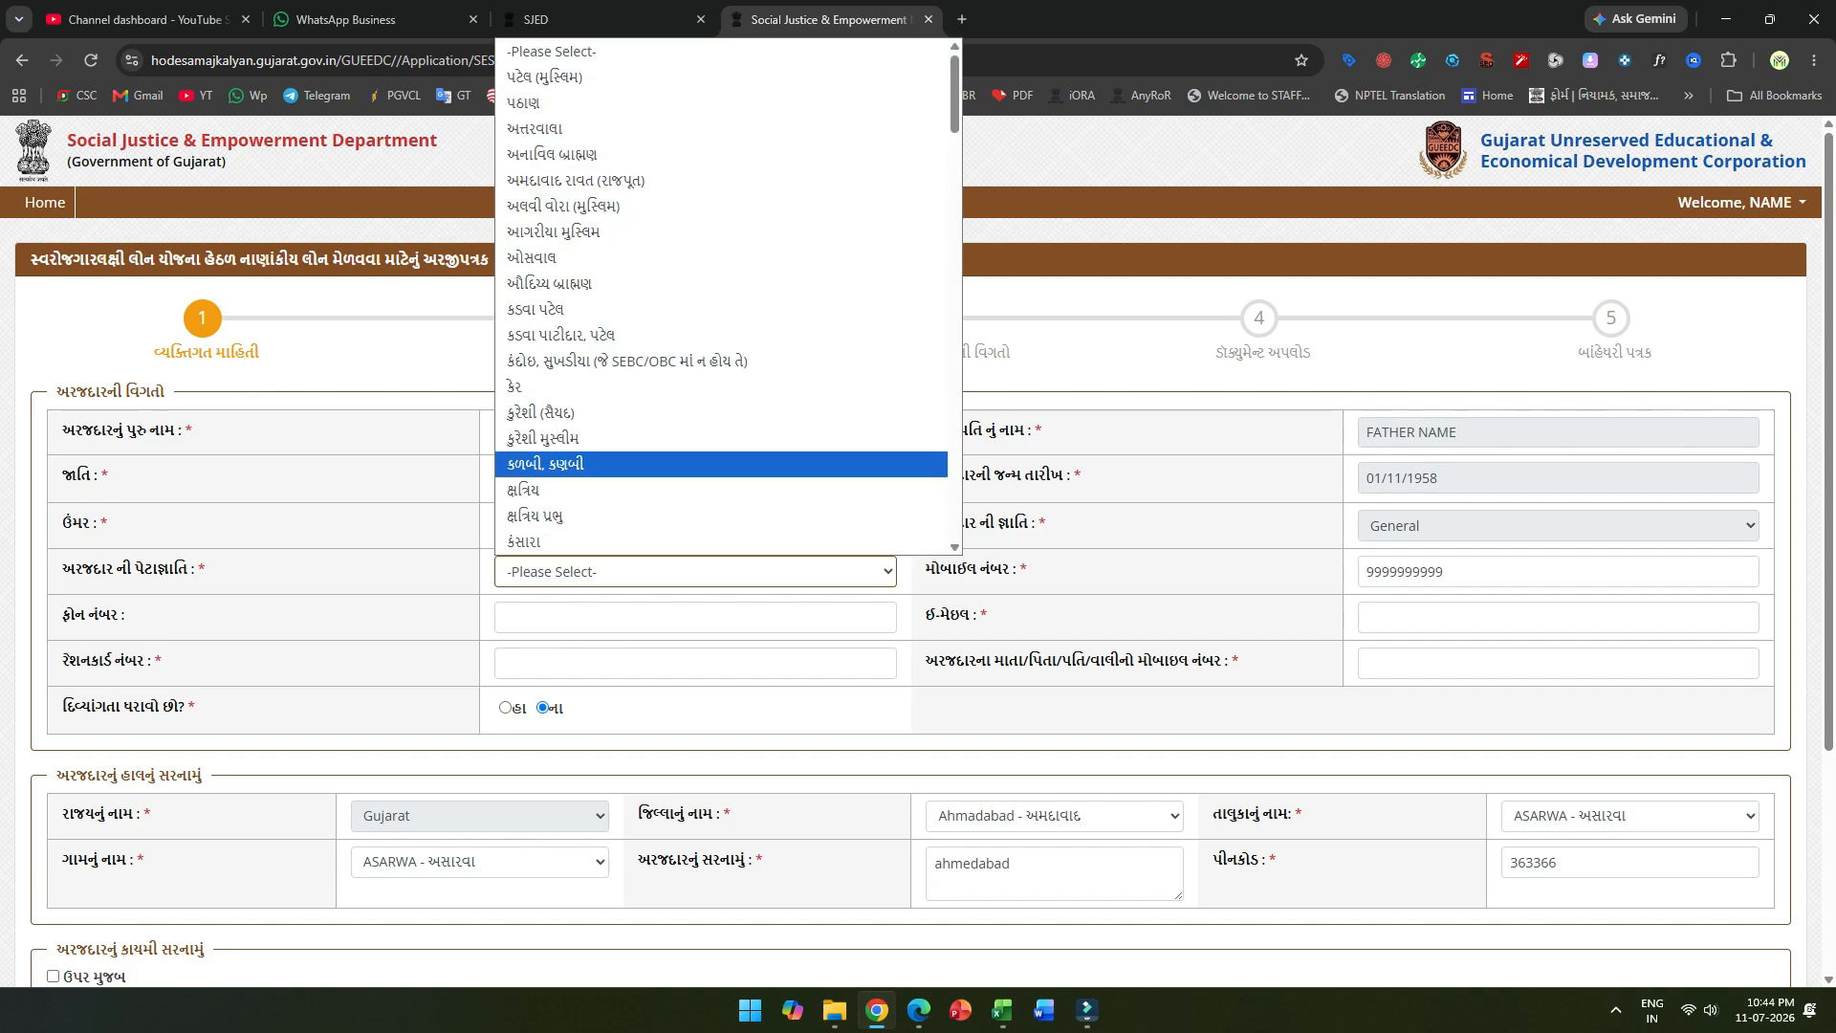
pyautogui.scroll(-18, 722, 296)
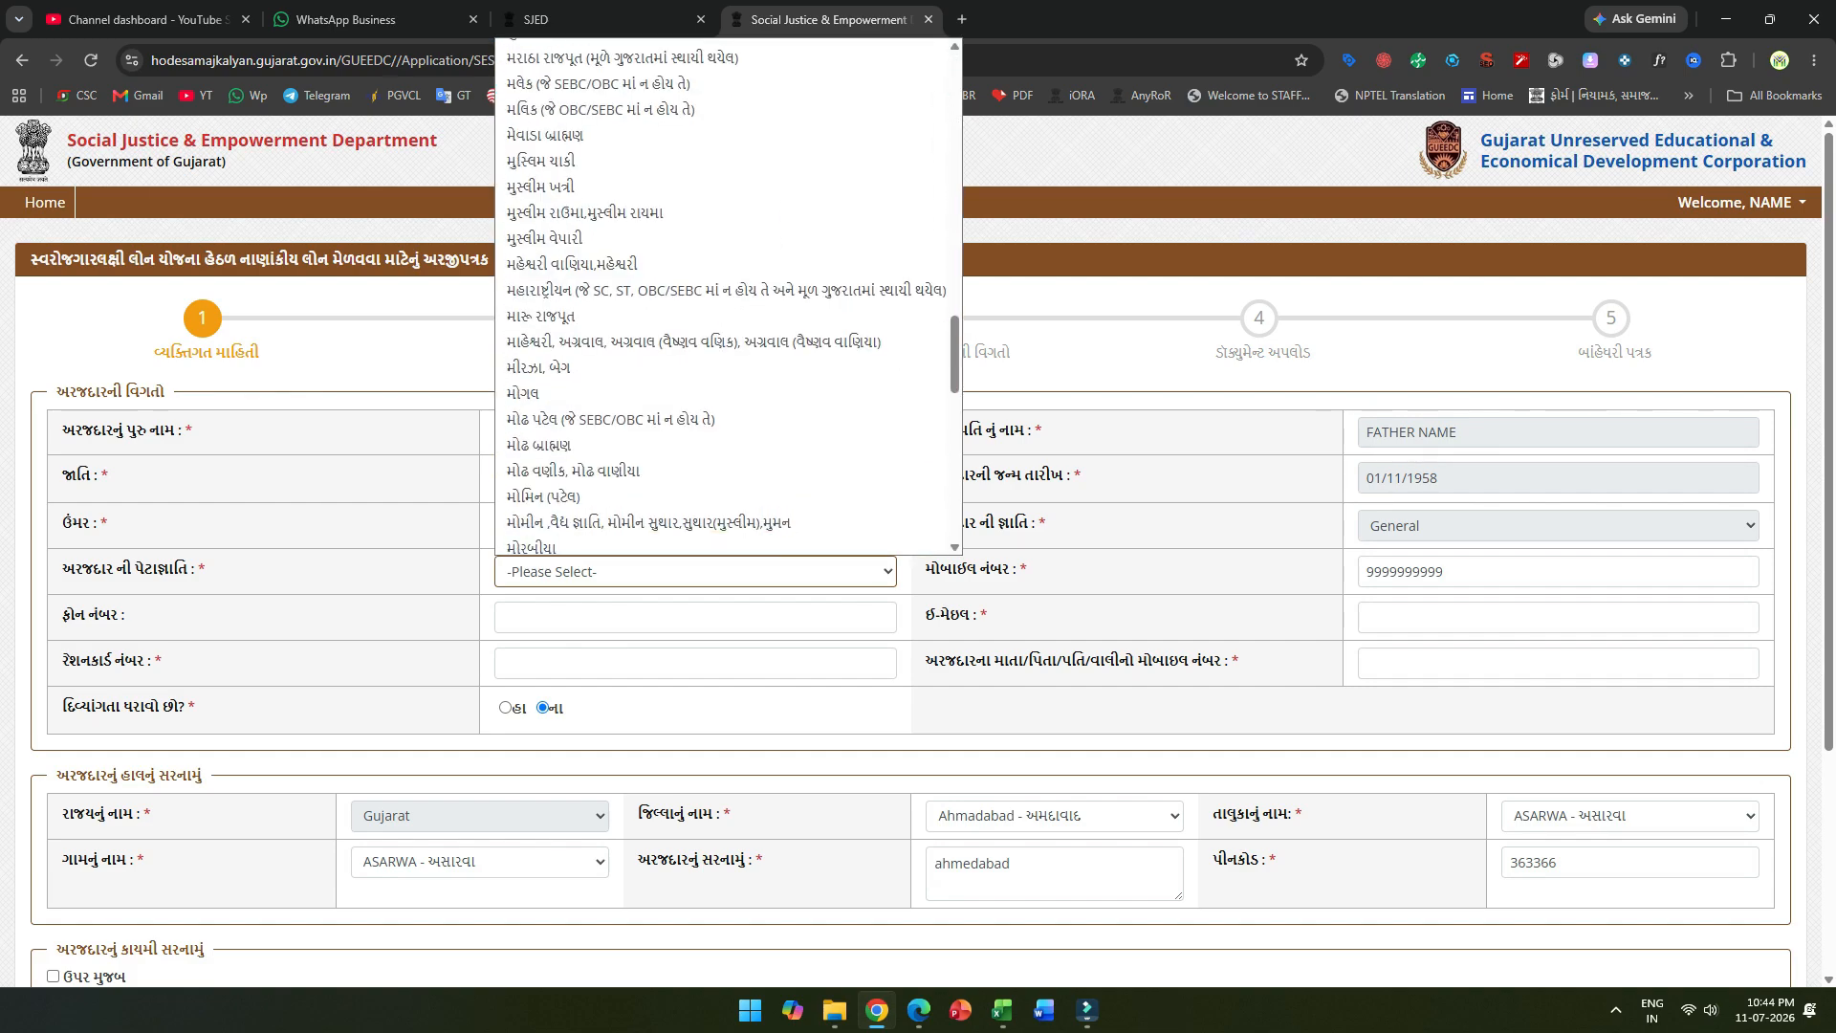
pyautogui.scroll(-8, 726, 297)
pyautogui.scroll(10, 727, 297)
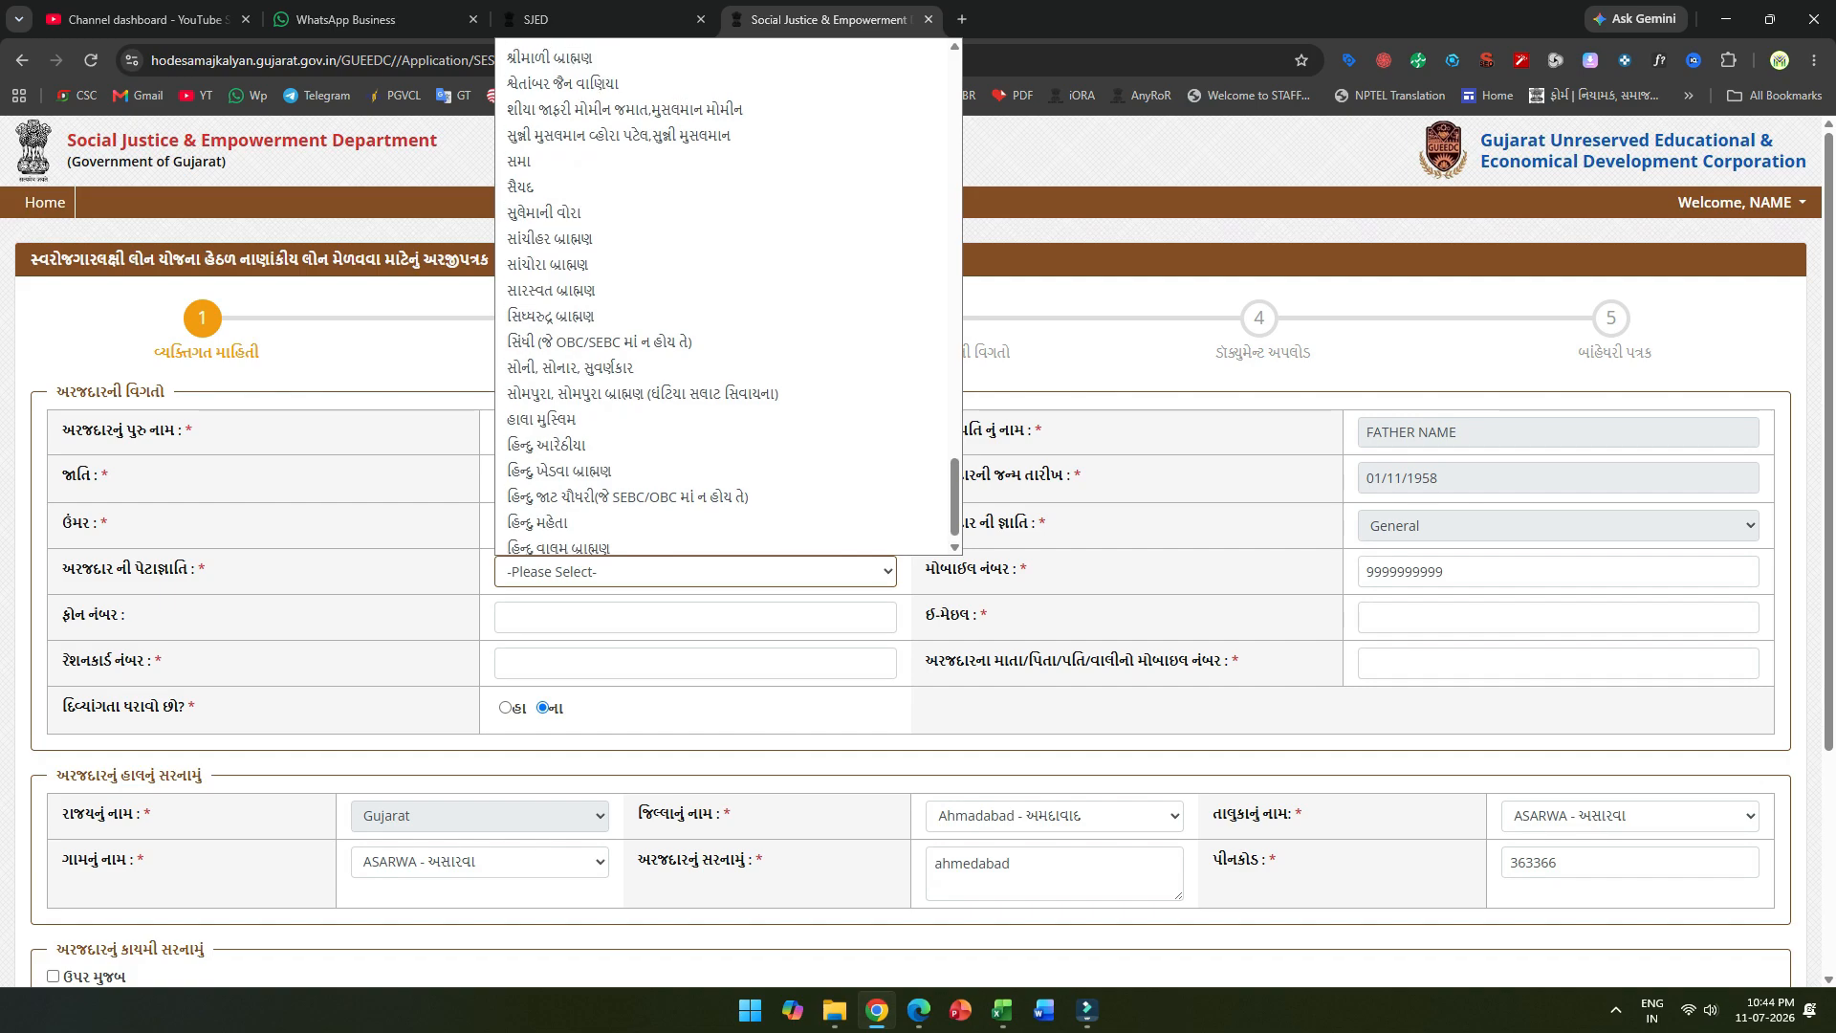
pyautogui.scroll(7, 727, 297)
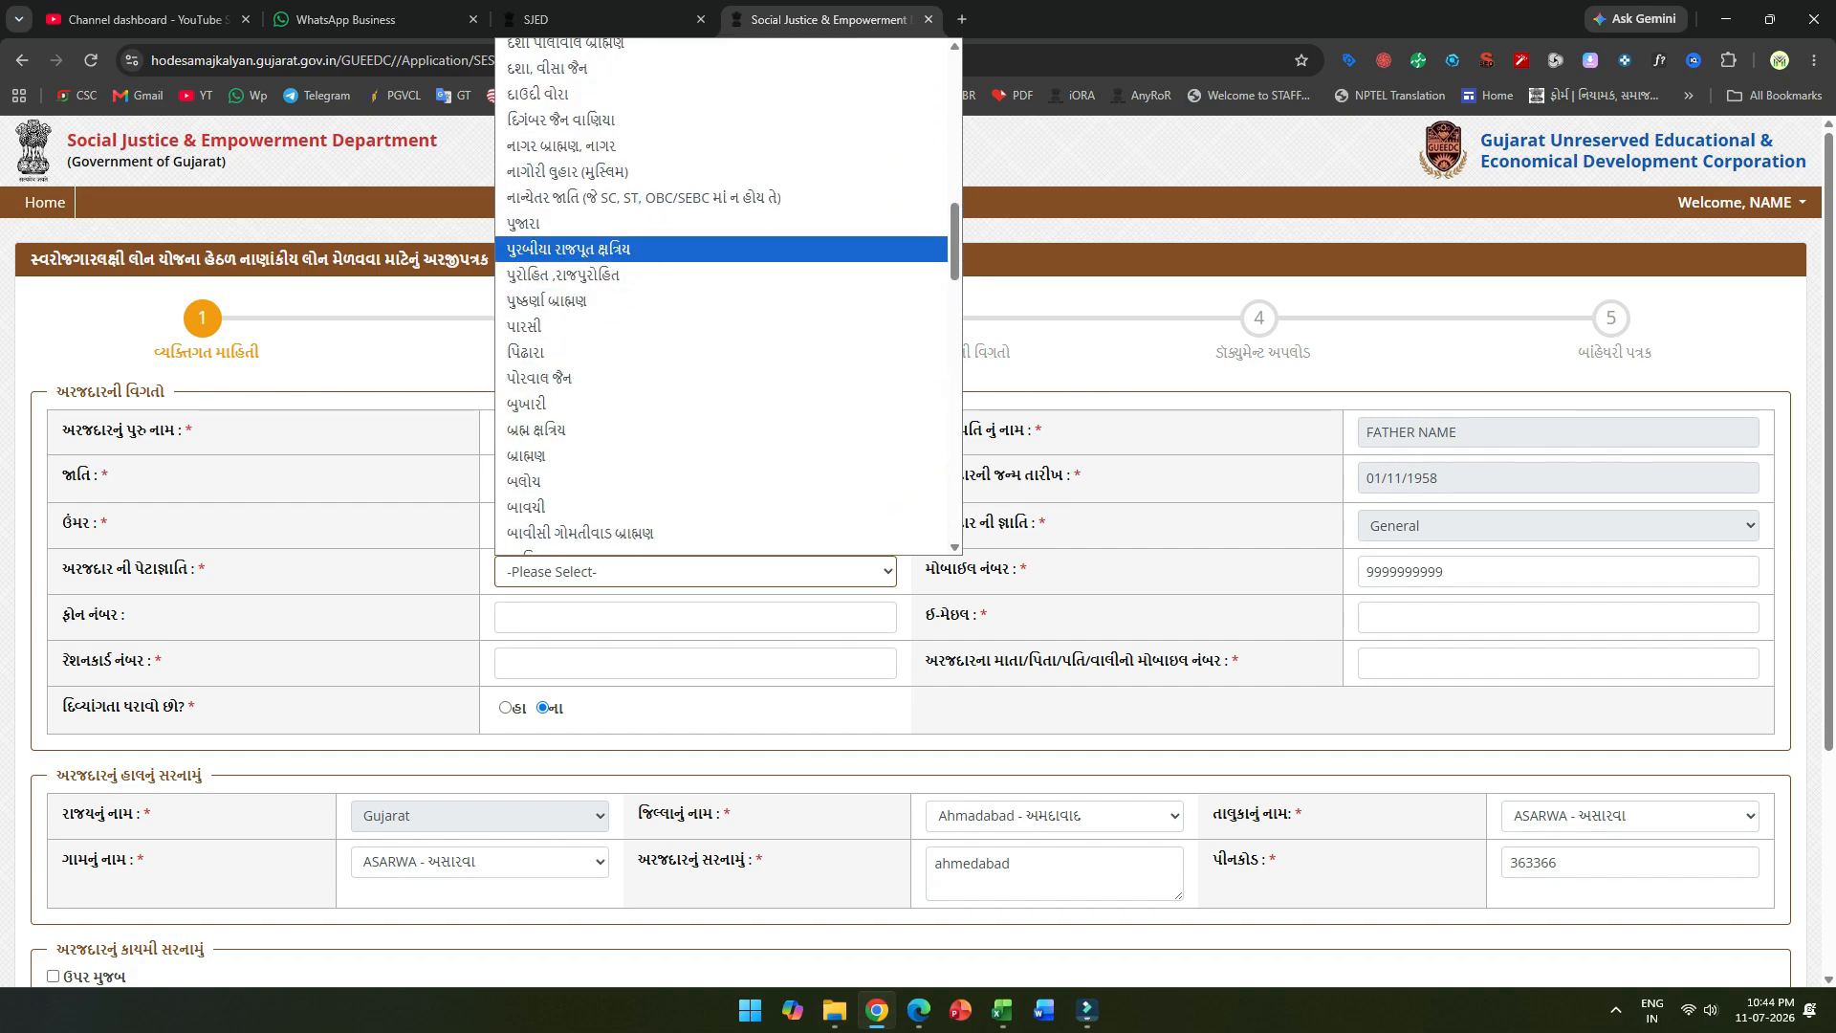
pyautogui.click(536, 223)
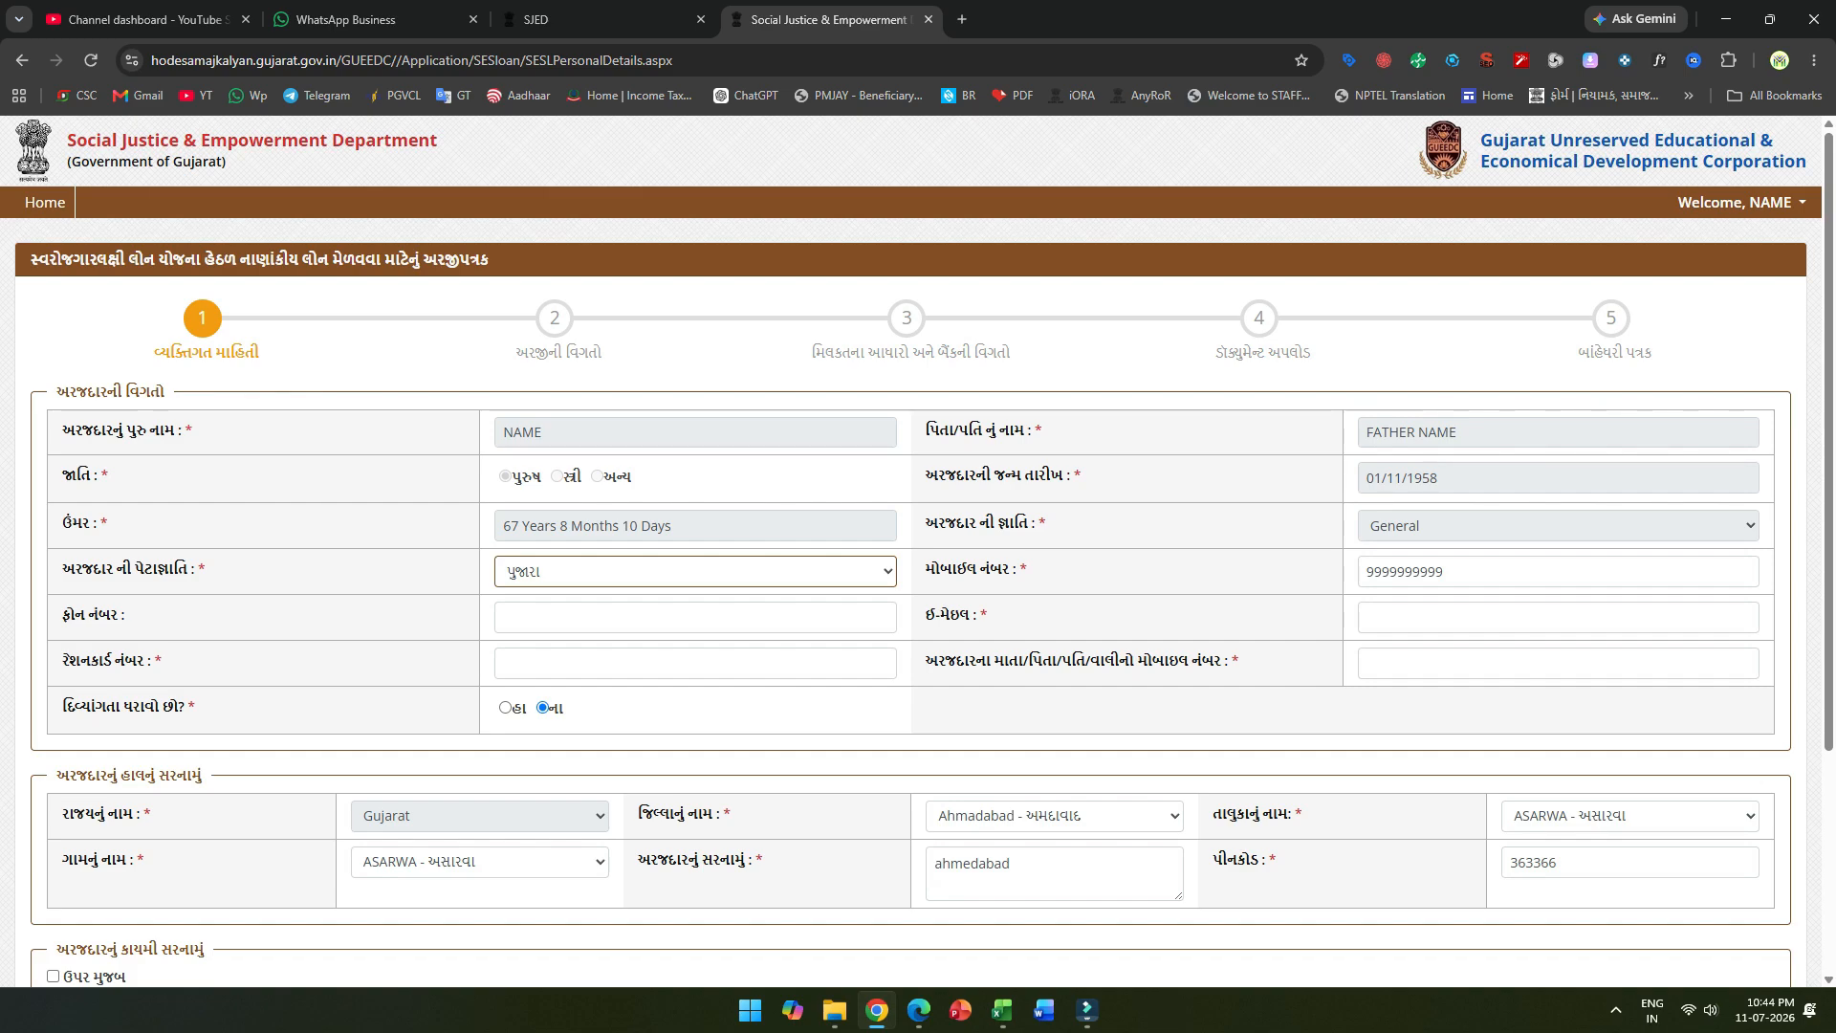
# - Move through the mobile number, e-mail, ration card and parent's mobile fields
pyautogui.press('Tab')
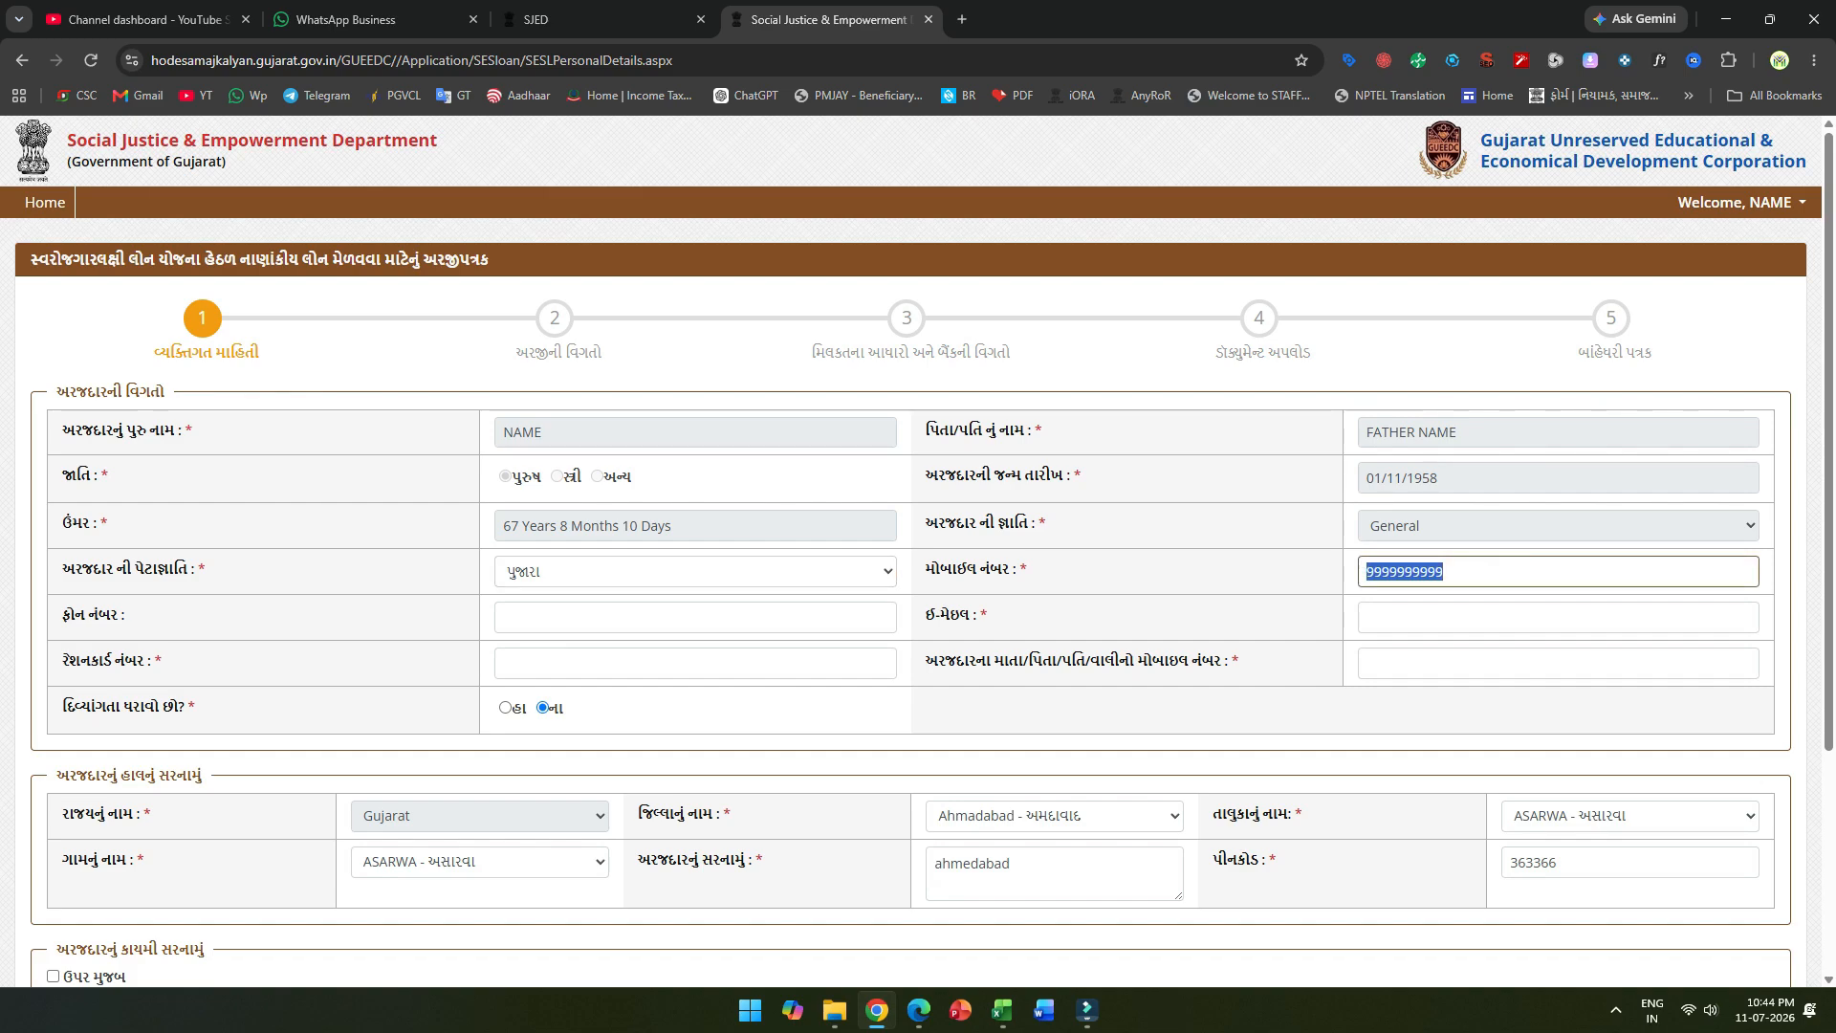
pyautogui.press('Tab')
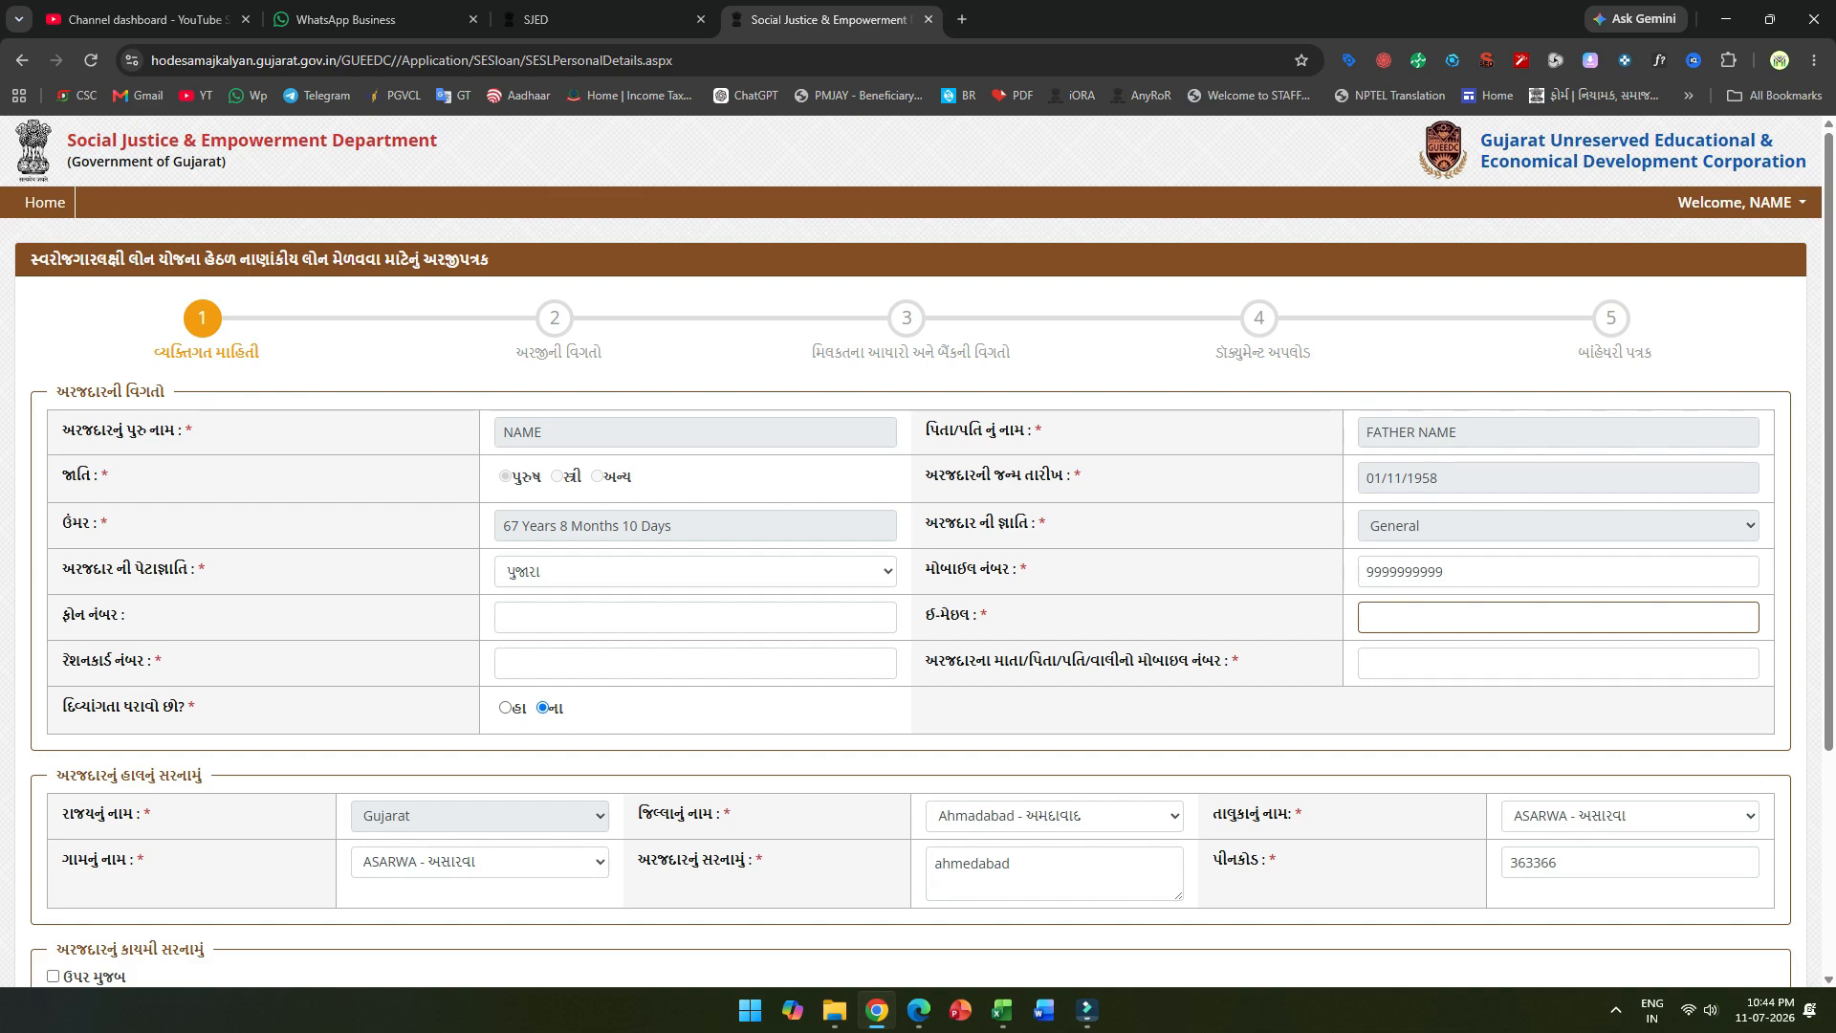
pyautogui.press('Tab')
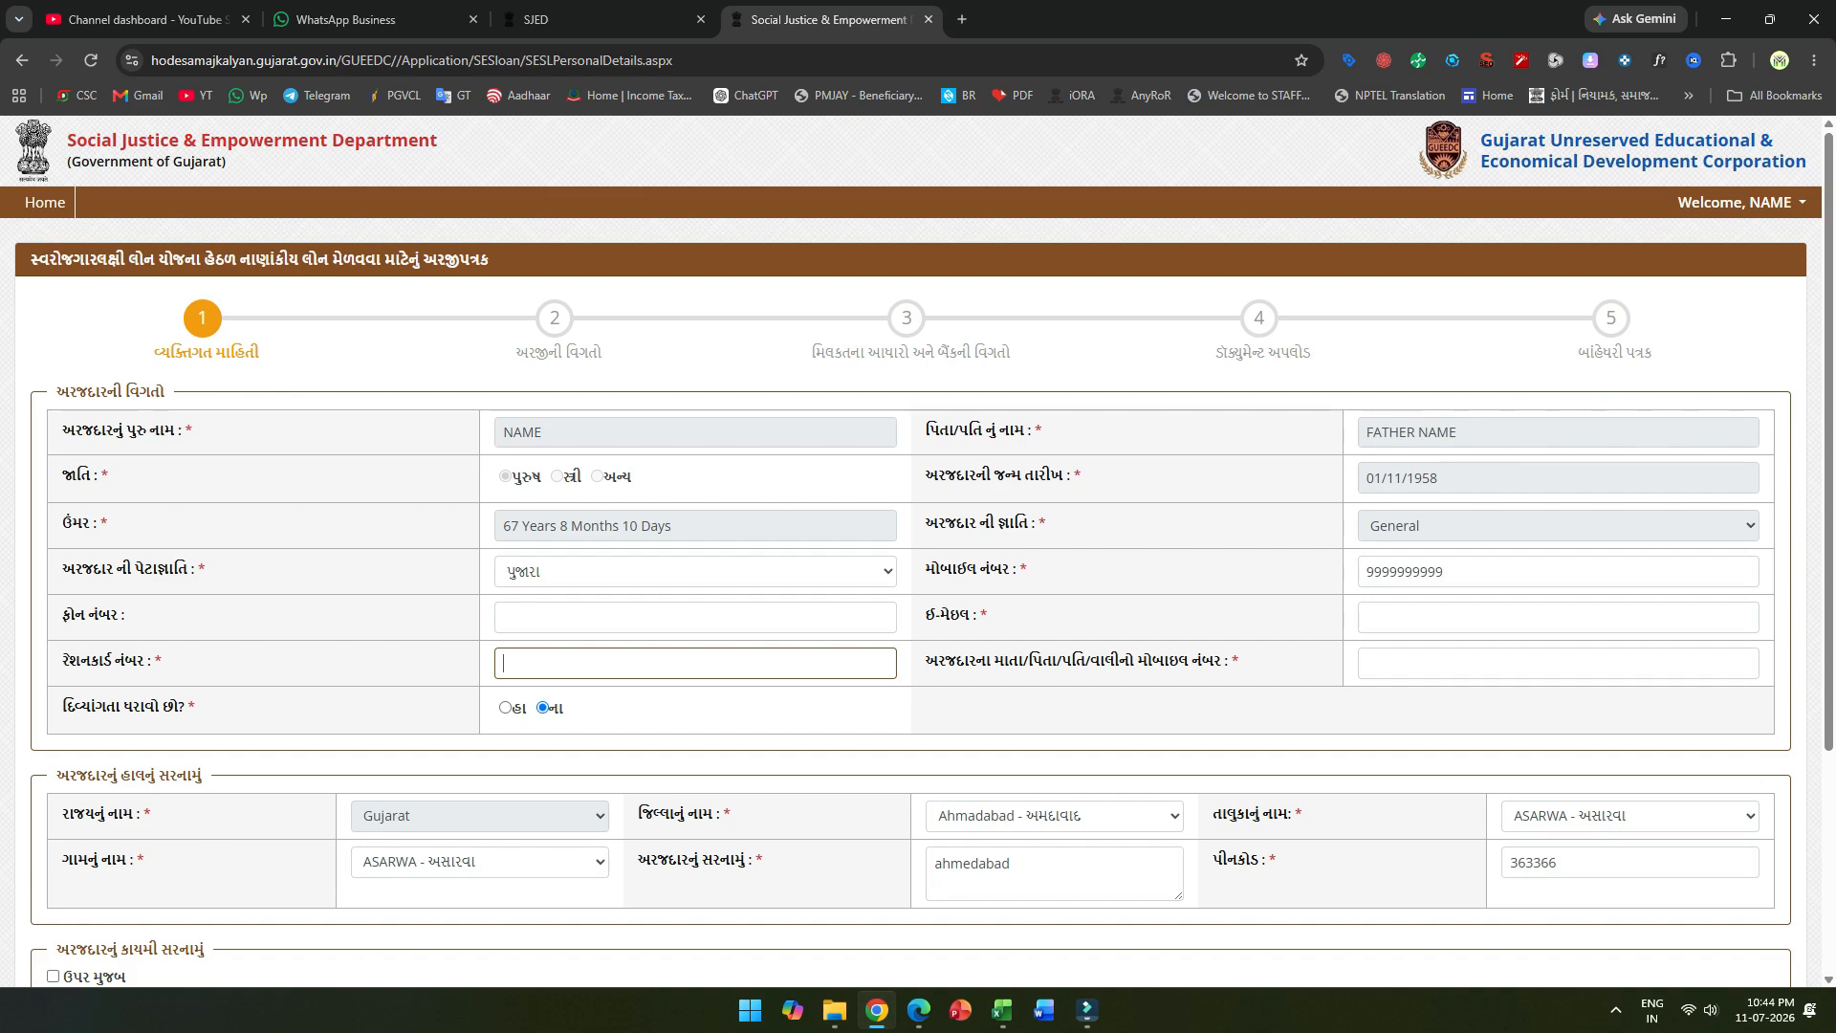
pyautogui.press('Tab')
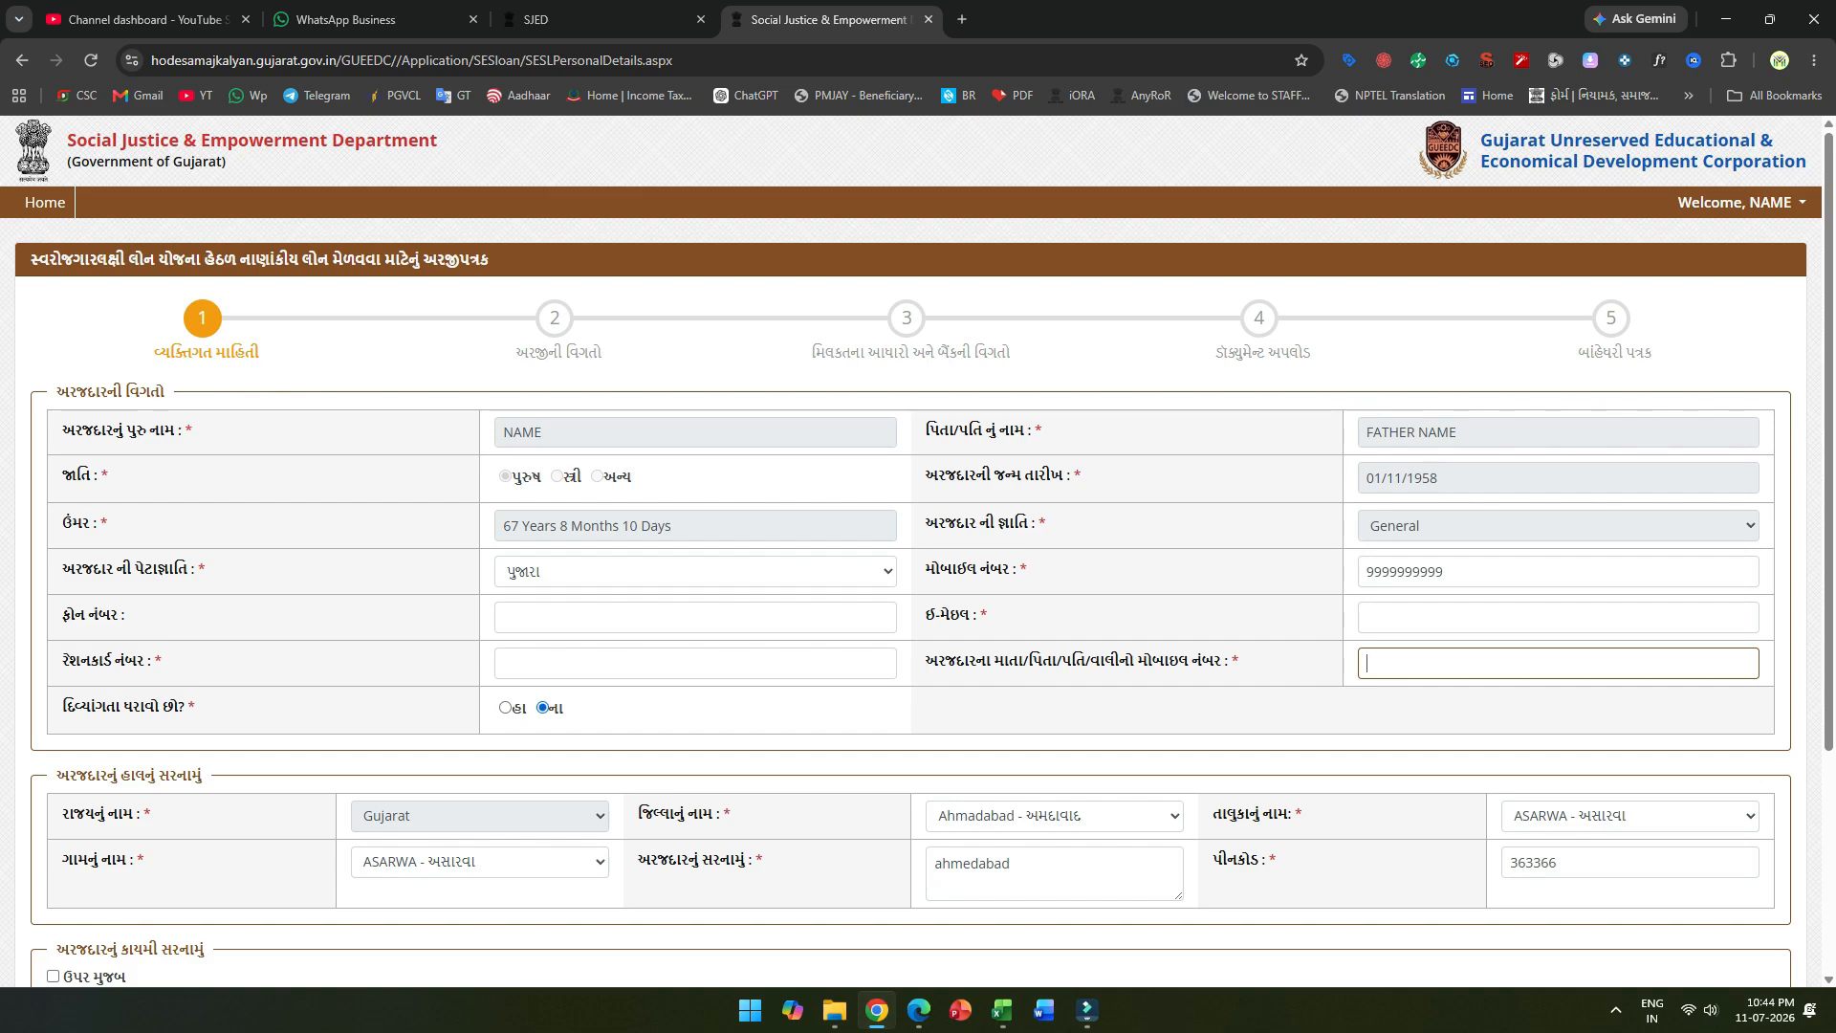
pyautogui.scroll(-3, 918, 551)
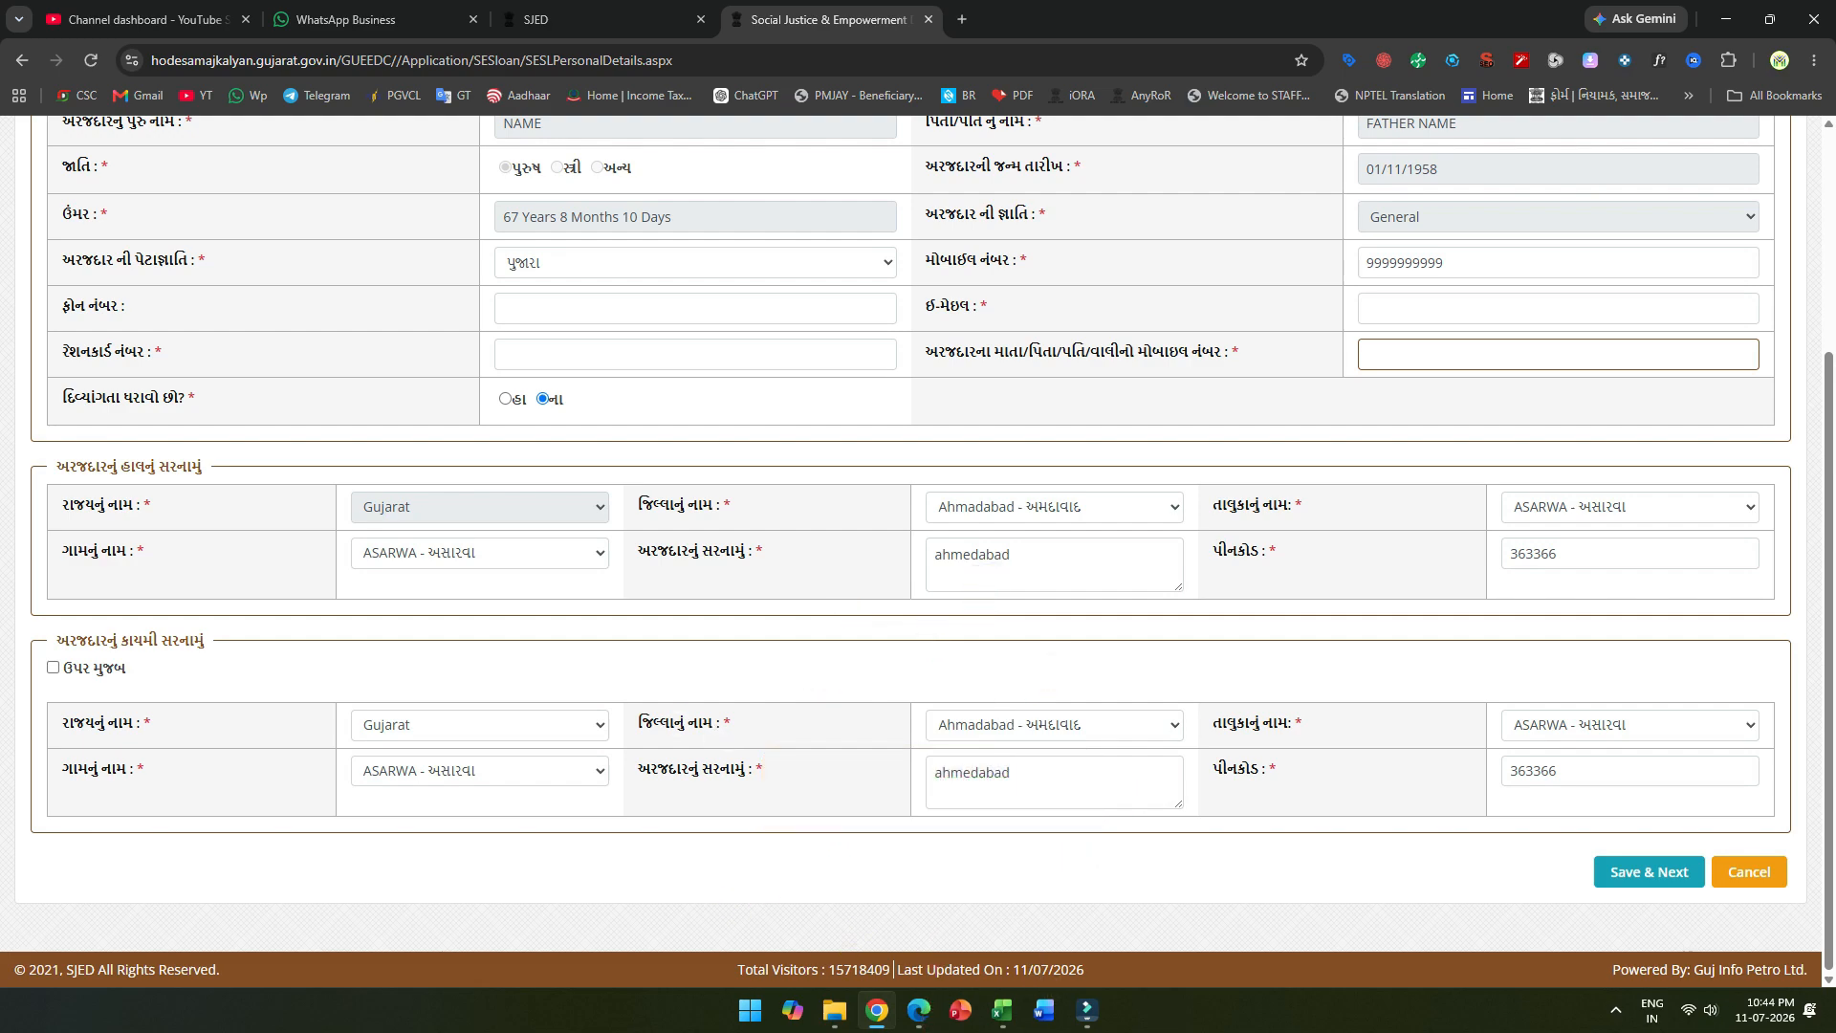
# - Set the present address to Jamnagar district, Jamnagar rural taluka, Dhunvav village
pyautogui.click(1054, 507)
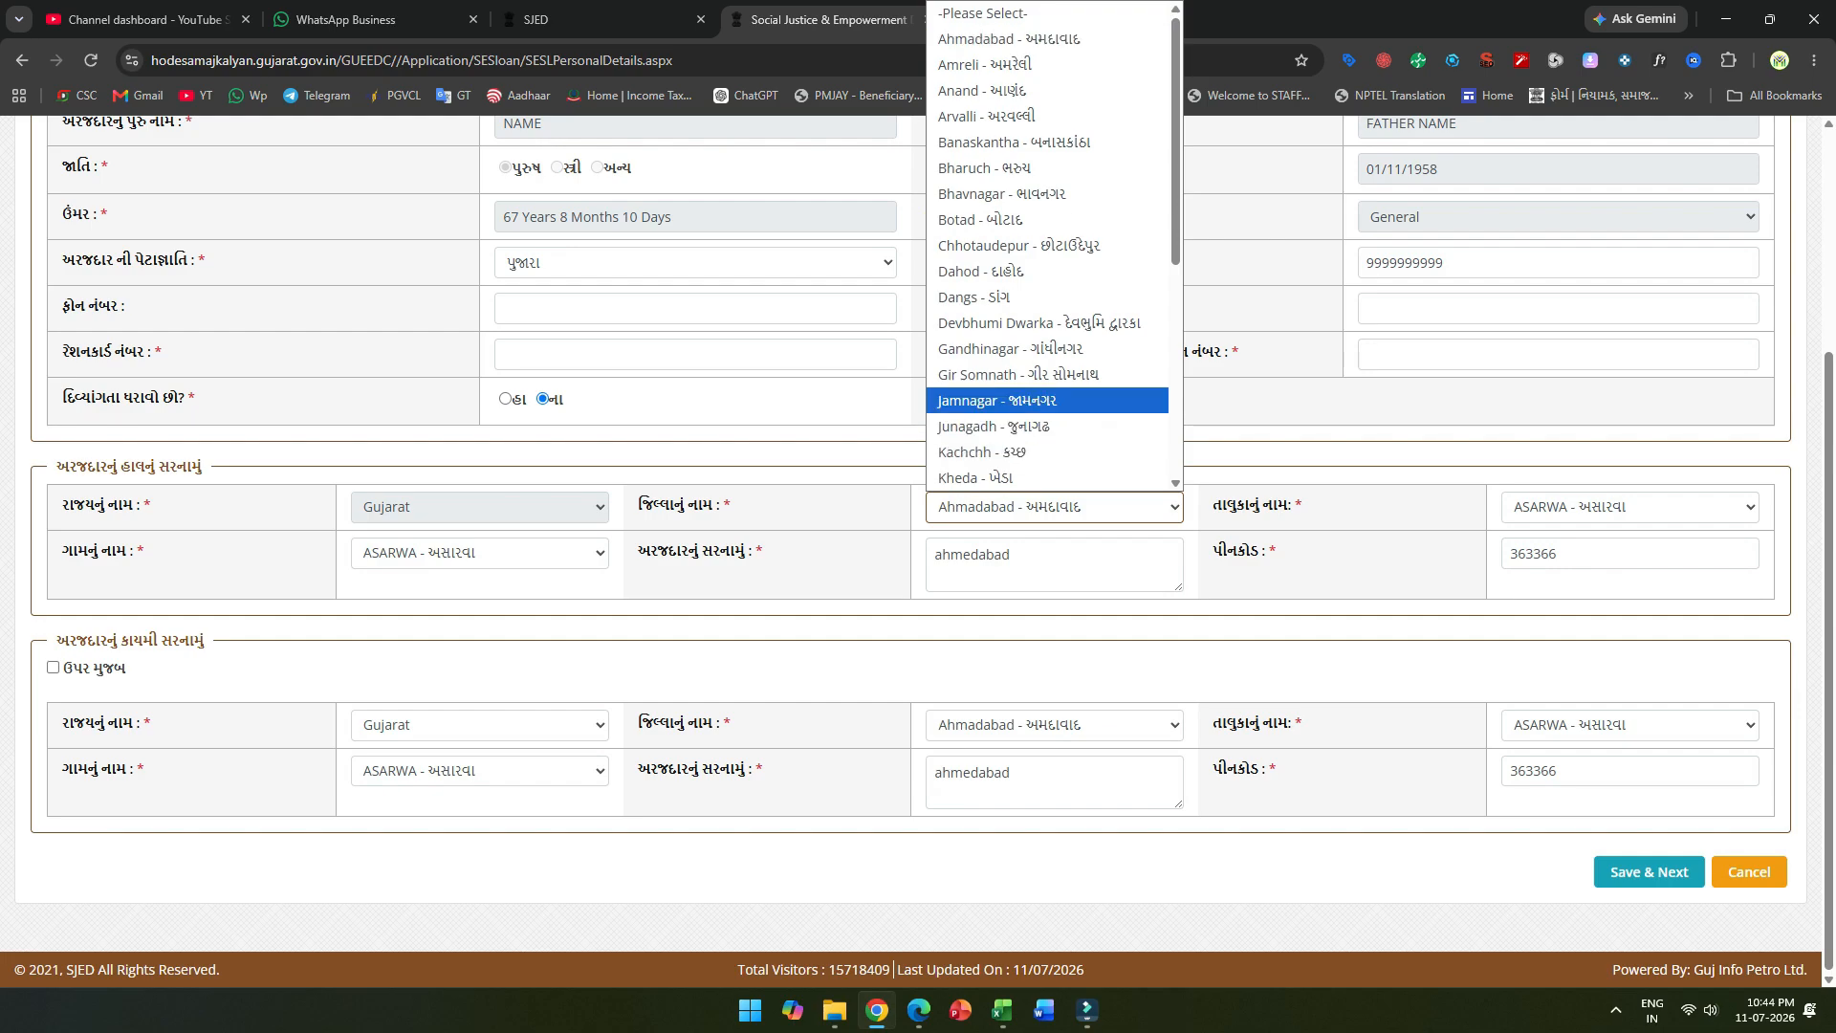
pyautogui.press('Return')
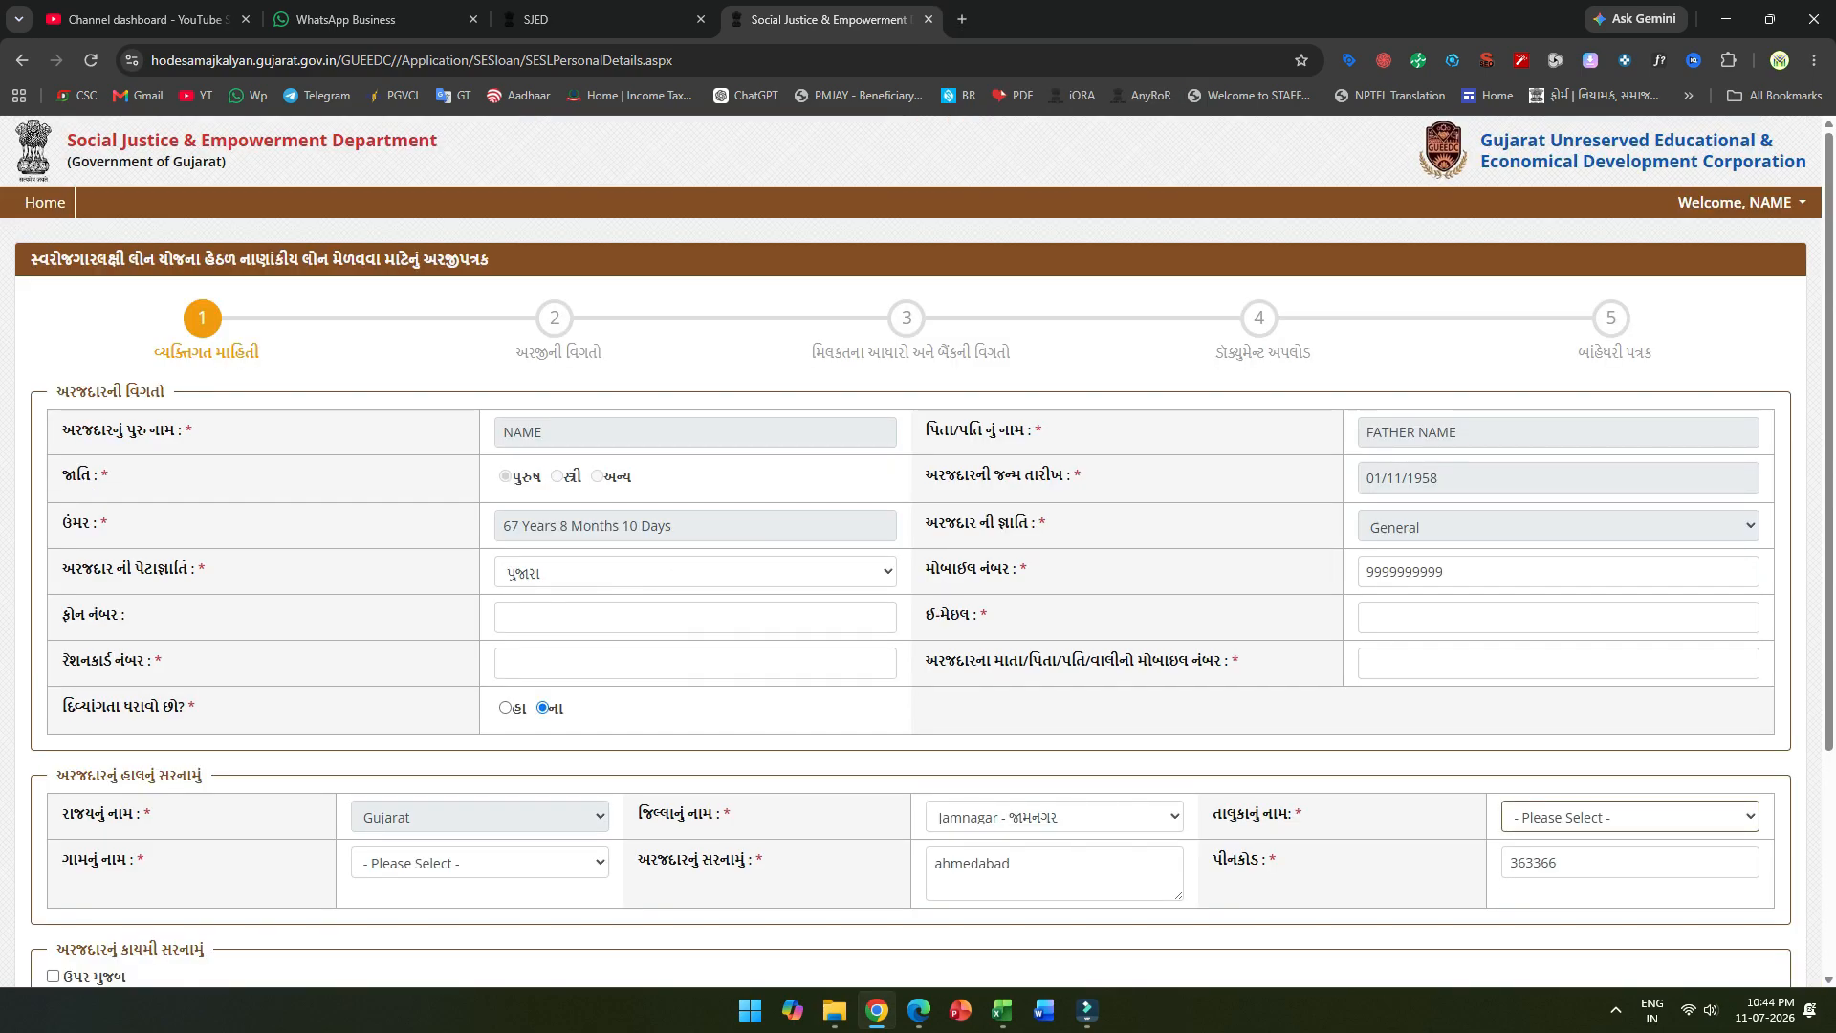
pyautogui.scroll(-3, 918, 551)
pyautogui.click(1630, 506)
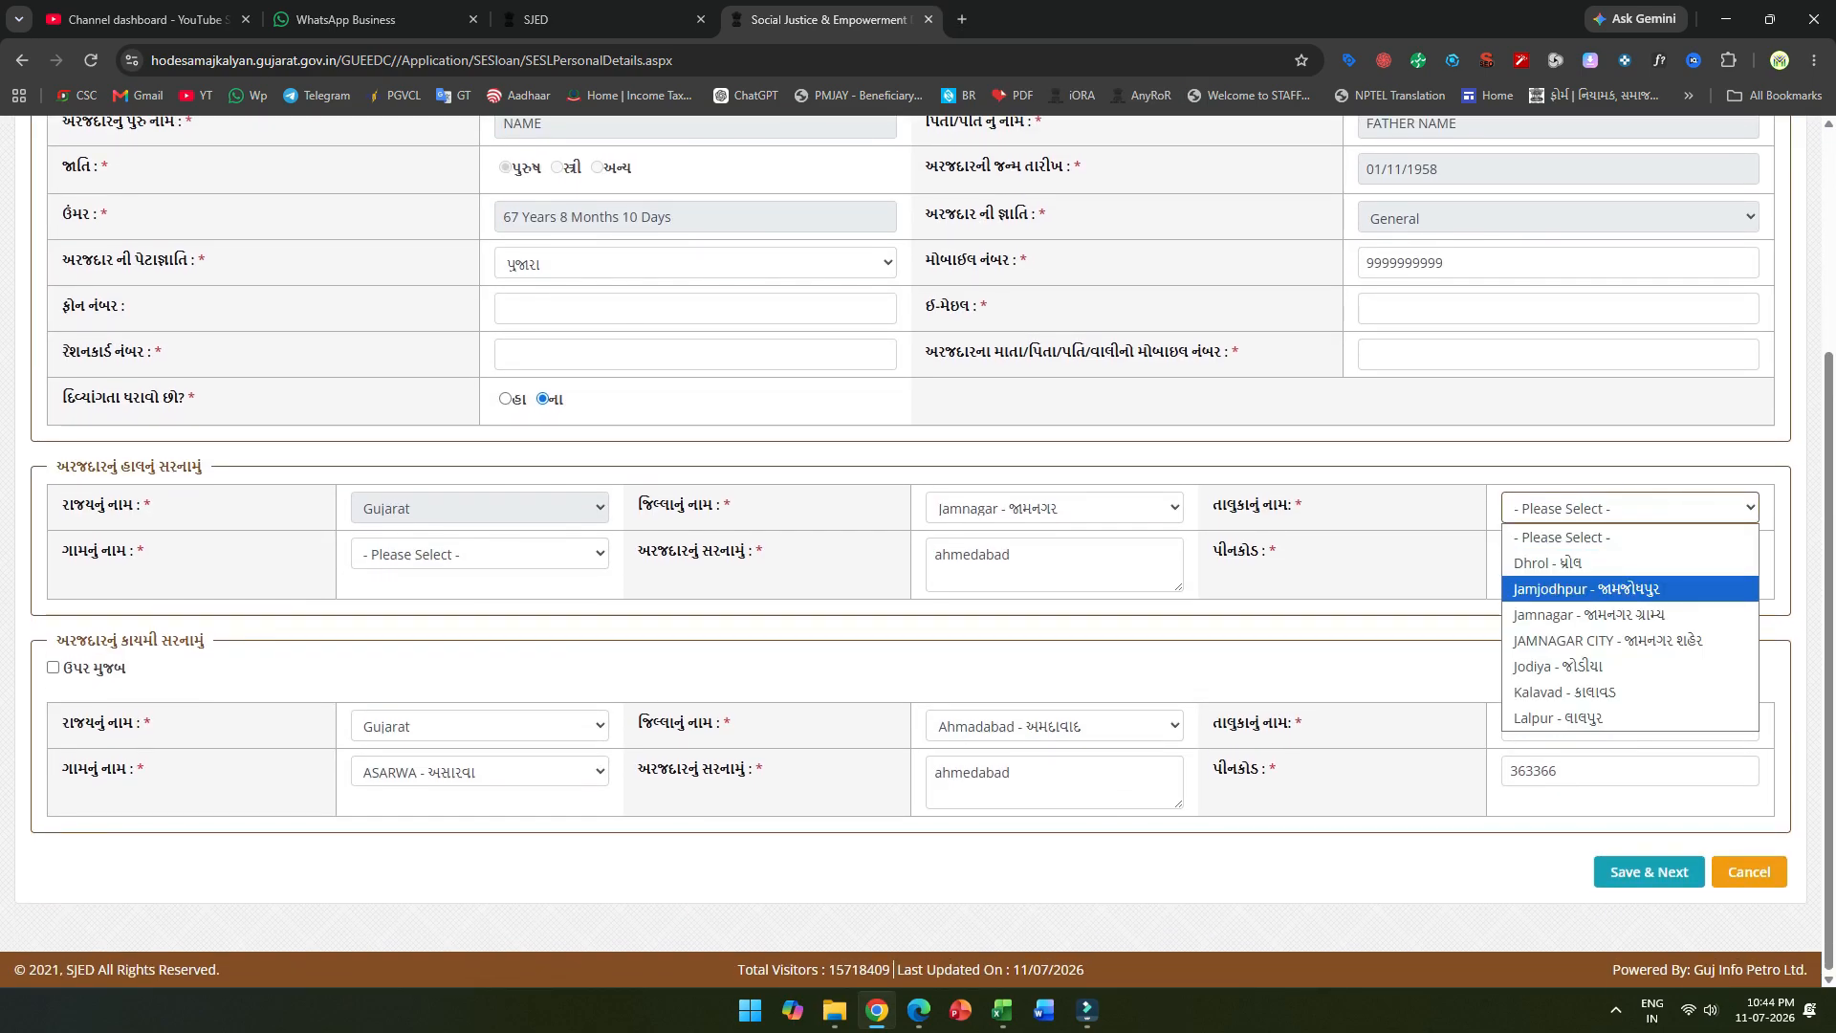
pyautogui.press('Down')
pyautogui.press('Return')
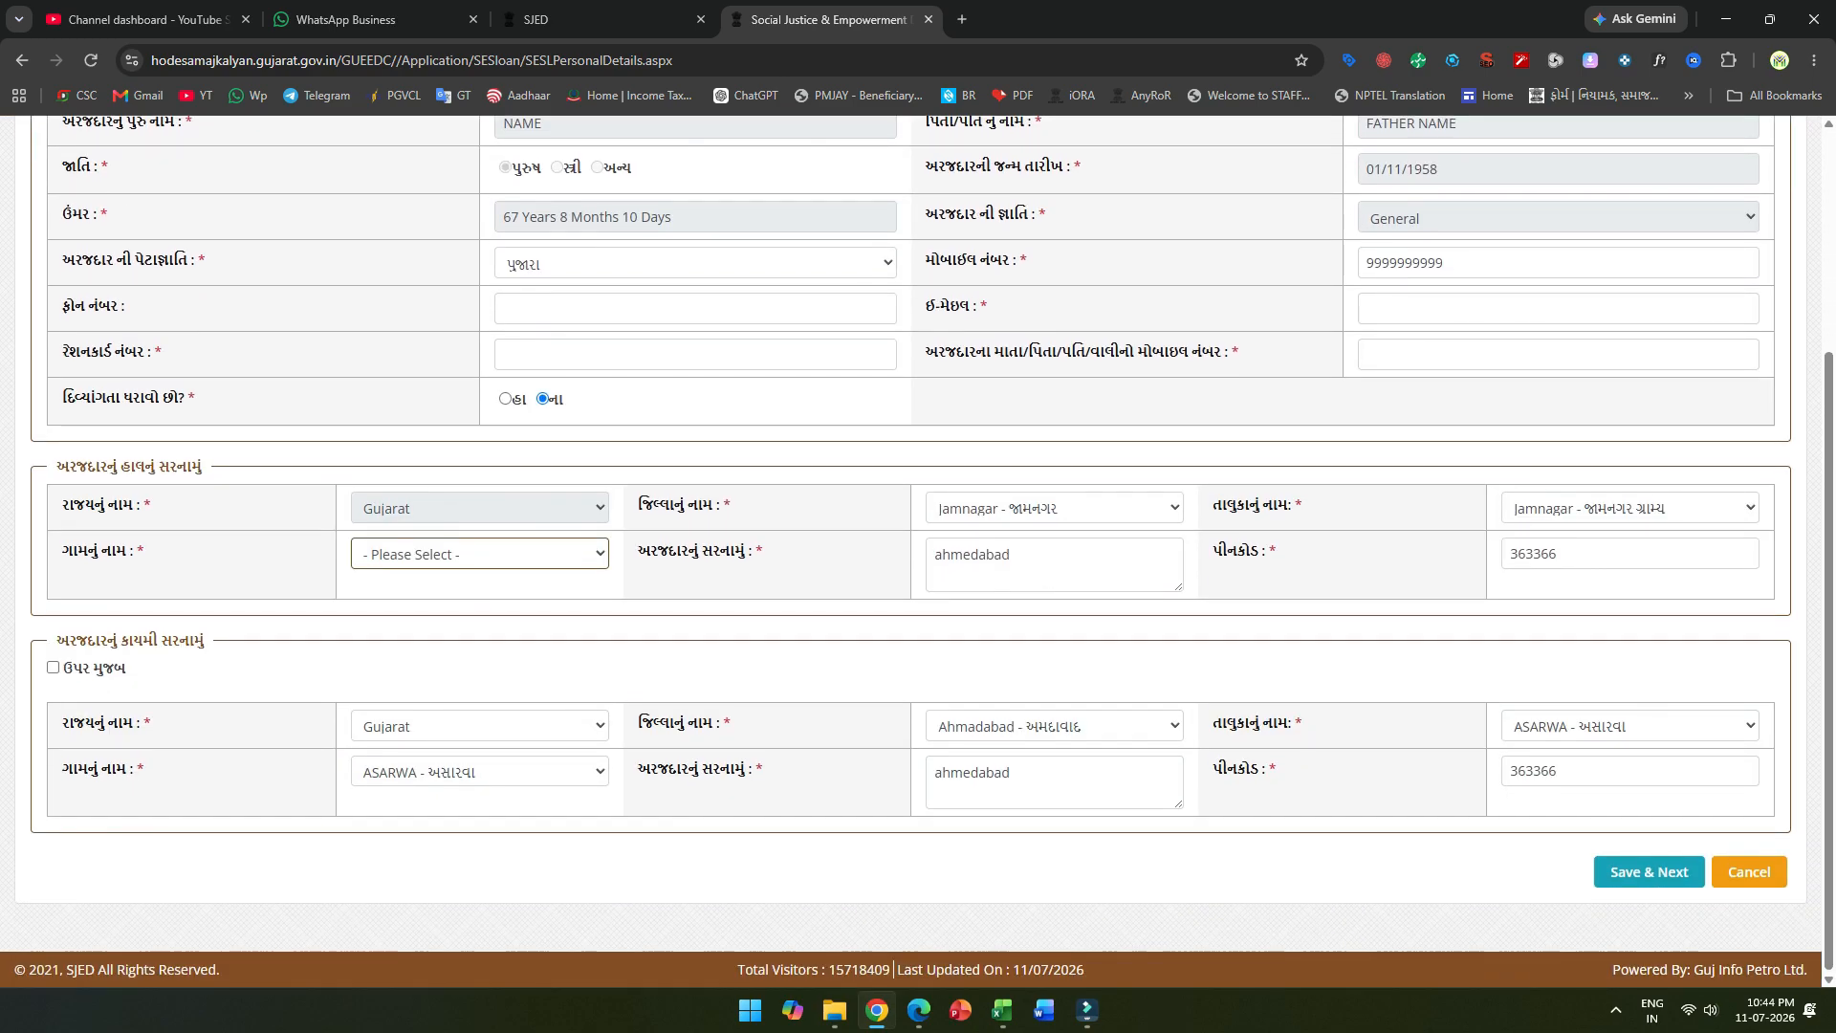
pyautogui.hotkey('alt', 'Down')
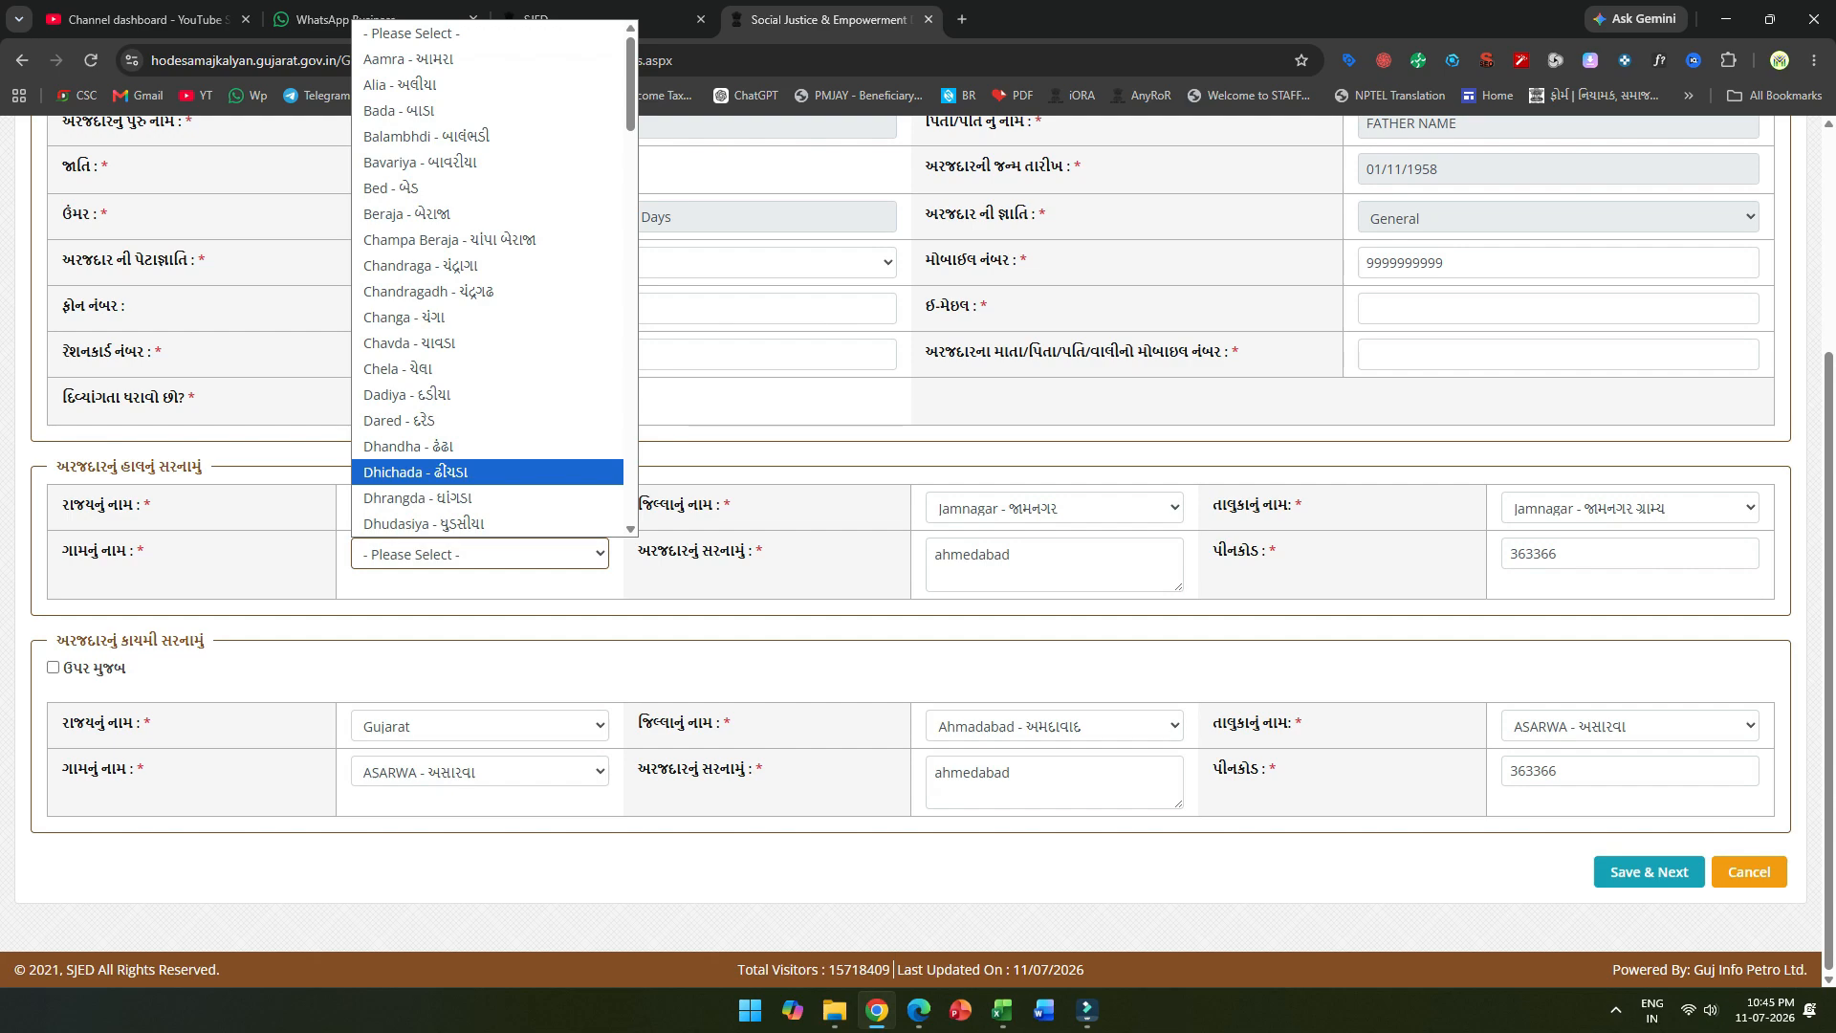
pyautogui.scroll(-2, 487, 278)
pyautogui.scroll(-1, 487, 278)
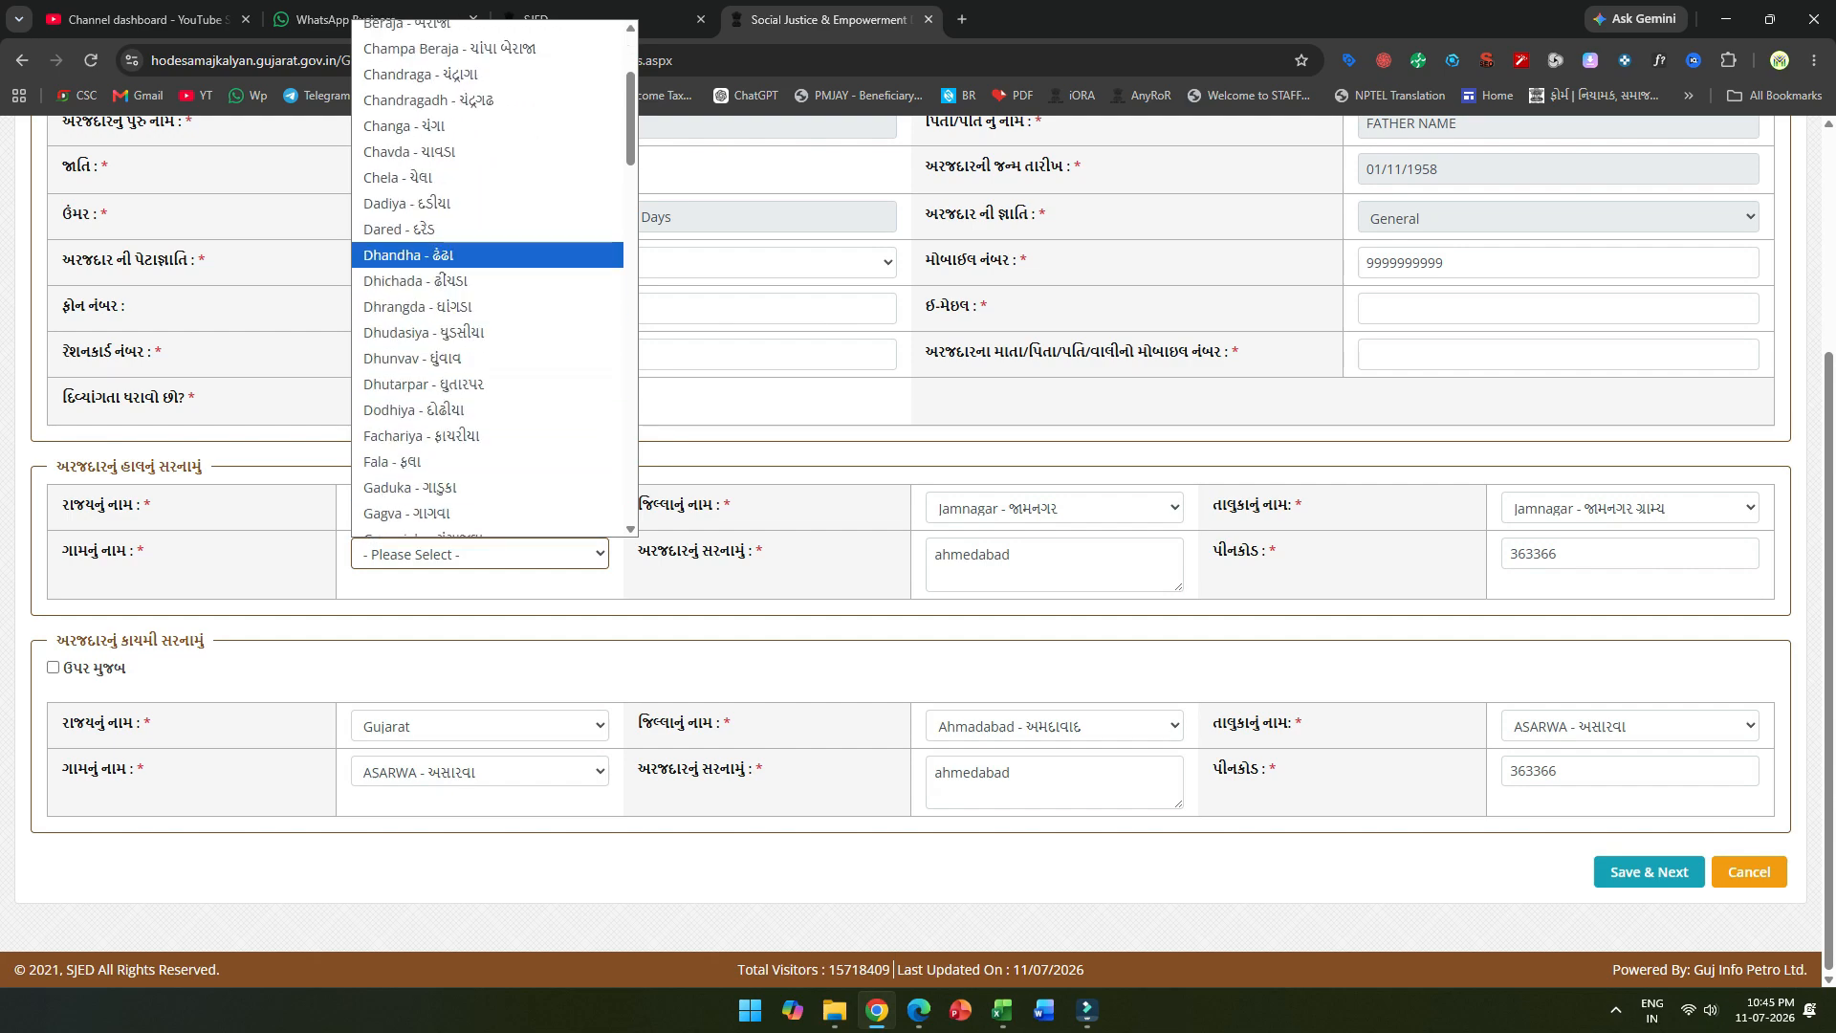
pyautogui.press('Down')
pyautogui.press('Down')
pyautogui.press('Down')
pyautogui.press('Down')
pyautogui.press('Down')
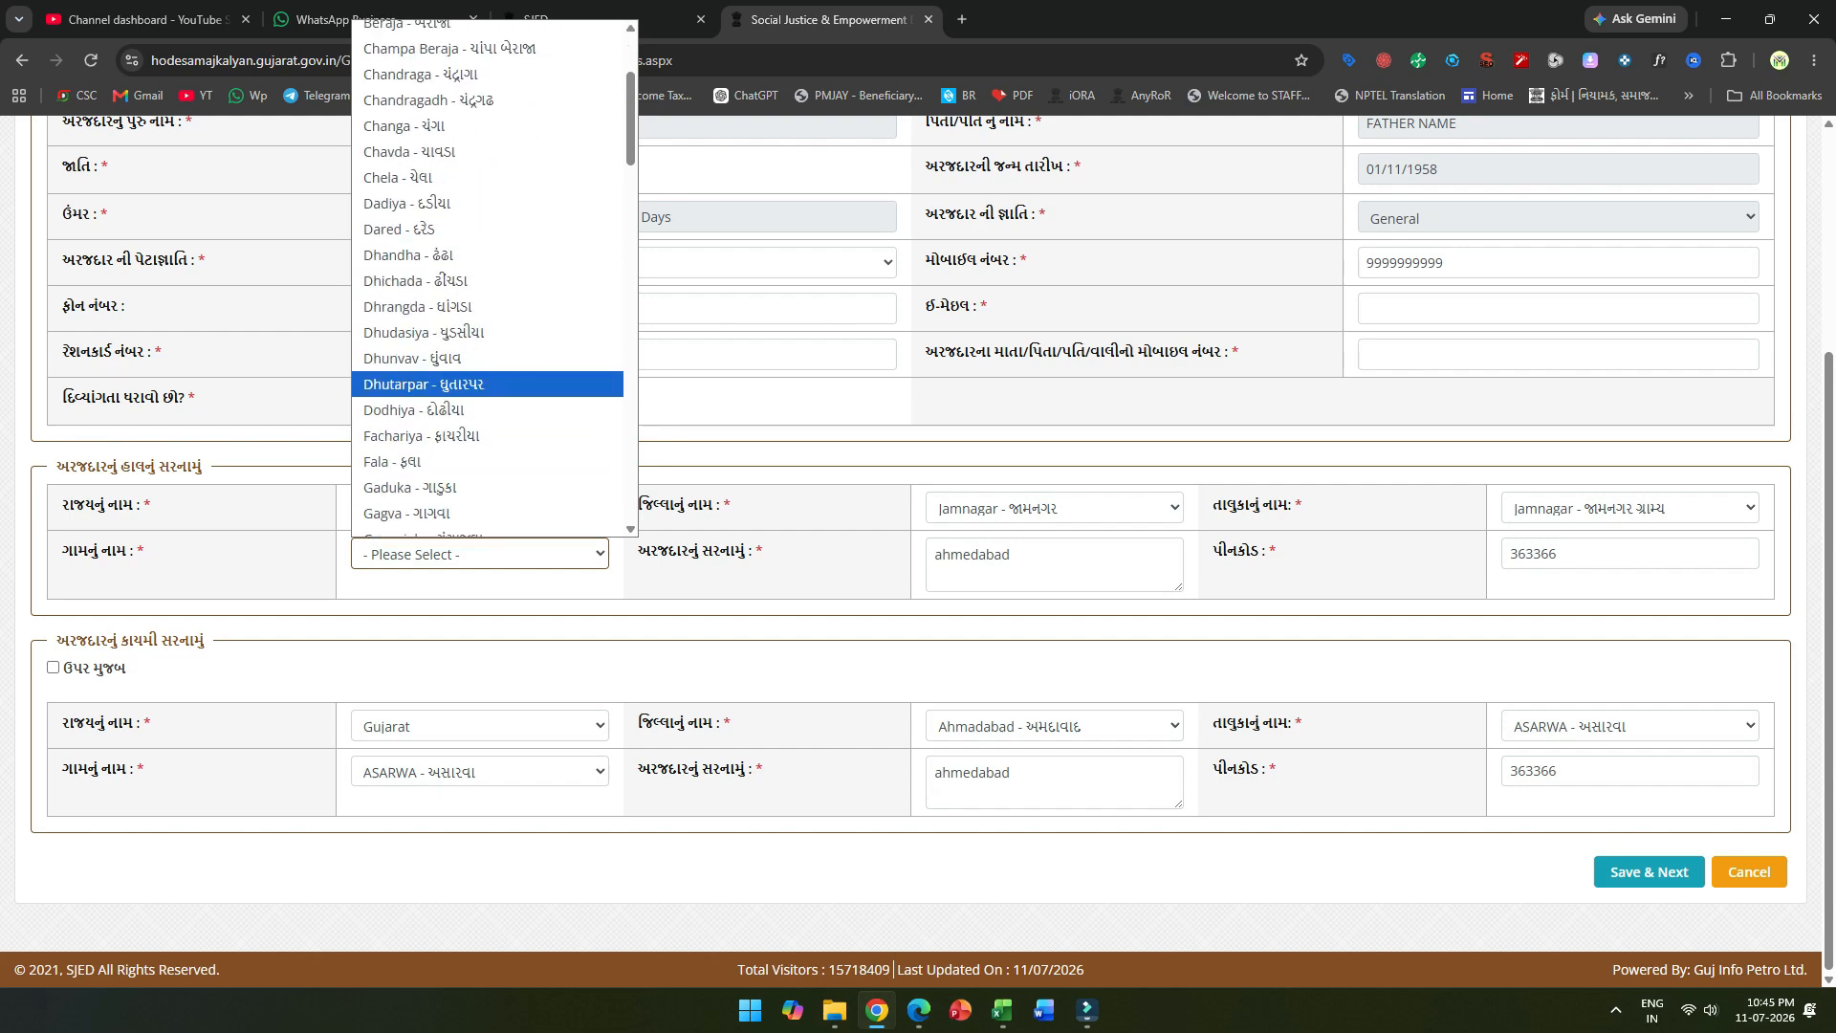
pyautogui.press('Up')
pyautogui.press('Return')
# - Replace the present address text with 'dhunvav' and the pincode with 361120
pyautogui.press('Tab')
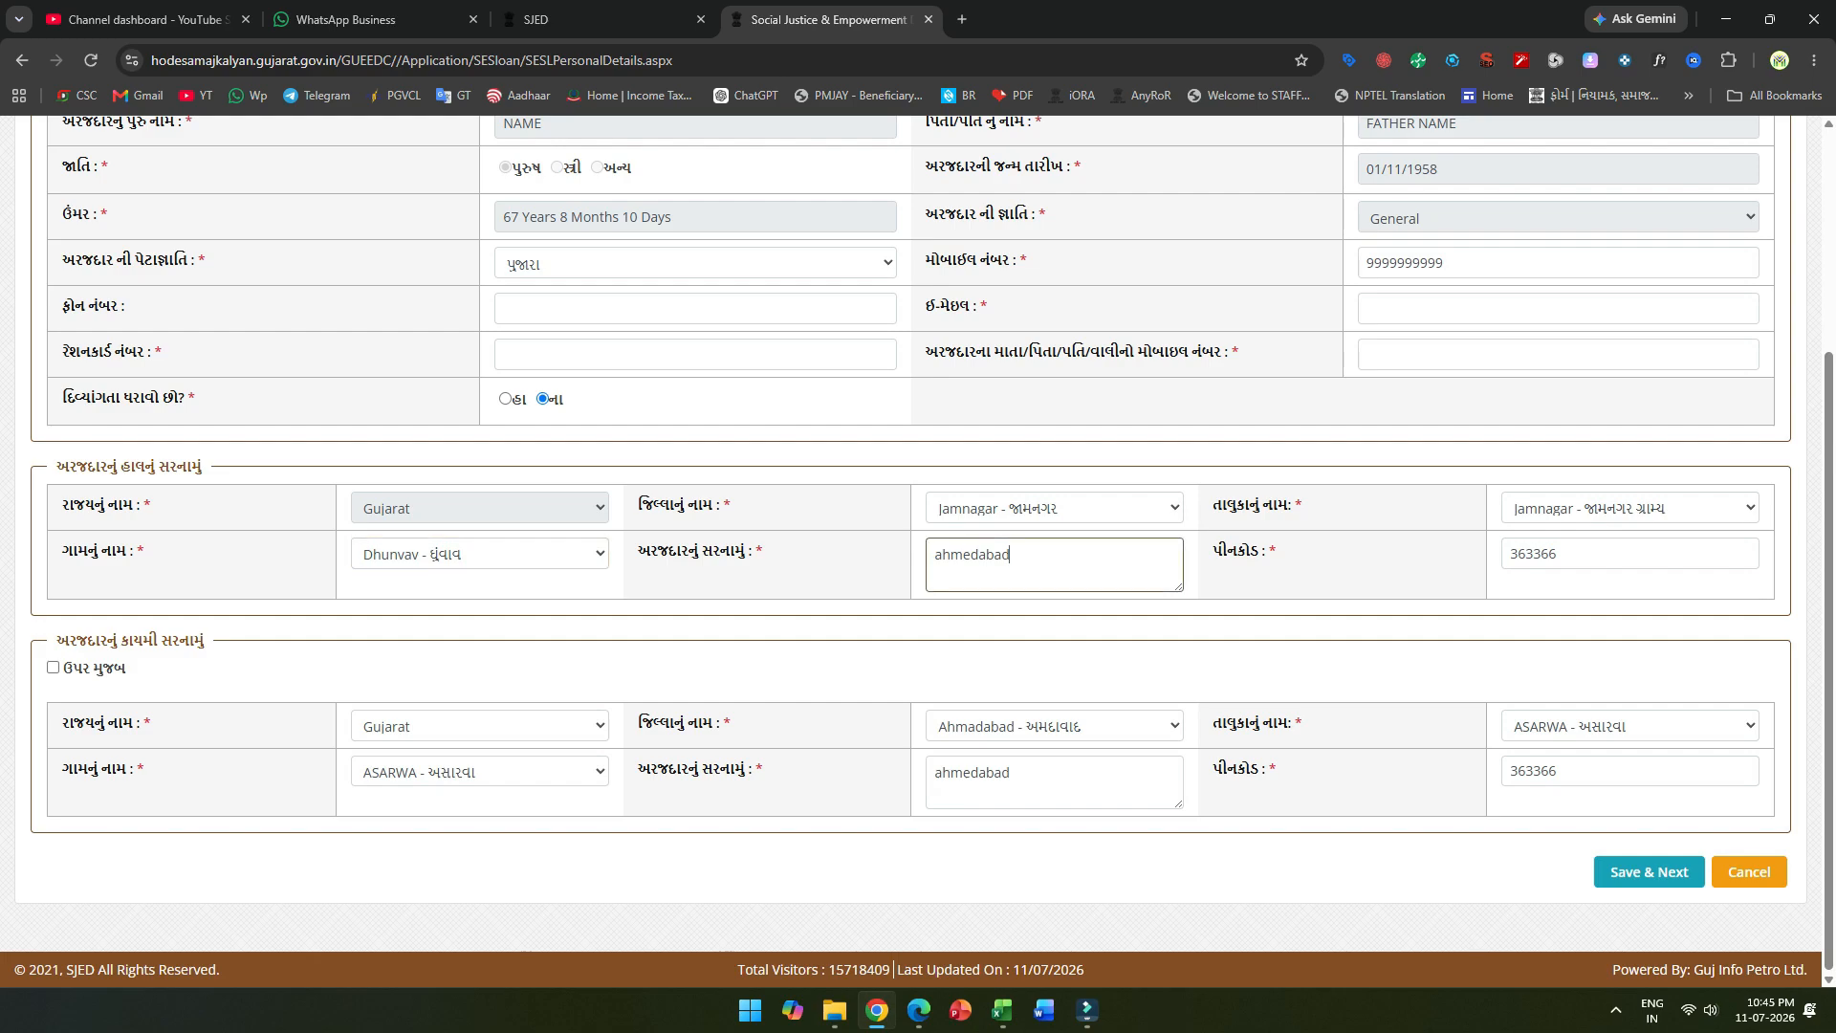
pyautogui.hotkey('ctrl', 'a')
pyautogui.write('dhunvav')
pyautogui.press('Tab')
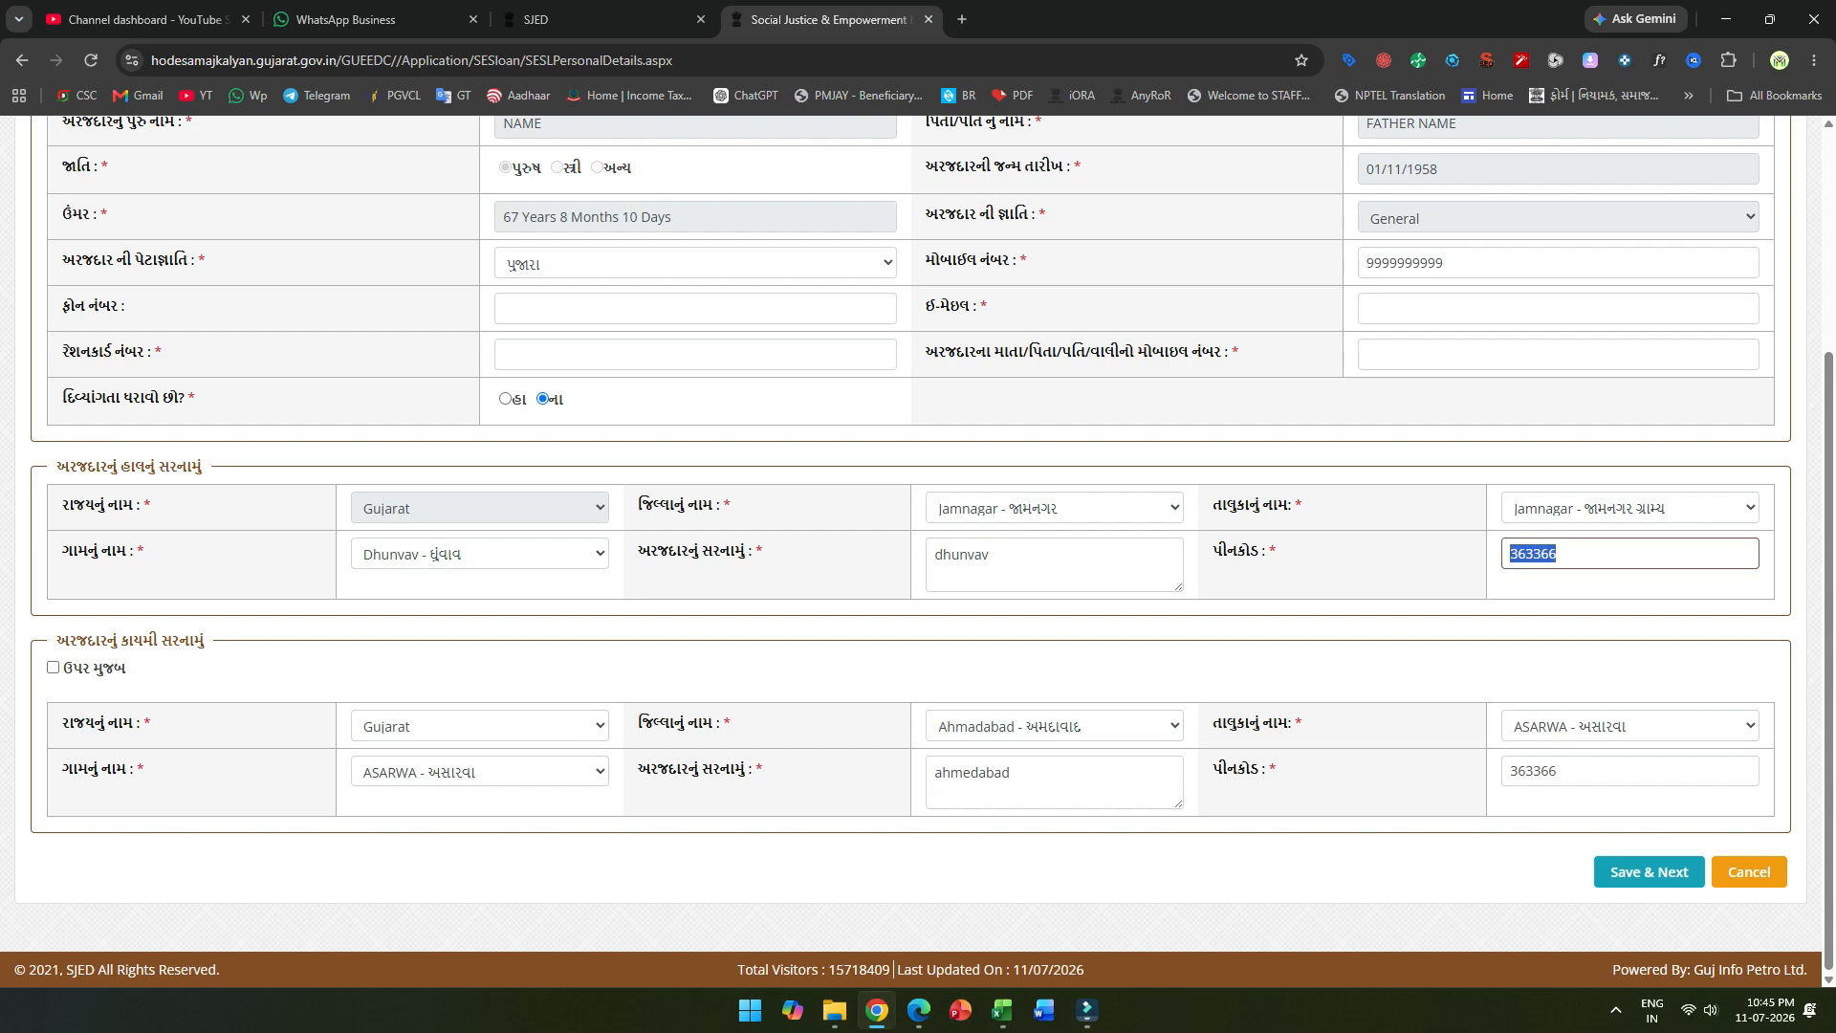
pyautogui.write('361120')
pyautogui.moveTo(118, 465); pyautogui.dragTo(202, 466)
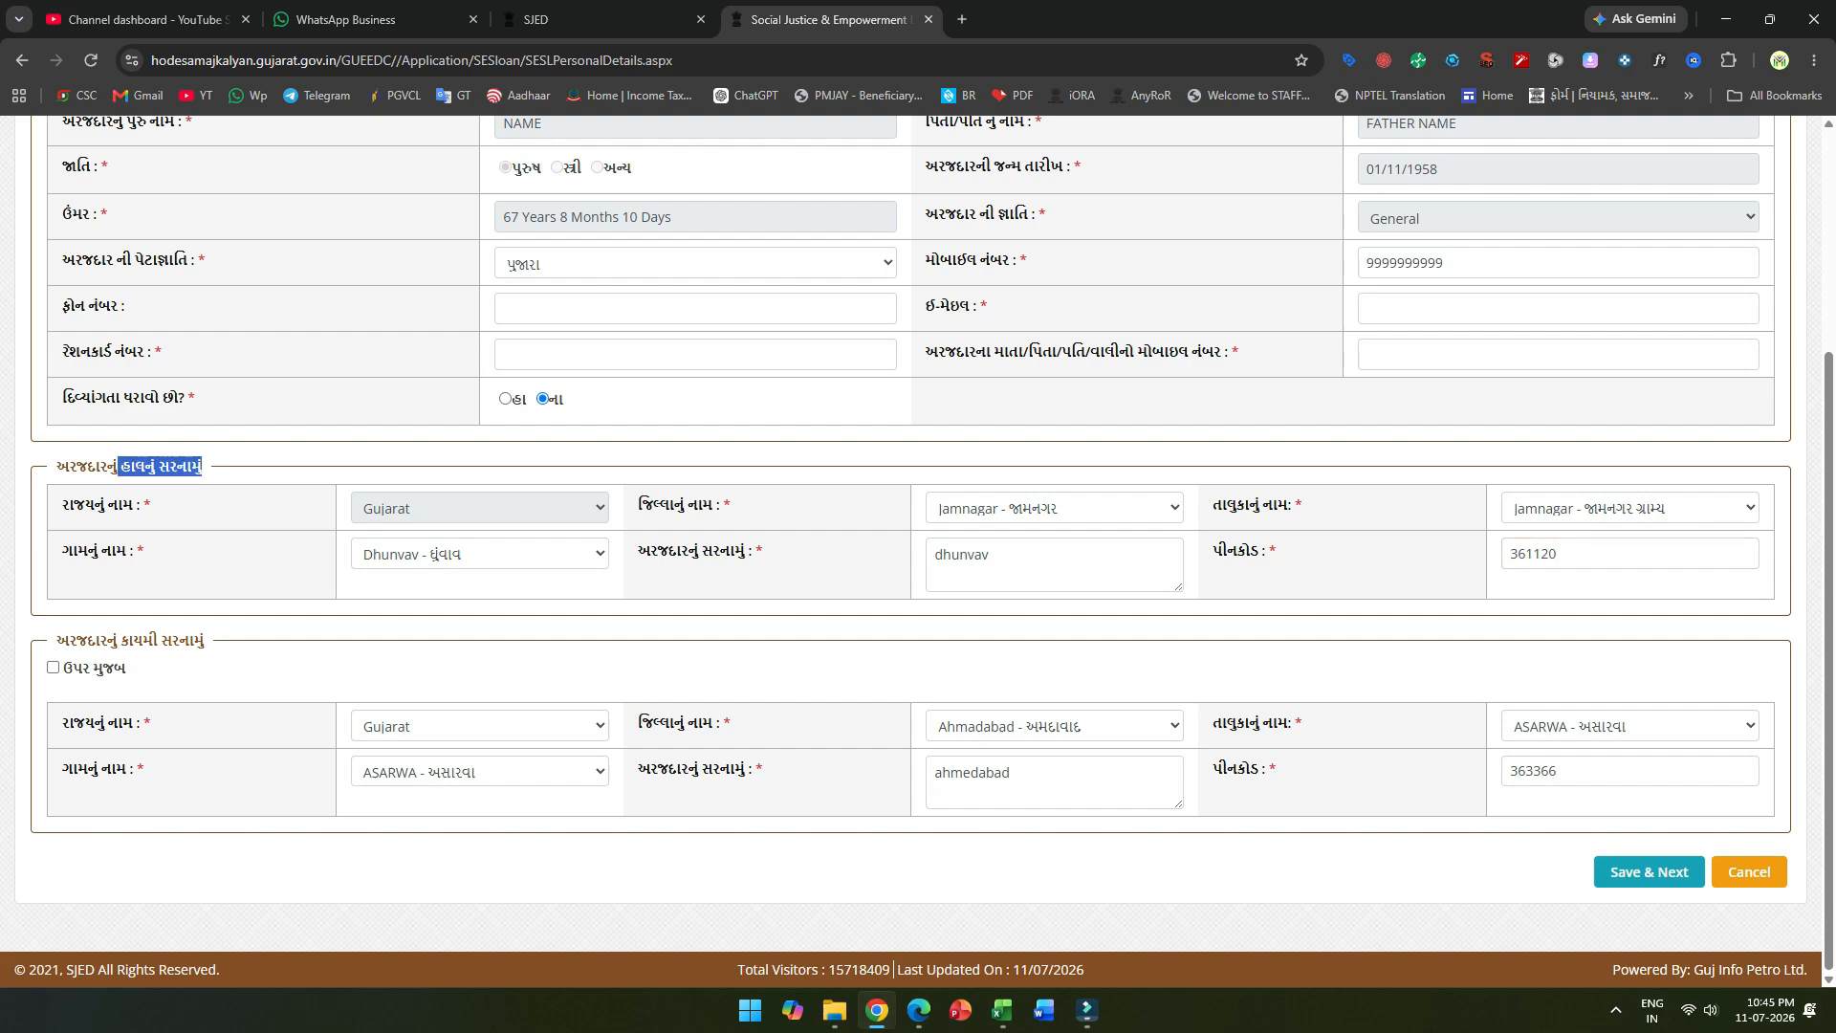
pyautogui.moveTo(106, 640); pyautogui.dragTo(204, 640)
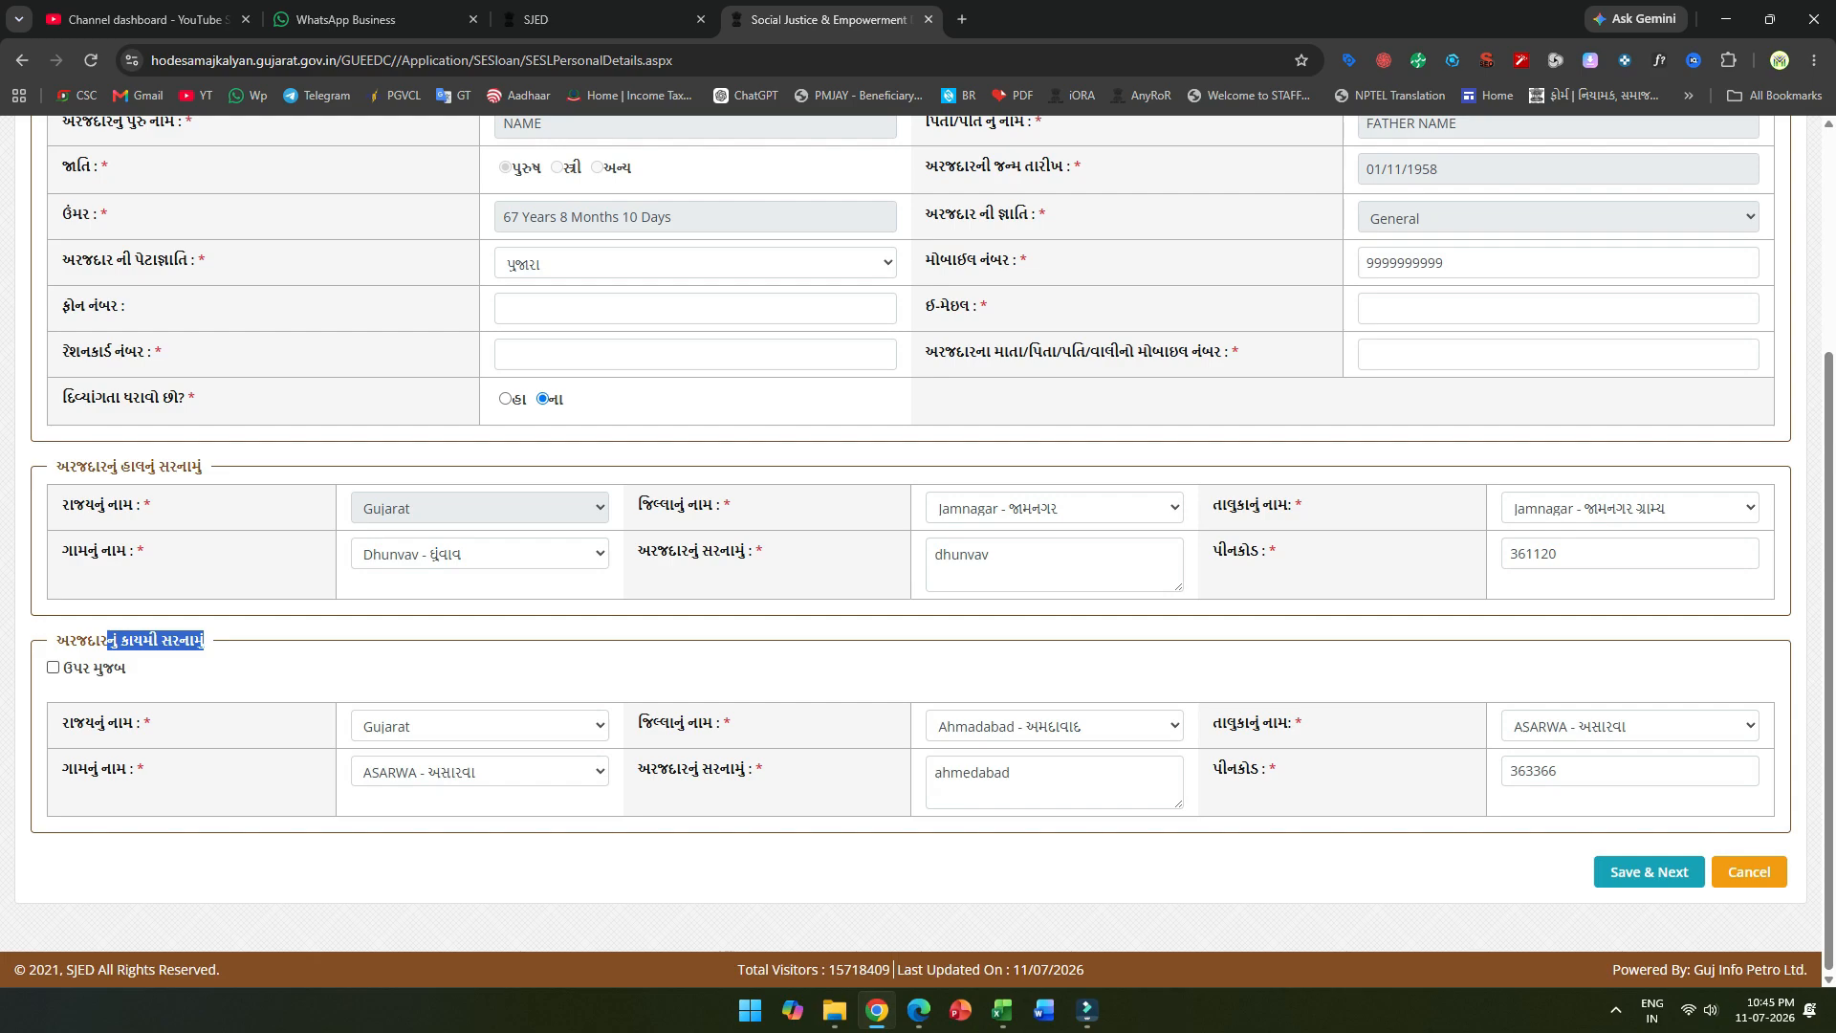
# - Tick ઉપર મુજબ so the permanent address copies the present address
pyautogui.click(53, 667)
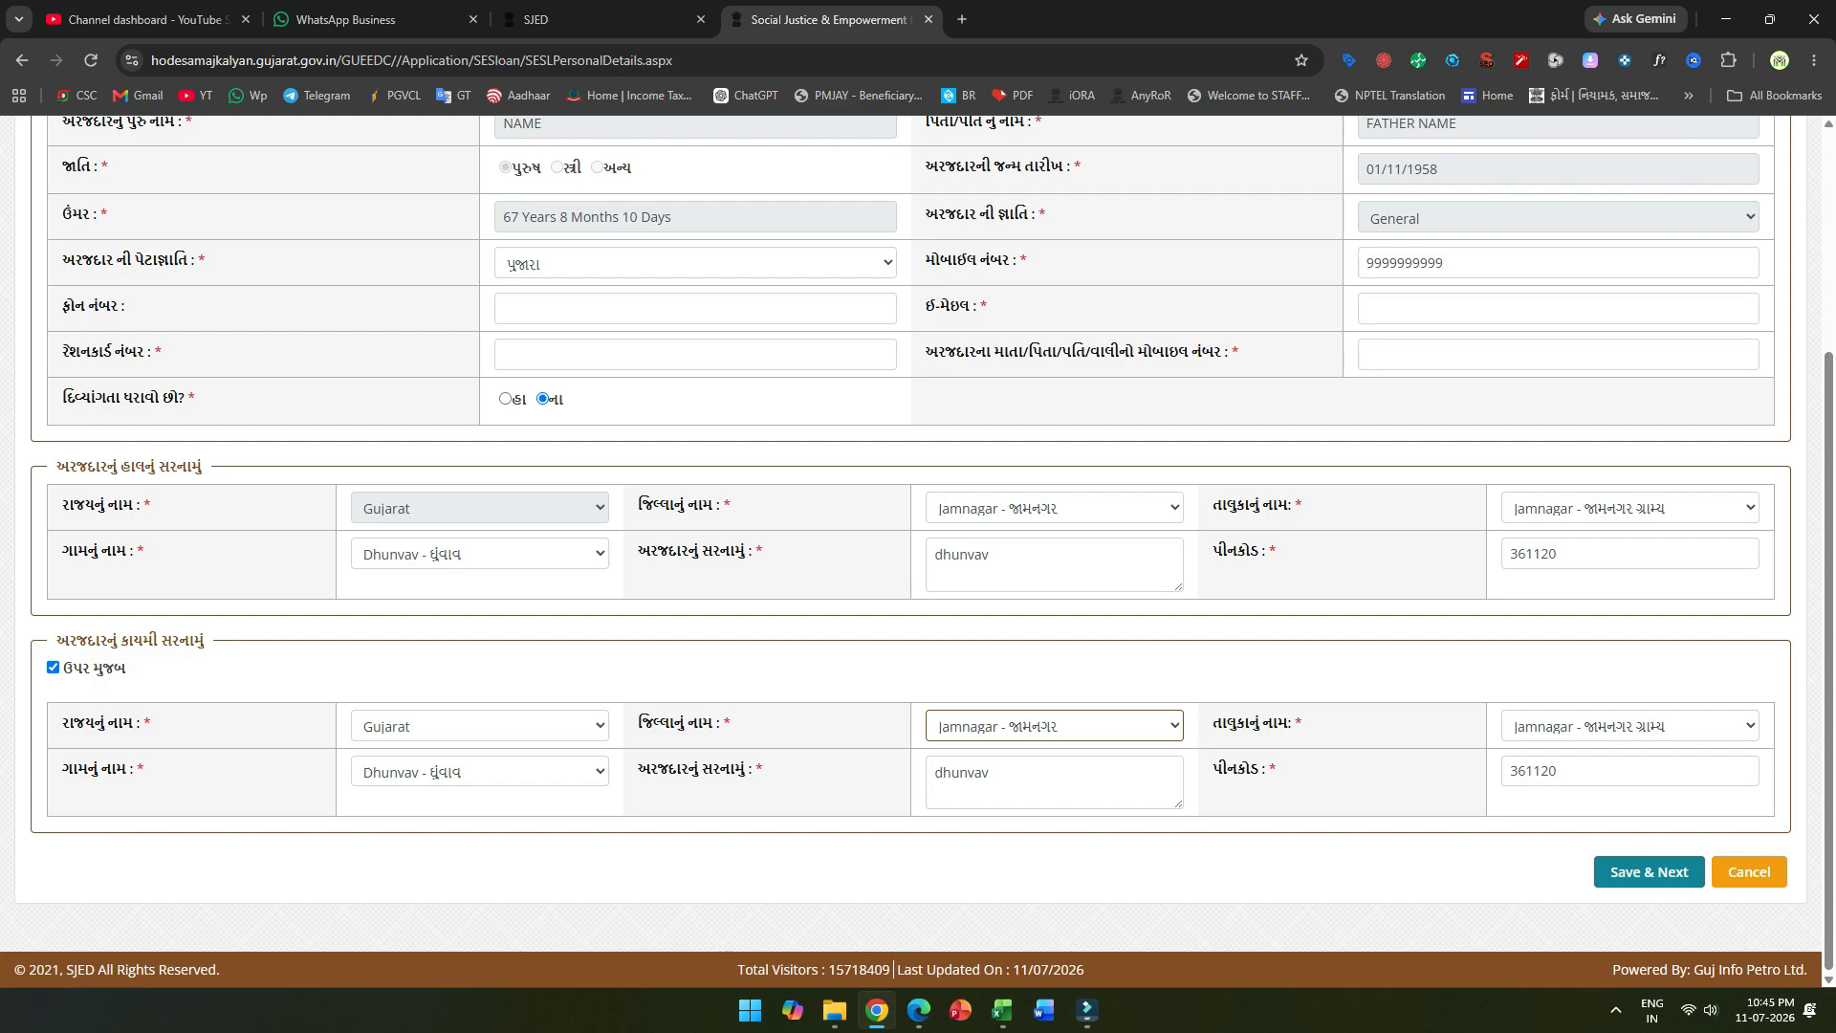
pyautogui.scroll(4, 918, 550)
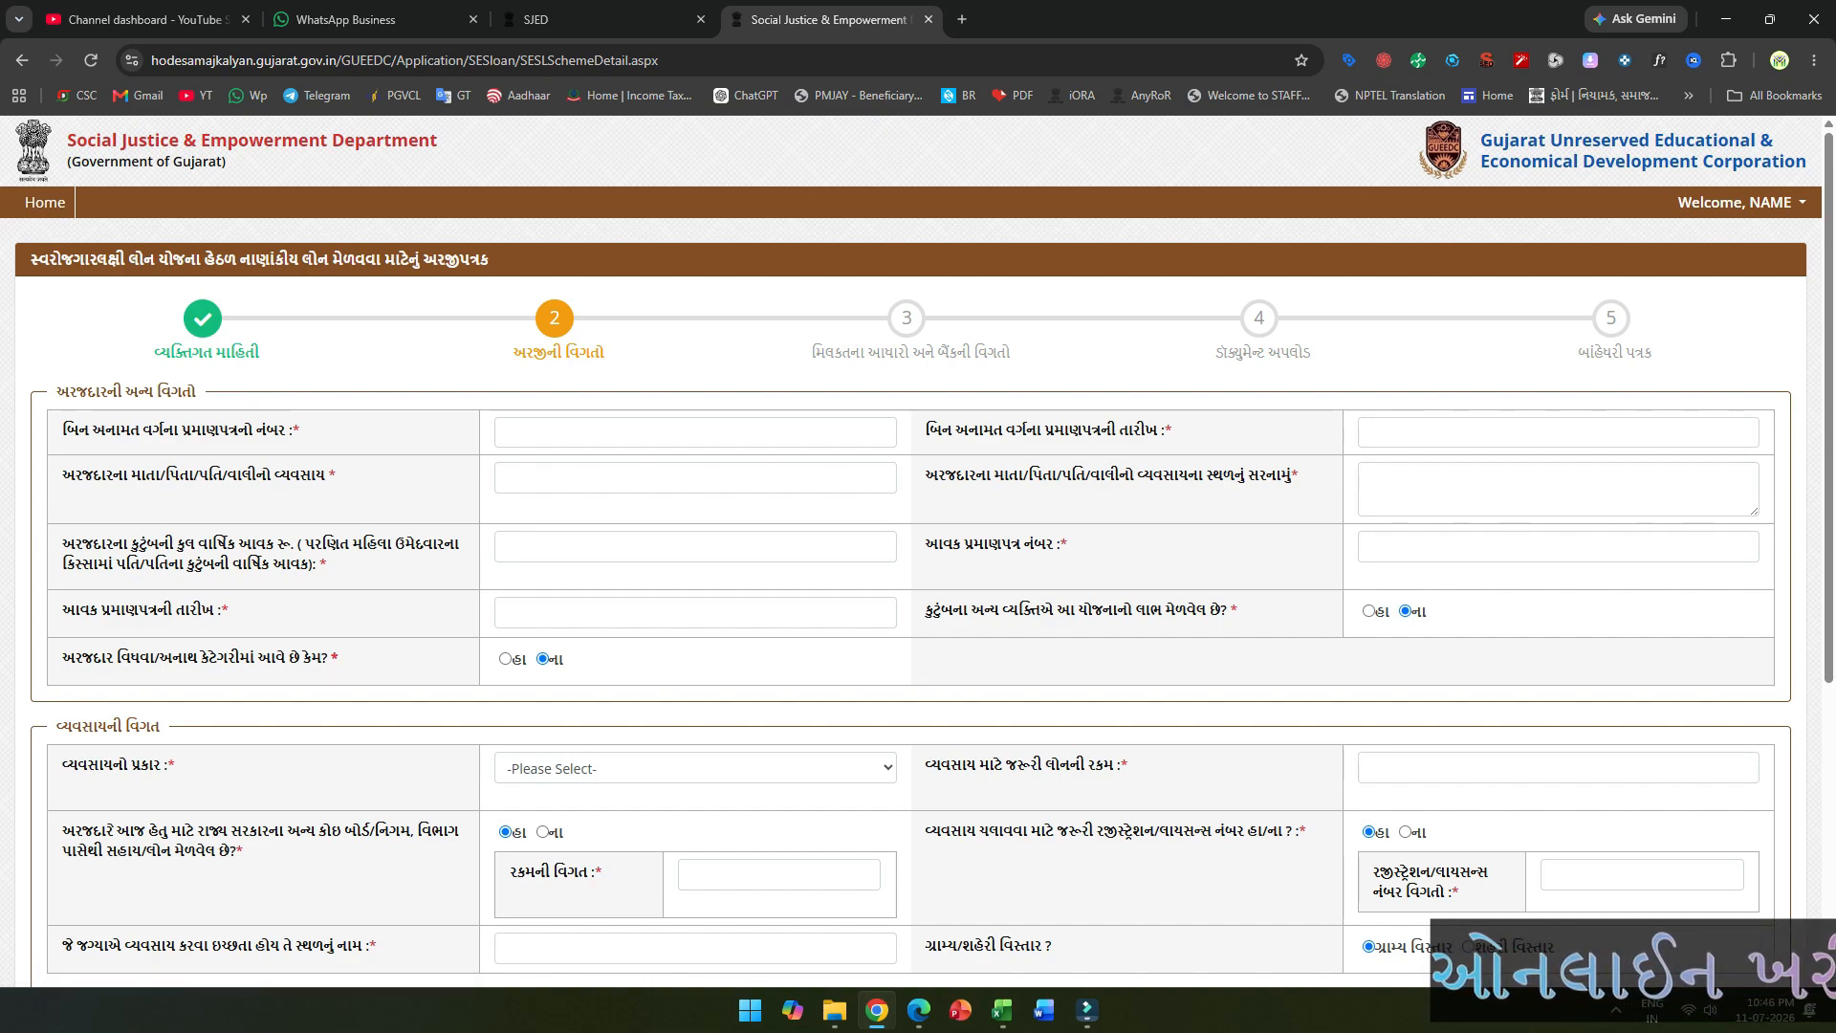
# - Enter the non-reserved-class certificate number and set its date to 01/07/2026
pyautogui.click(695, 432)
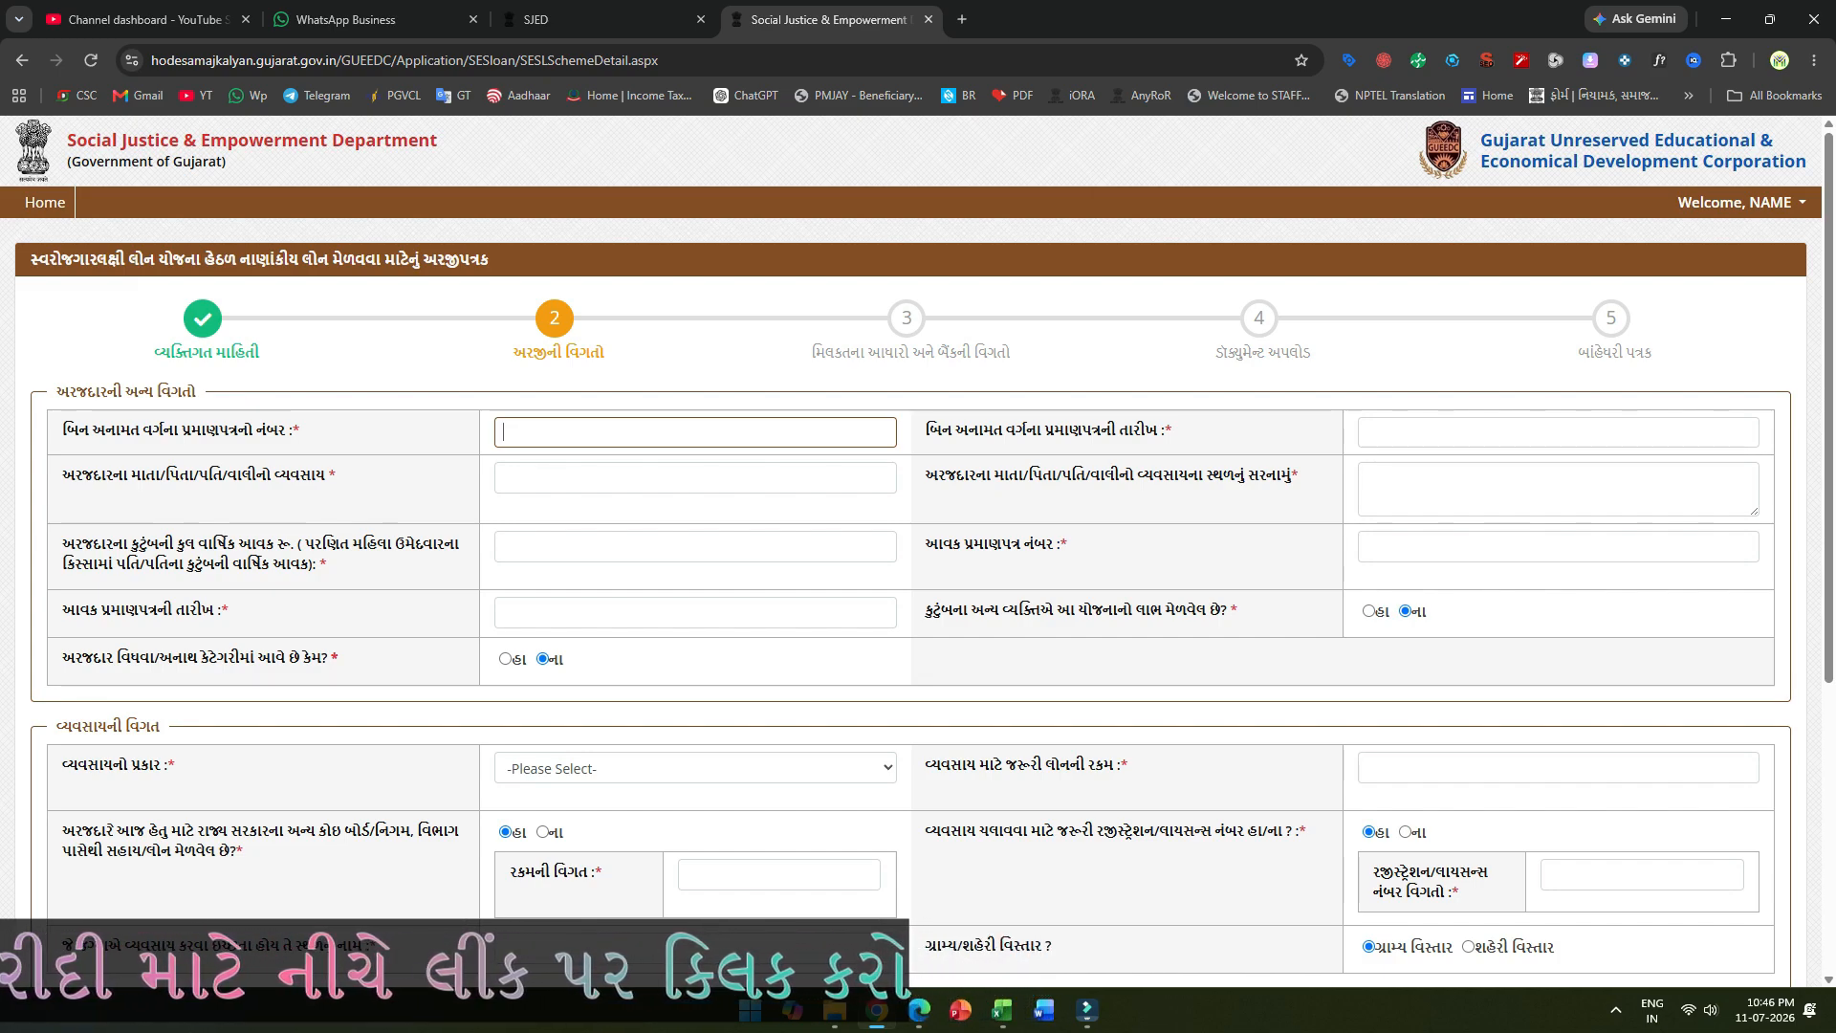
pyautogui.press('Tab')
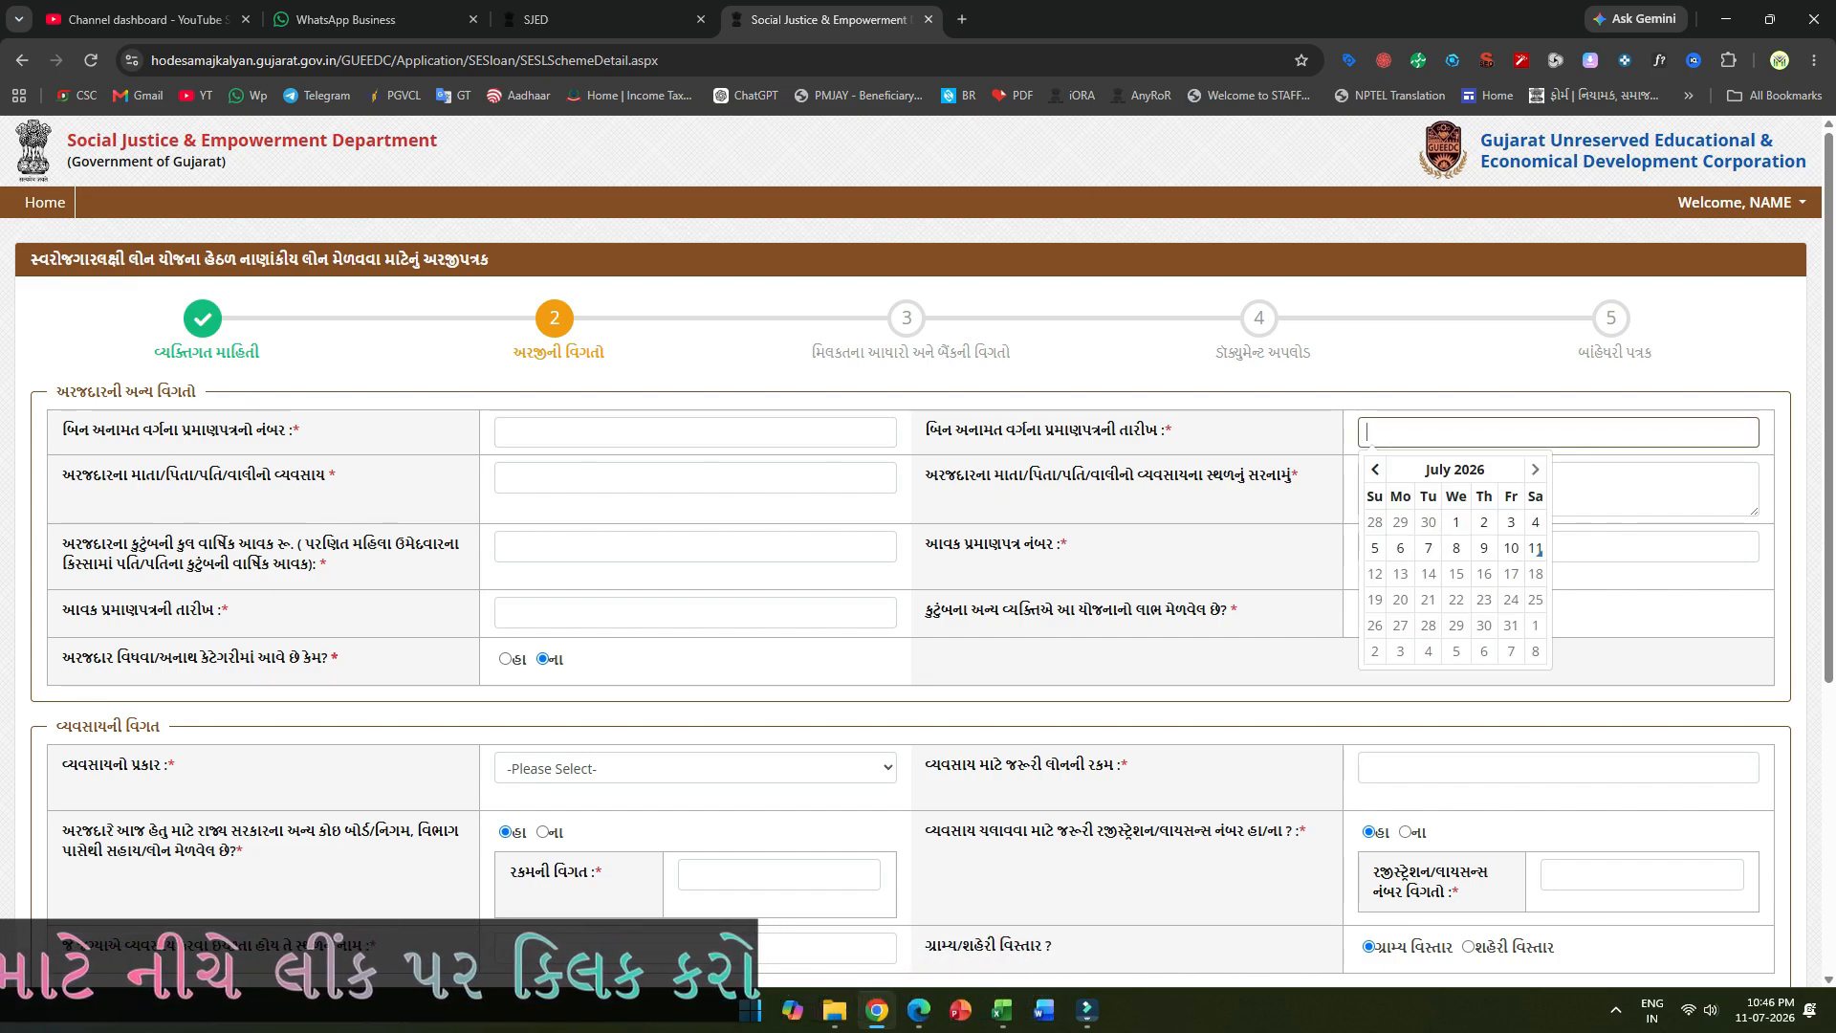
pyautogui.click(1455, 521)
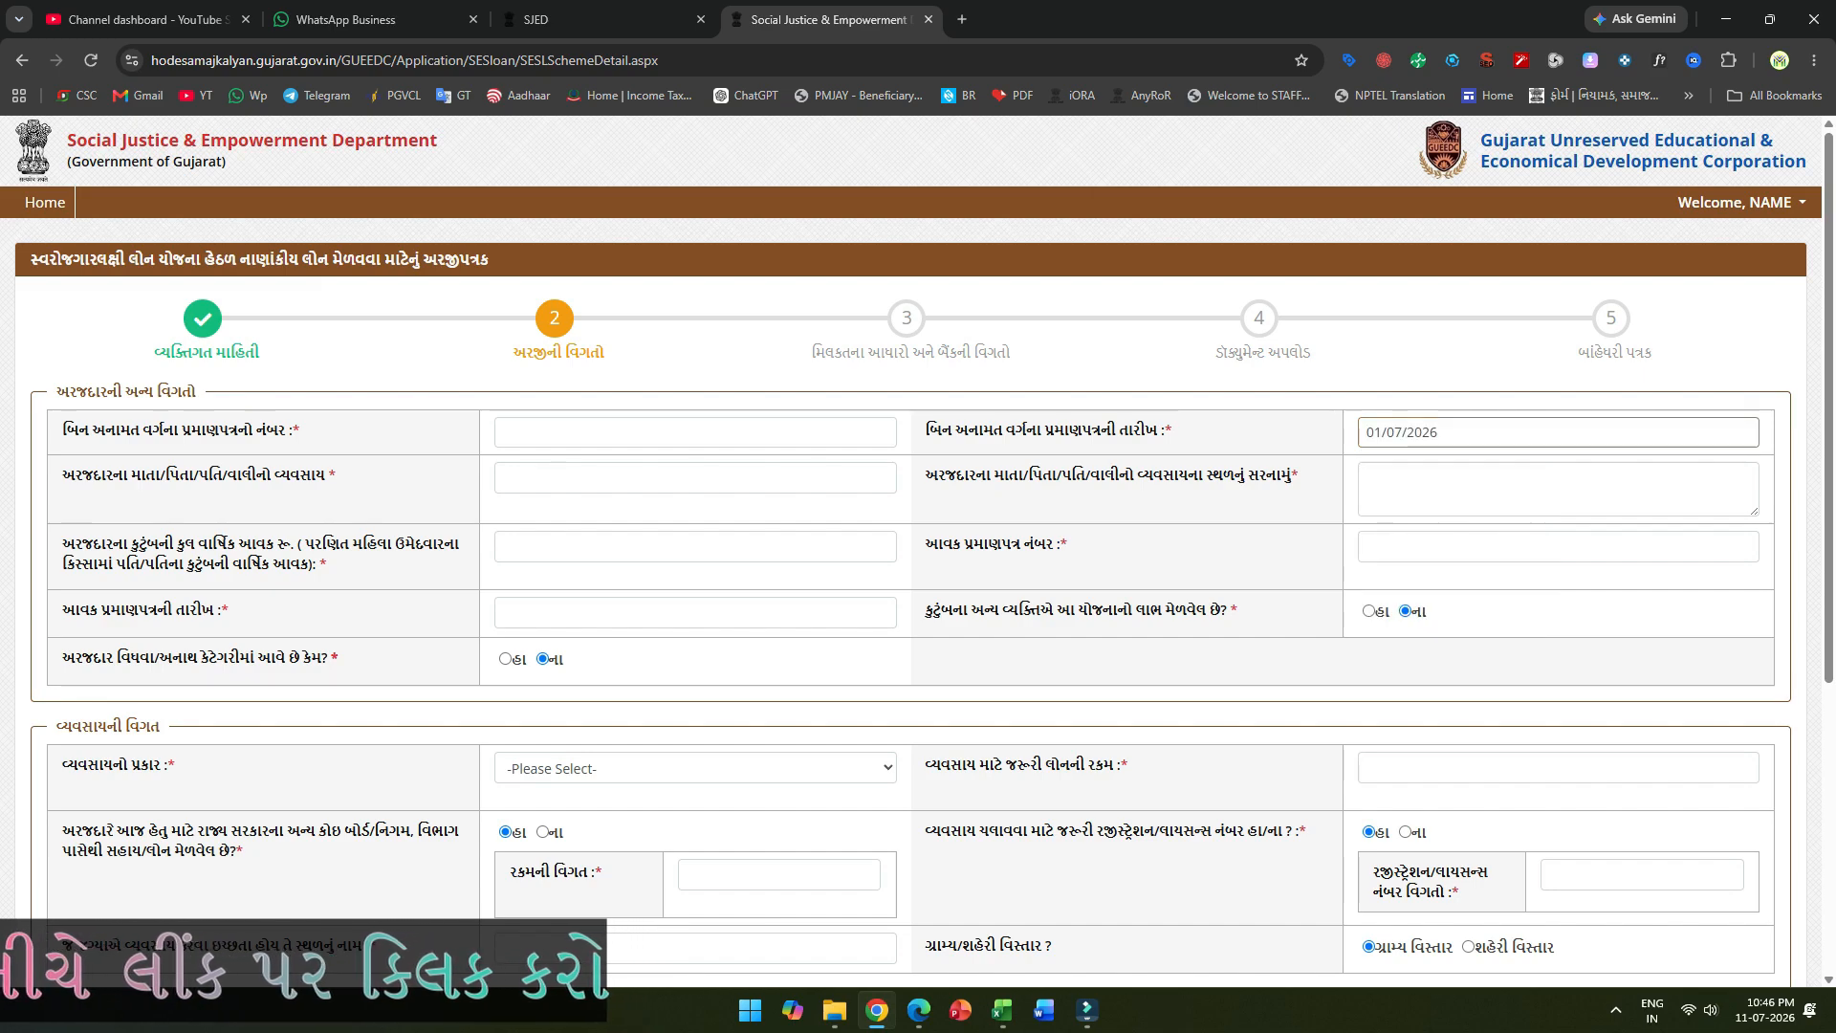
# - Fill in parent's occupation, its address and annual family income, with income certificate date 01/07/2026
pyautogui.click(695, 477)
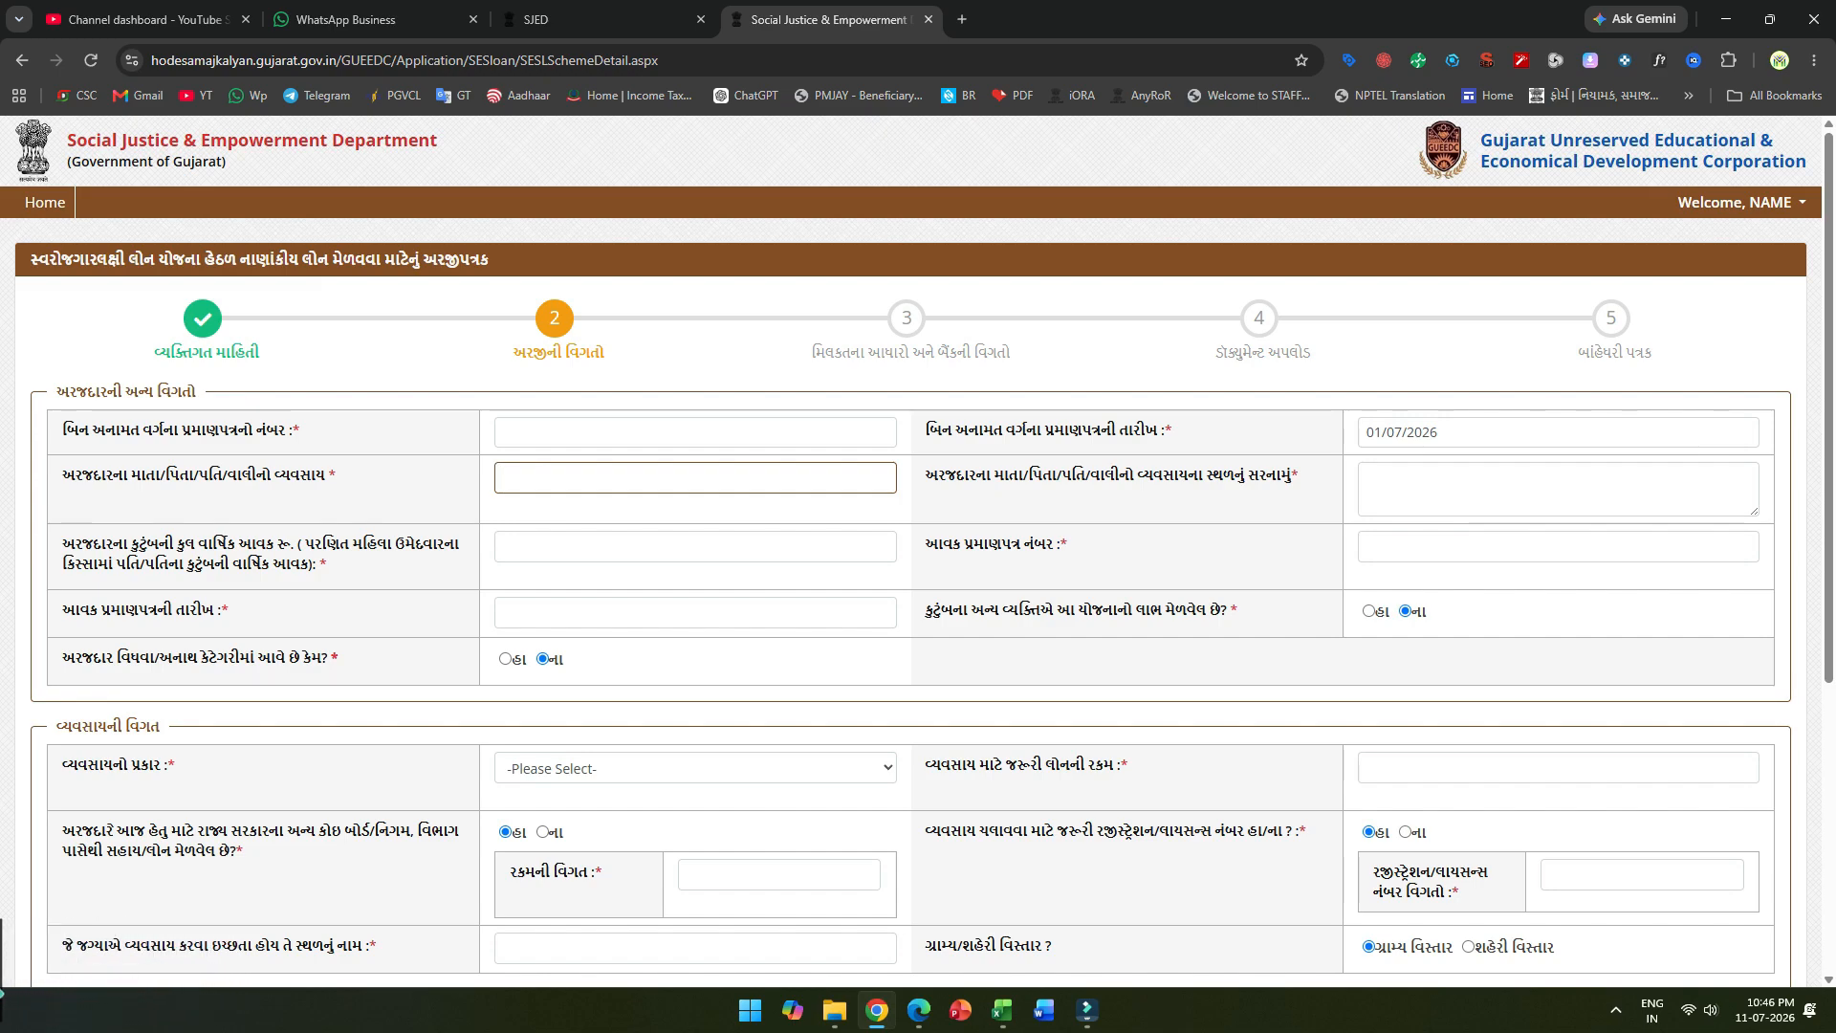
pyautogui.click(1558, 488)
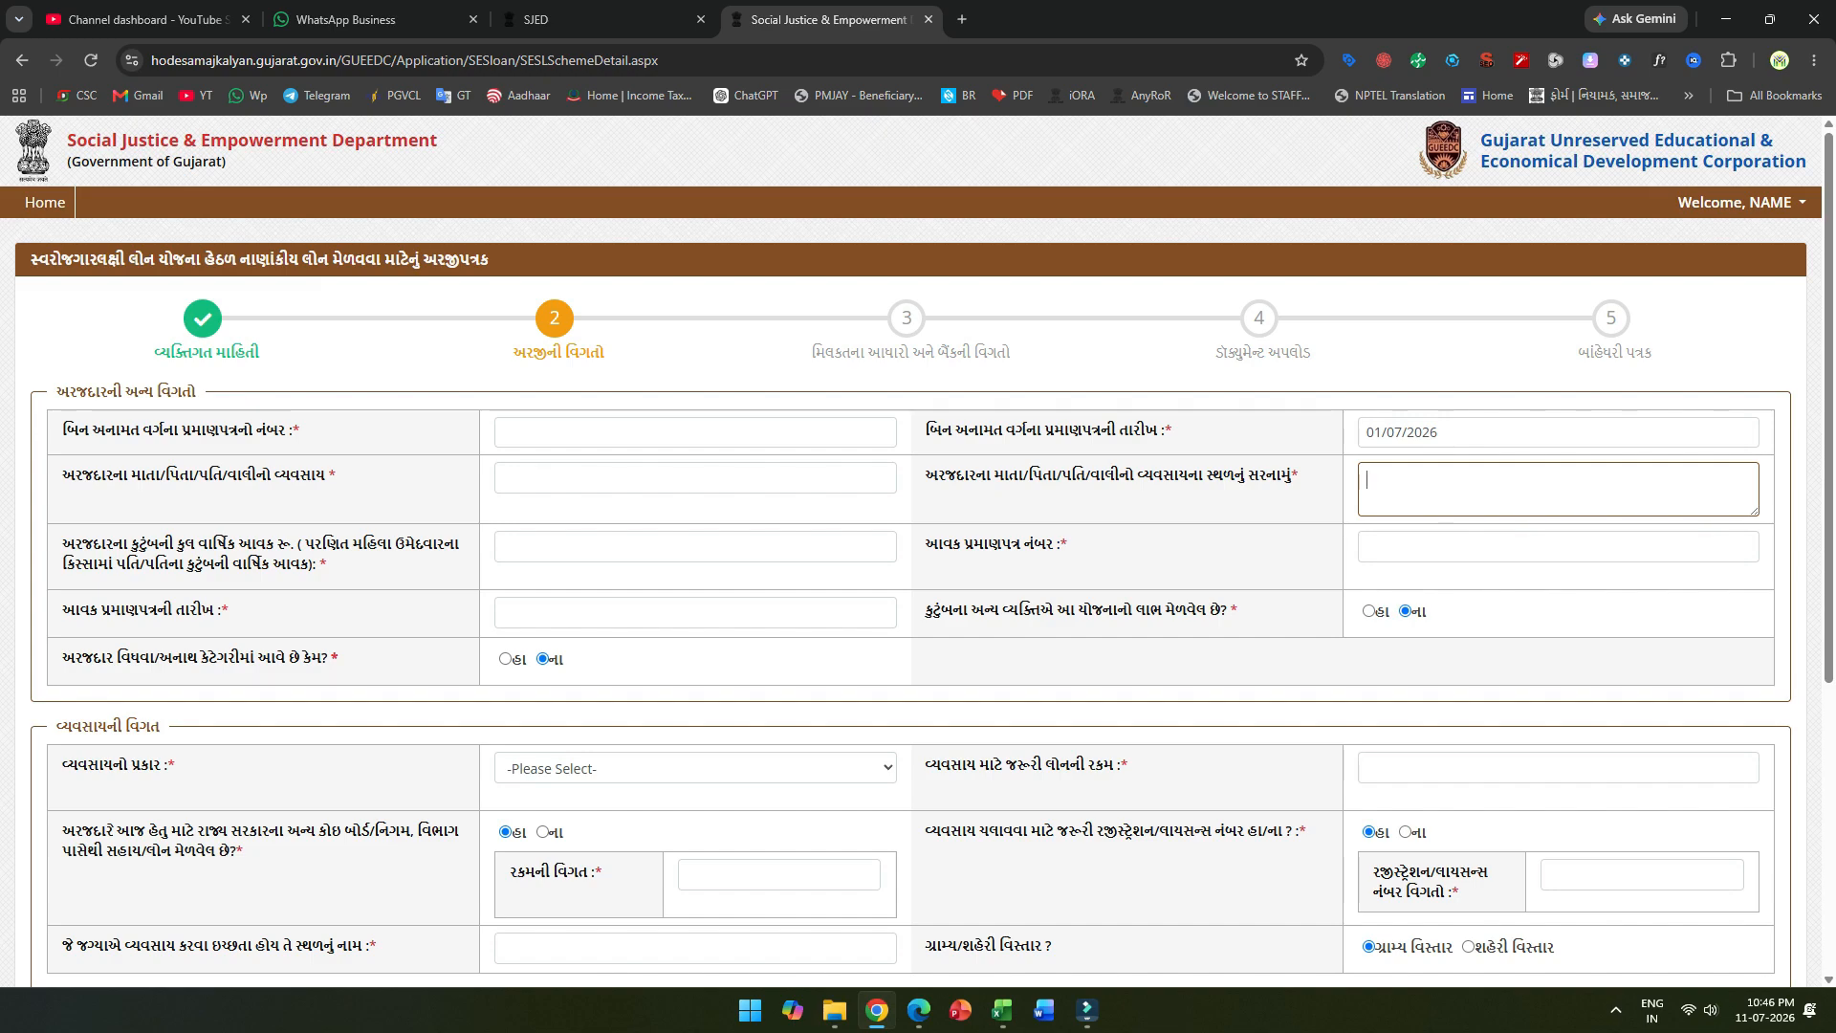
pyautogui.click(695, 546)
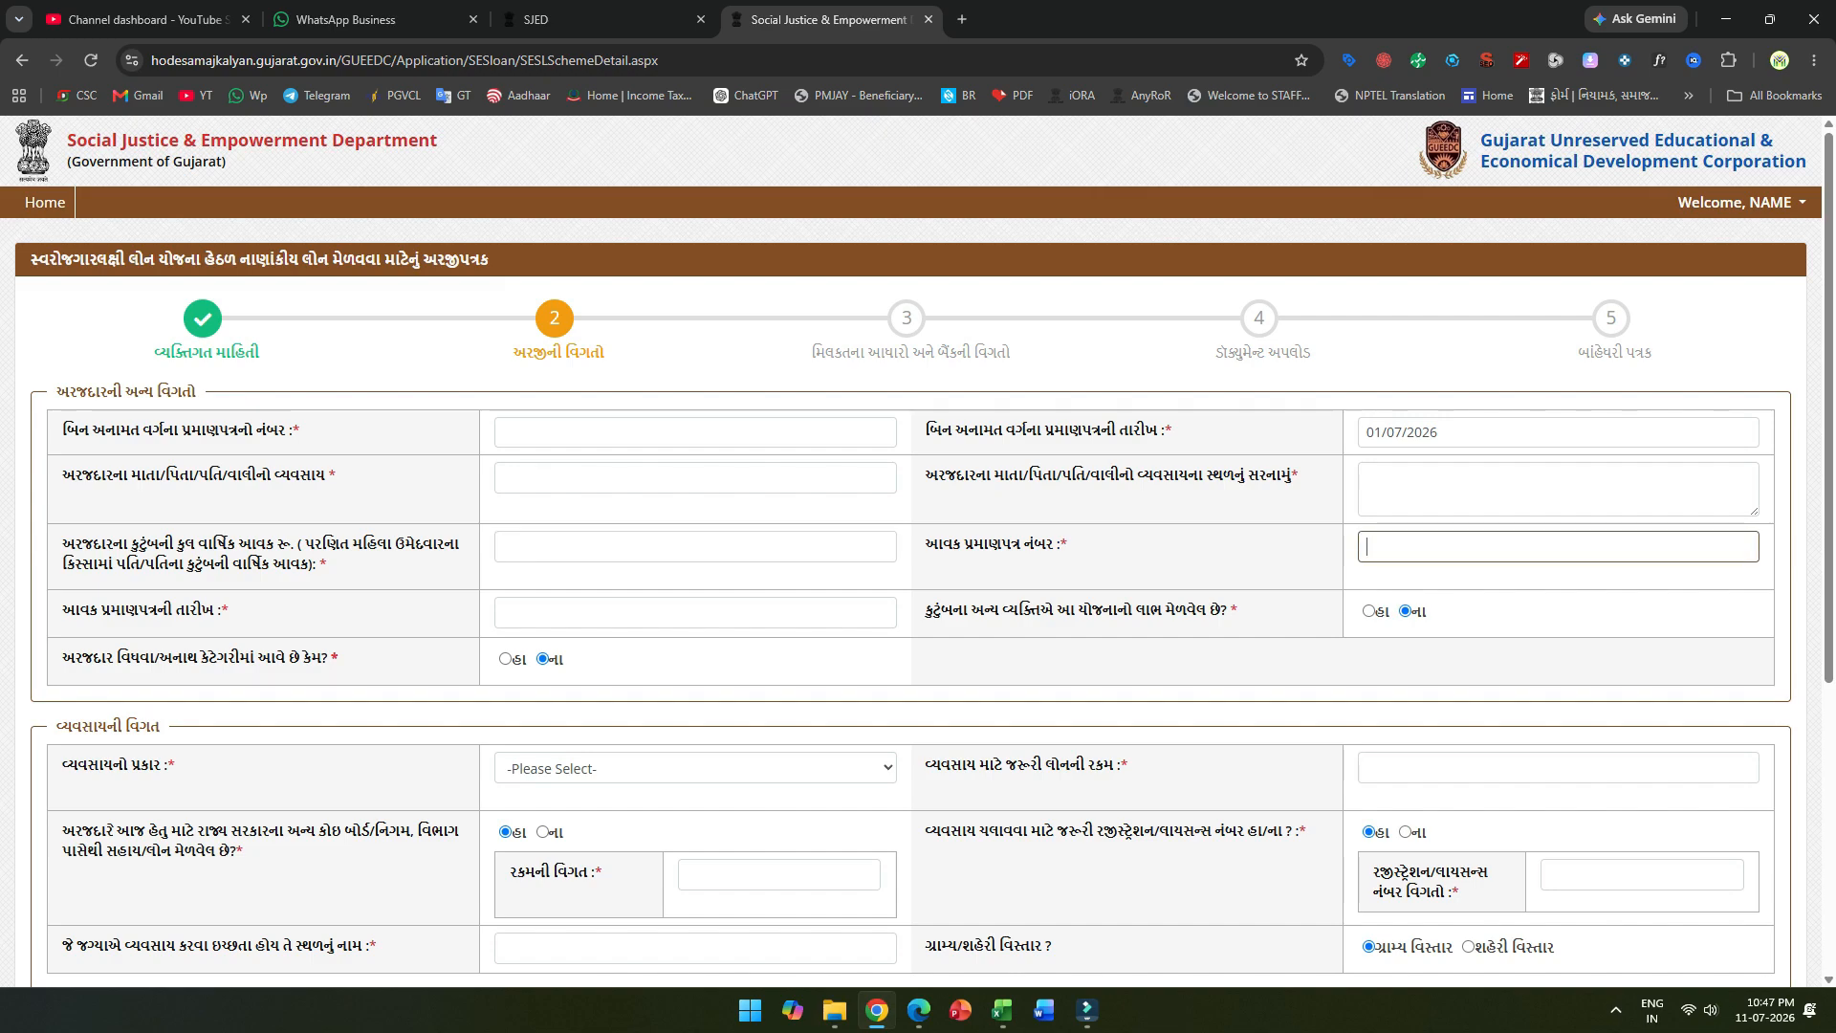
pyautogui.press('Tab')
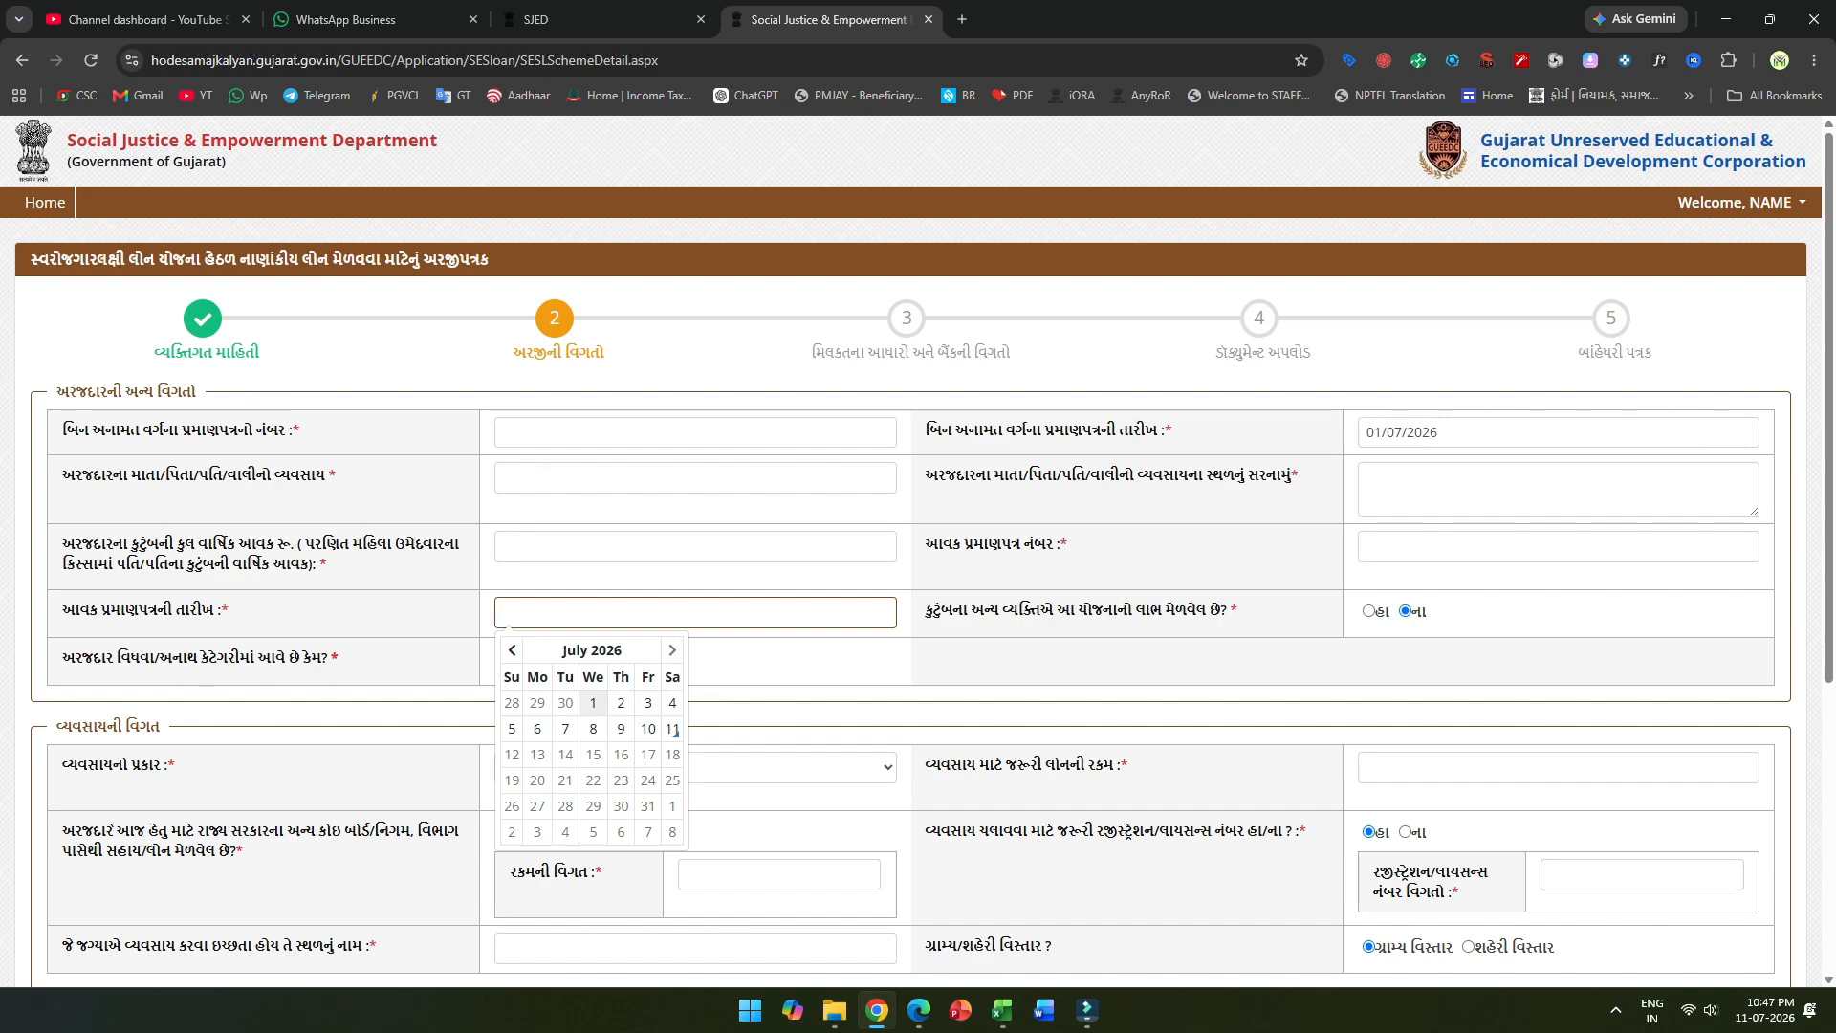
pyautogui.click(593, 703)
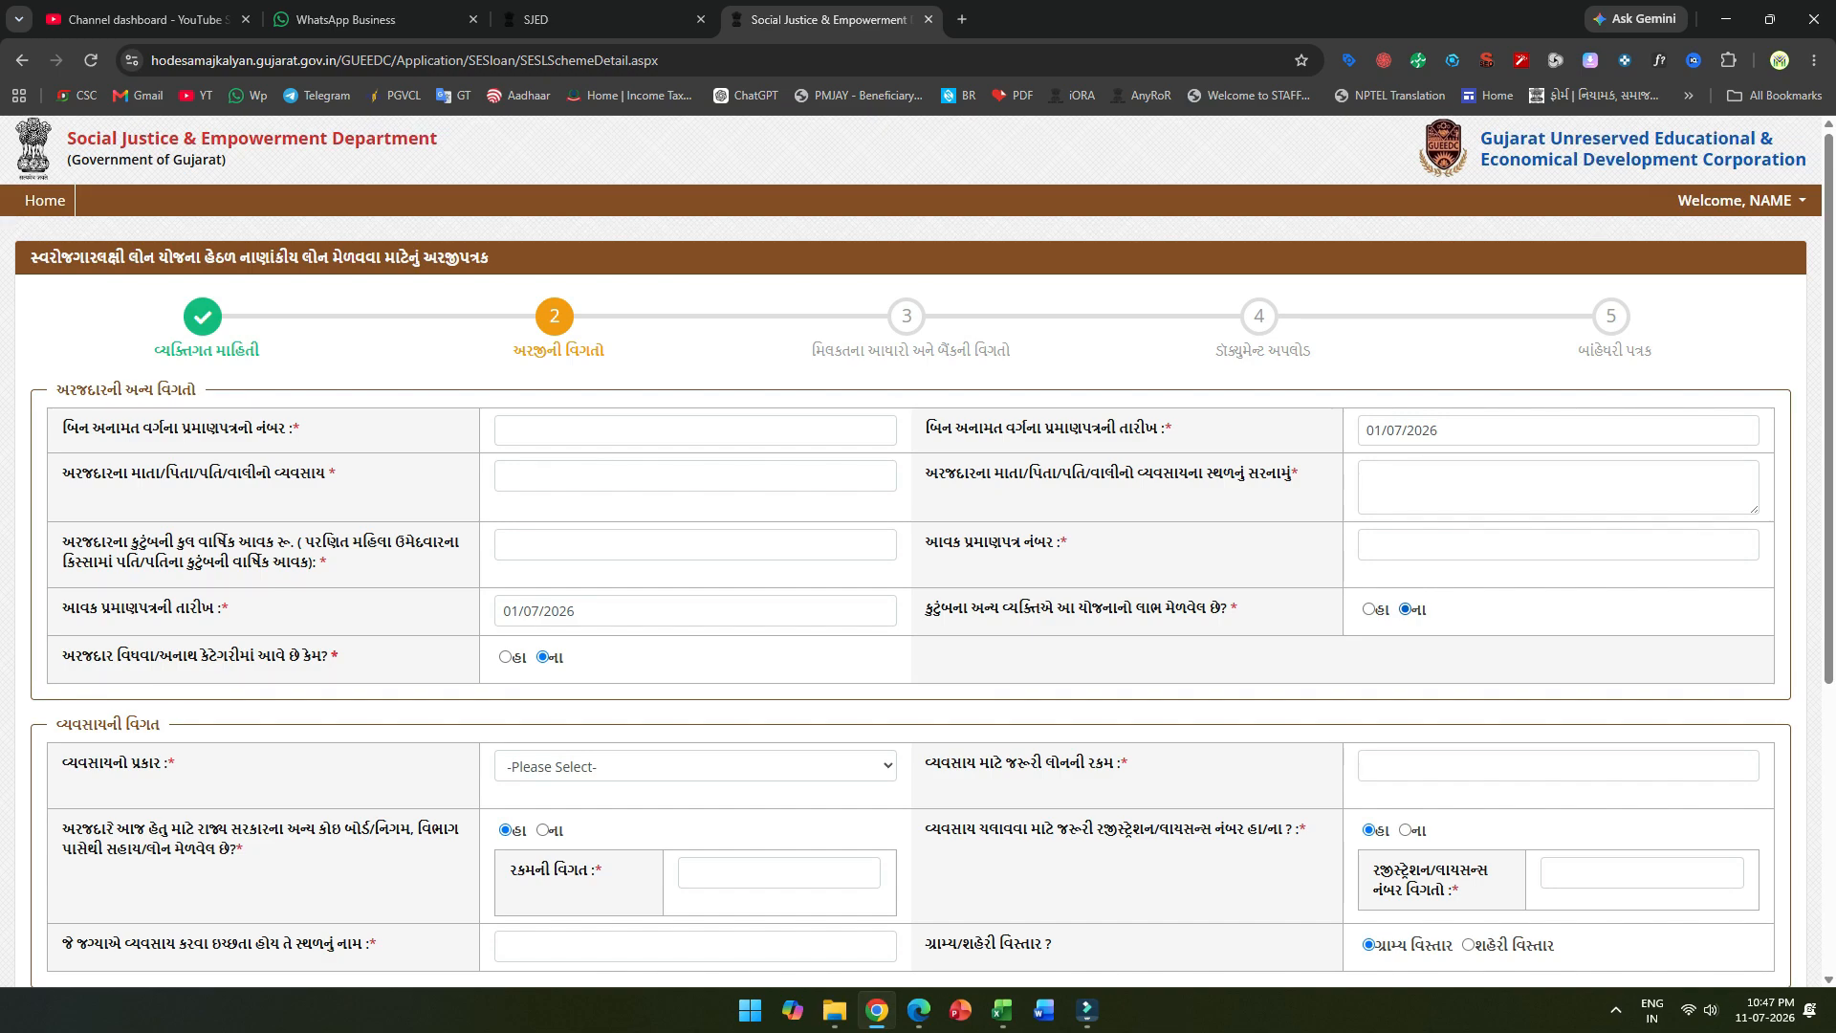
pyautogui.scroll(-1, 918, 551)
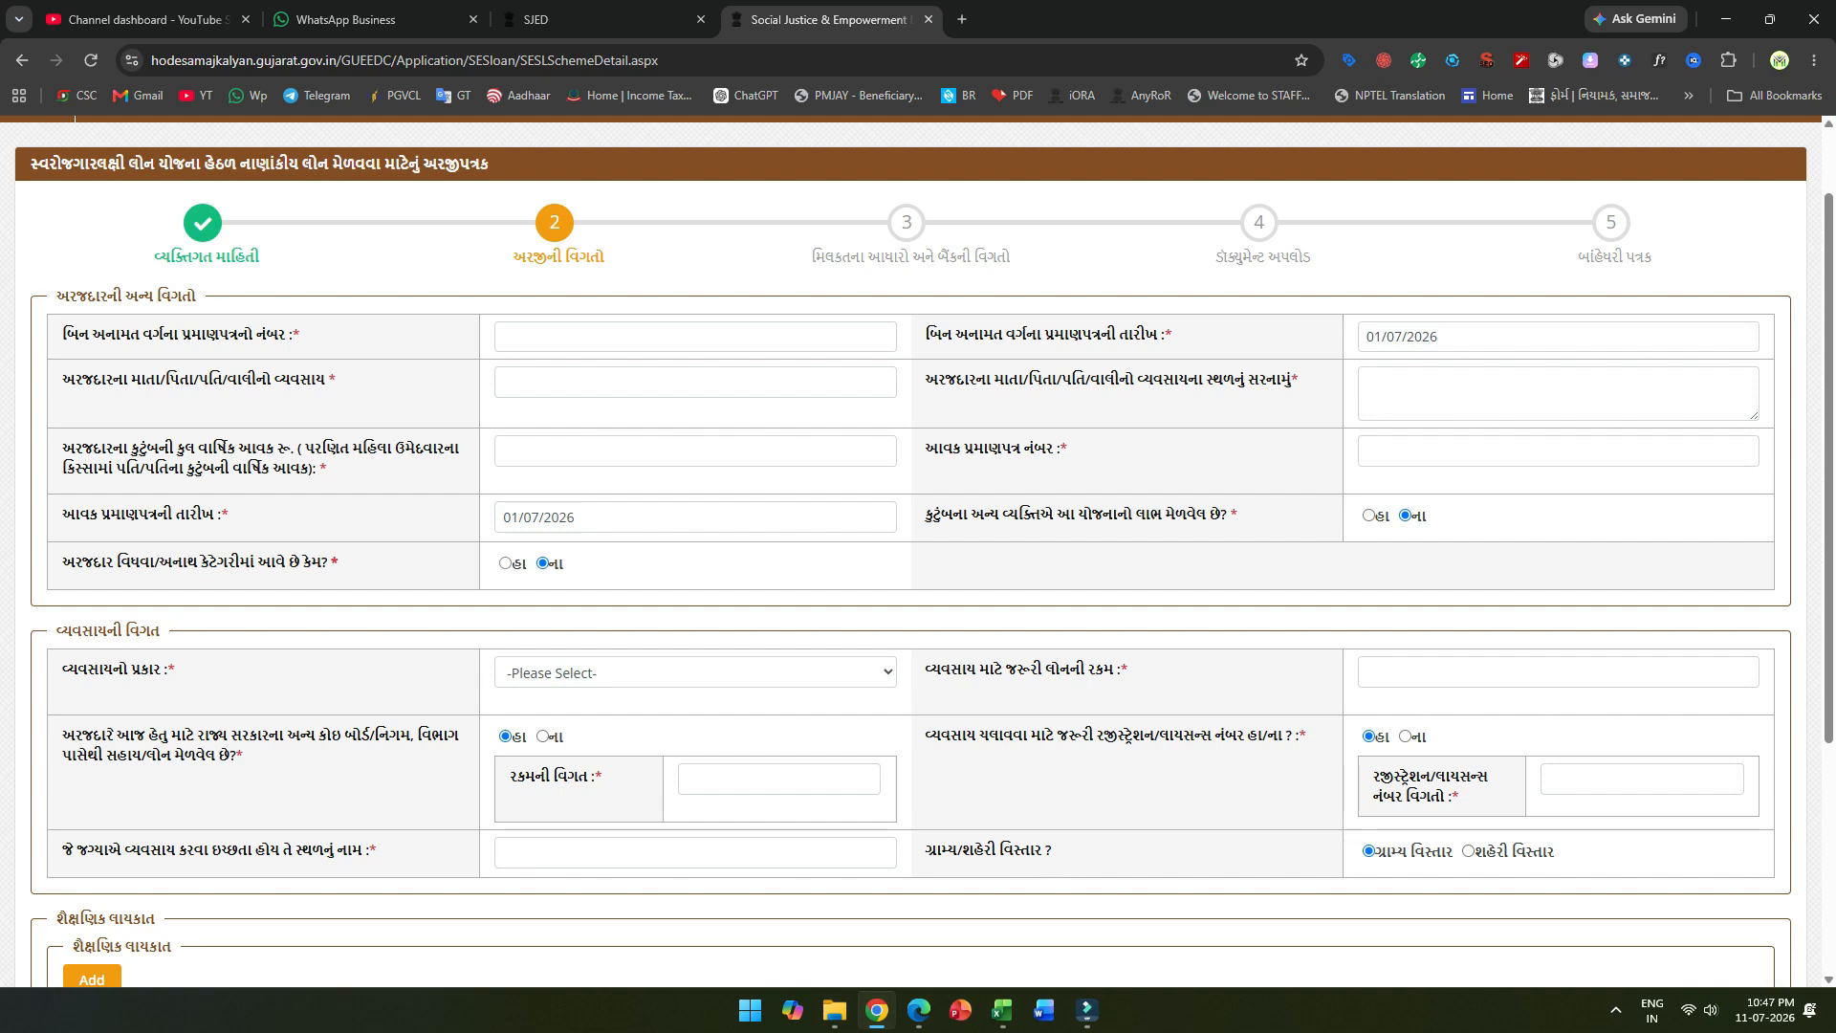
pyautogui.press('Left')
# - Select મેડીકલ સ્ટોર્સ from the business-type dropdown list
pyautogui.press('Right')
pyautogui.scroll(-3, 918, 551)
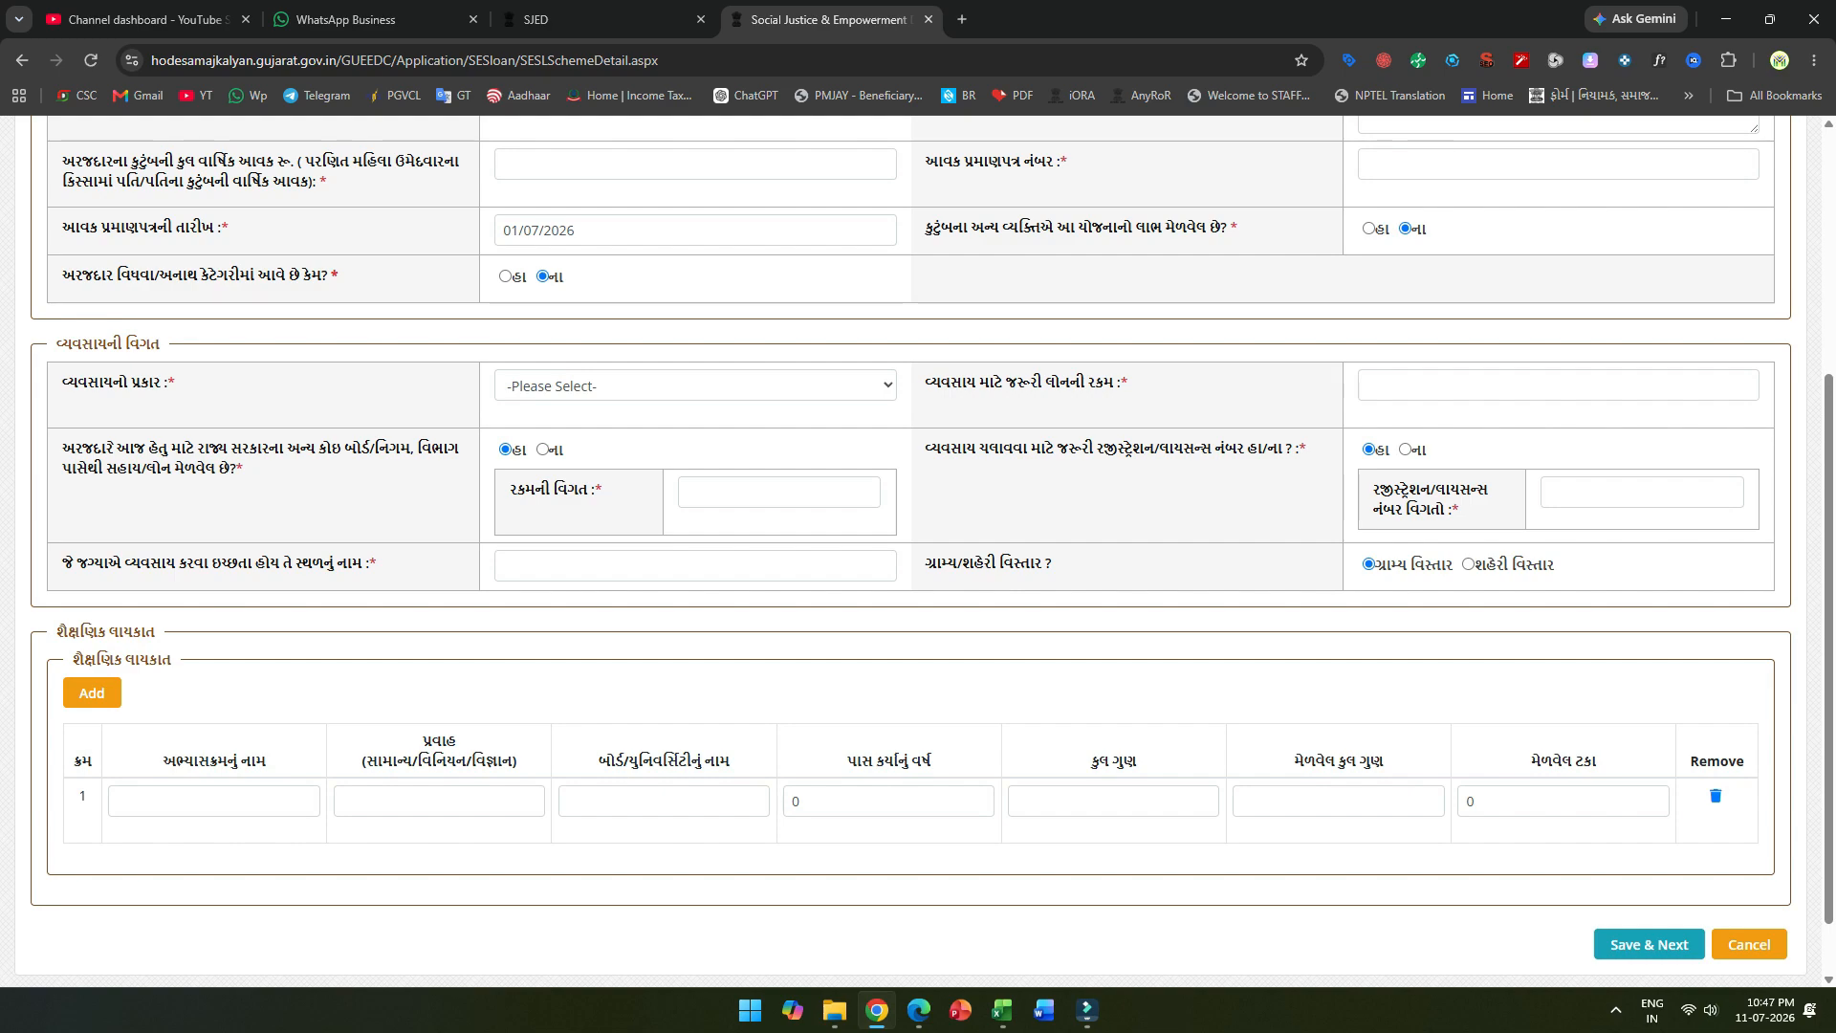
pyautogui.press('Tab')
pyautogui.hotkey('alt', 'Down')
pyautogui.press('Down')
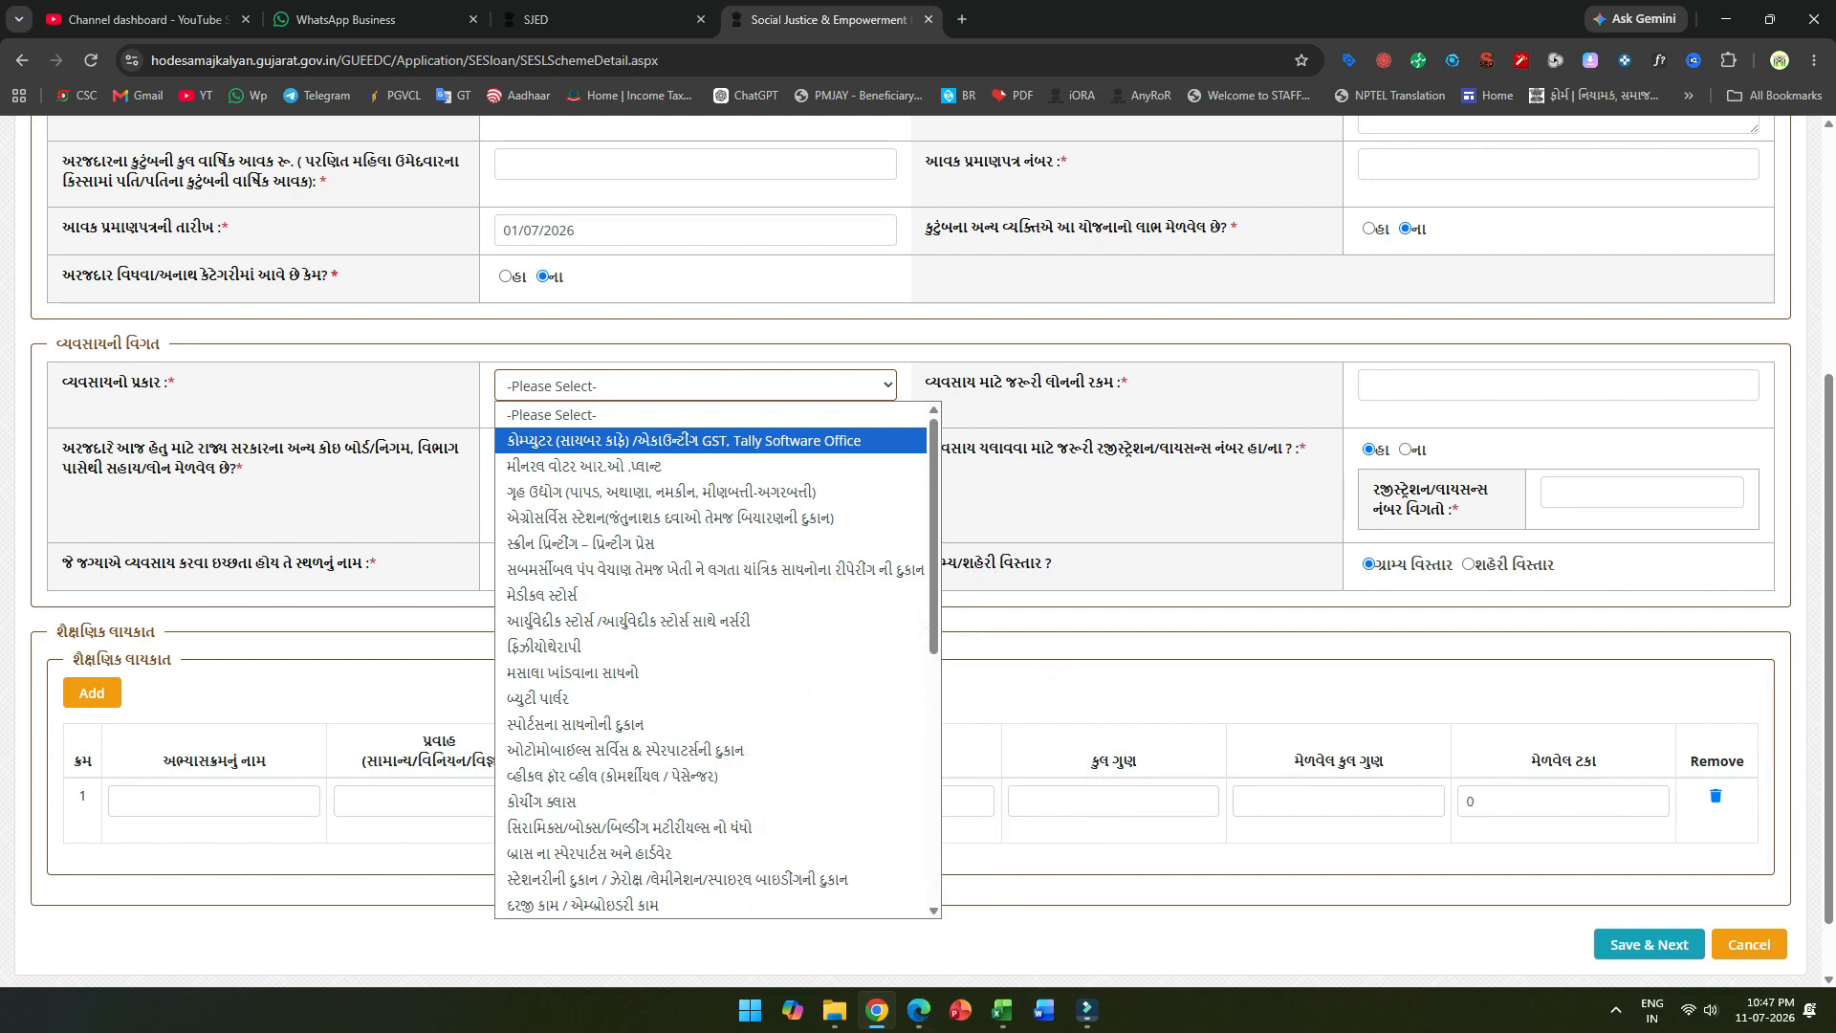
pyautogui.press('Down')
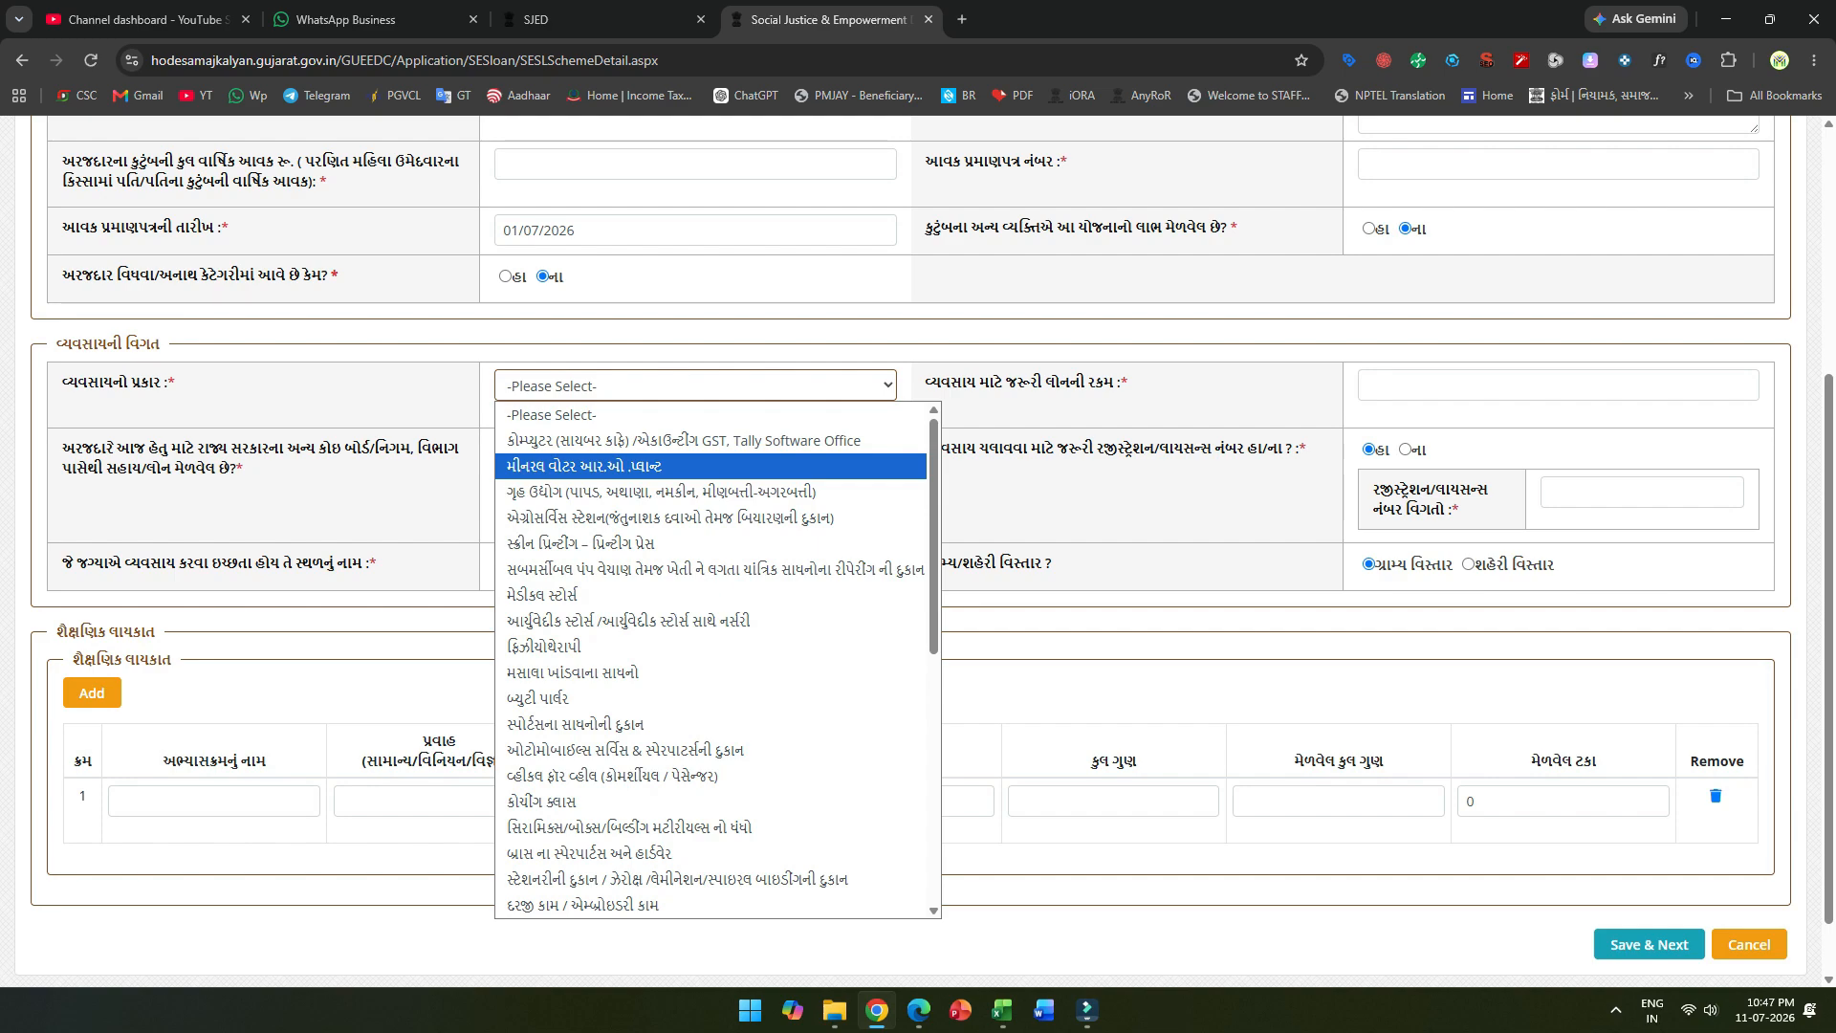
pyautogui.press('Down')
pyautogui.press('Down')
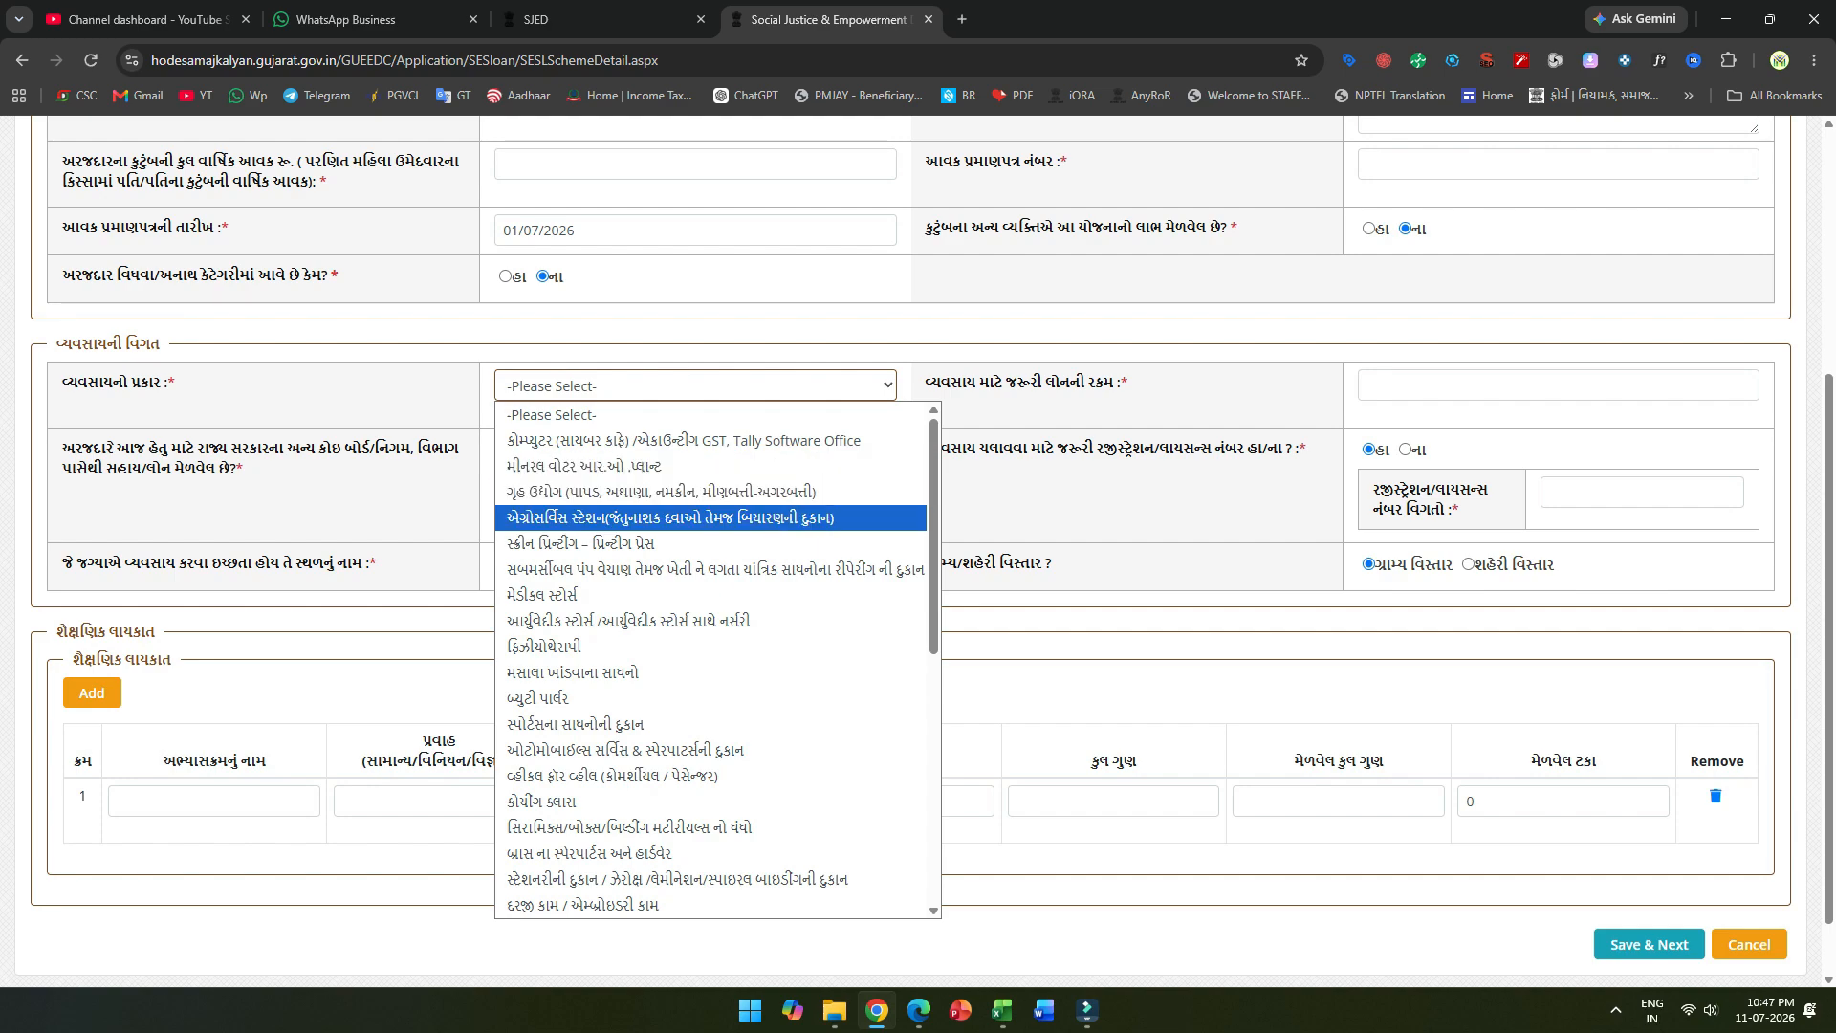
pyautogui.press('Up')
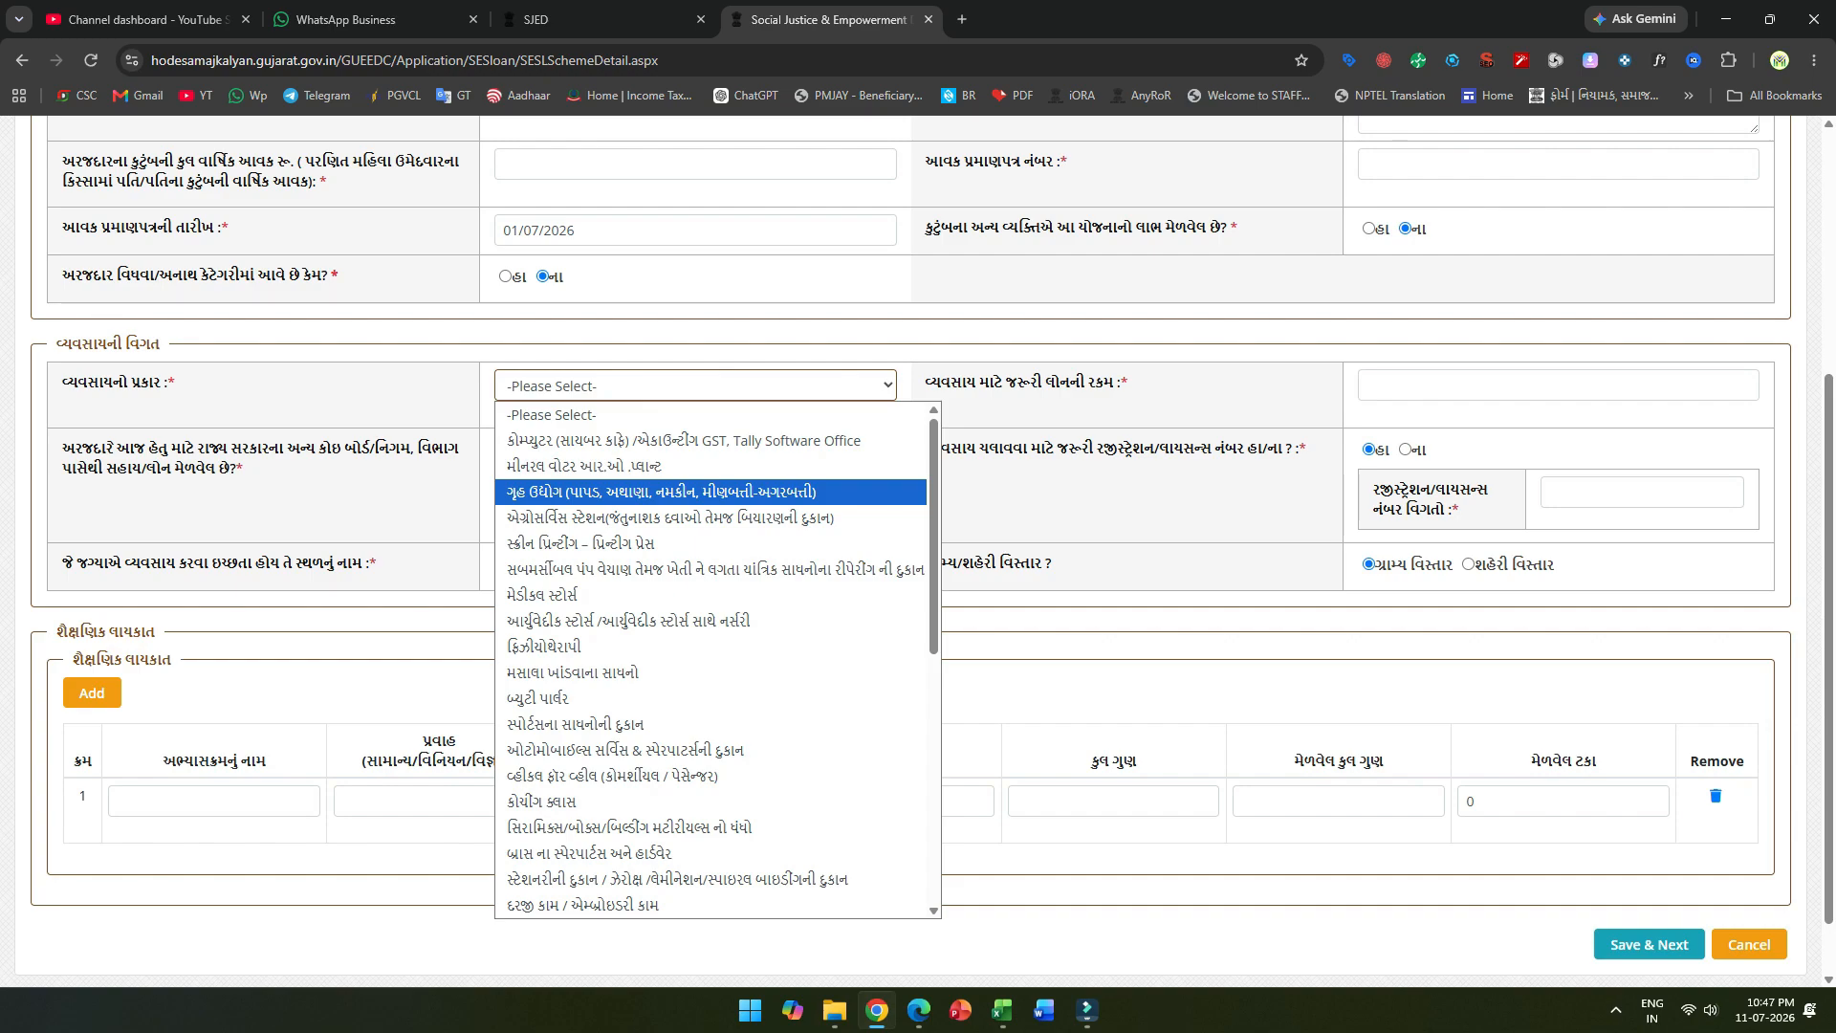
pyautogui.scroll(-5, 717, 660)
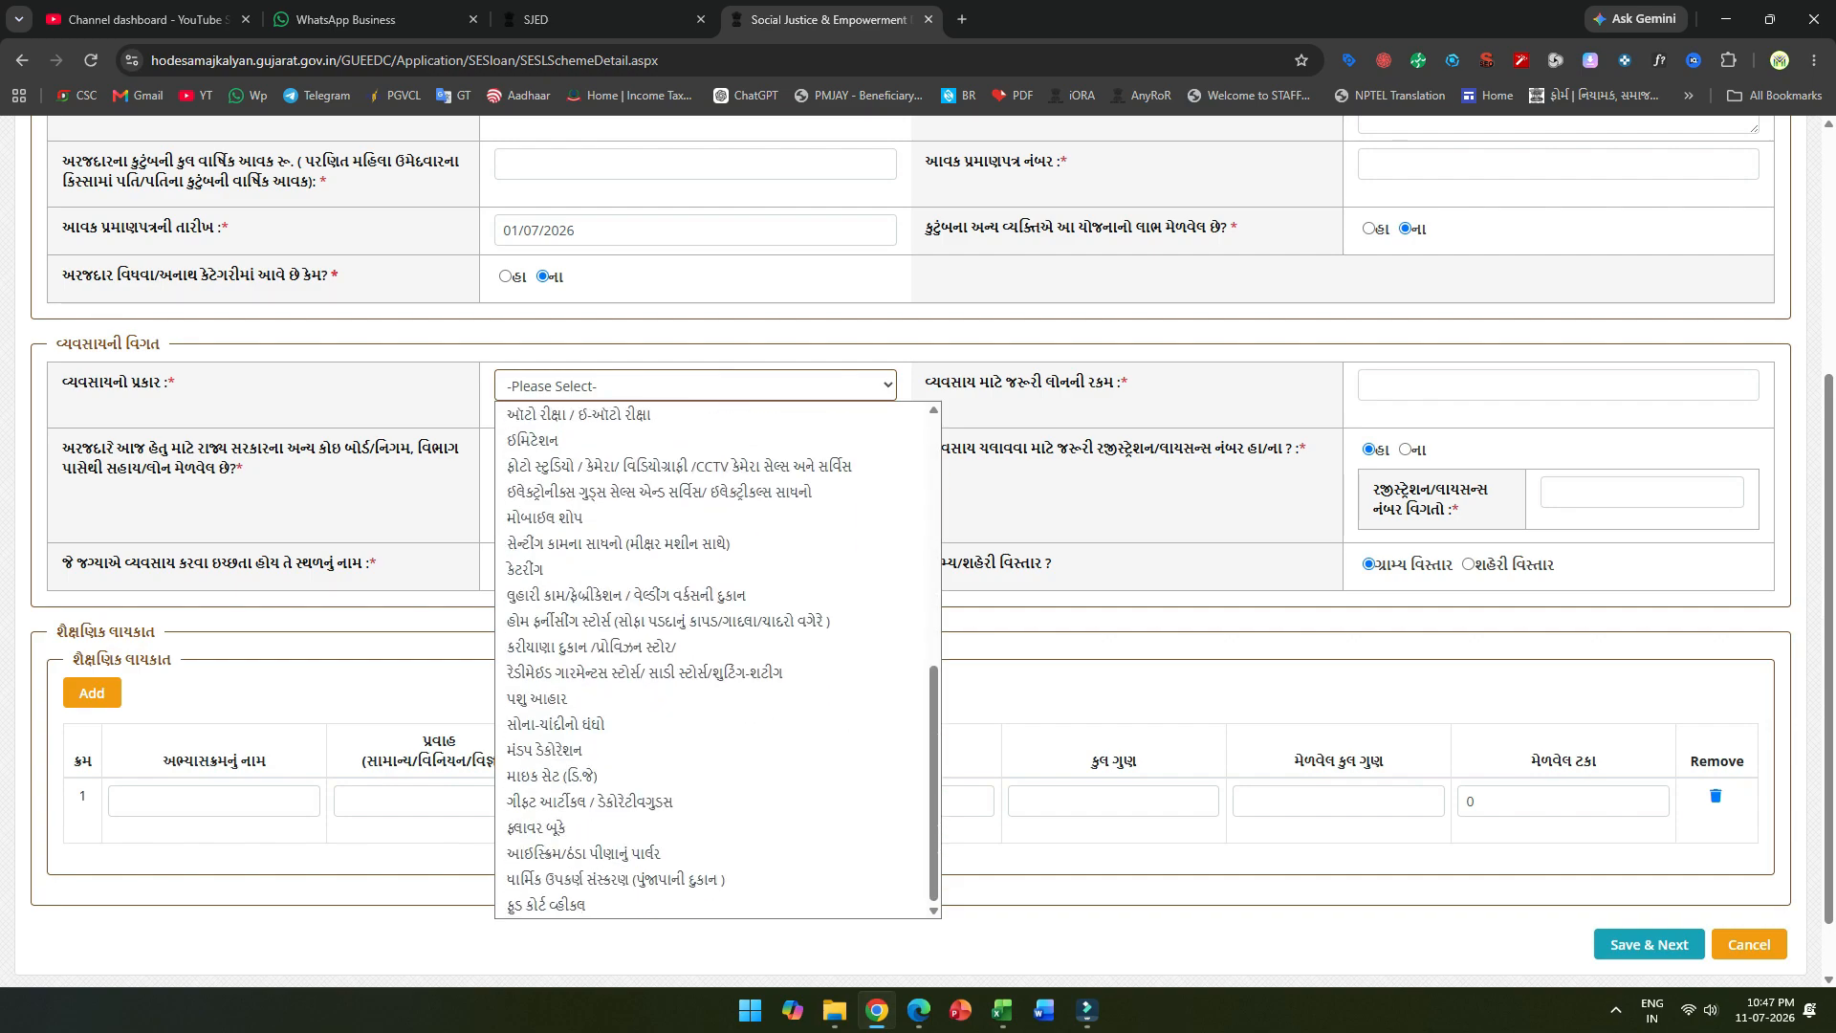
pyautogui.scroll(5, 709, 647)
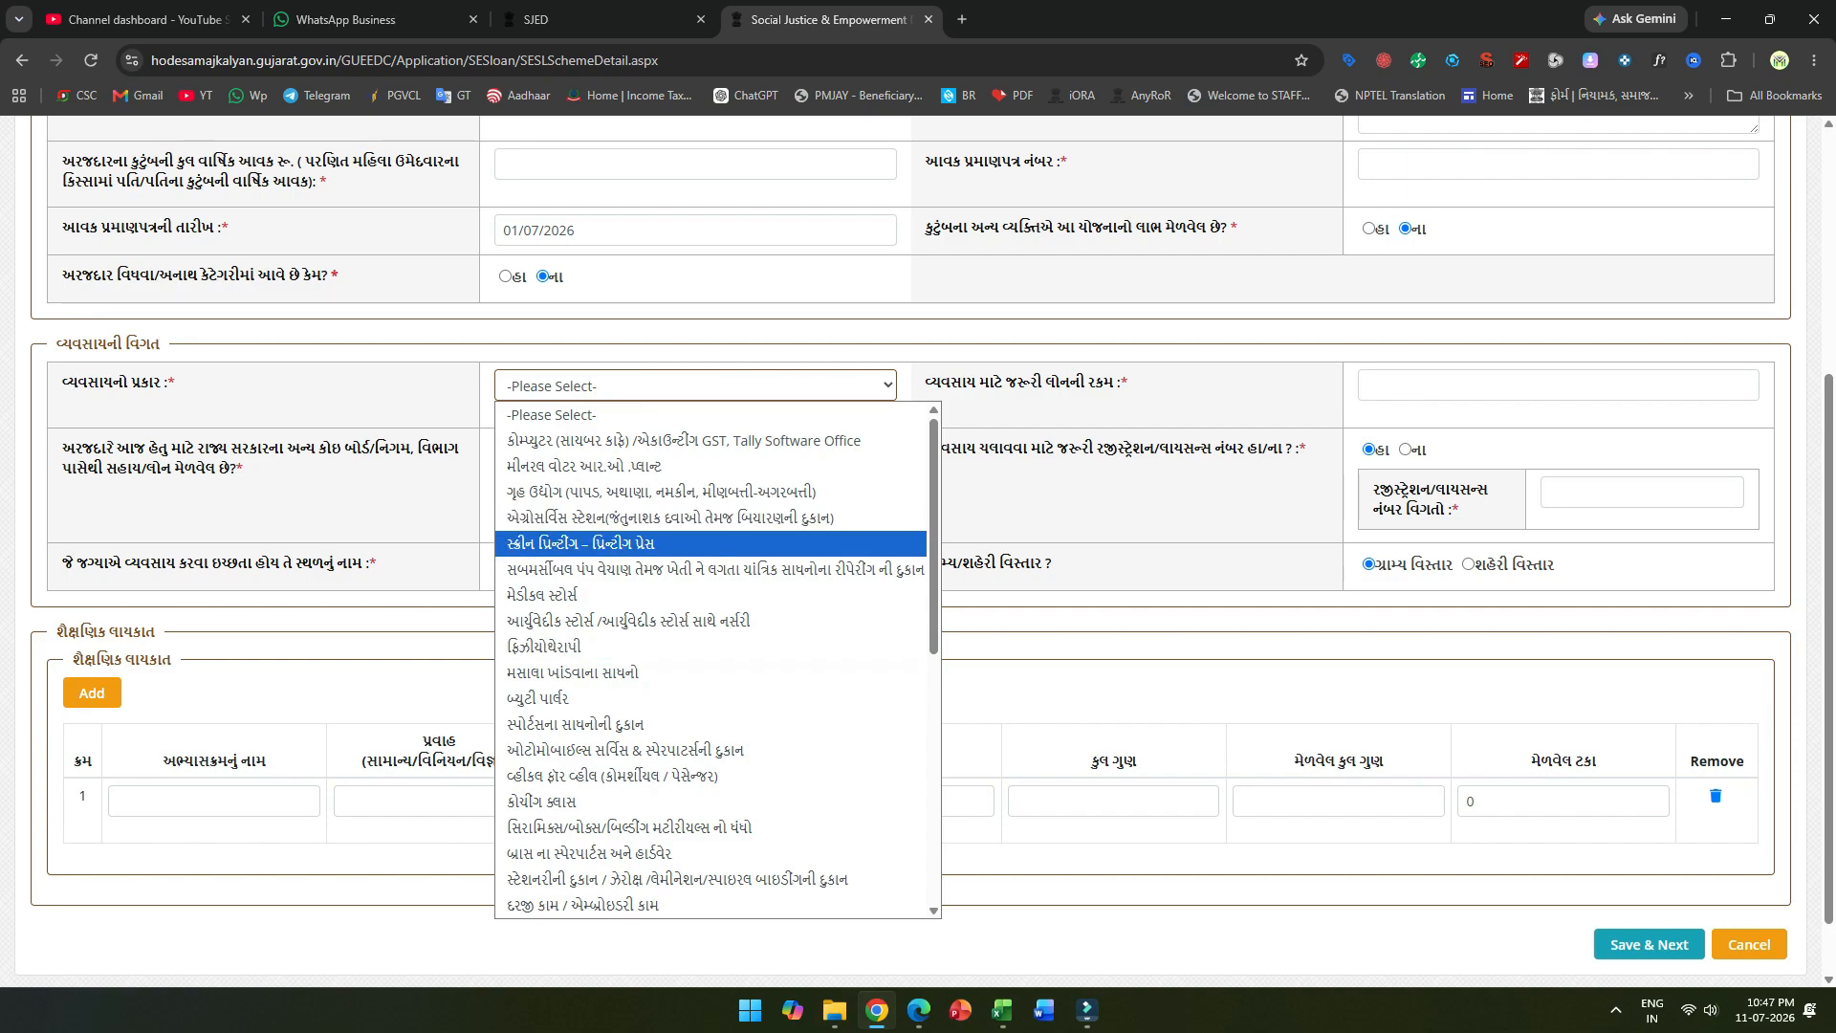
pyautogui.scroll(-4, 717, 660)
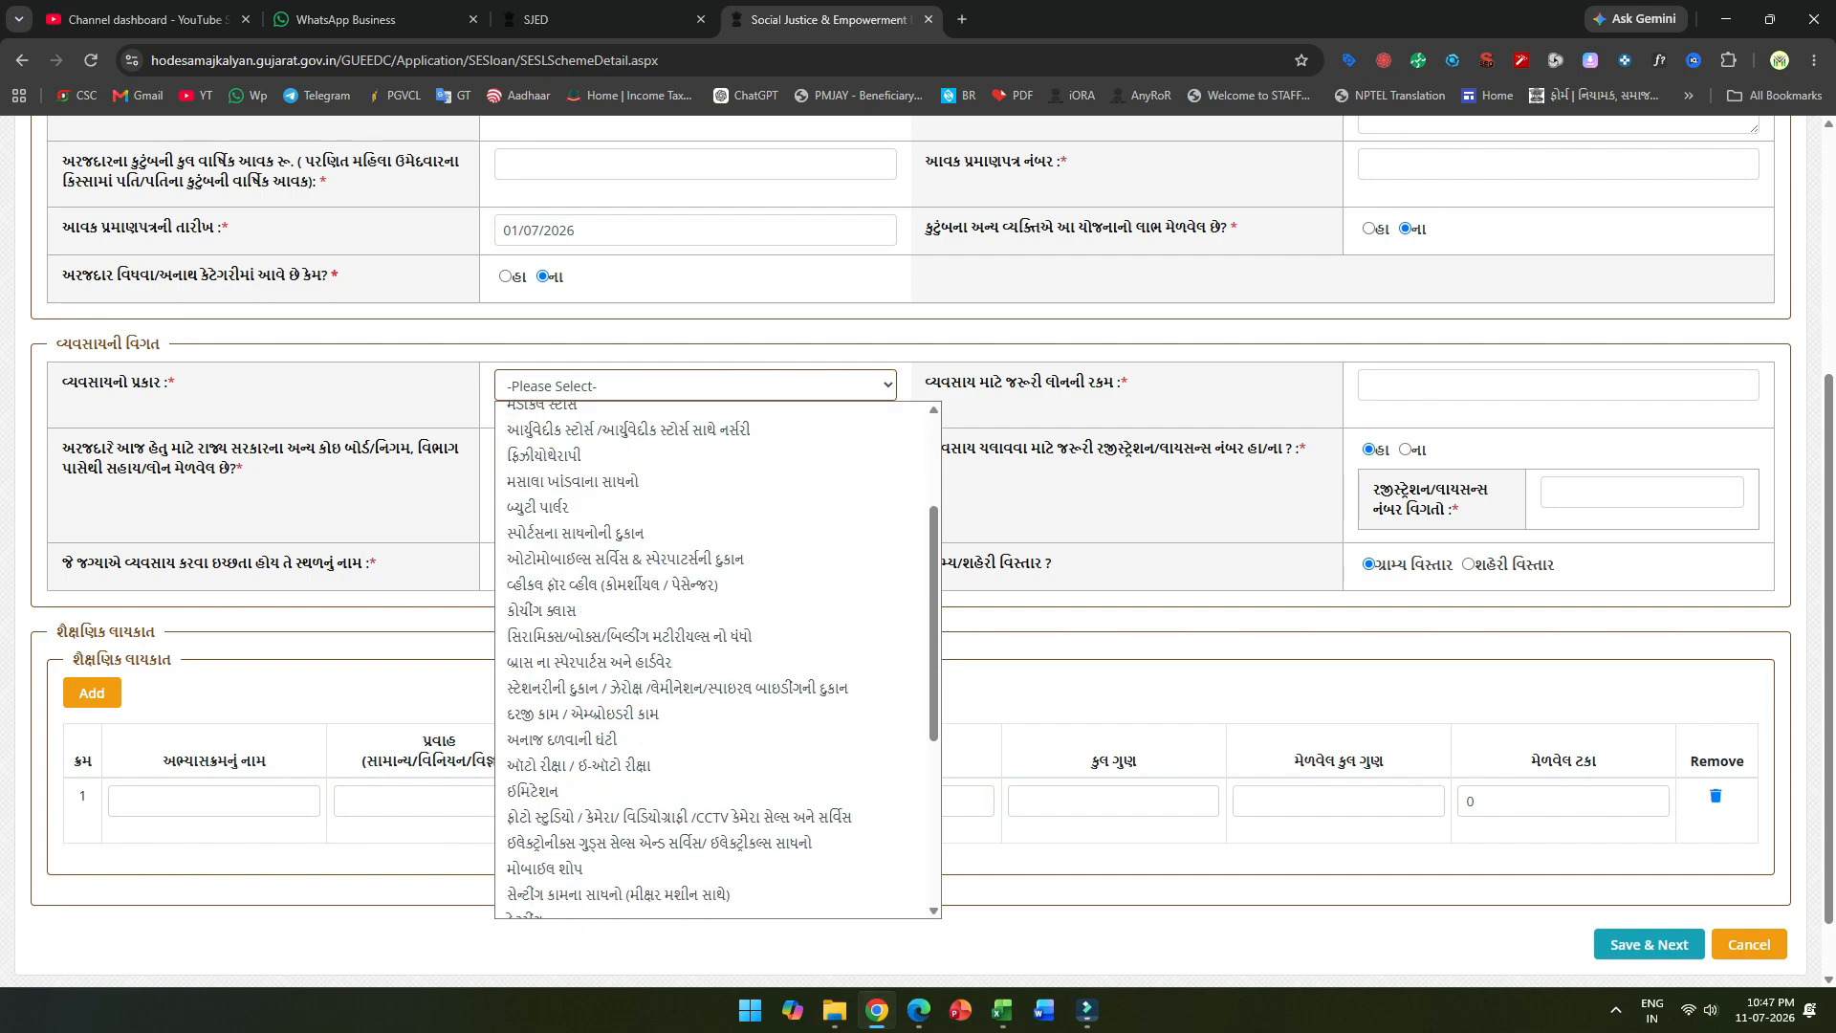
pyautogui.scroll(4, 710, 569)
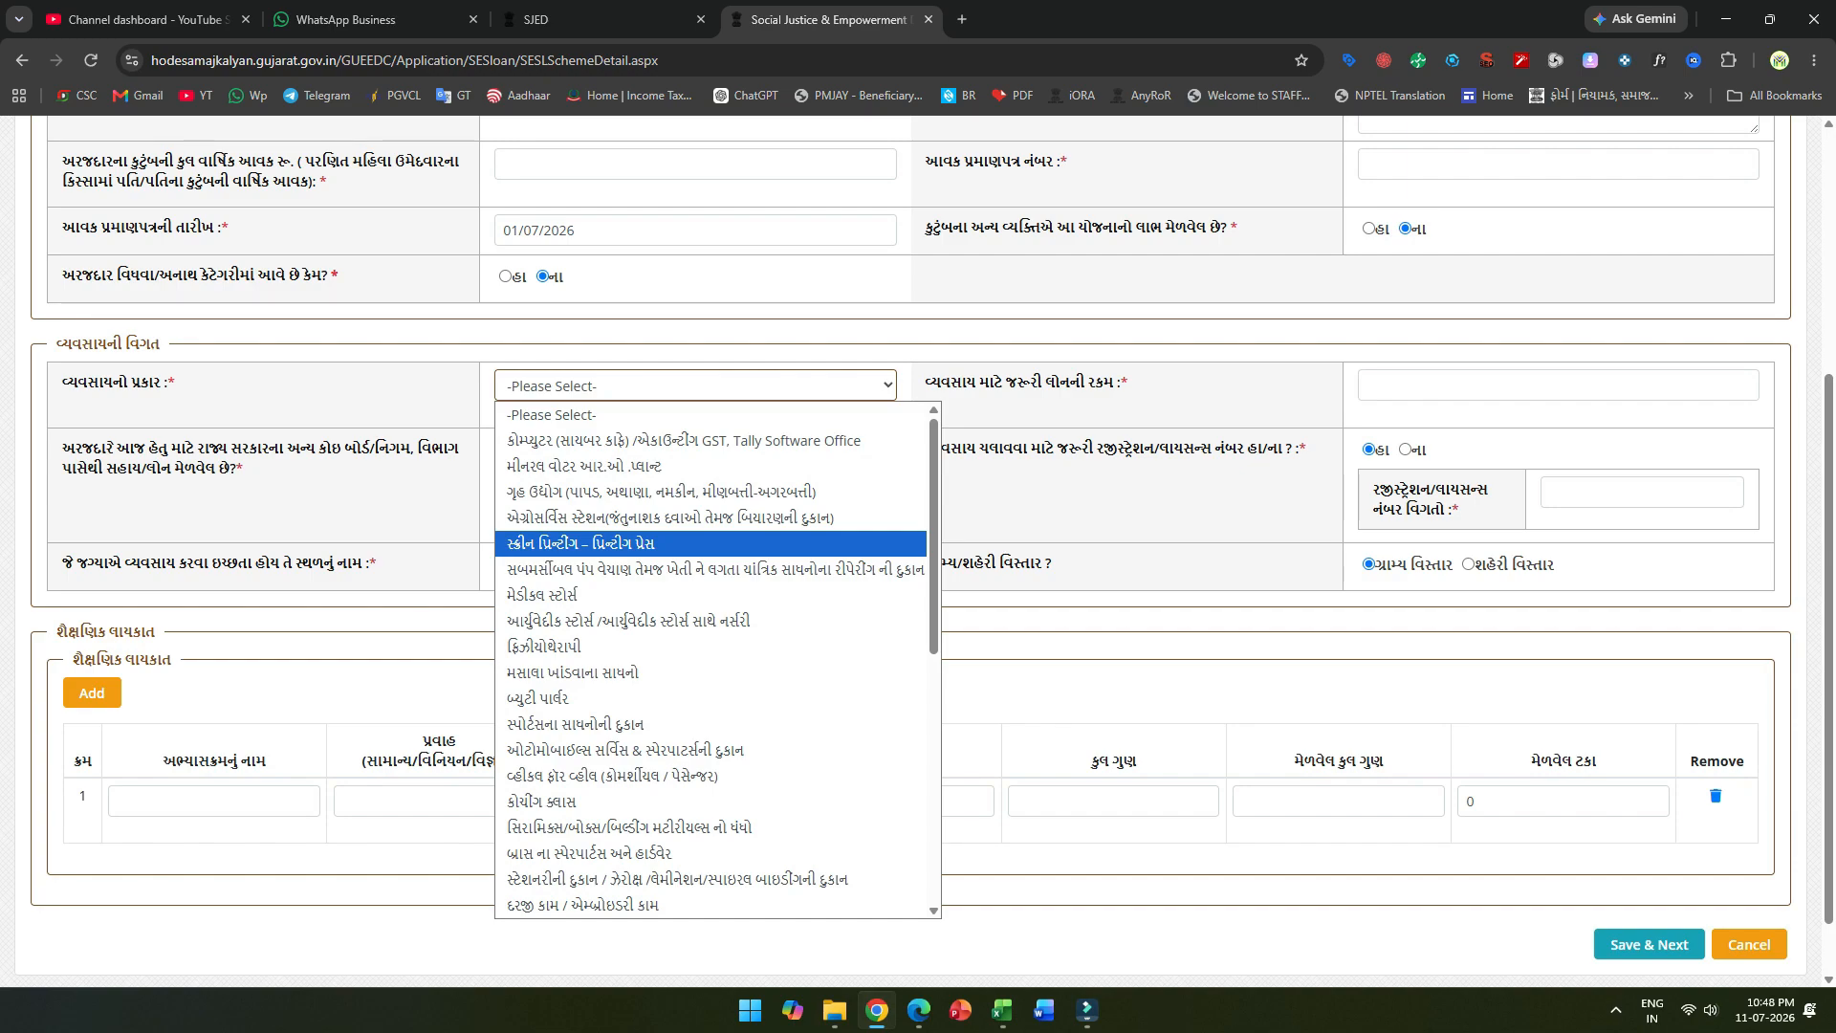
pyautogui.scroll(-6, 710, 542)
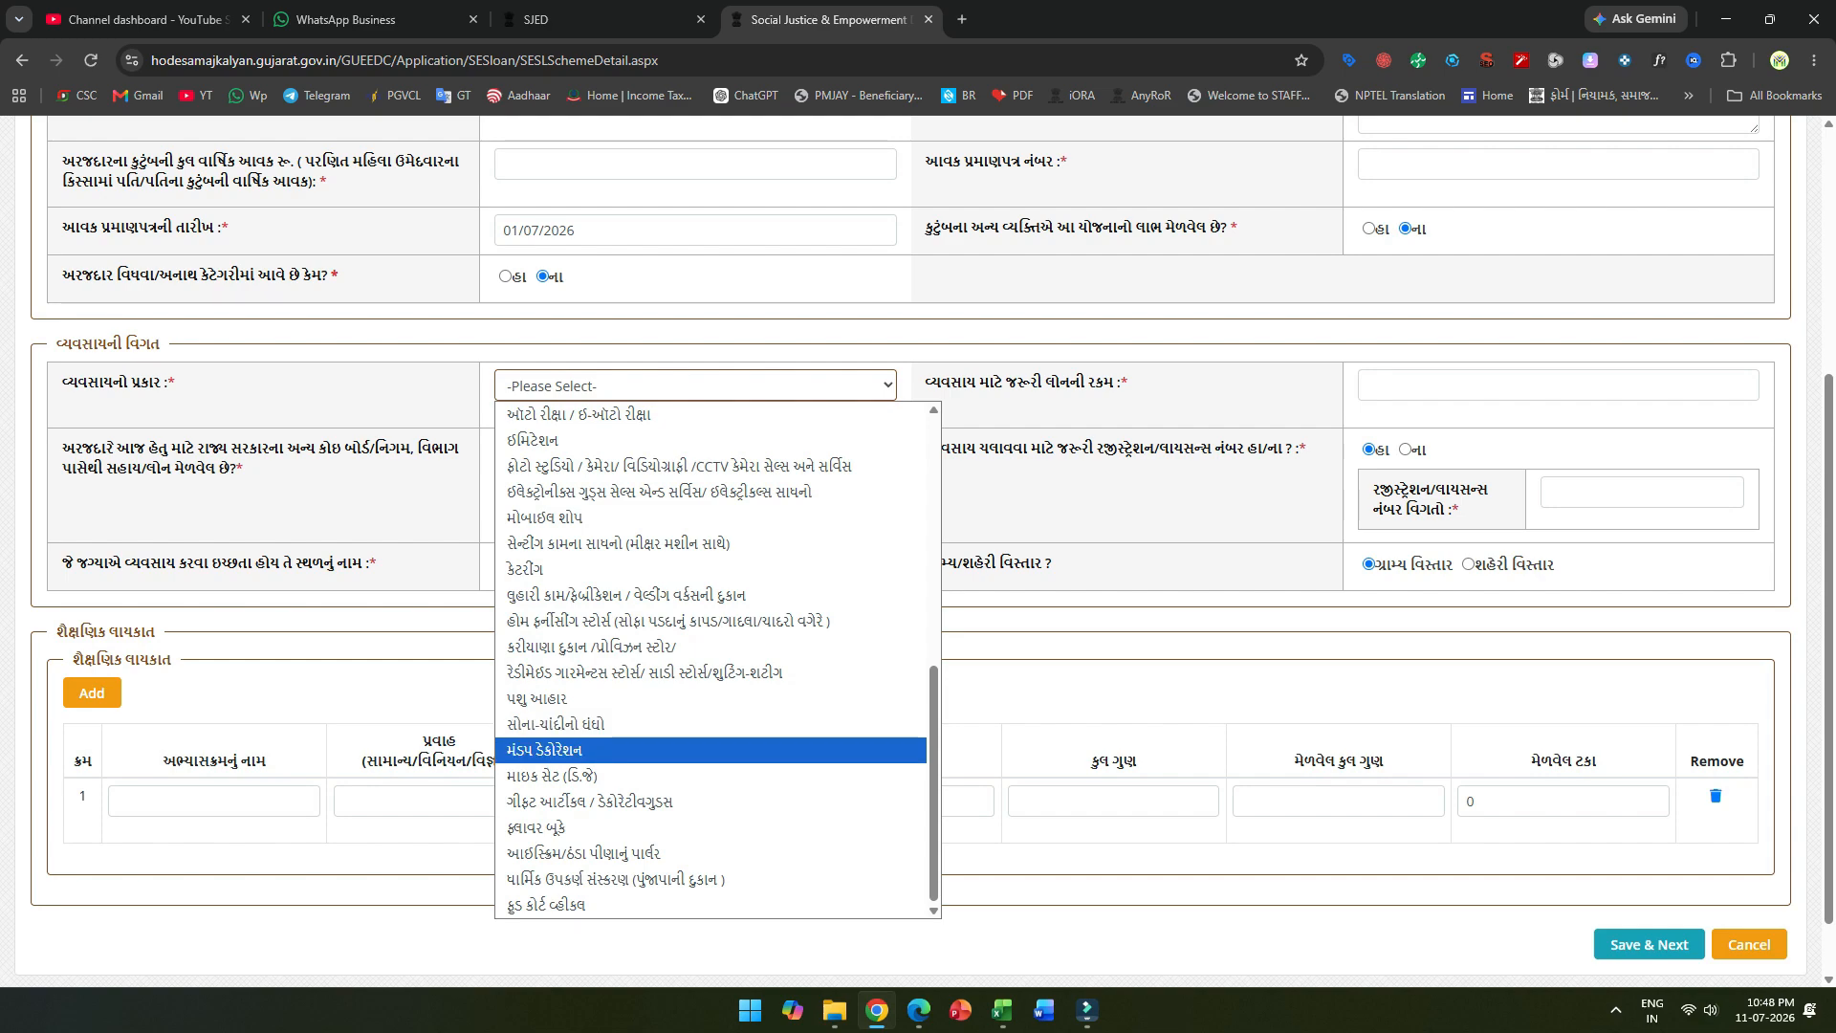
pyautogui.scroll(7, 707, 672)
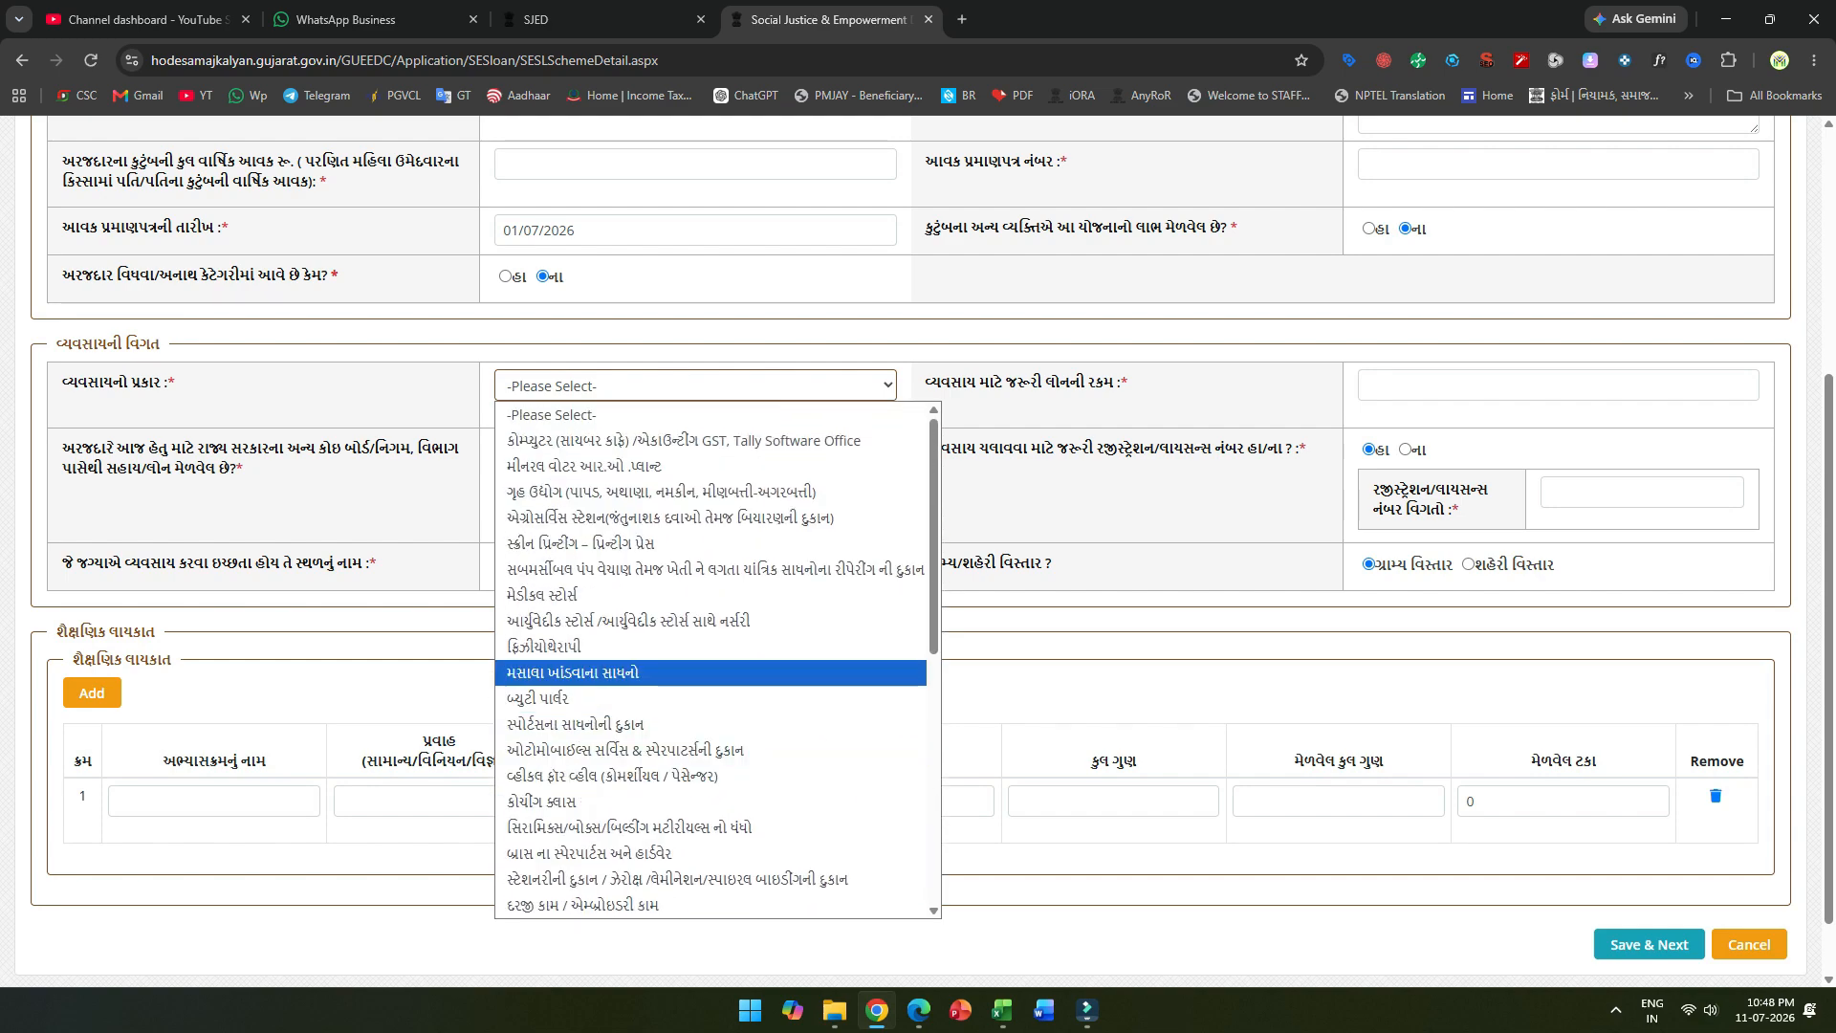
pyautogui.press('Return')
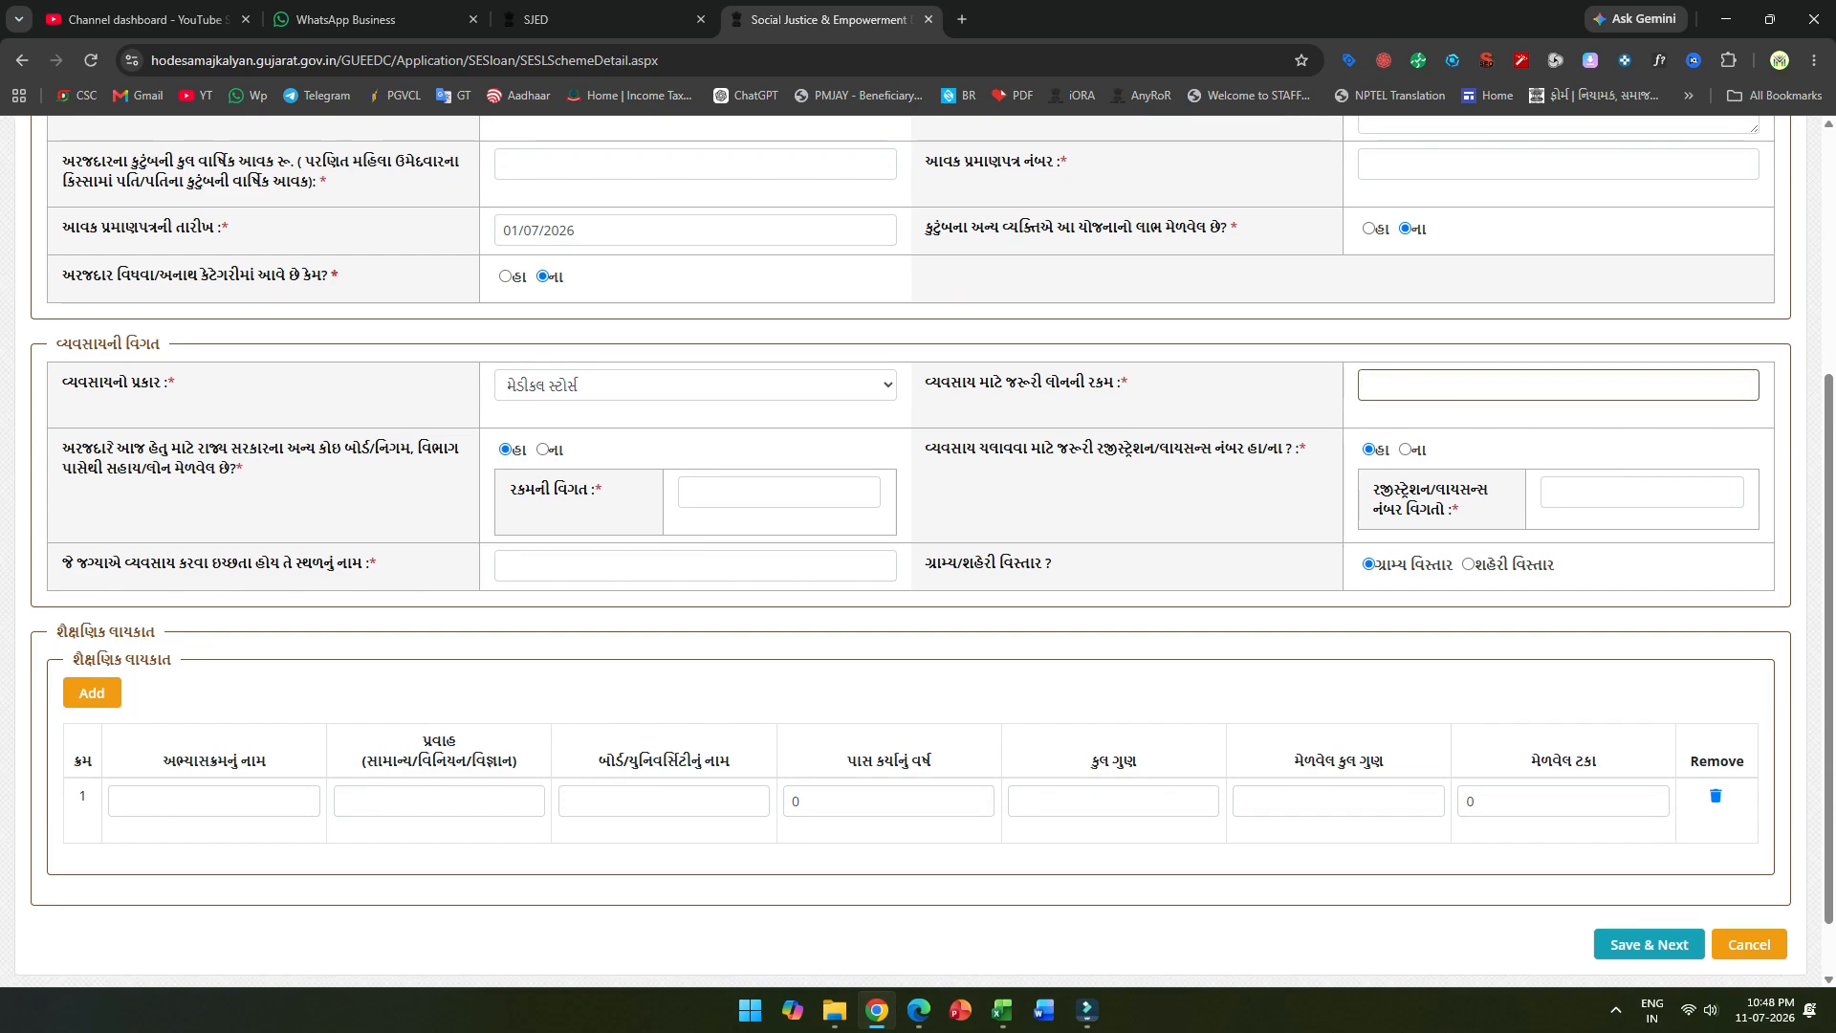
# - Enter 700000 as the loan amount and answer ના to other-board aid and registration/licence number
pyautogui.write('700000')
pyautogui.press('Tab')
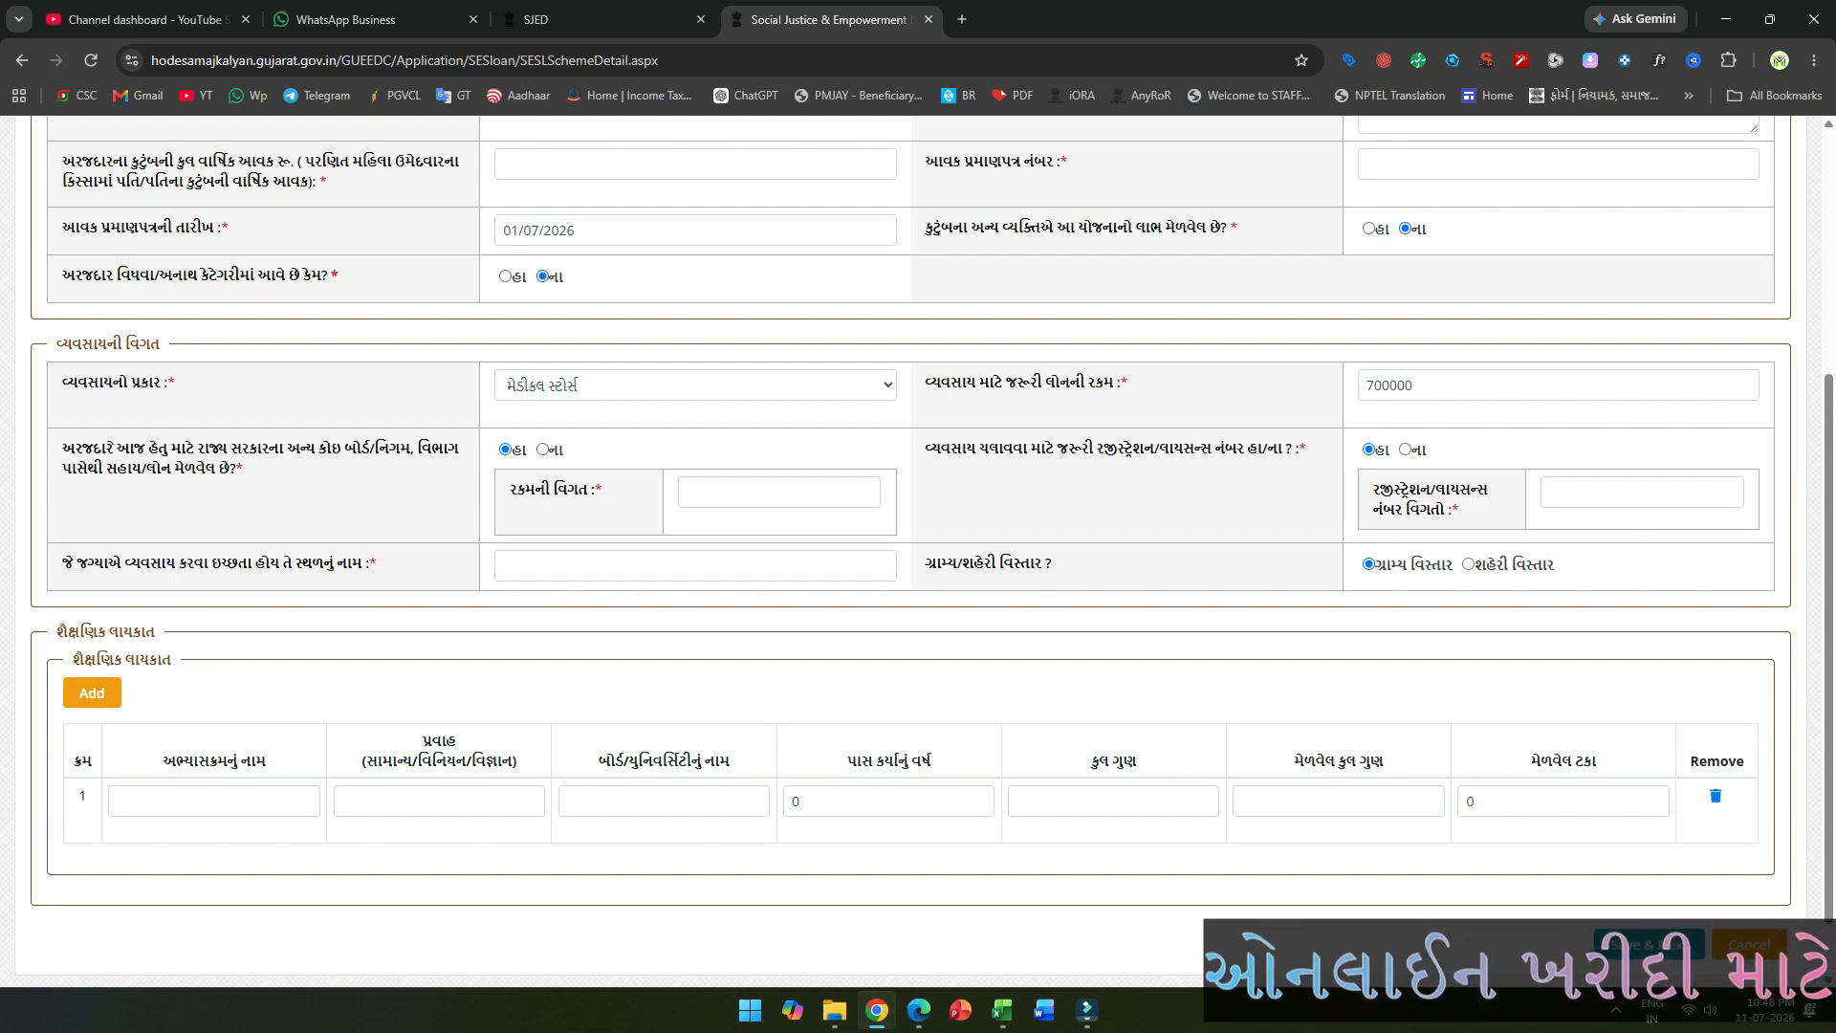
pyautogui.click(542, 449)
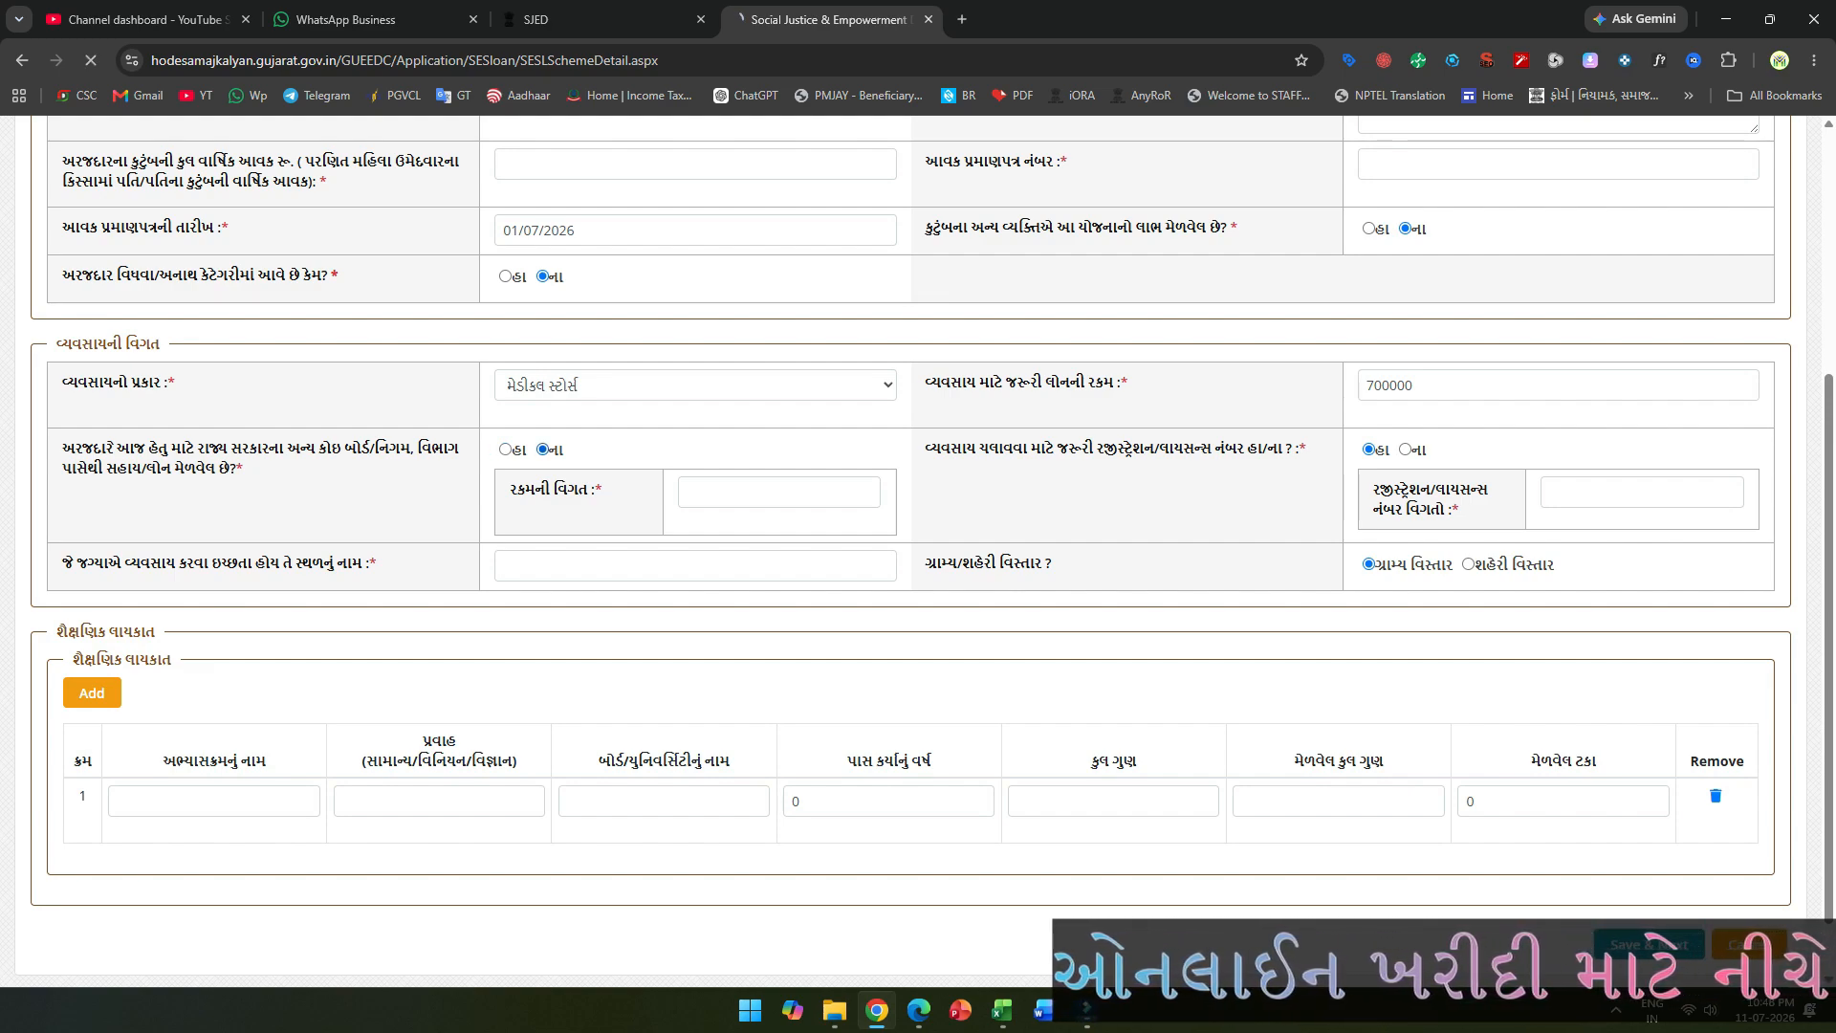
pyautogui.scroll(-5, 918, 551)
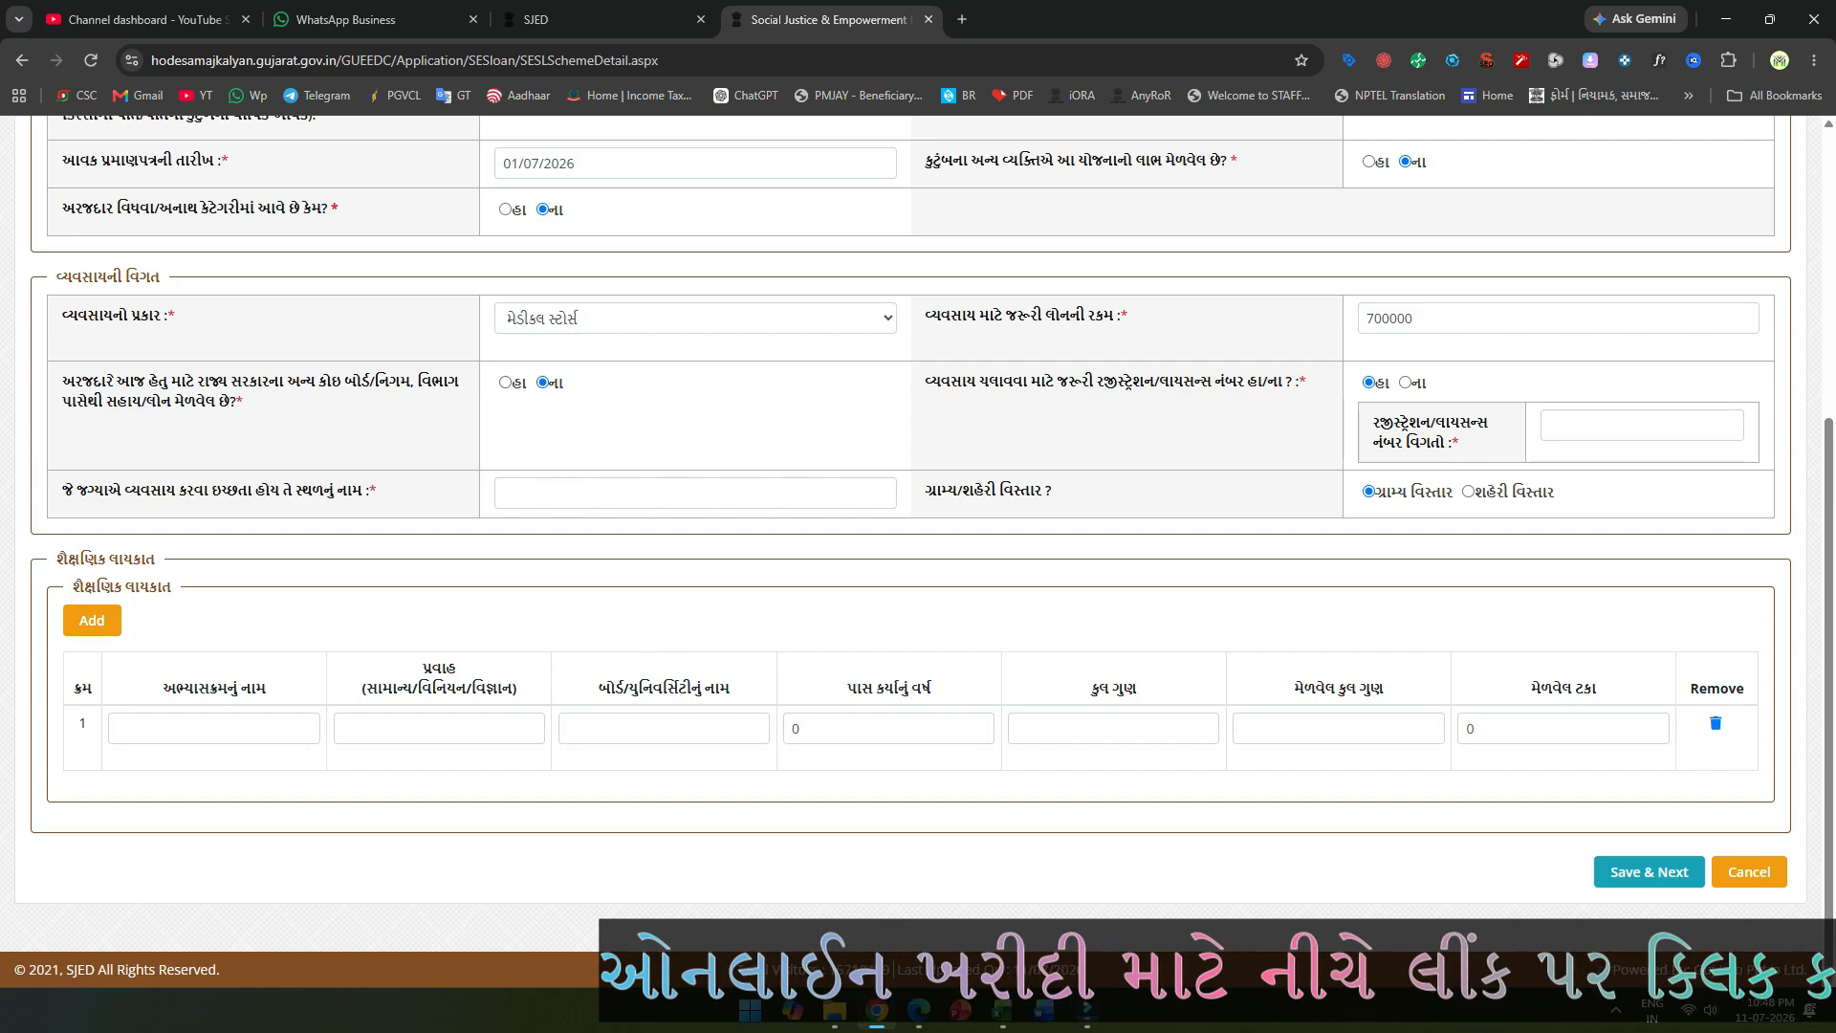
pyautogui.click(505, 382)
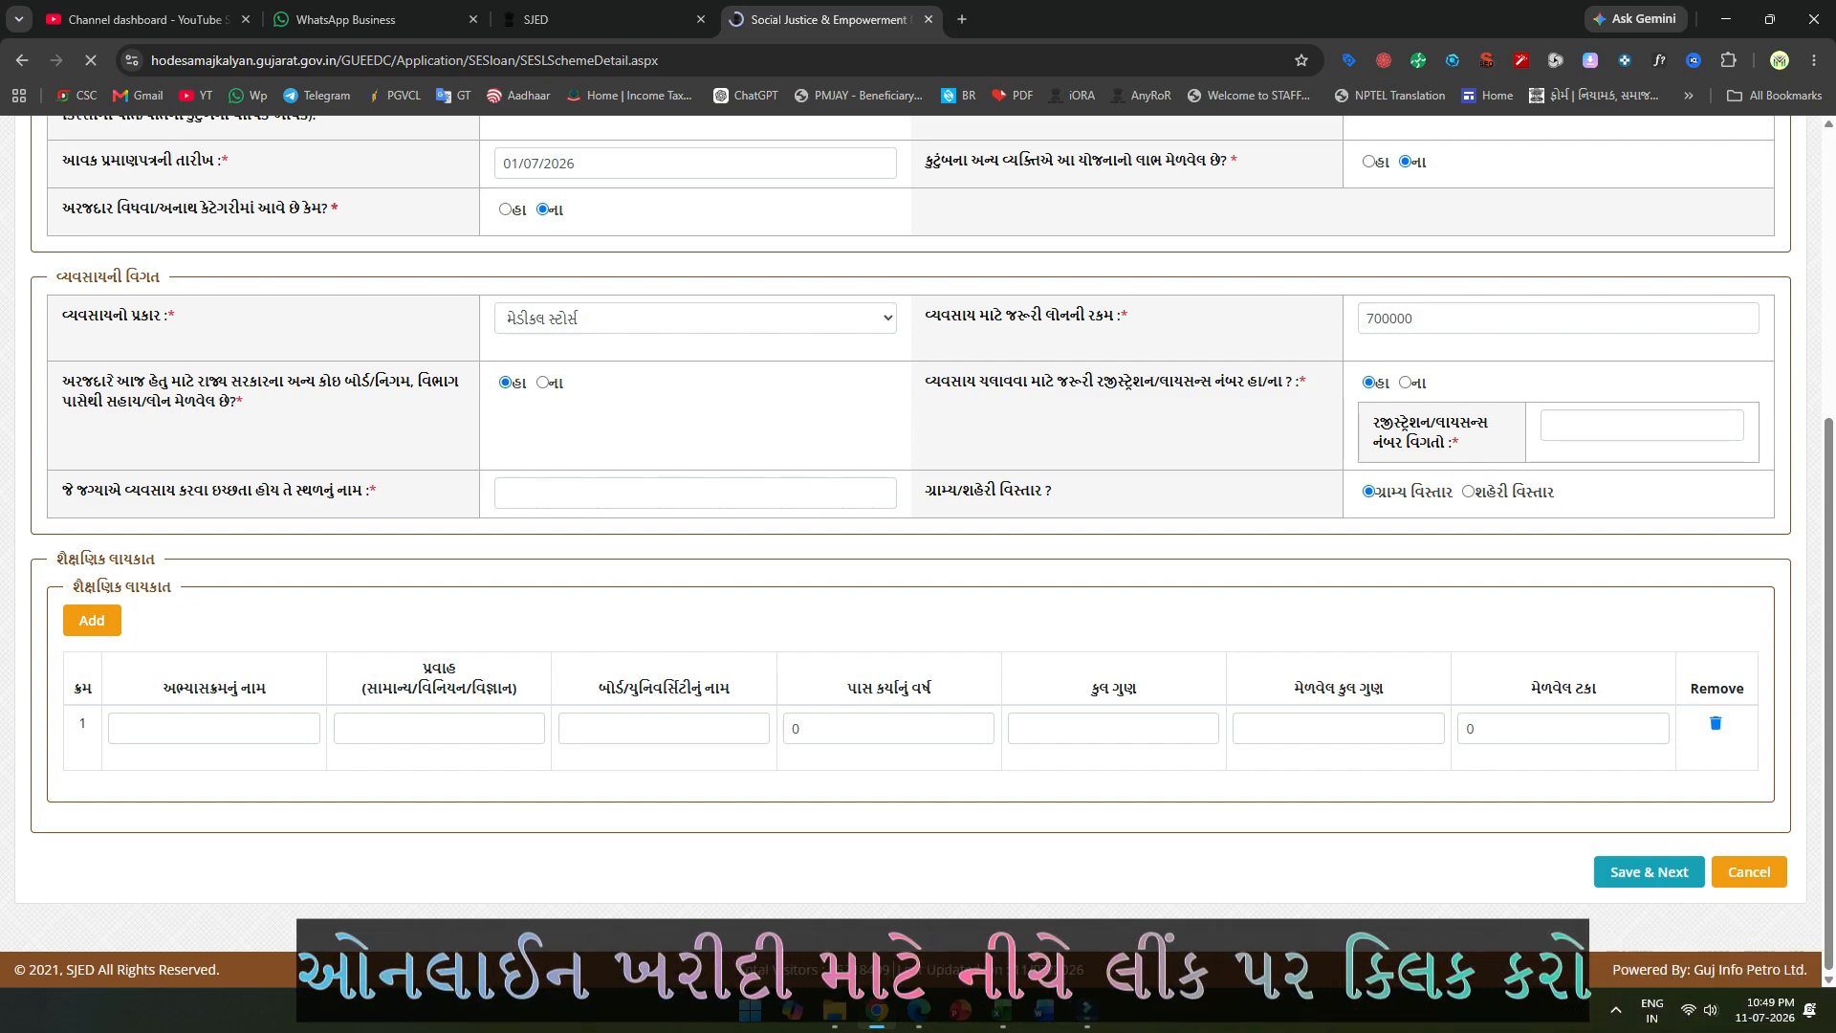
pyautogui.scroll(-5, 918, 551)
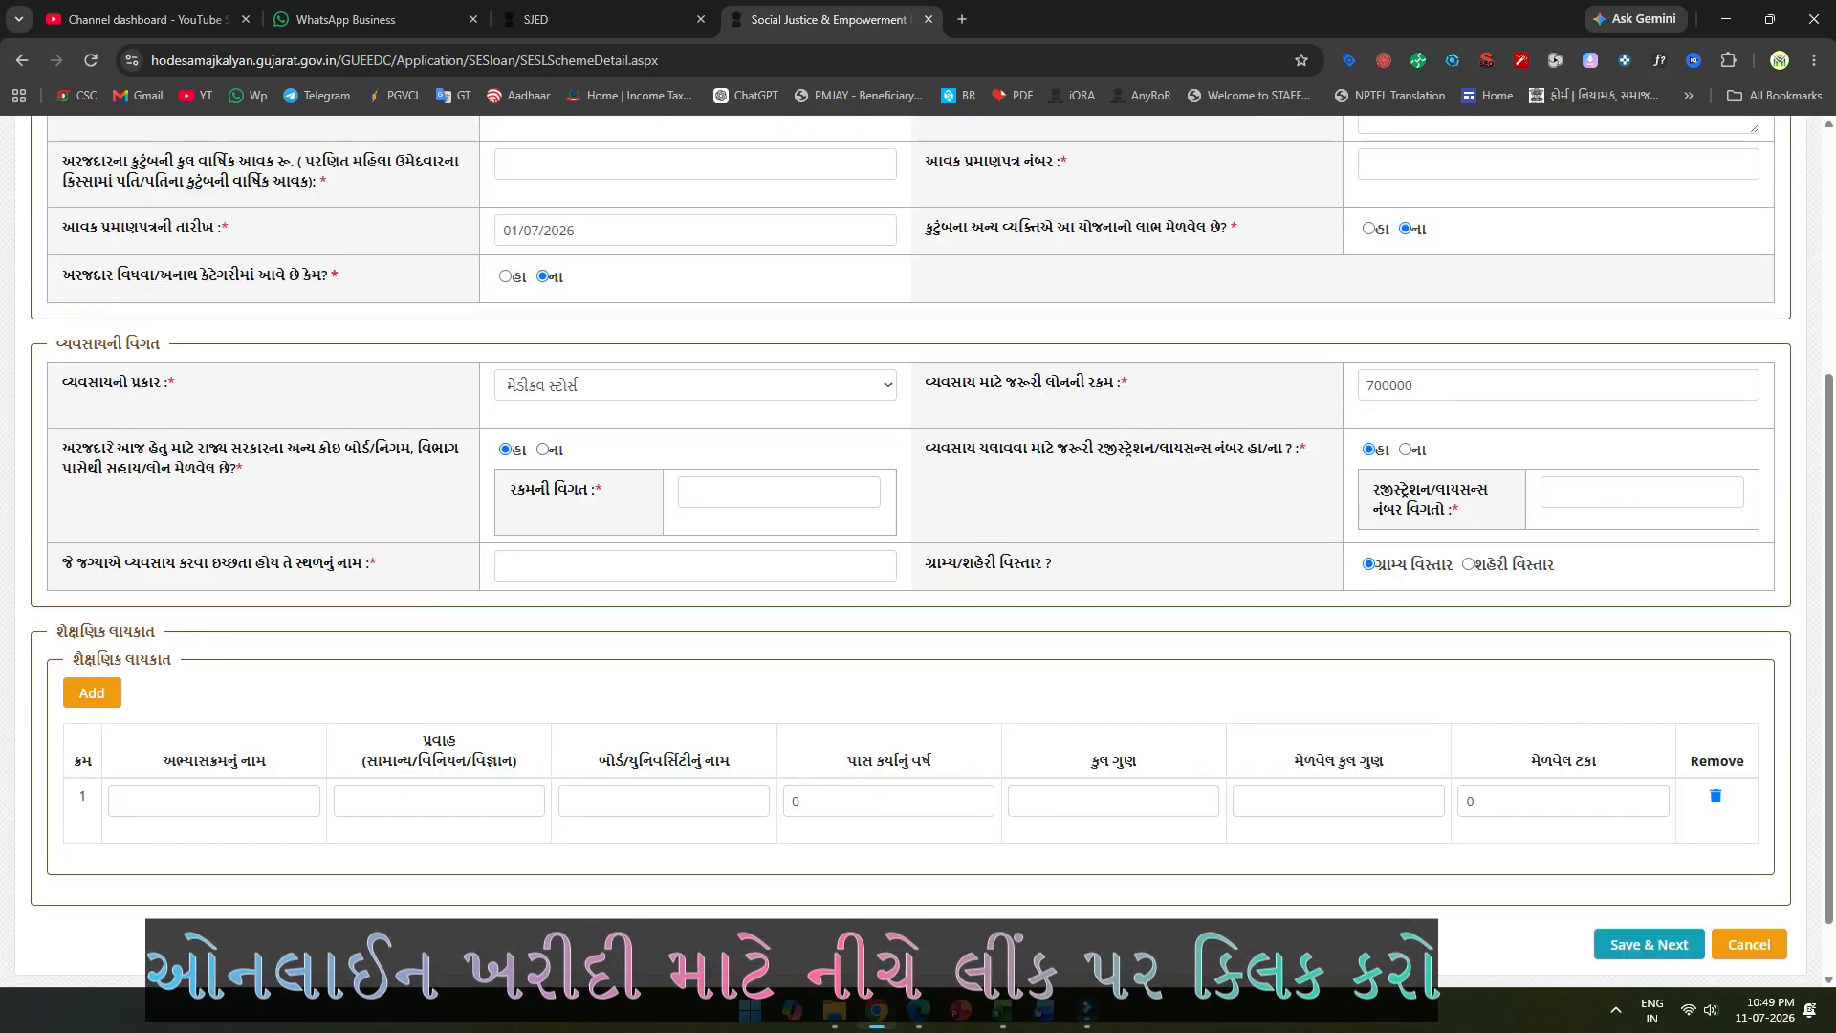
pyautogui.click(779, 491)
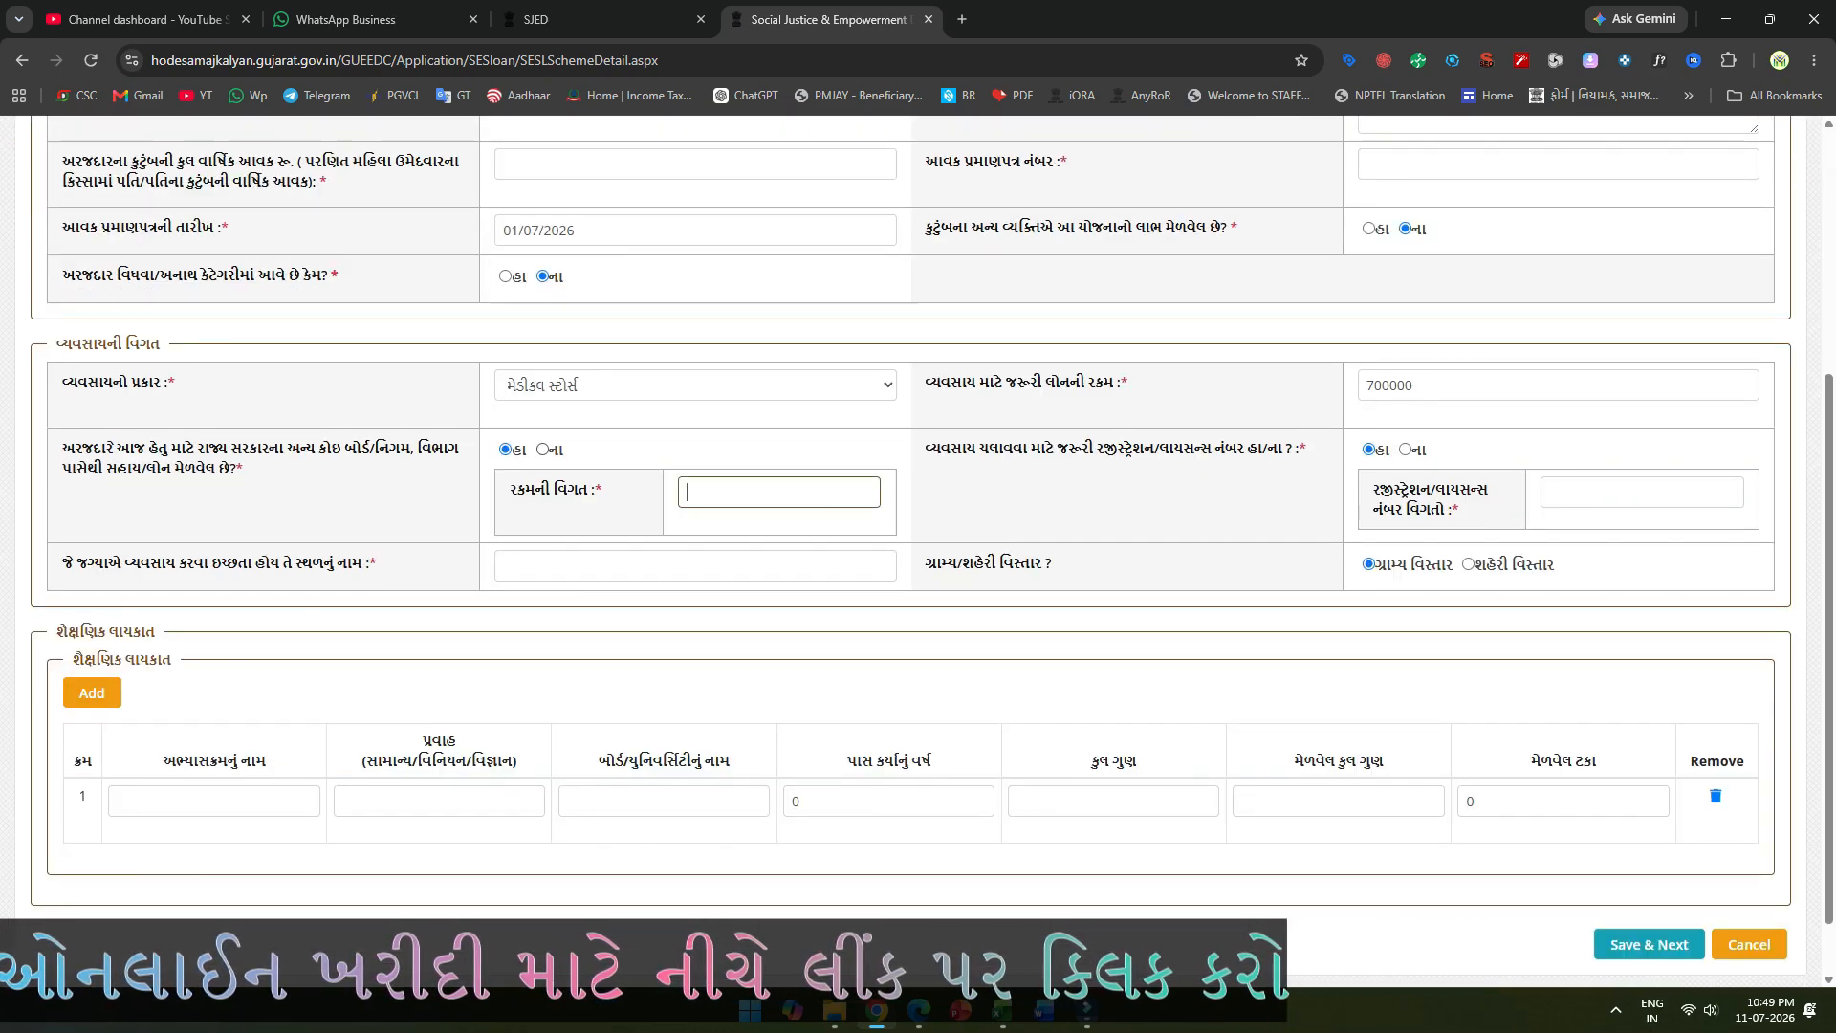
pyautogui.click(542, 449)
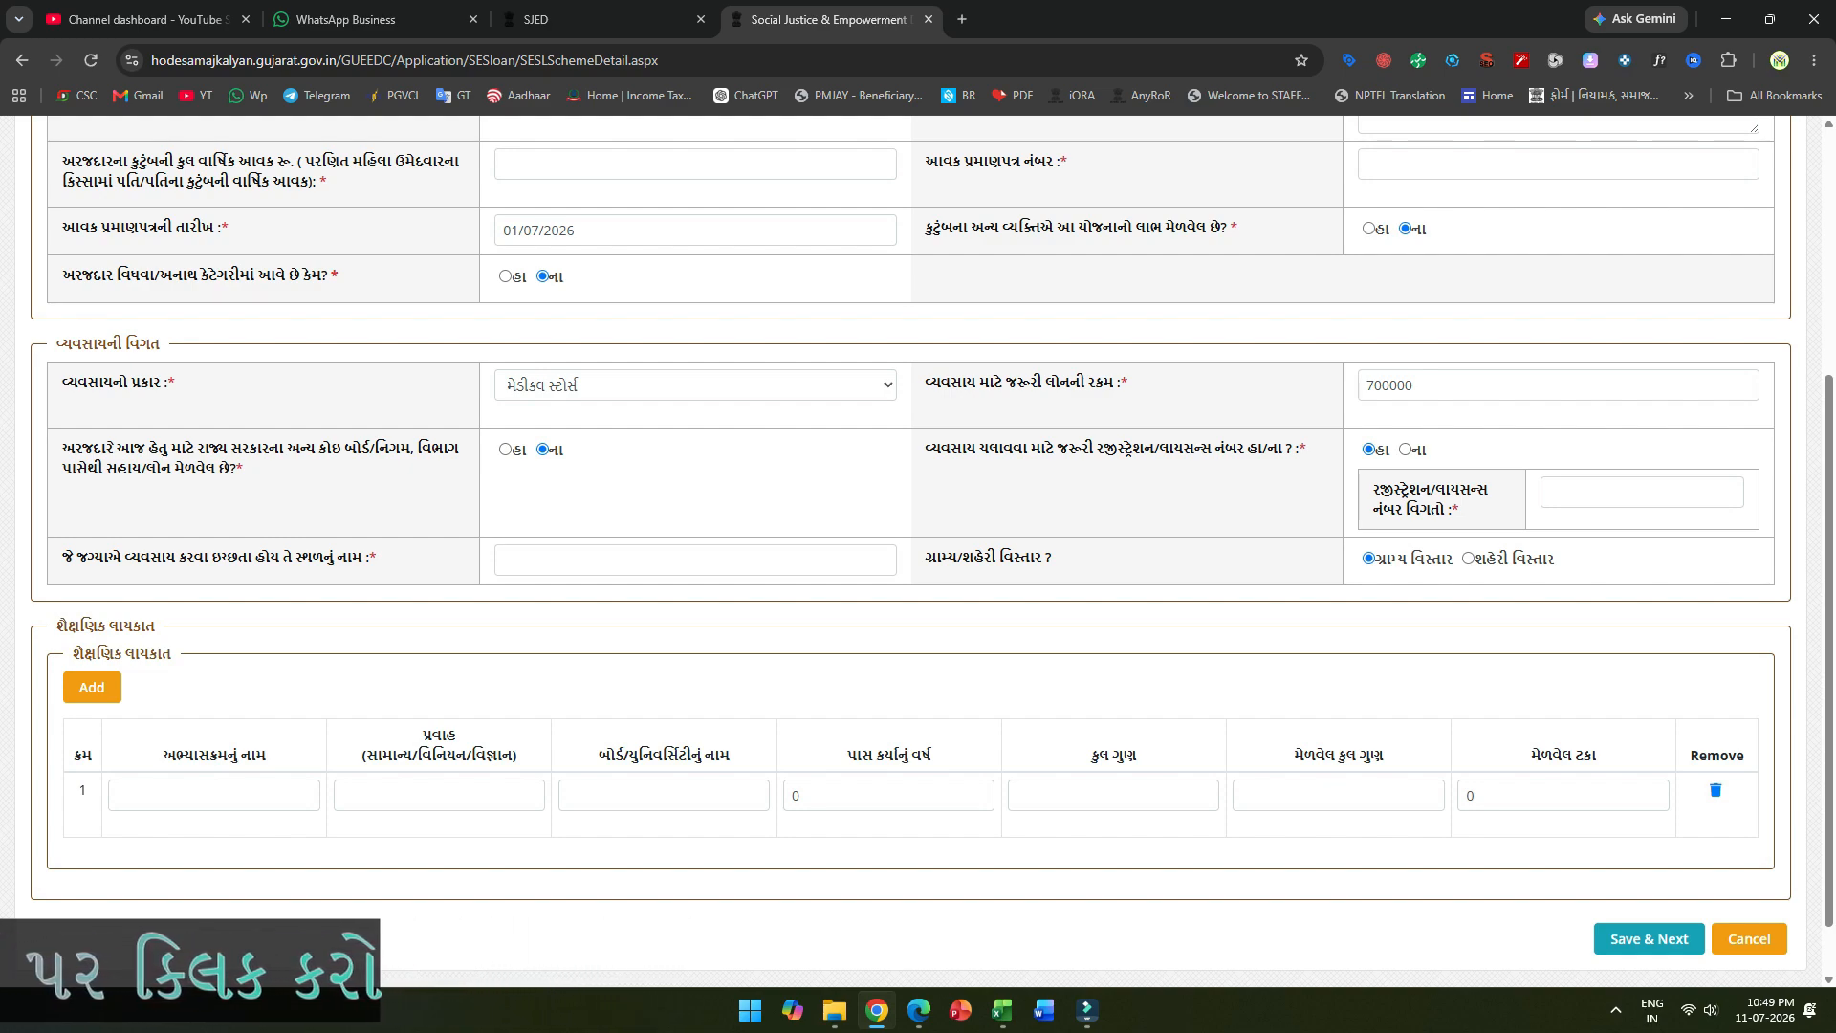
pyautogui.click(1642, 492)
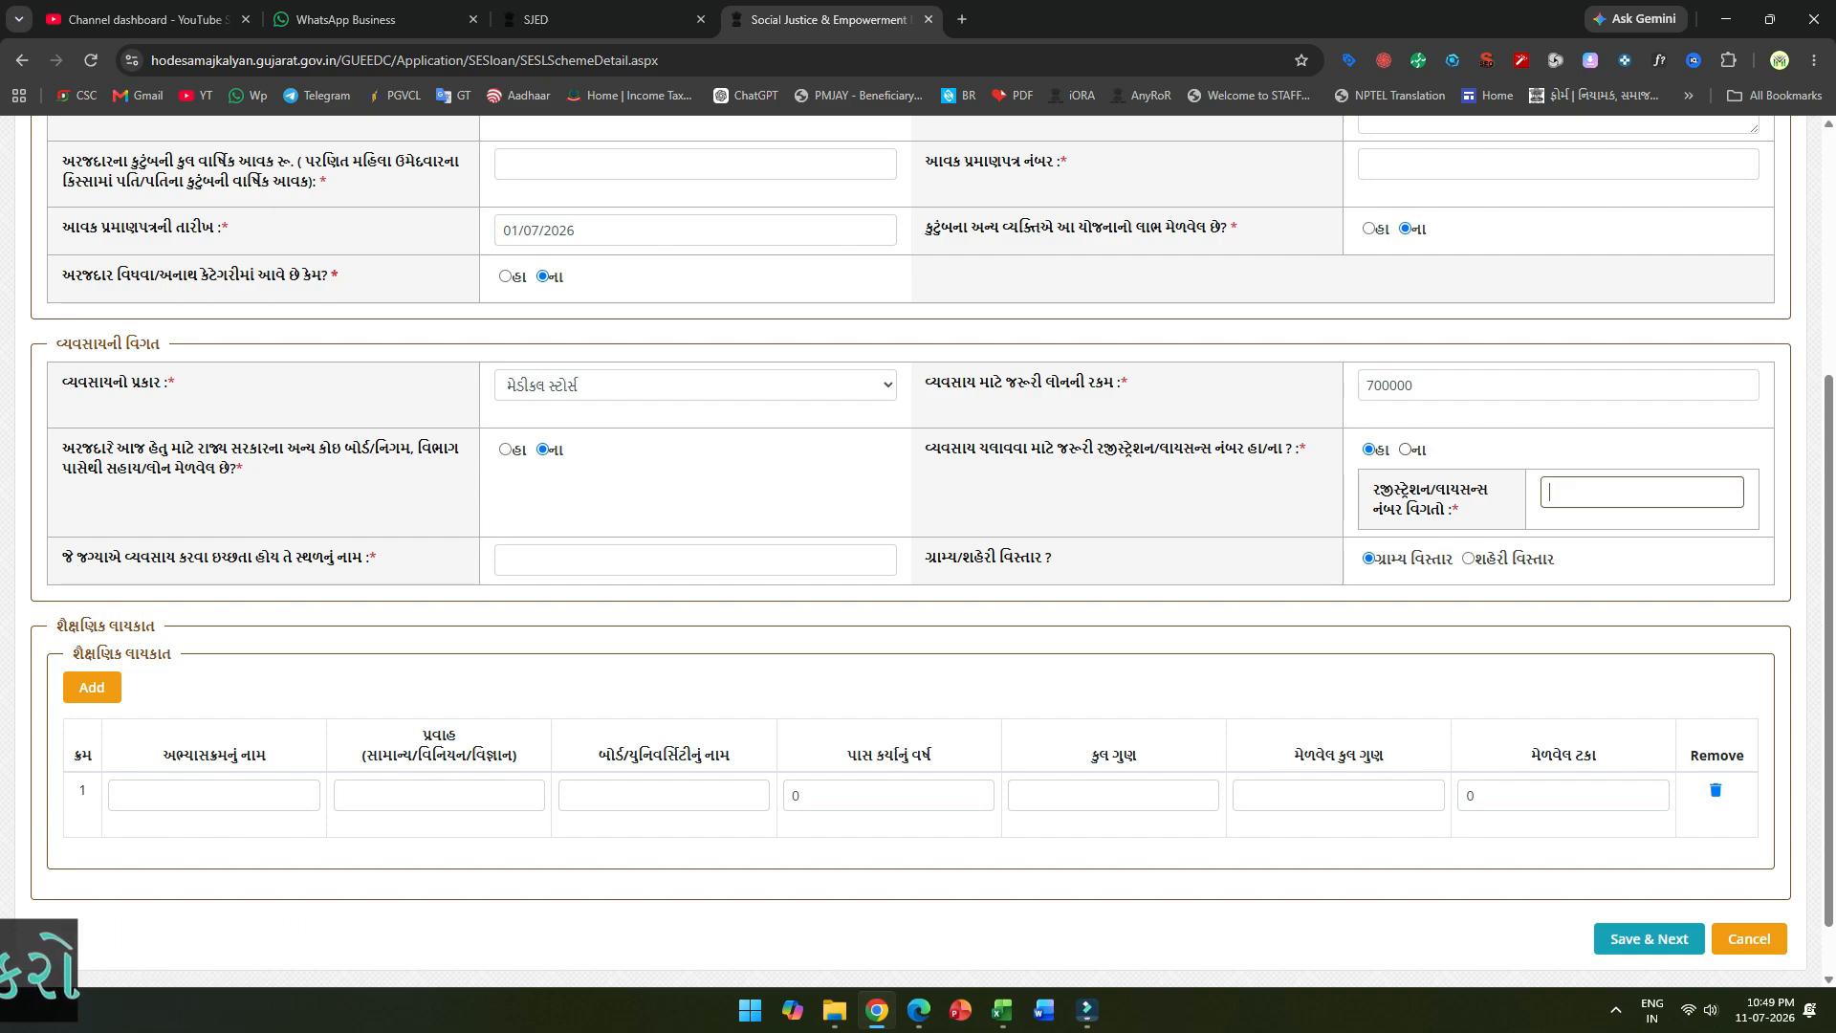
pyautogui.click(1405, 449)
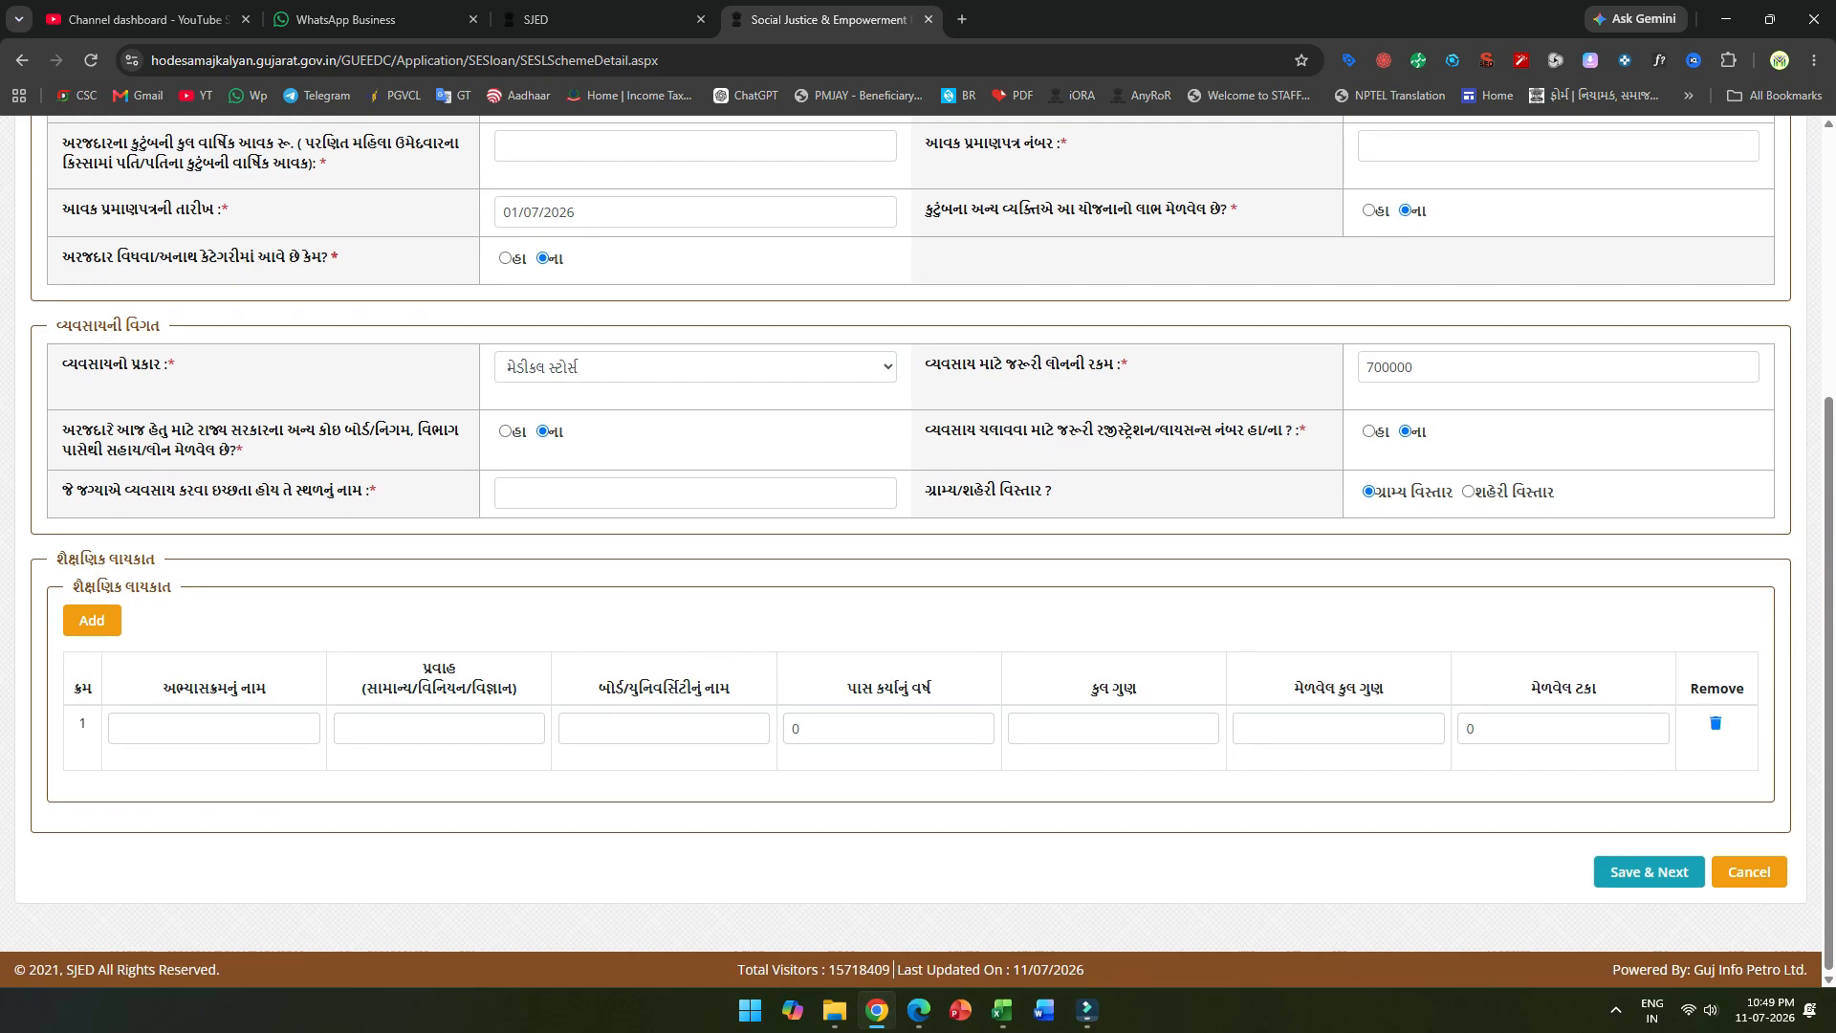
# - Enter the business place name, then the course, stream and board for education row 1
pyautogui.click(505, 493)
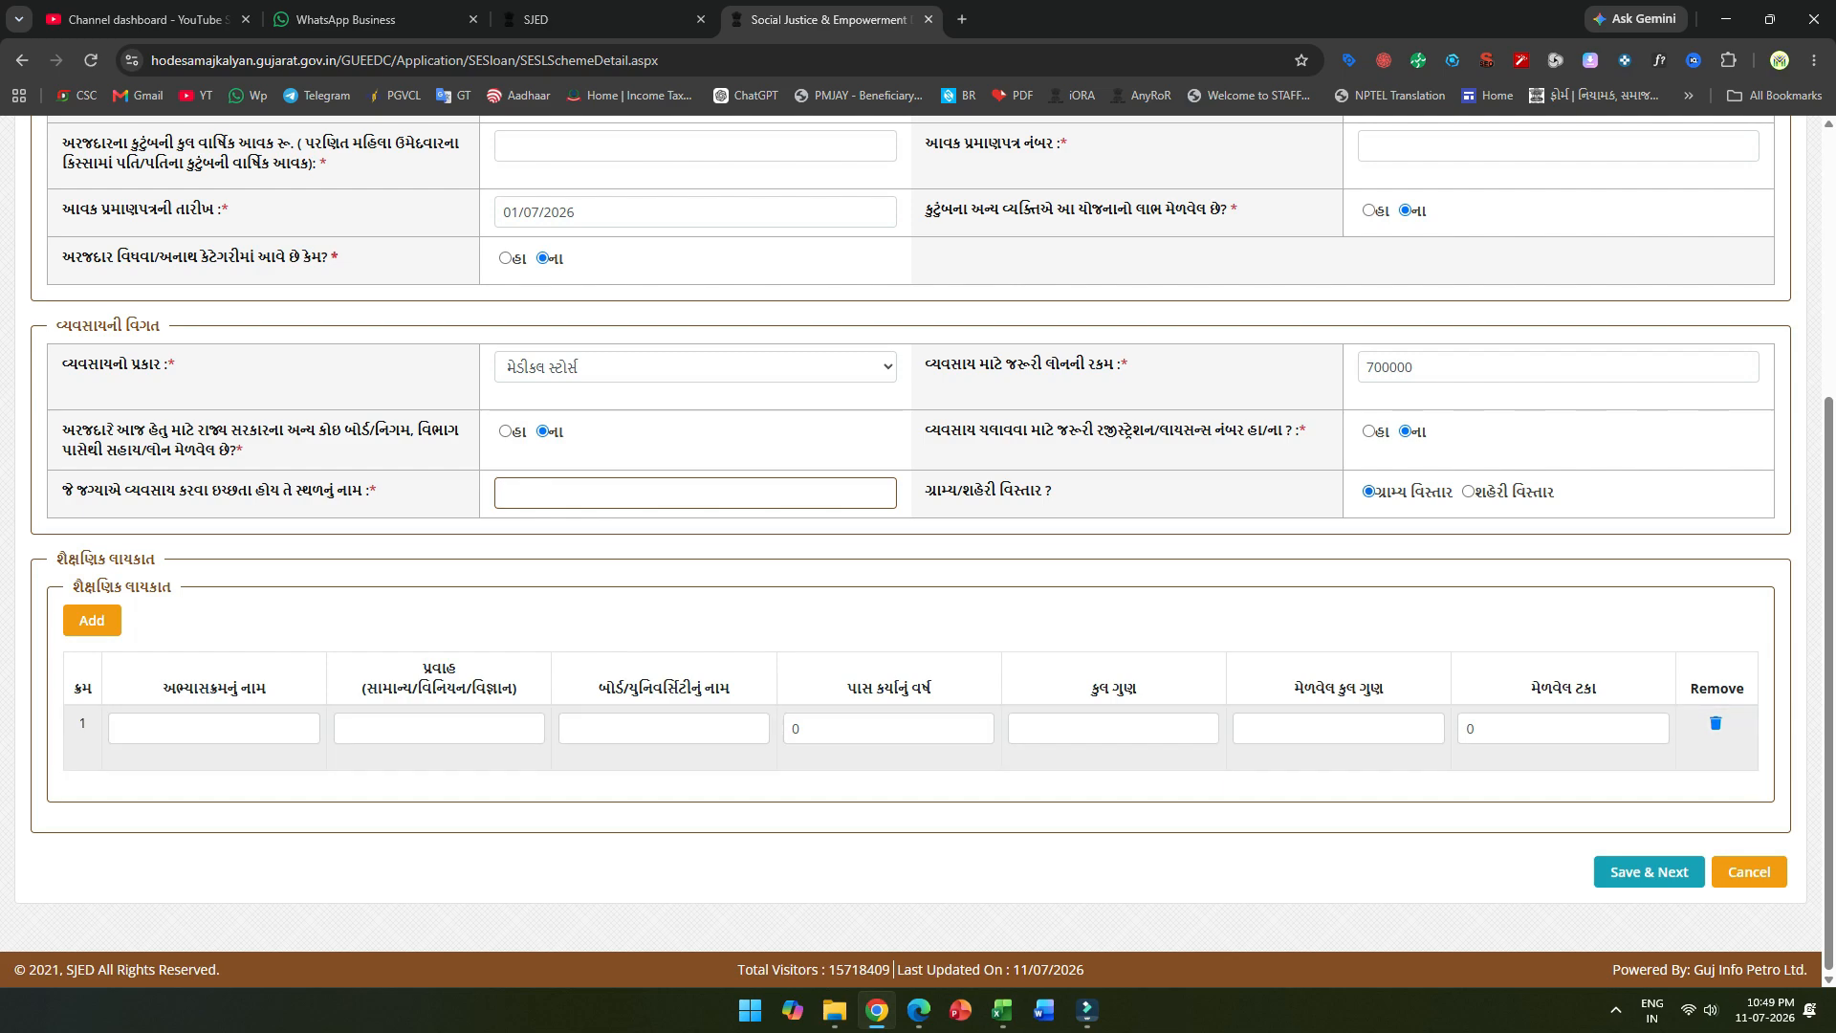
pyautogui.click(118, 728)
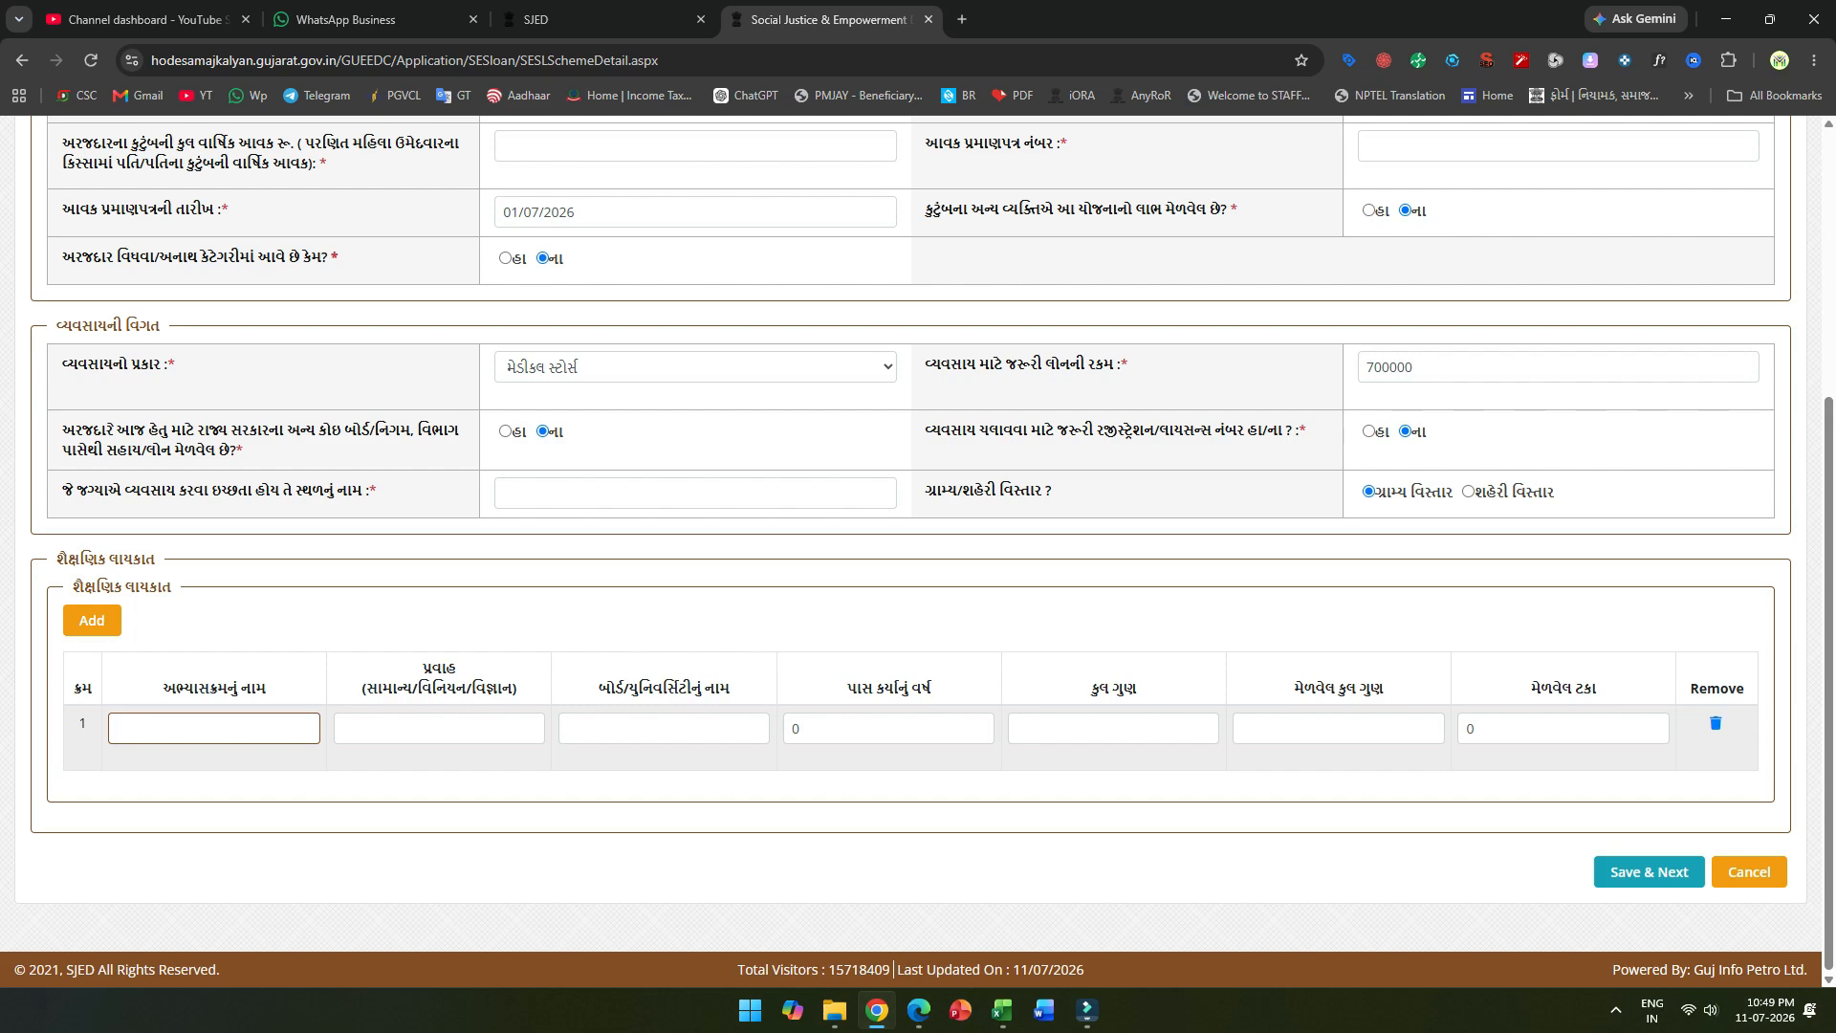
pyautogui.click(439, 727)
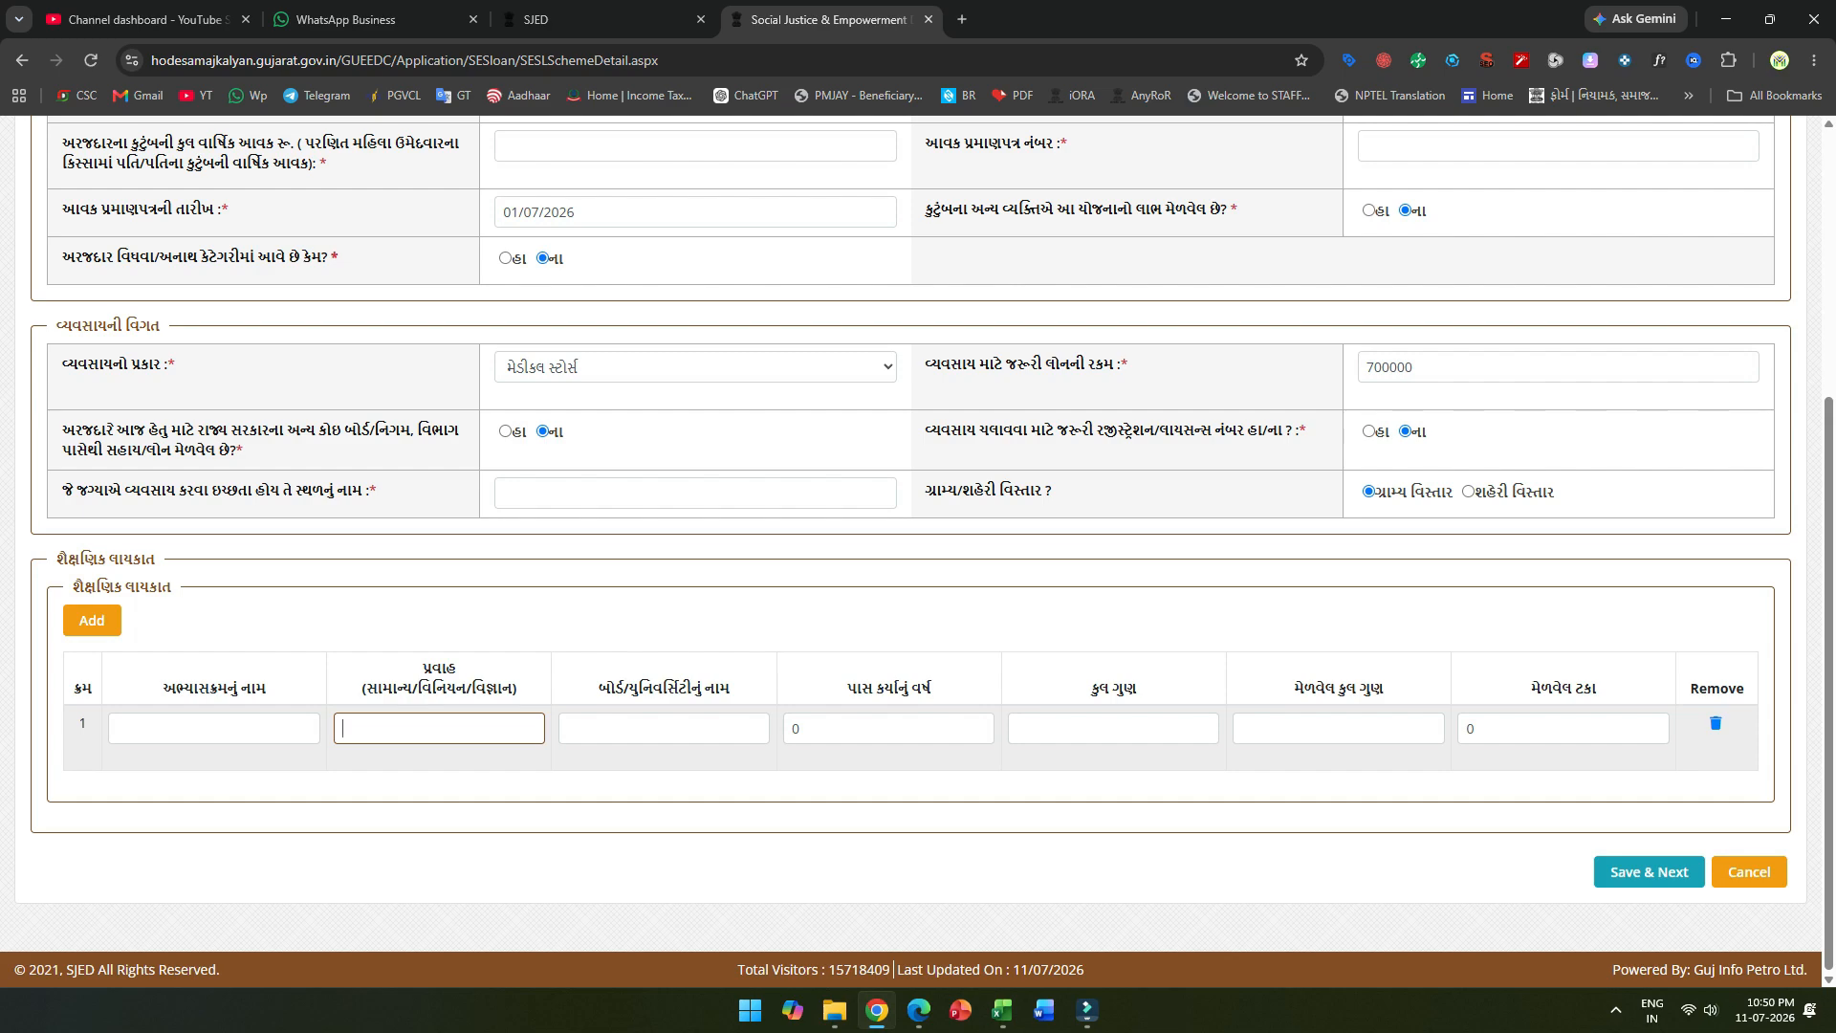
pyautogui.click(664, 728)
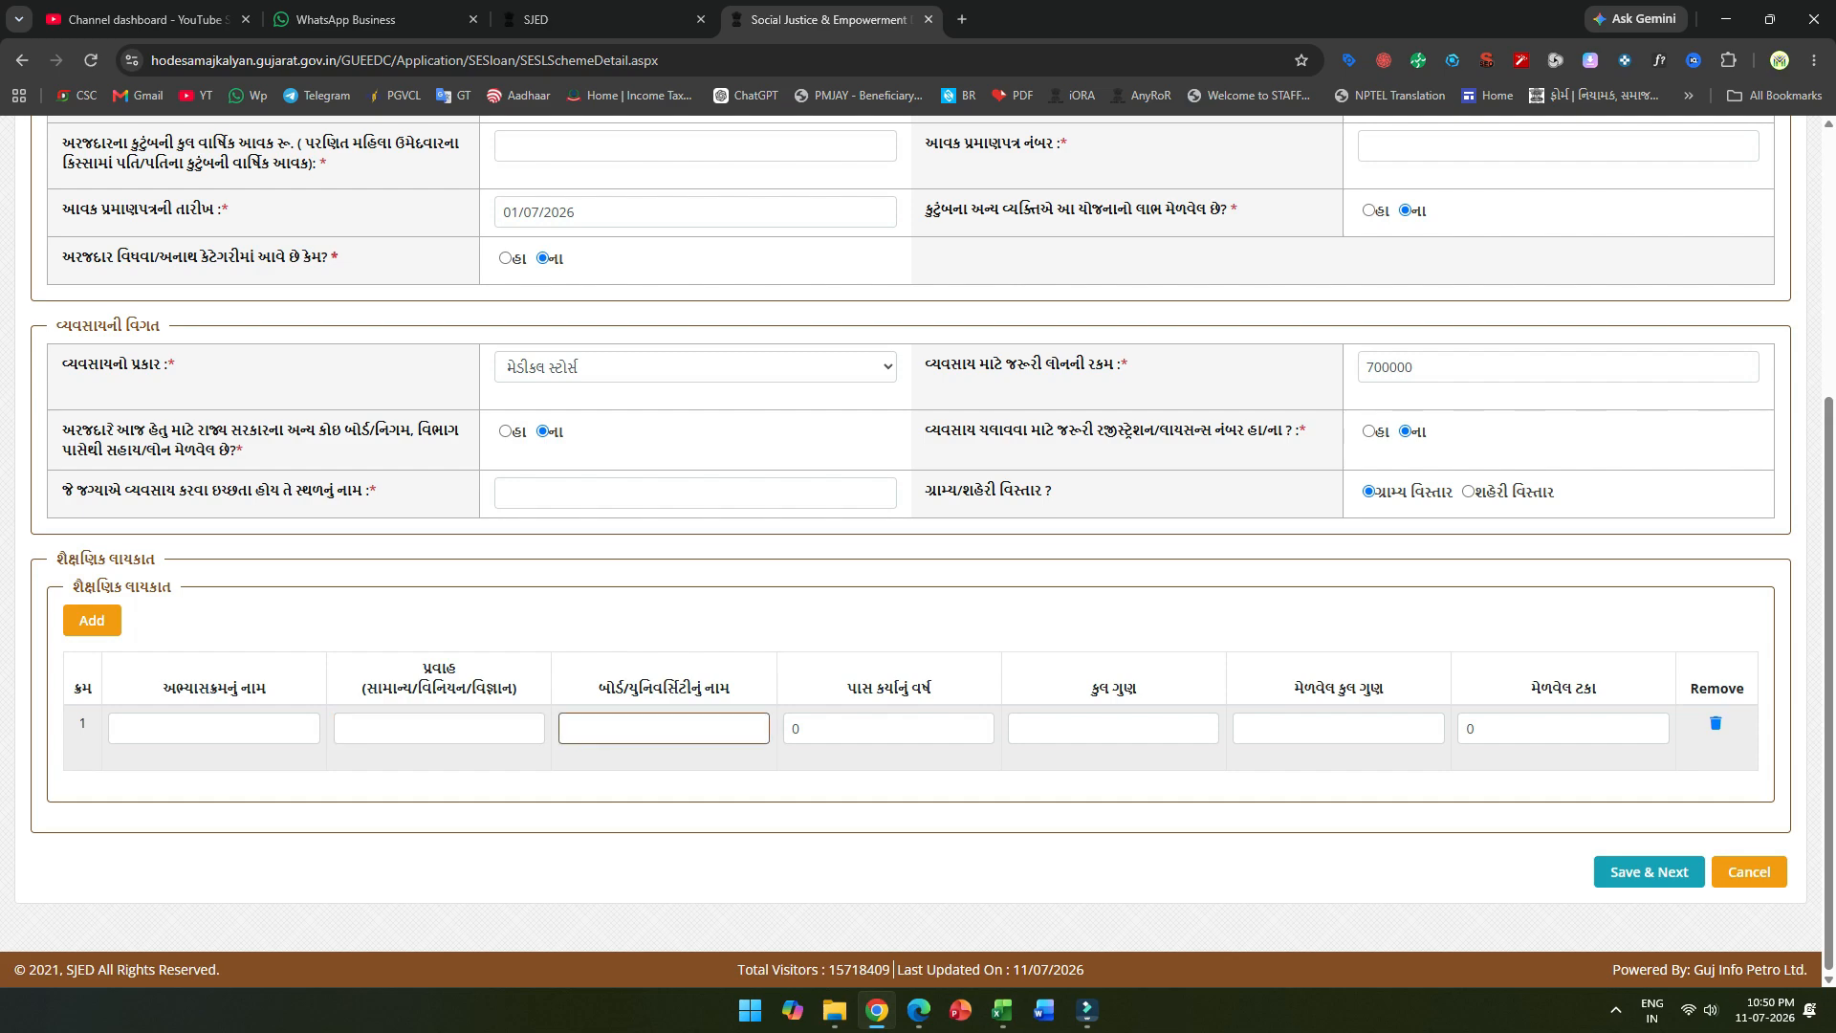
# - Complete the passing year and marks for education row 1, then Save & Next
pyautogui.press('Tab')
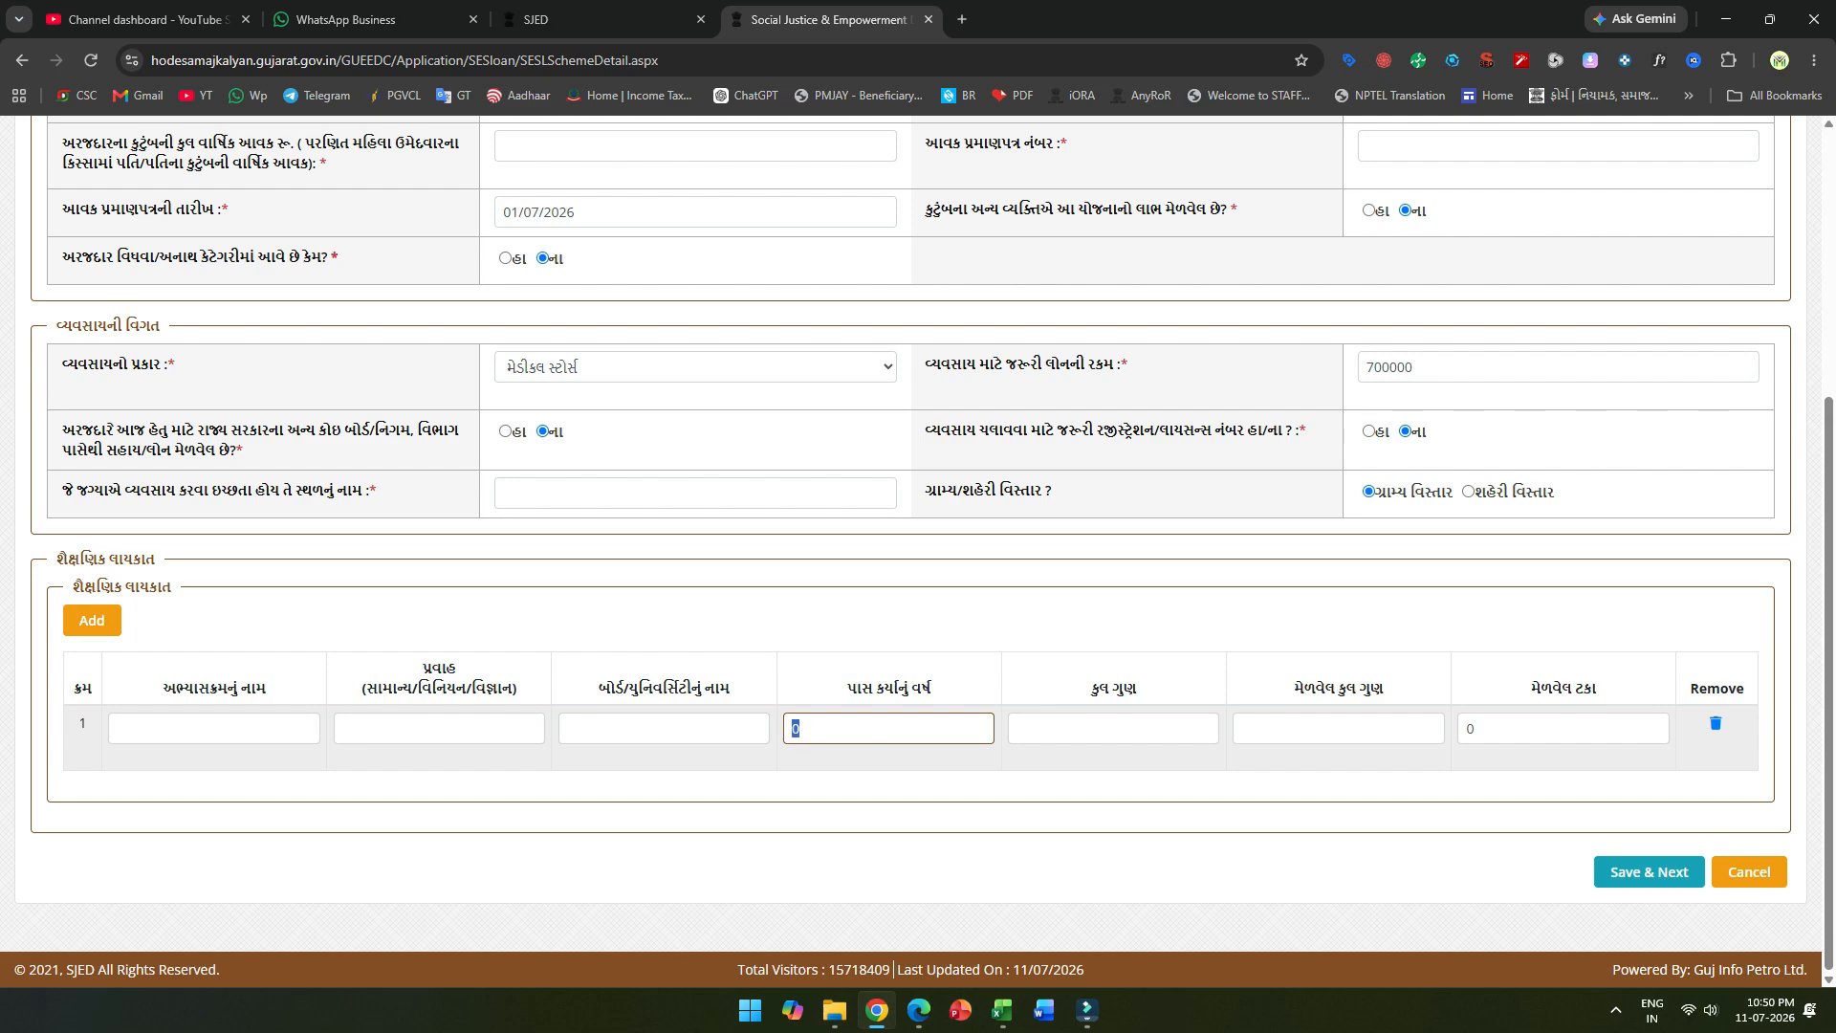
pyautogui.press('Tab')
pyautogui.press('Tab')
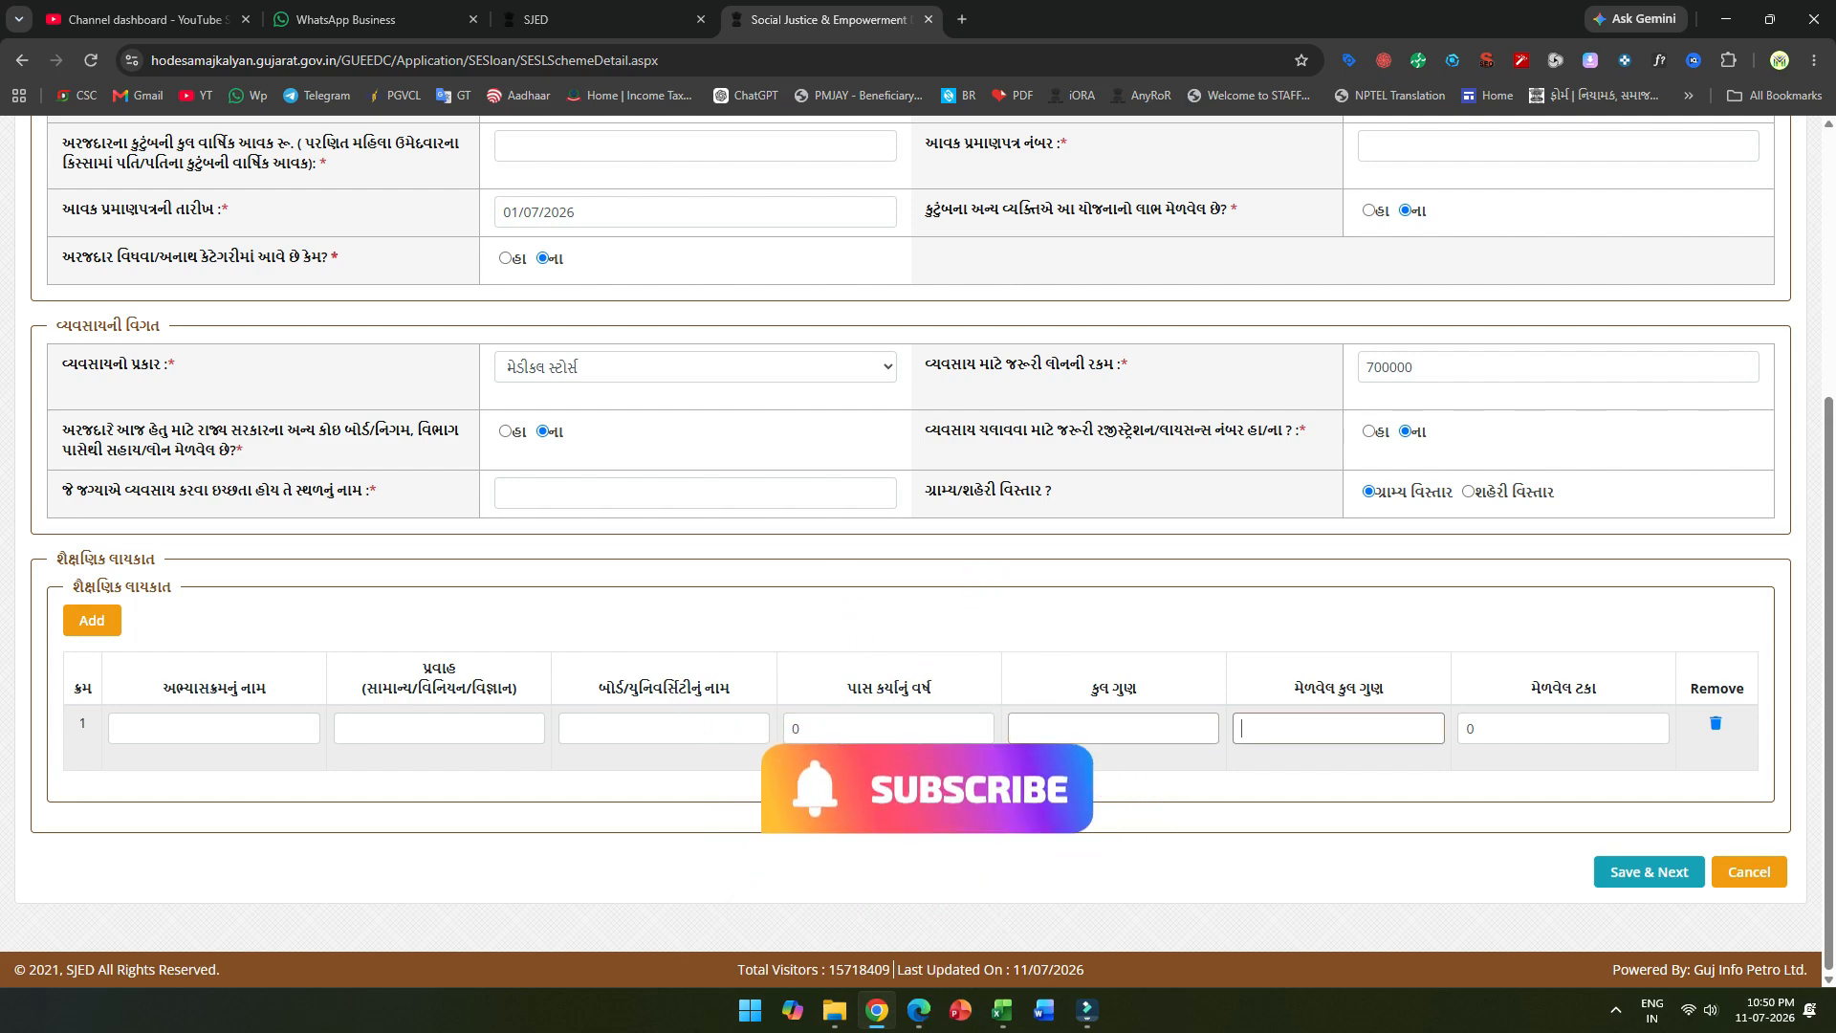
pyautogui.press('Tab')
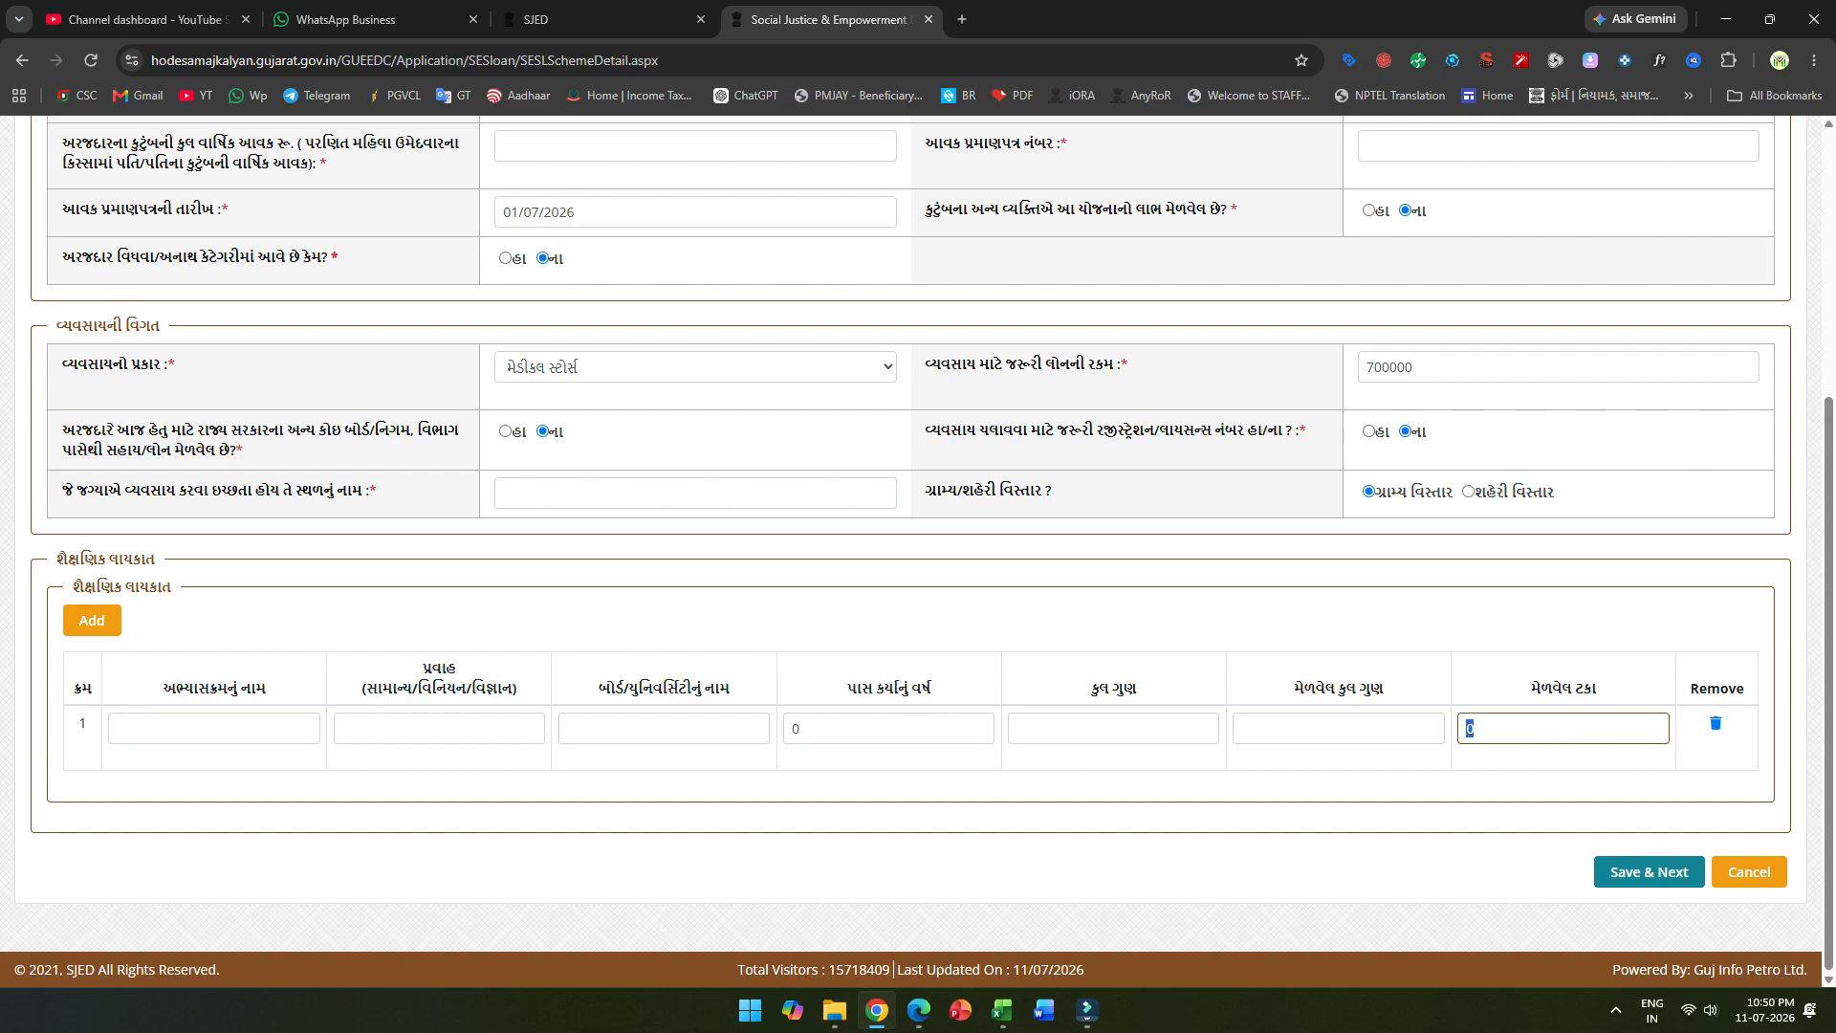
pyautogui.press('Return')
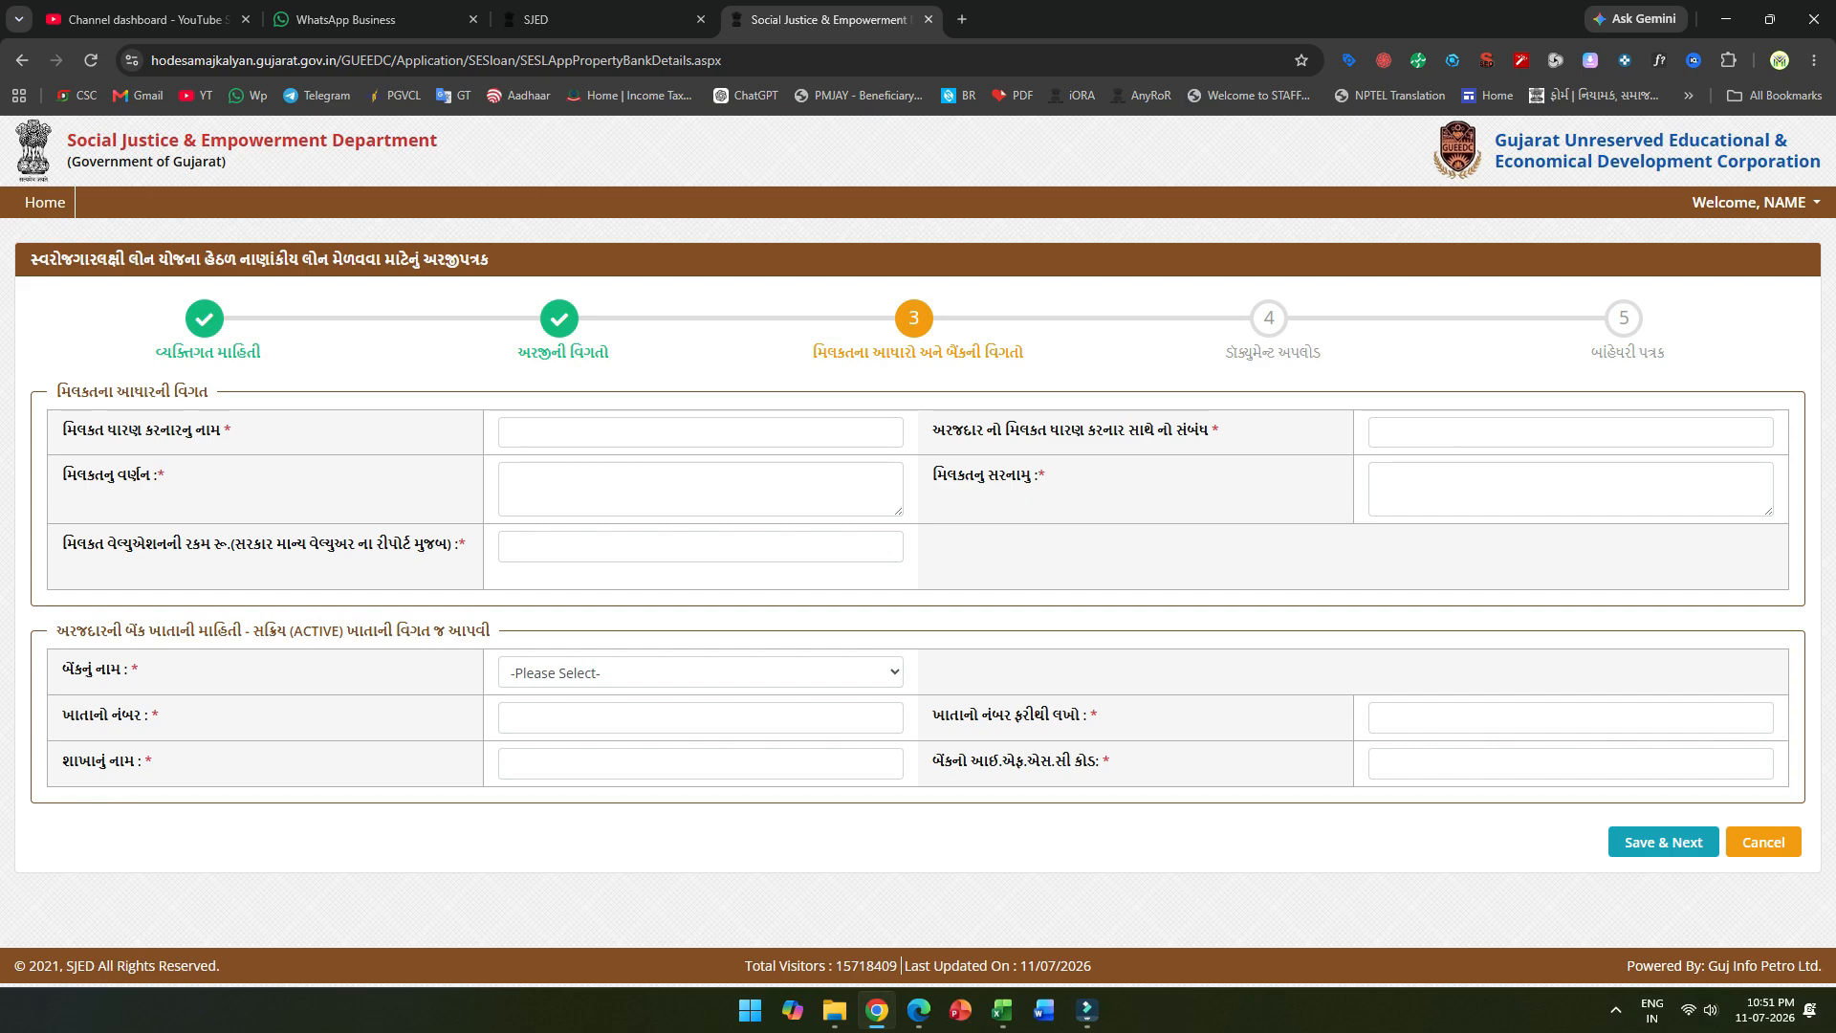
# - Fill in the property holder's name, relationship, property description and address
pyautogui.click(700, 431)
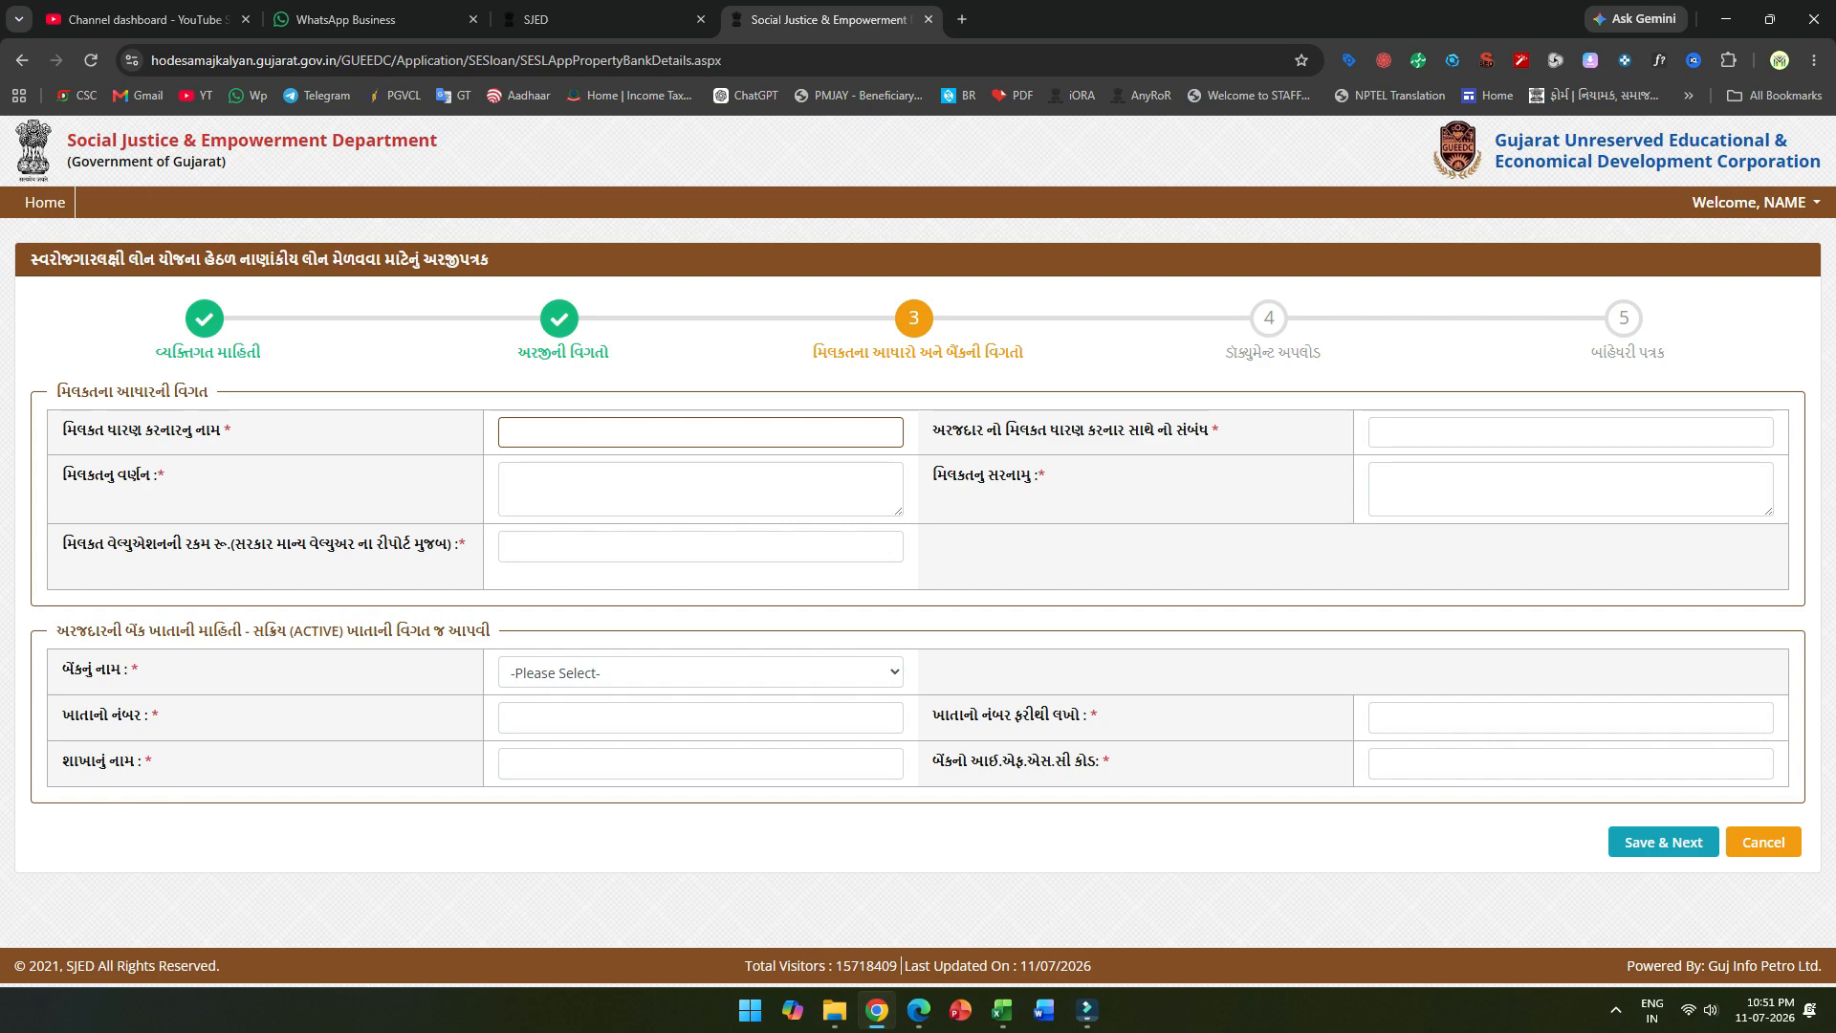
pyautogui.click(1571, 431)
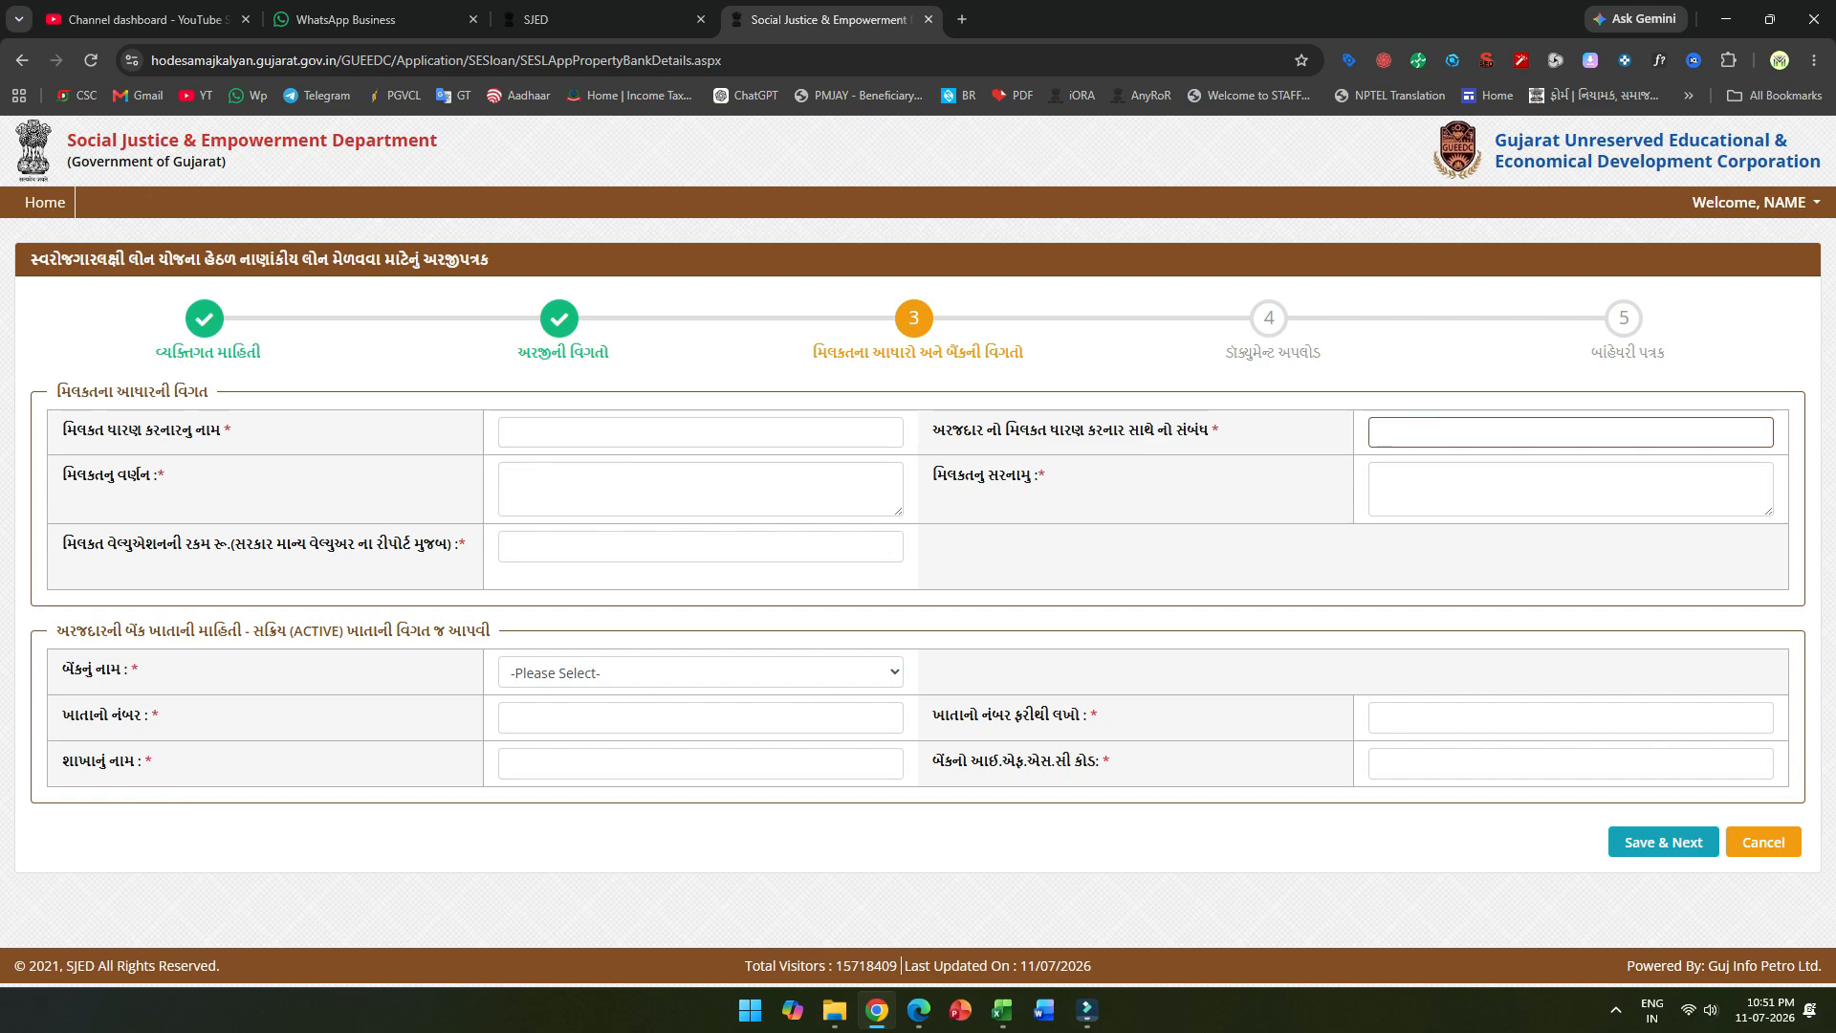
pyautogui.click(508, 479)
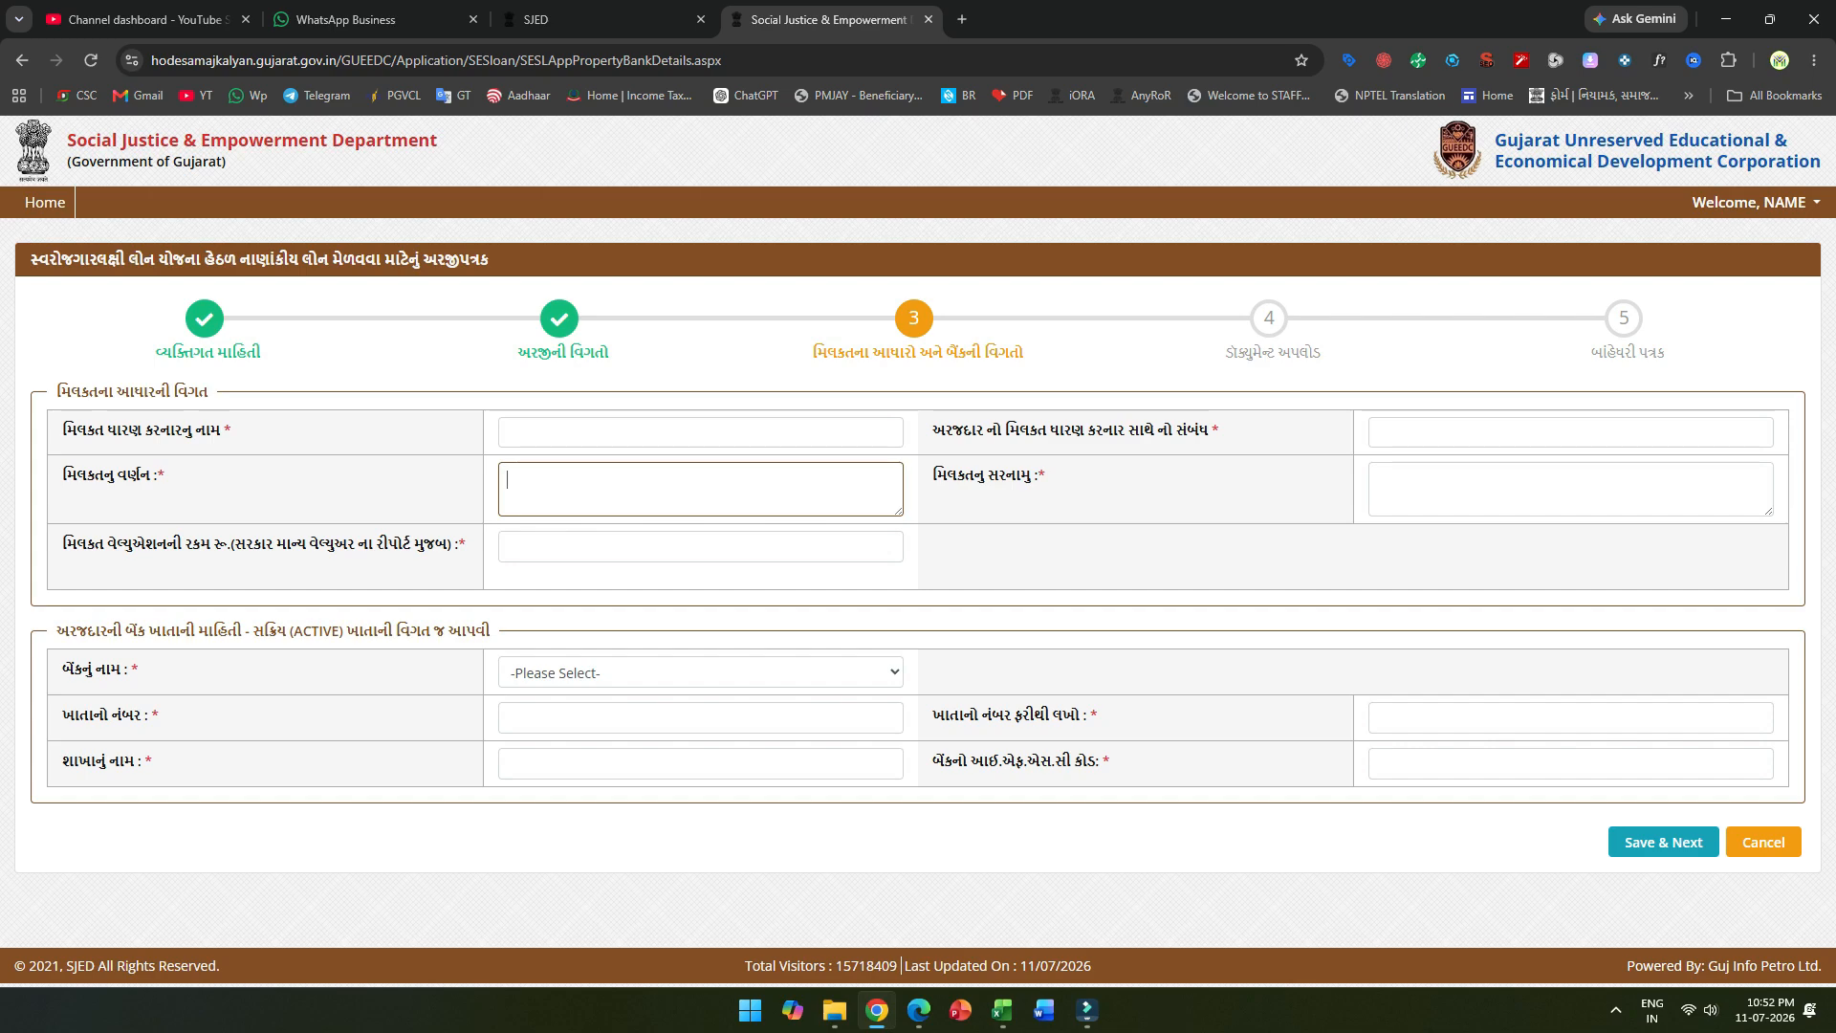
pyautogui.click(1570, 489)
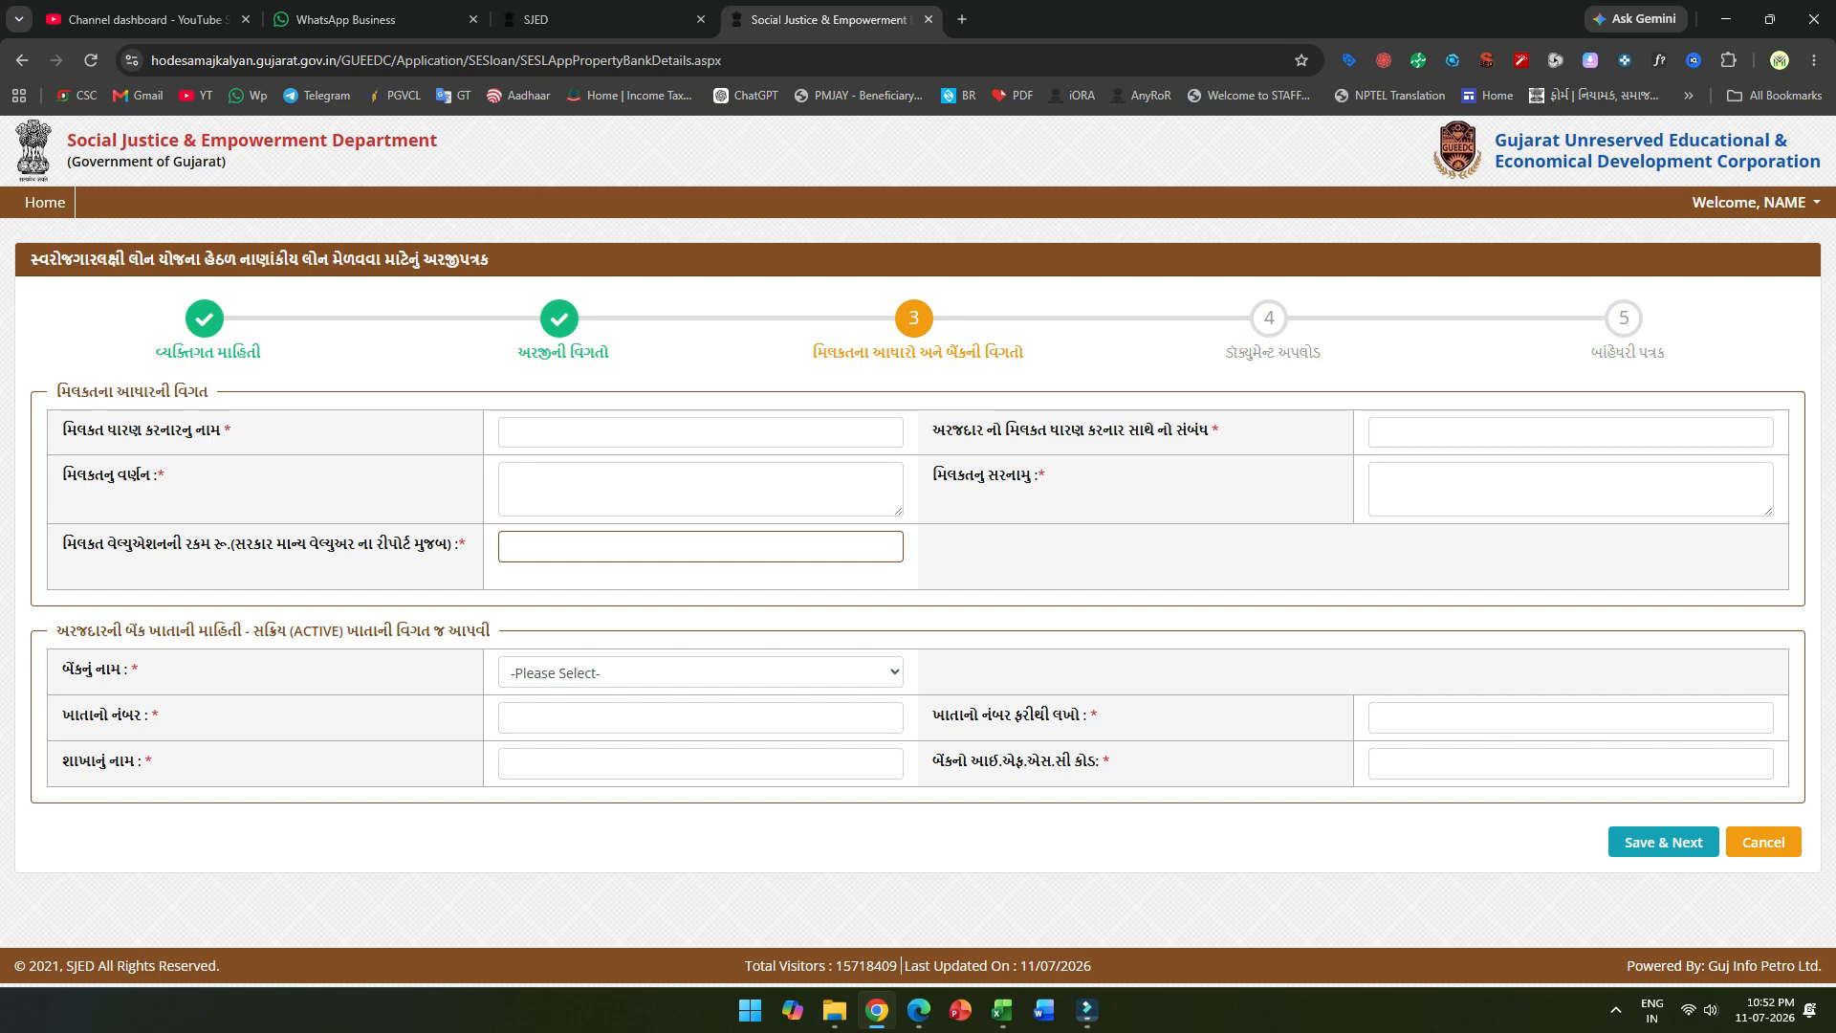
# - Choose BANK OF BARODA, enter account number twice, branch and IFSC, then Save & Next
pyautogui.click(701, 672)
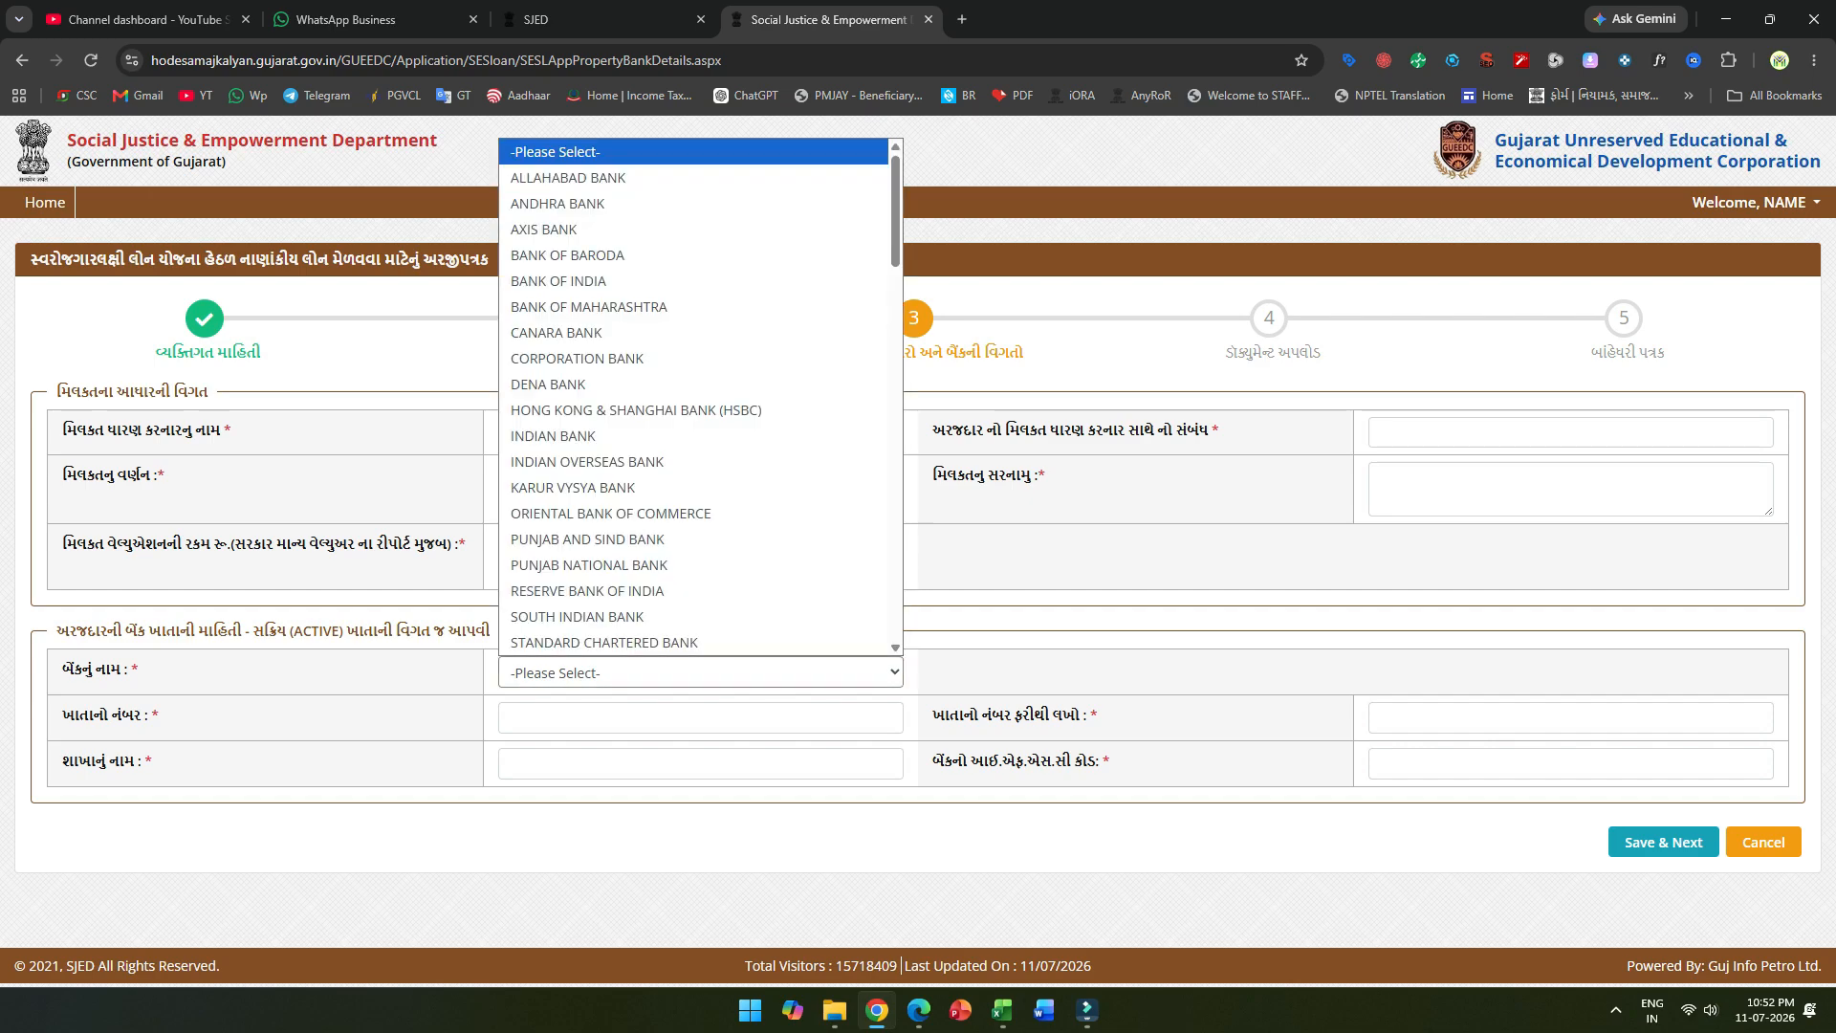
pyautogui.click(567, 254)
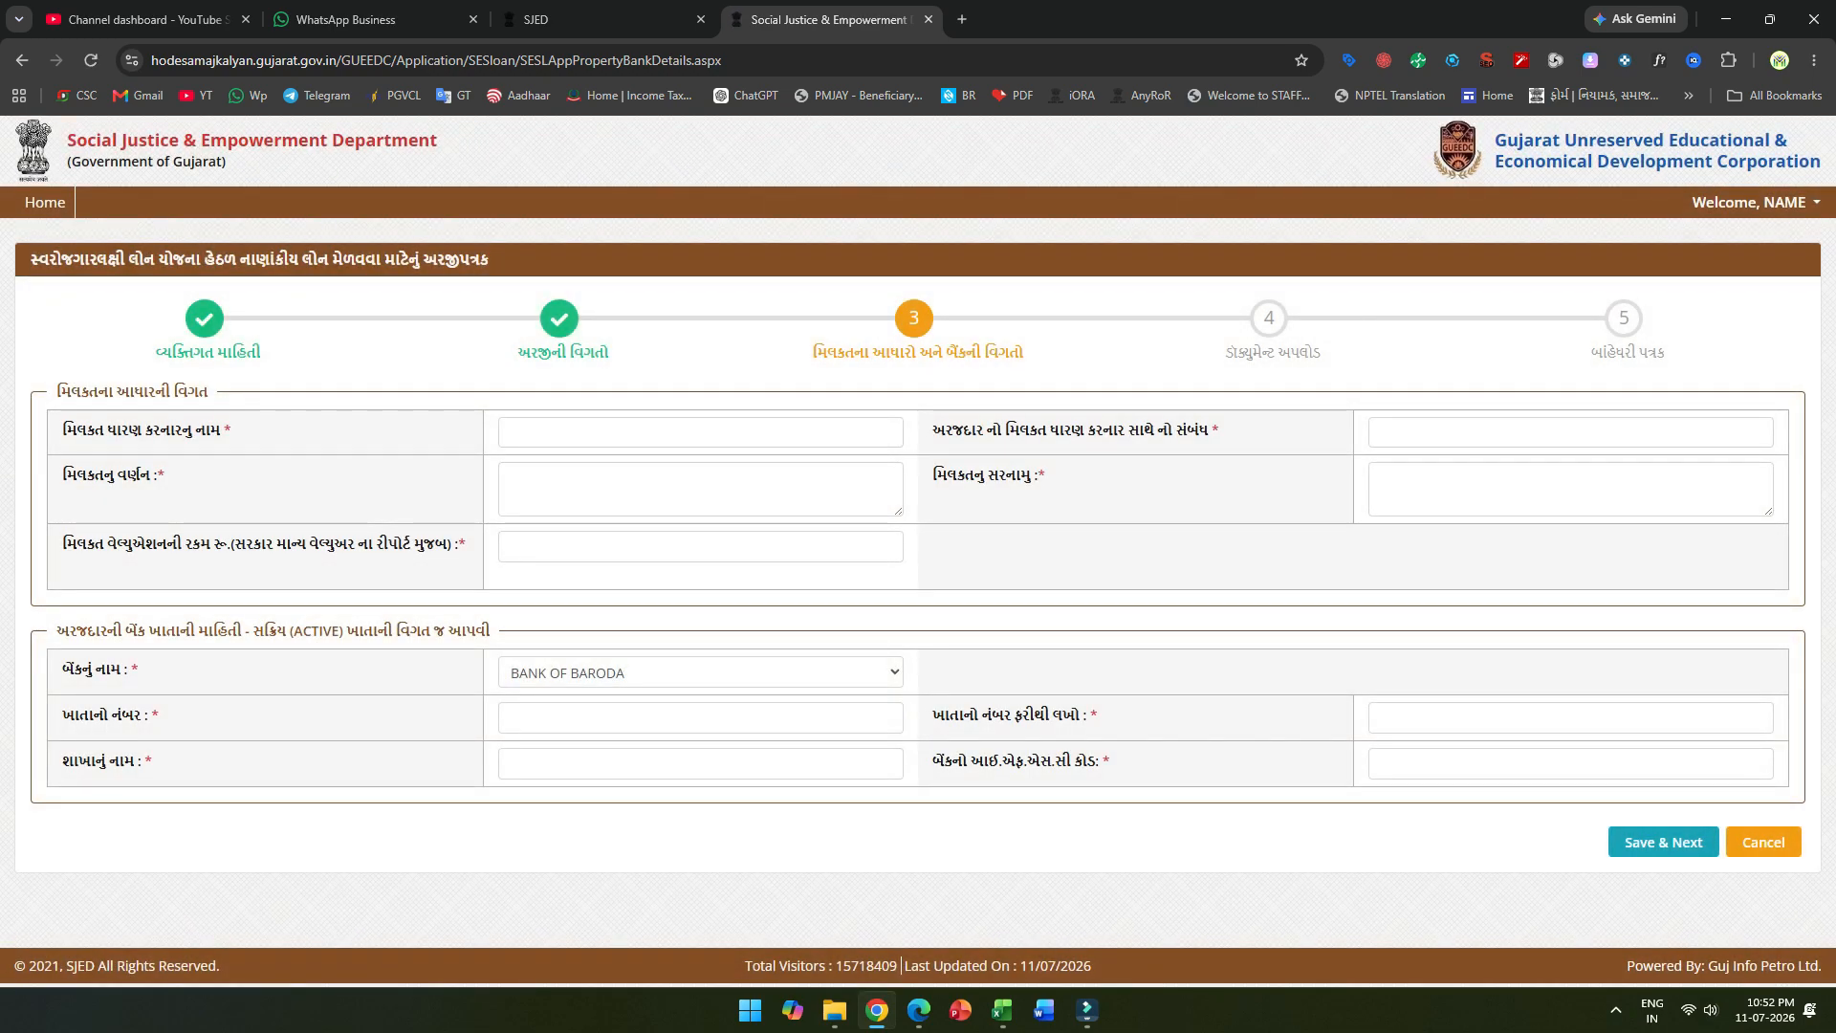
pyautogui.click(700, 718)
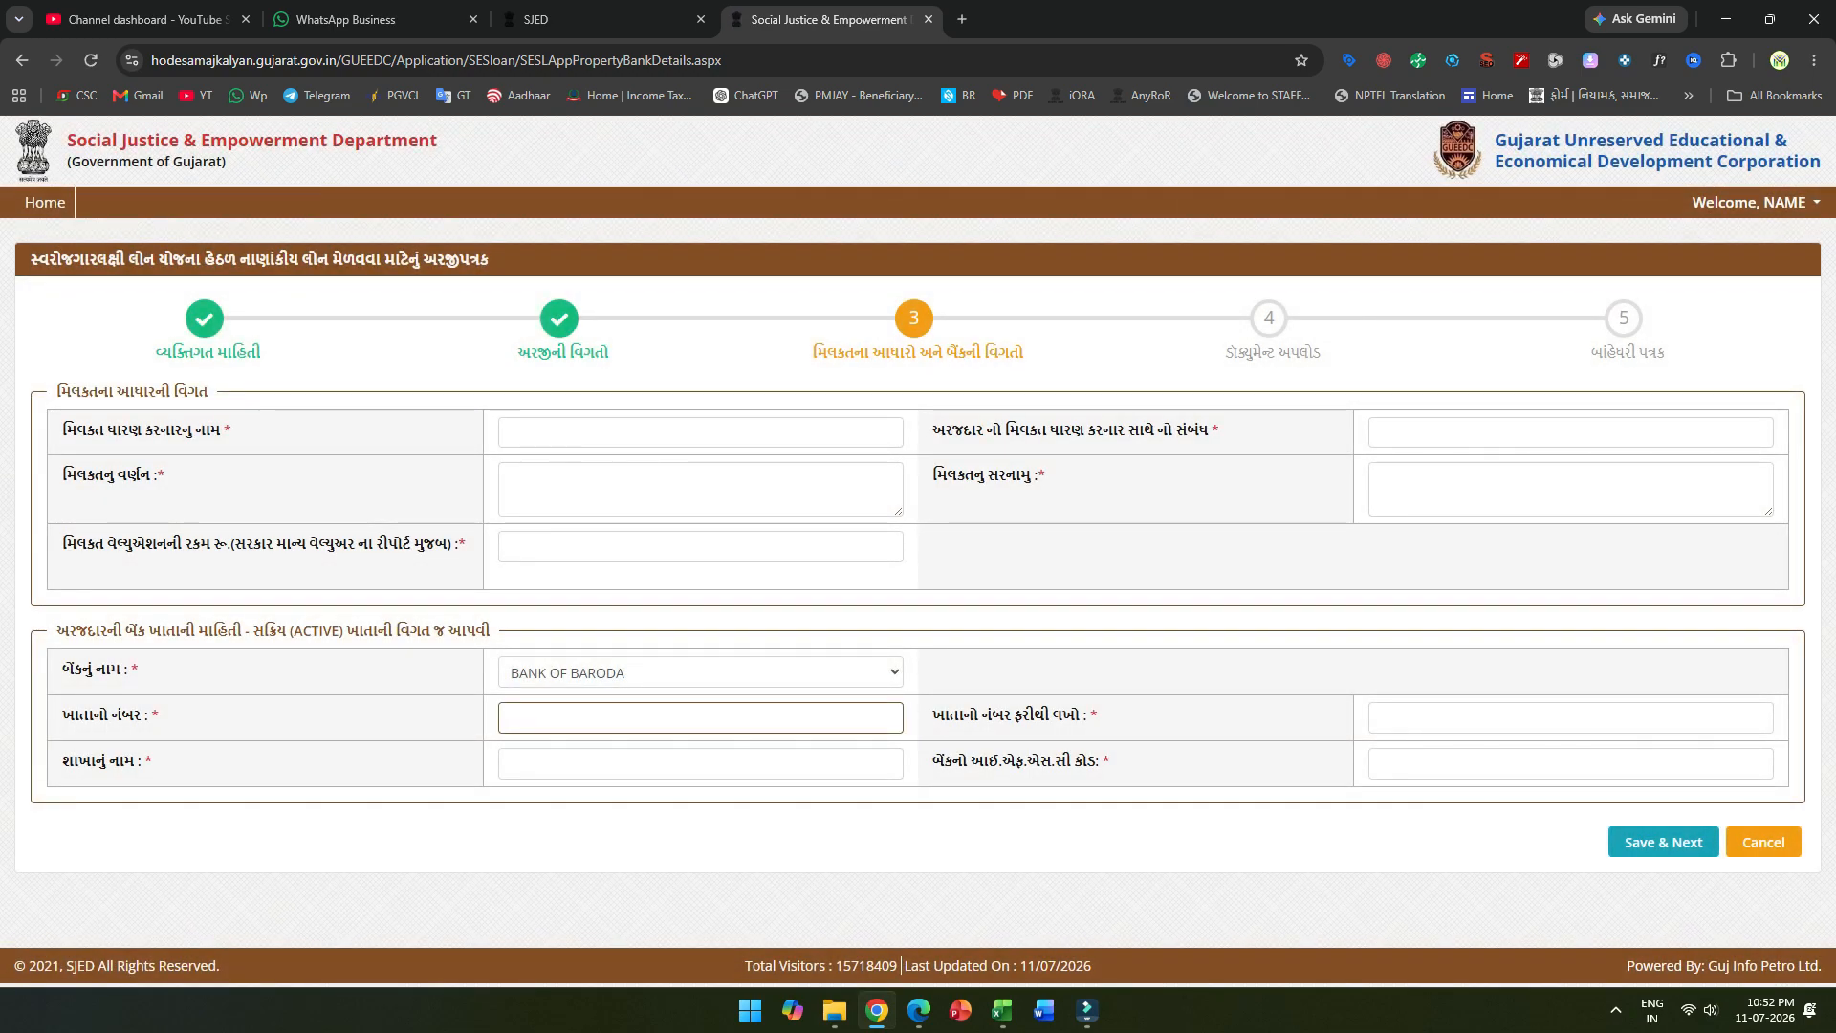
pyautogui.click(1378, 717)
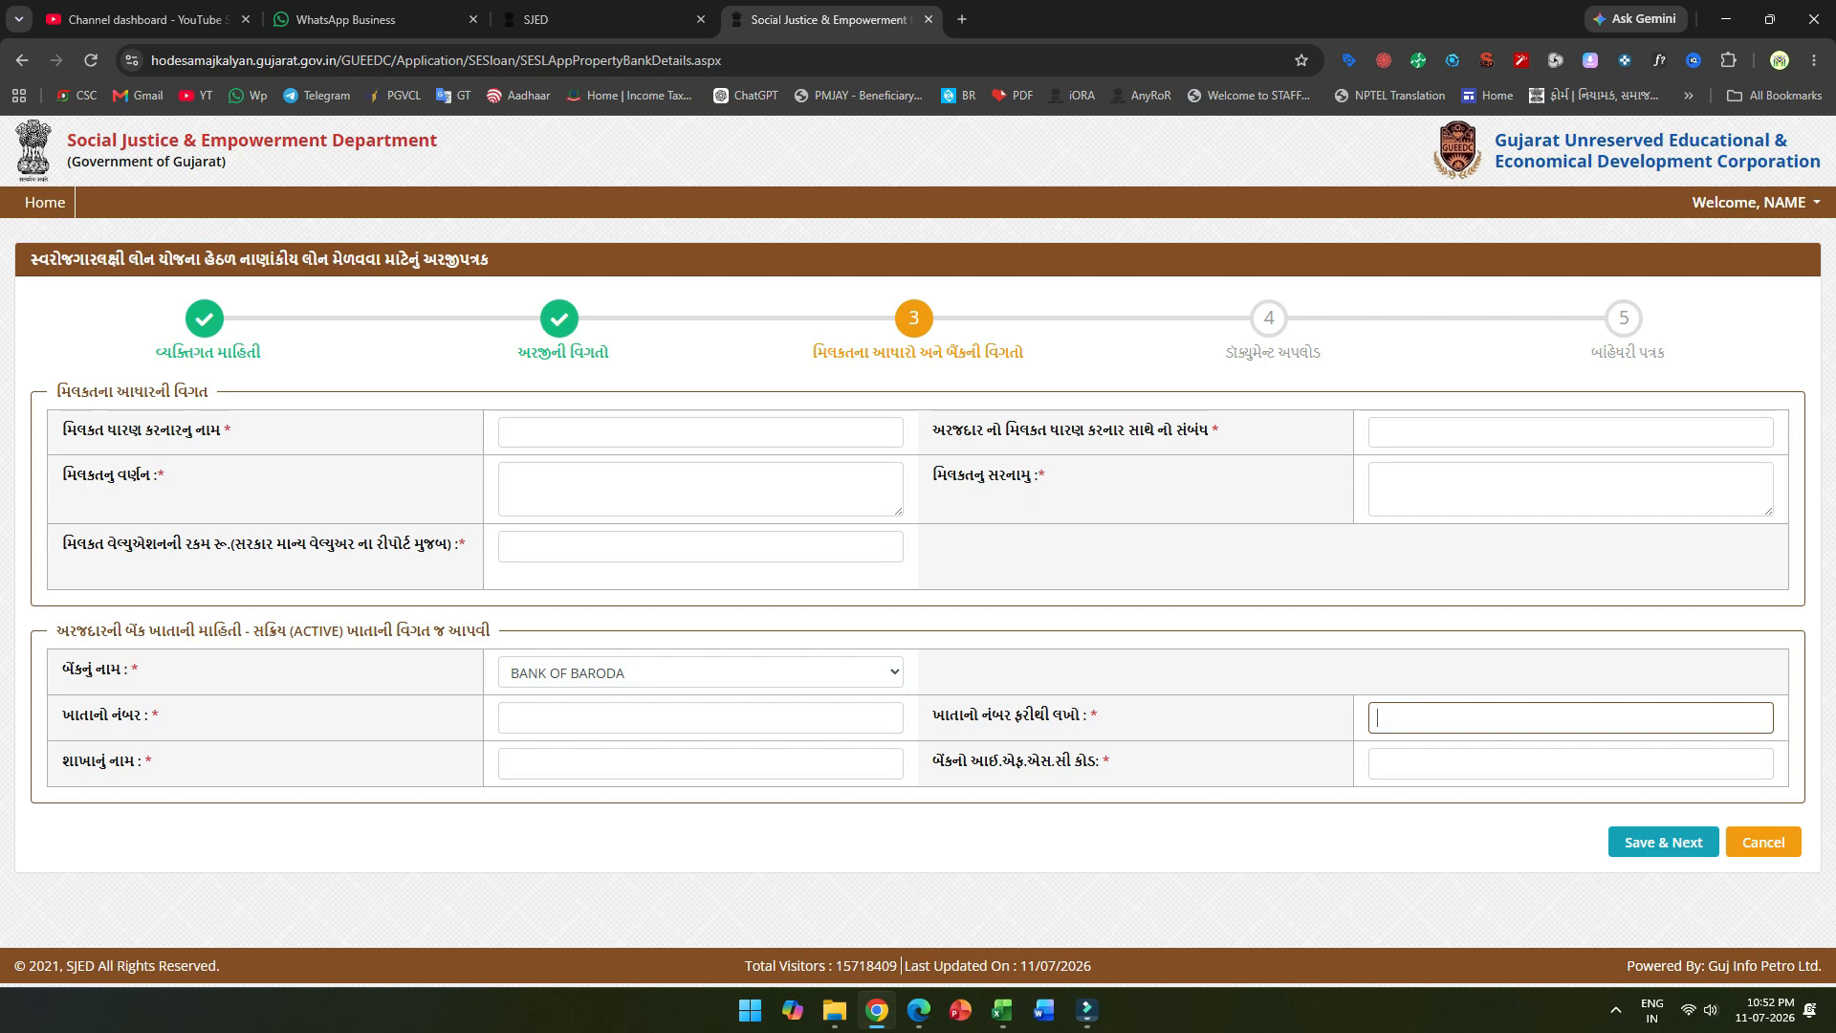
pyautogui.click(700, 763)
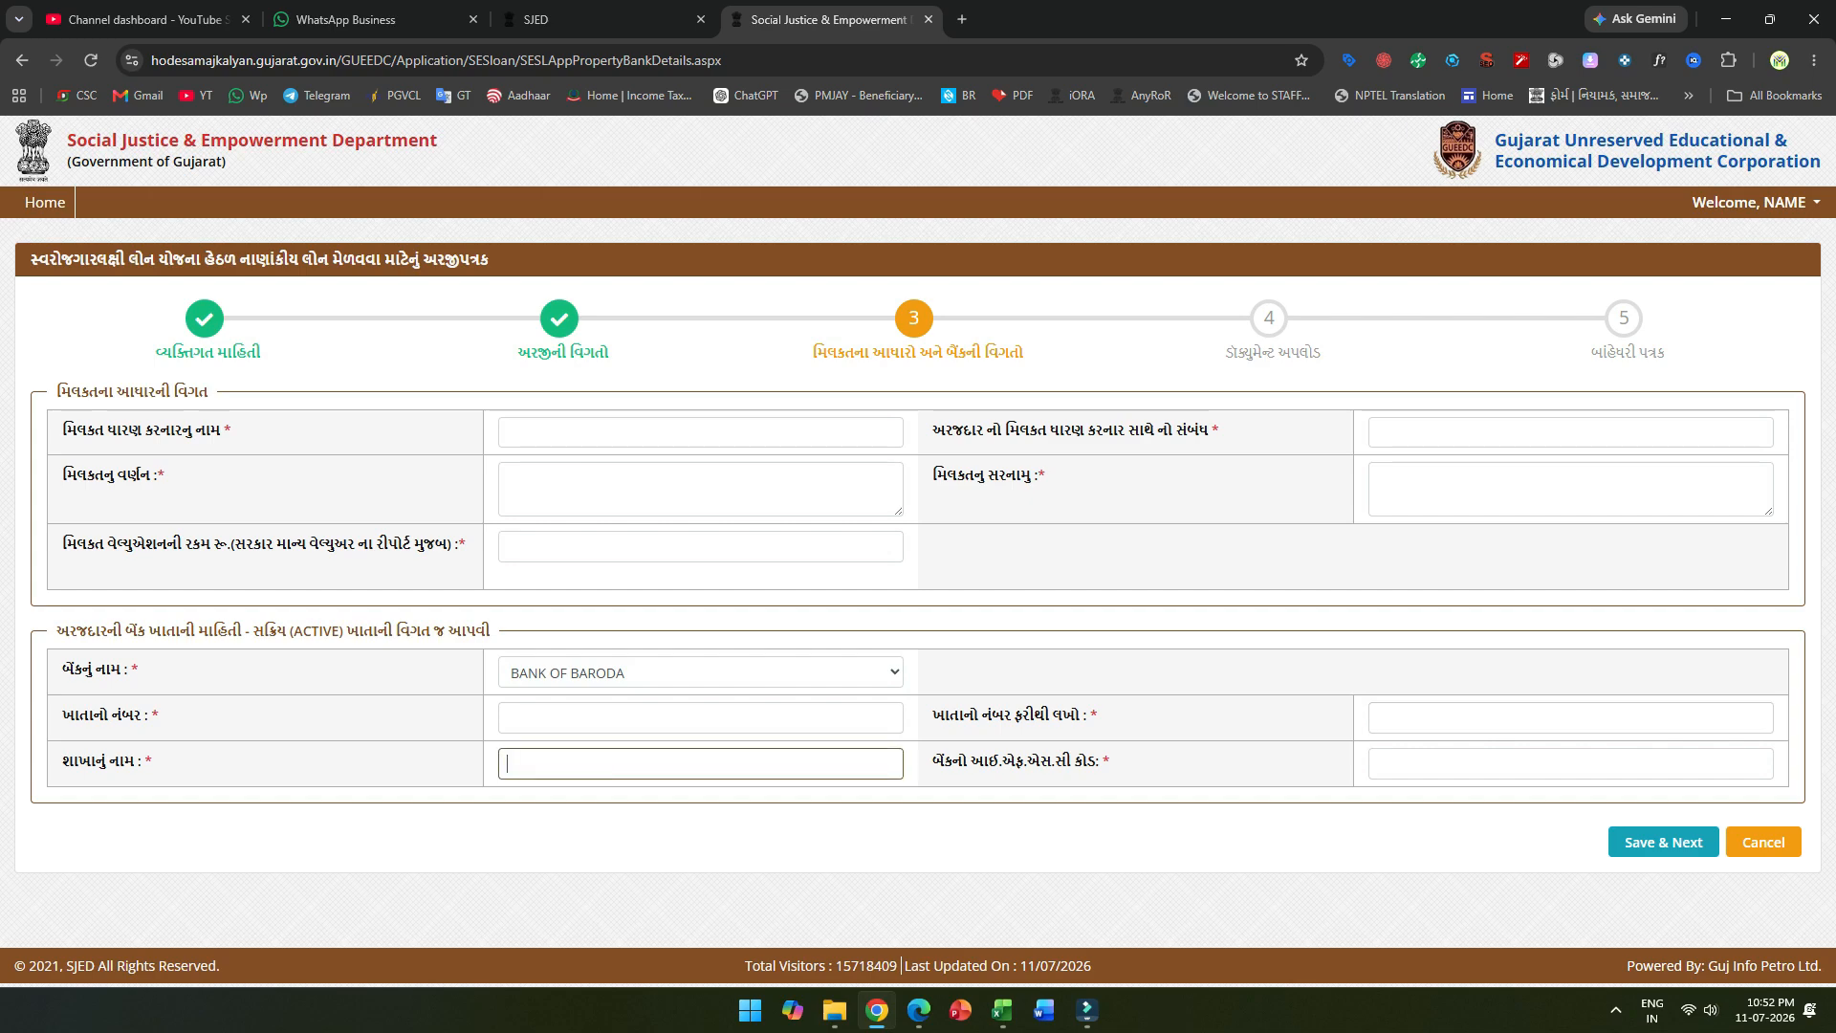
pyautogui.click(1378, 763)
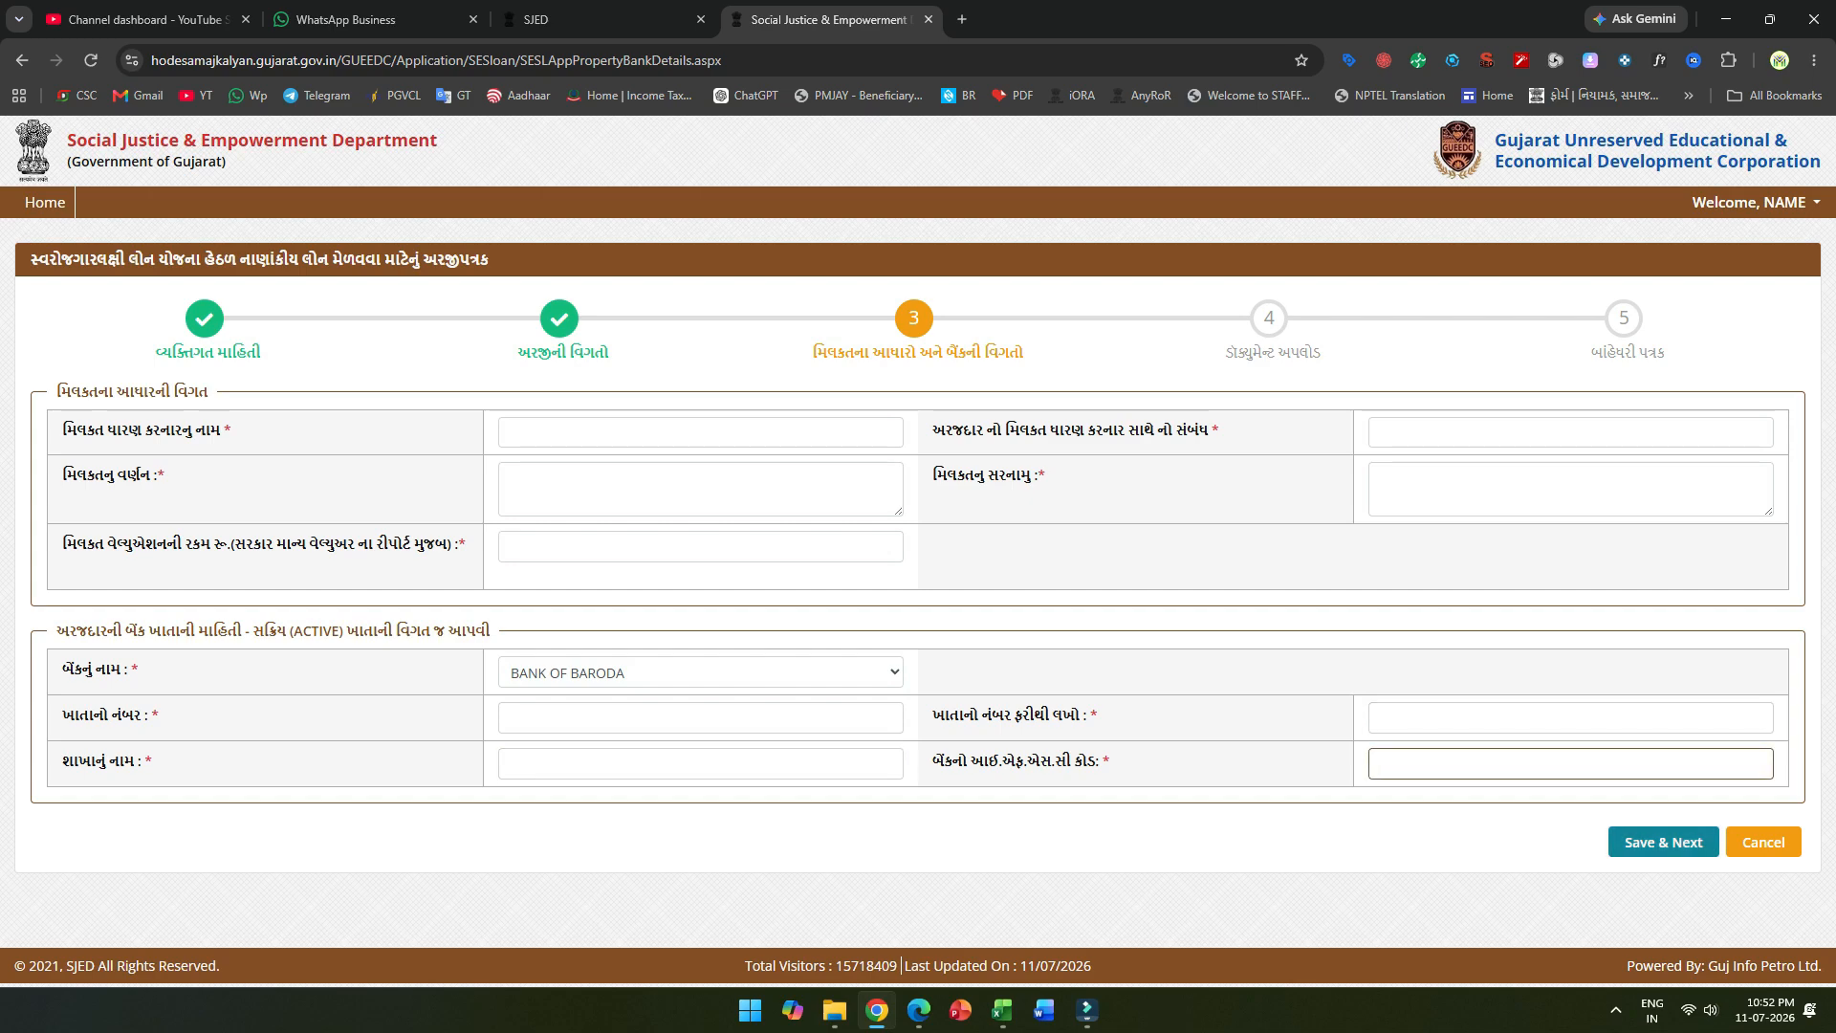
pyautogui.press('Return')
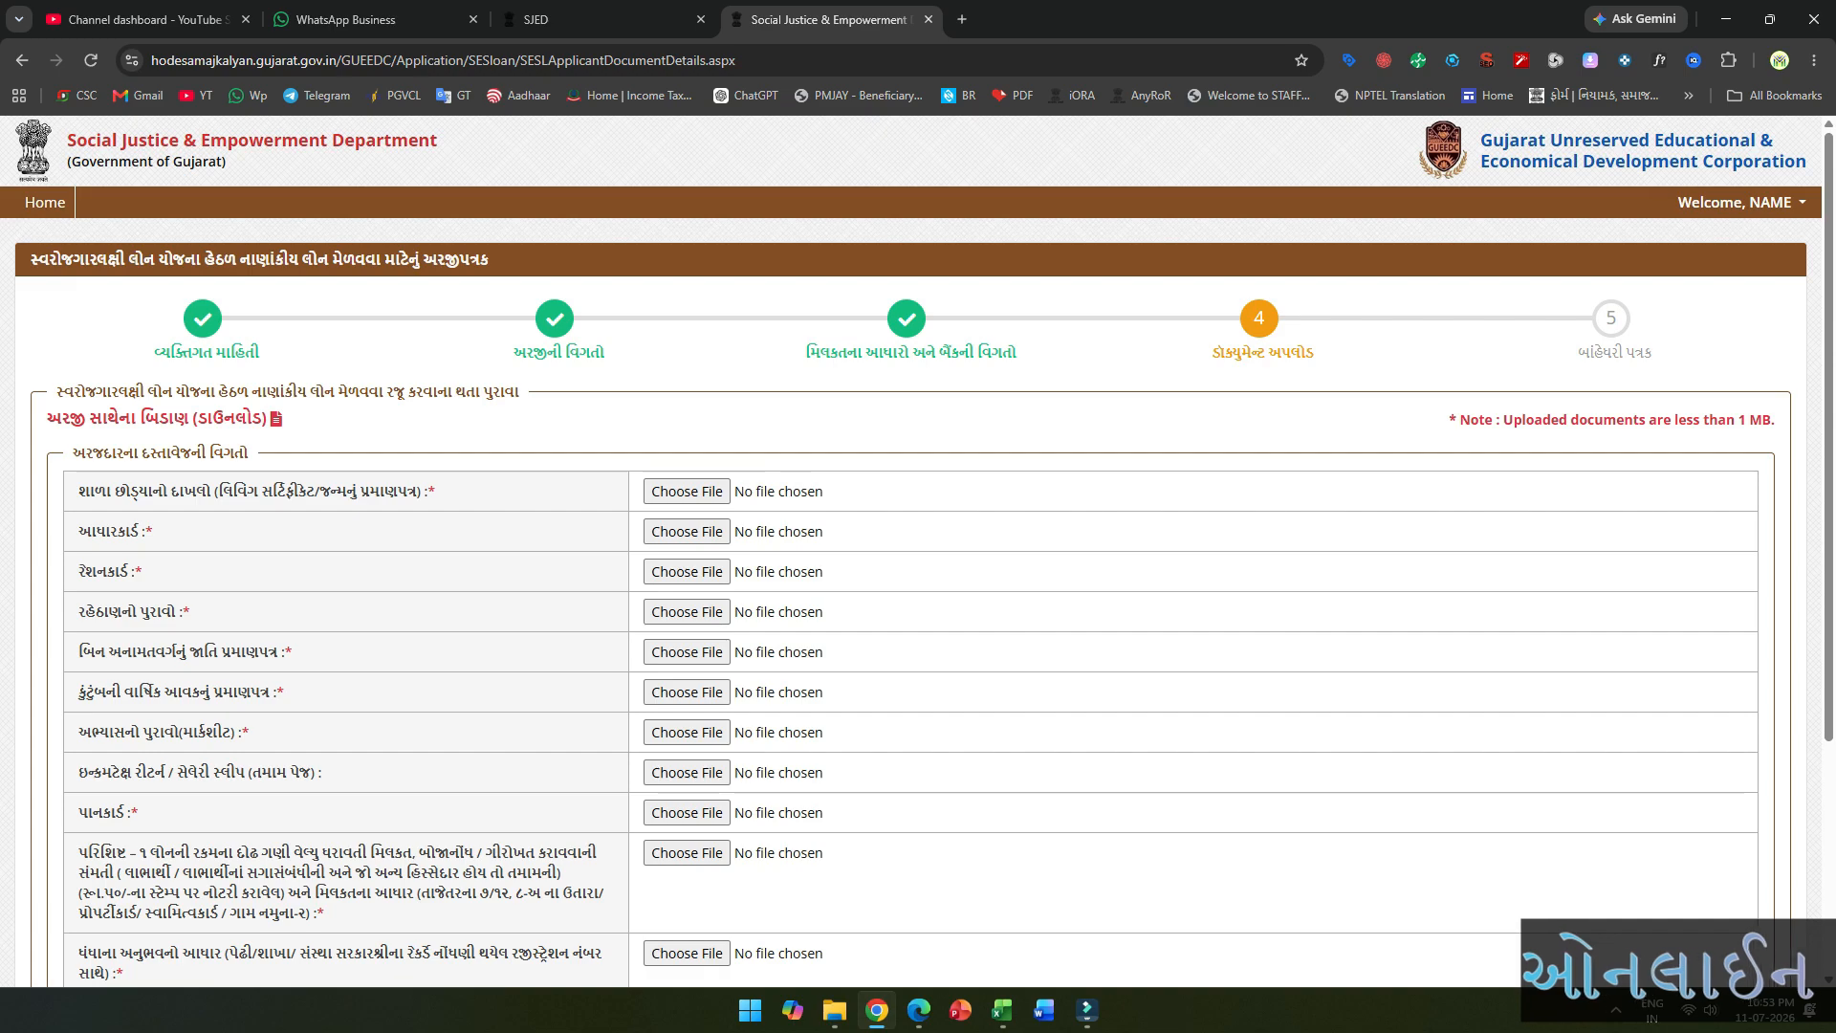
# - Scroll the document upload list without choosing files and continue to the step 5 declaration
pyautogui.moveTo(1663, 419); pyautogui.dragTo(1770, 419)
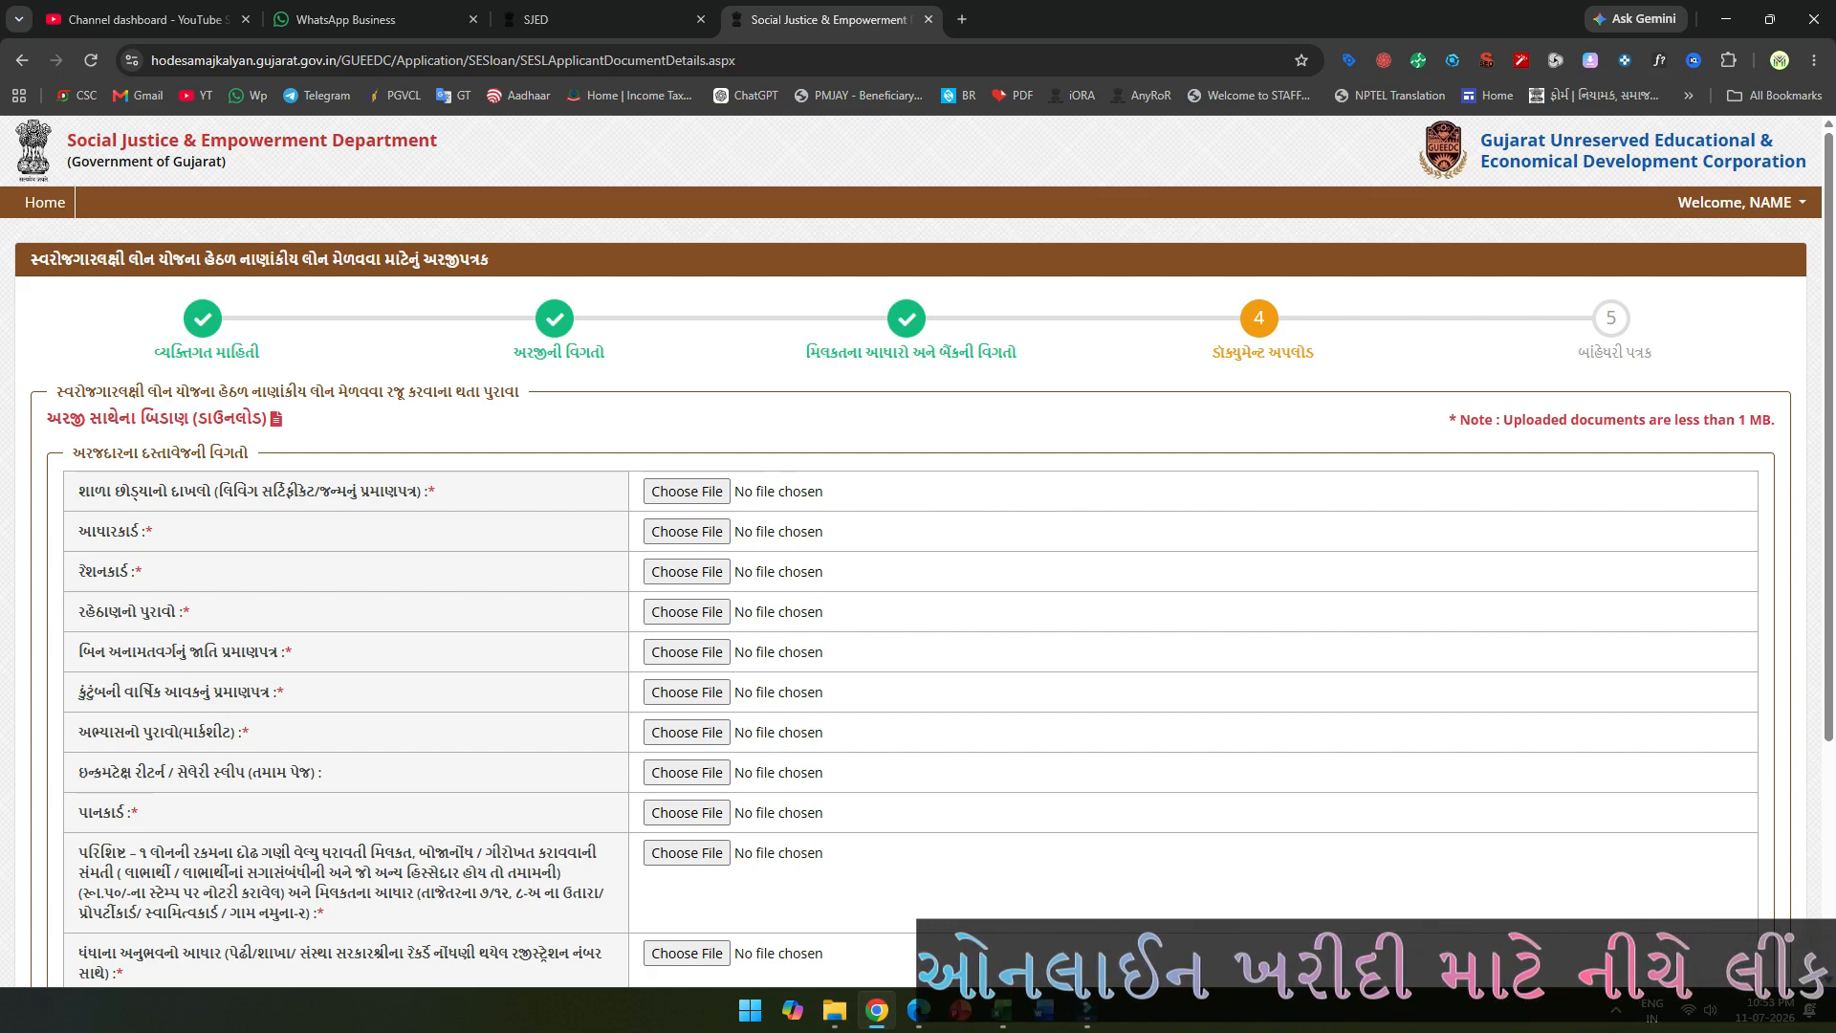
pyautogui.scroll(-1, 687, 490)
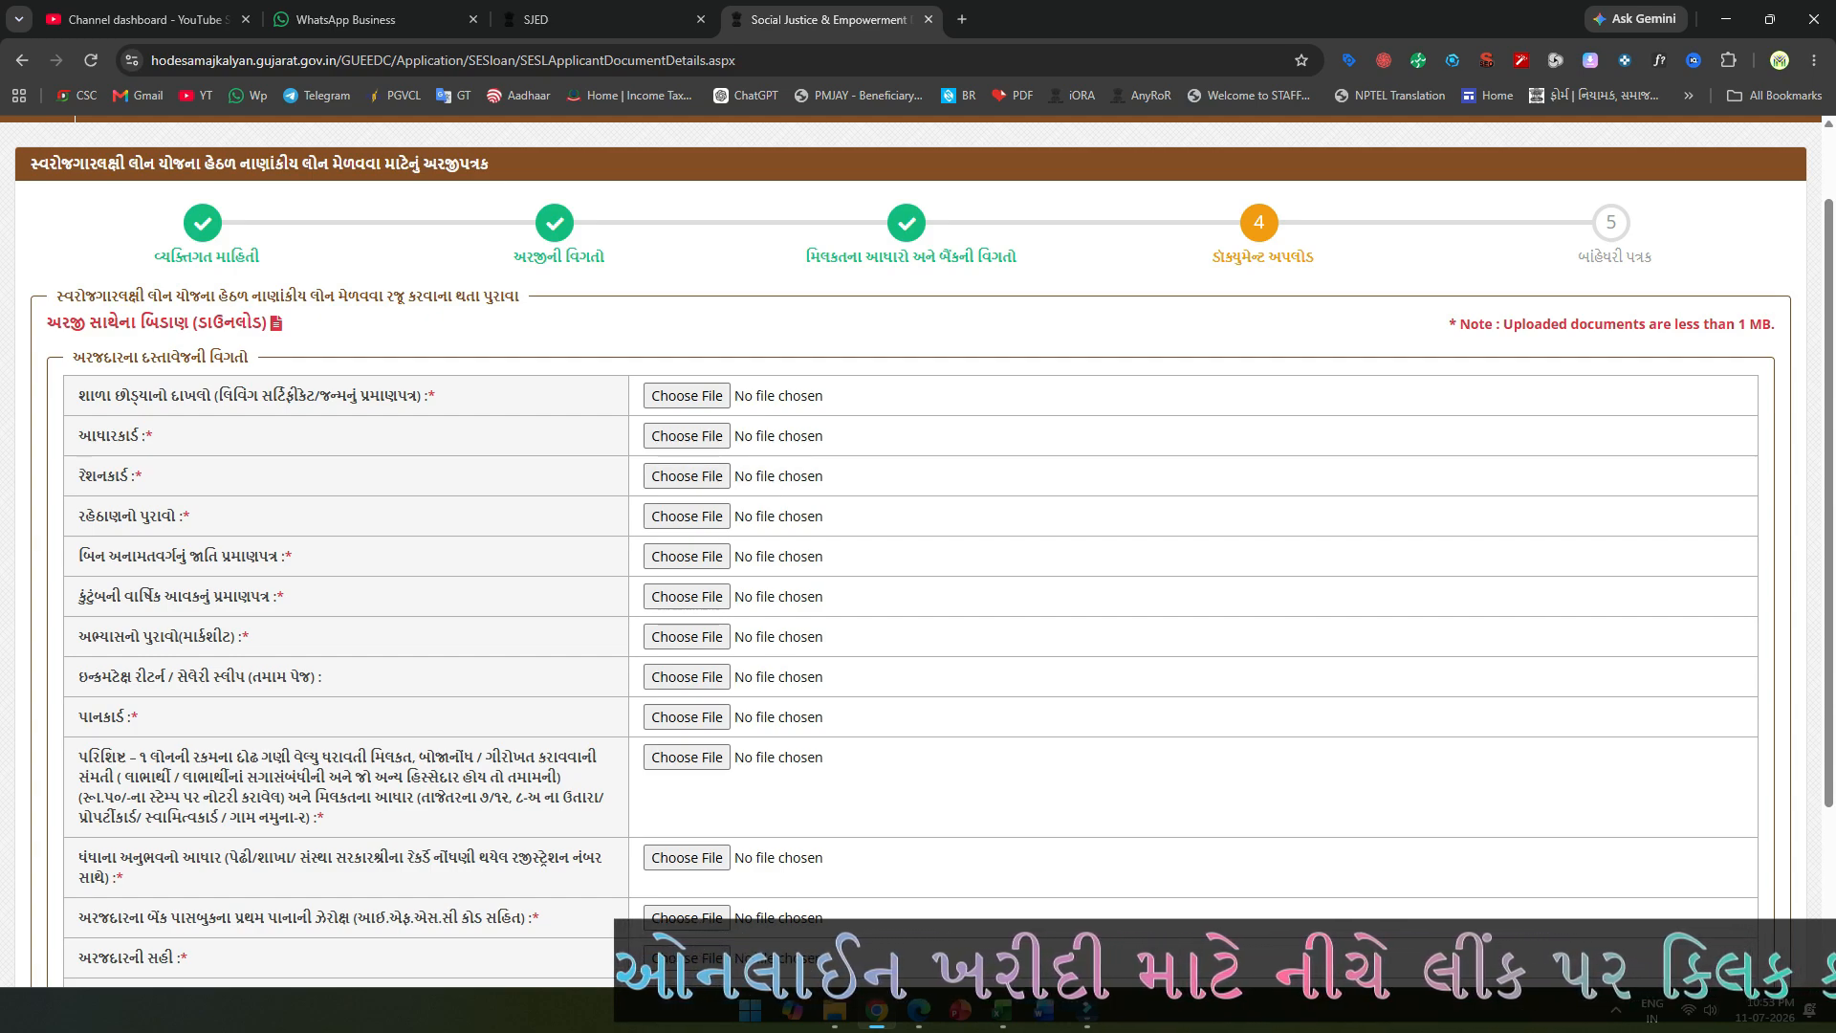
pyautogui.scroll(-1, 686, 517)
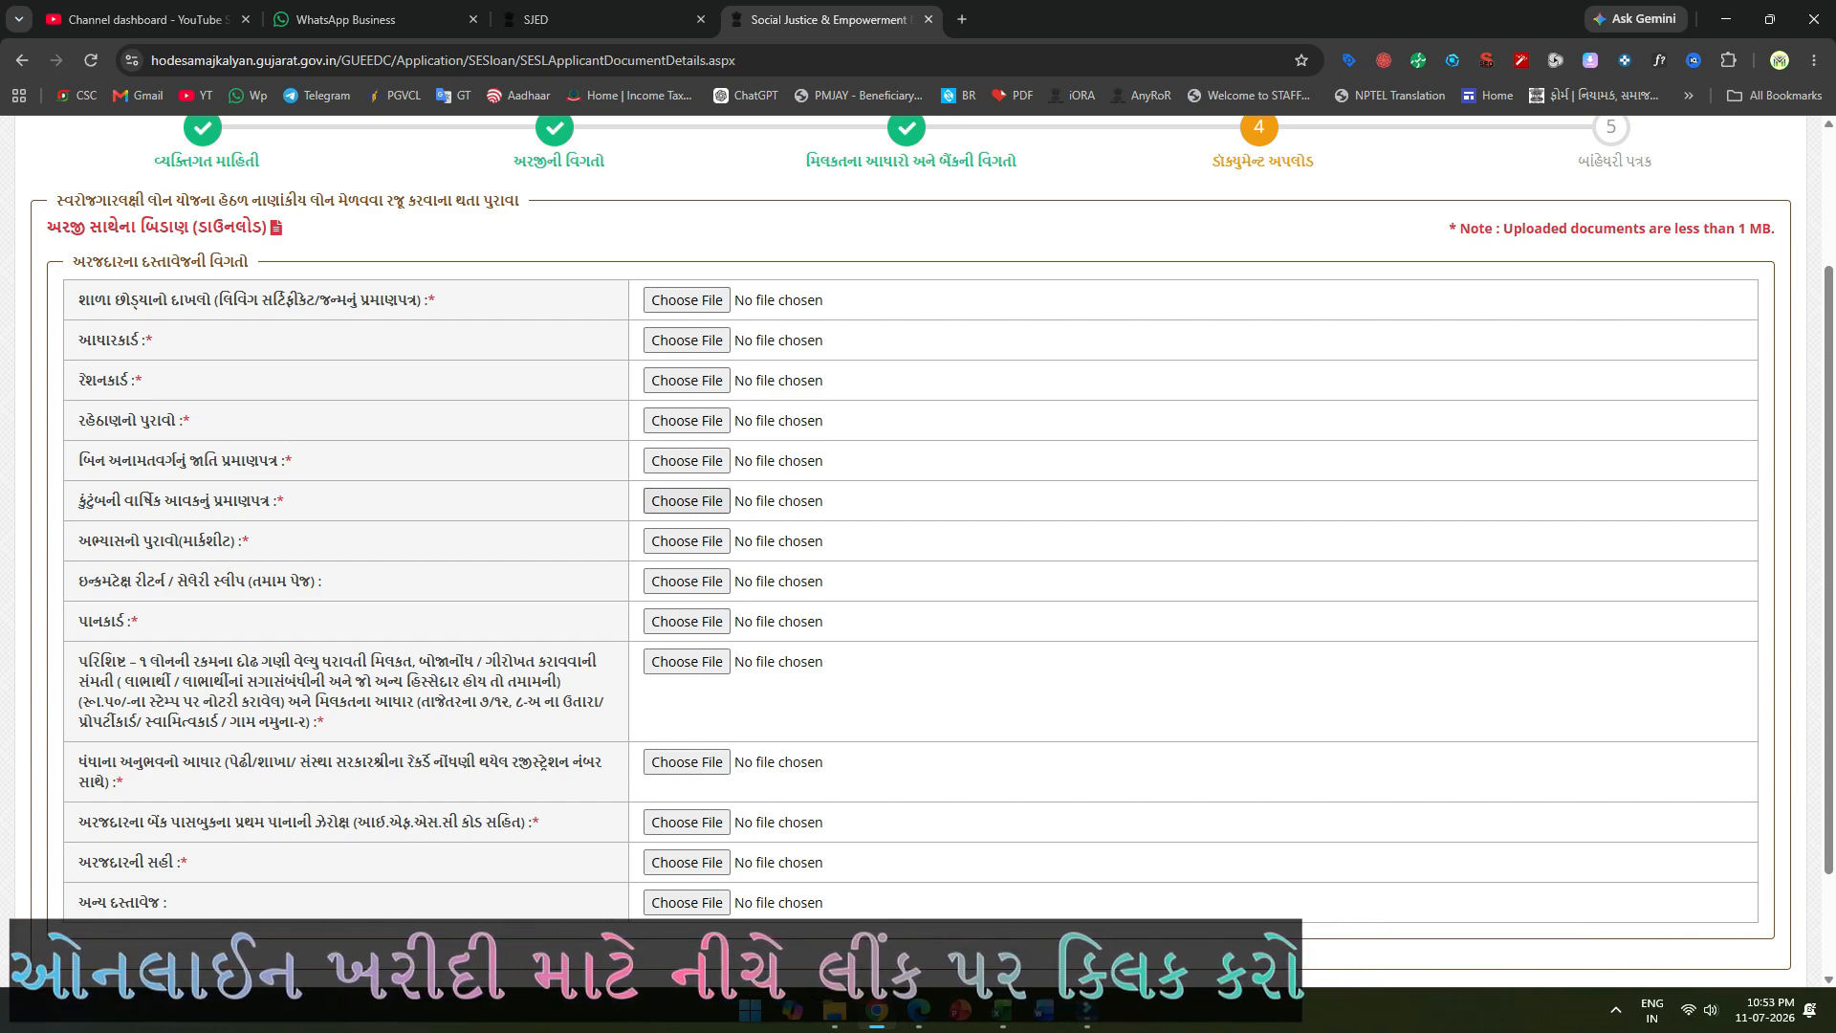
pyautogui.scroll(-1, 687, 507)
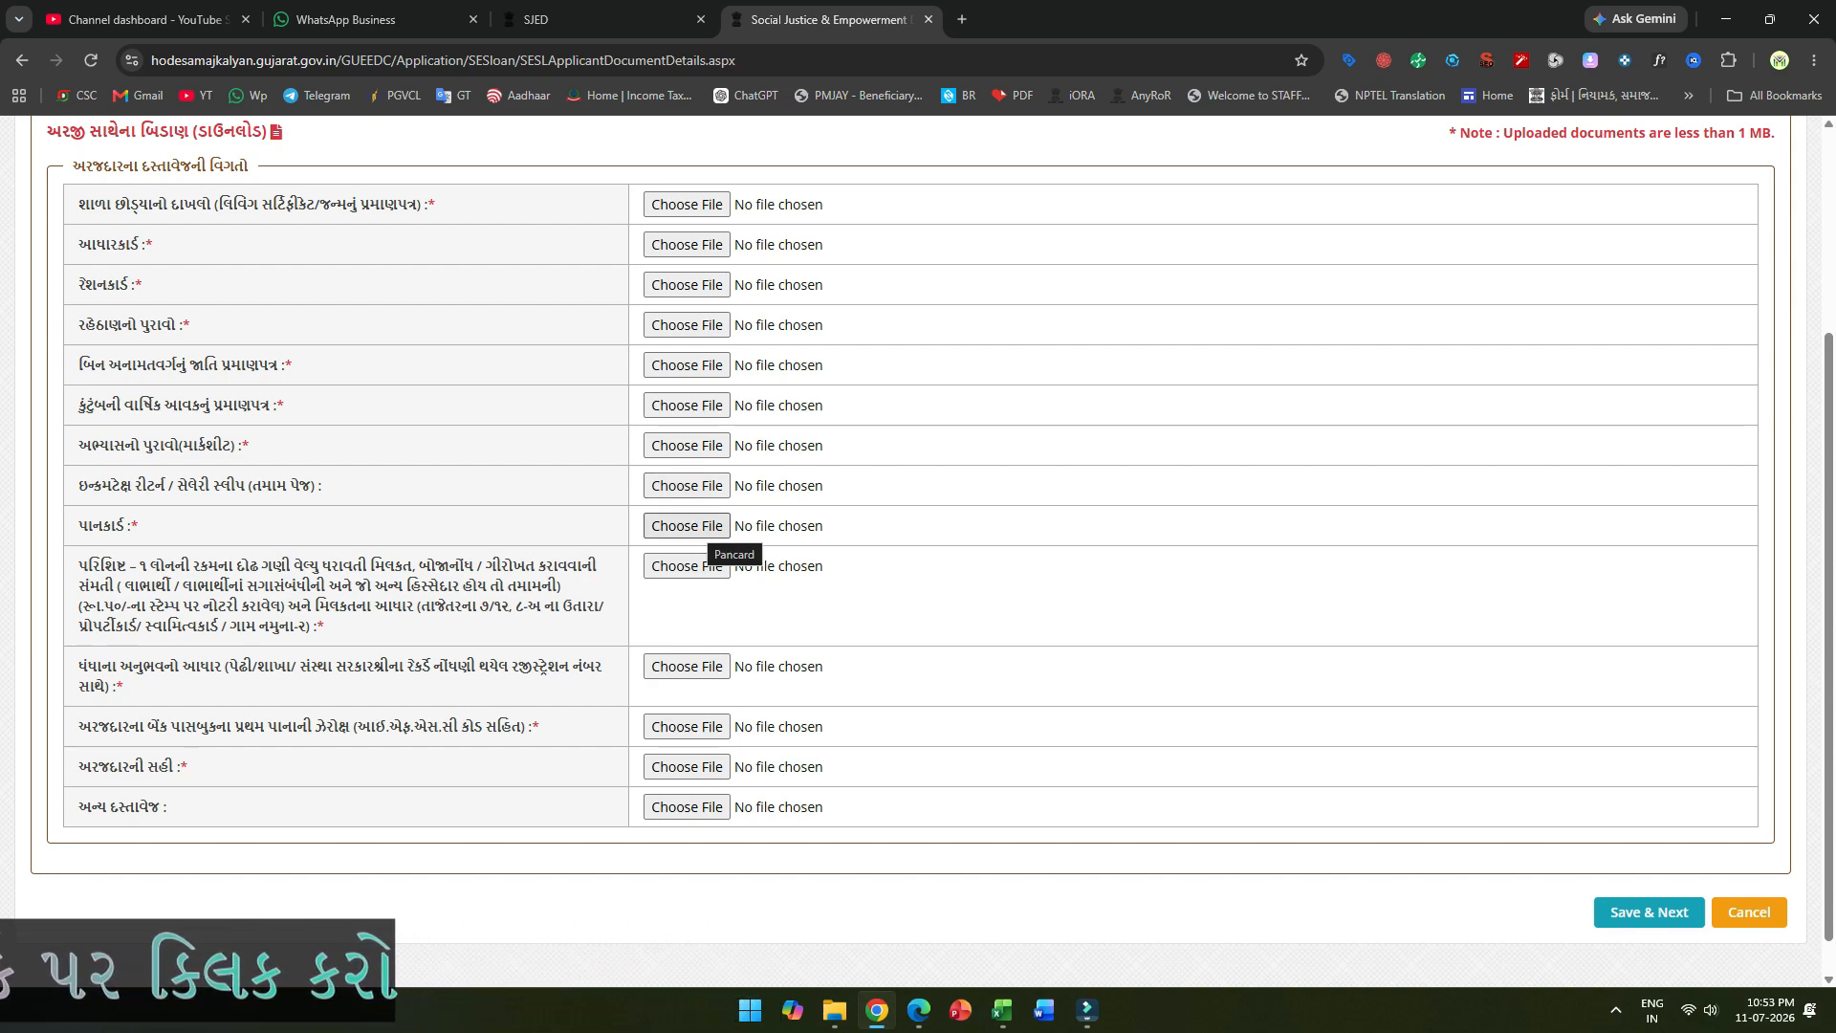
pyautogui.scroll(-1, 726, 536)
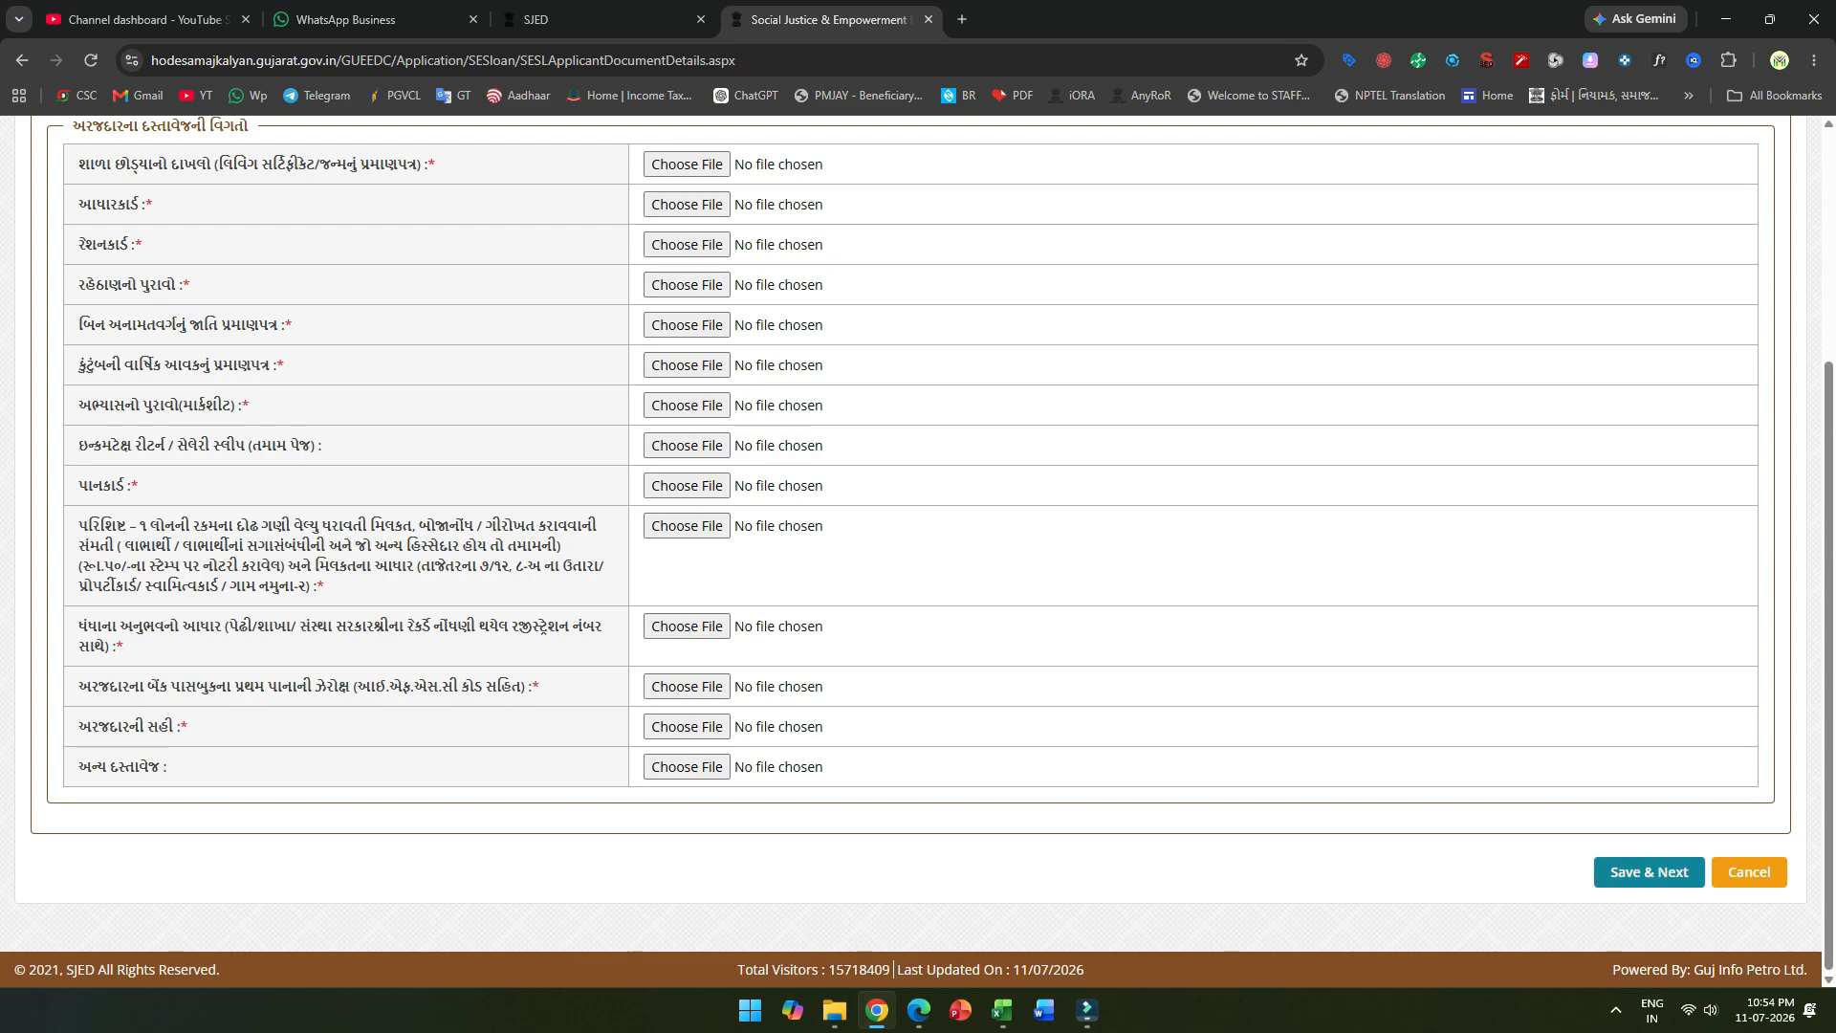
pyautogui.click(1648, 871)
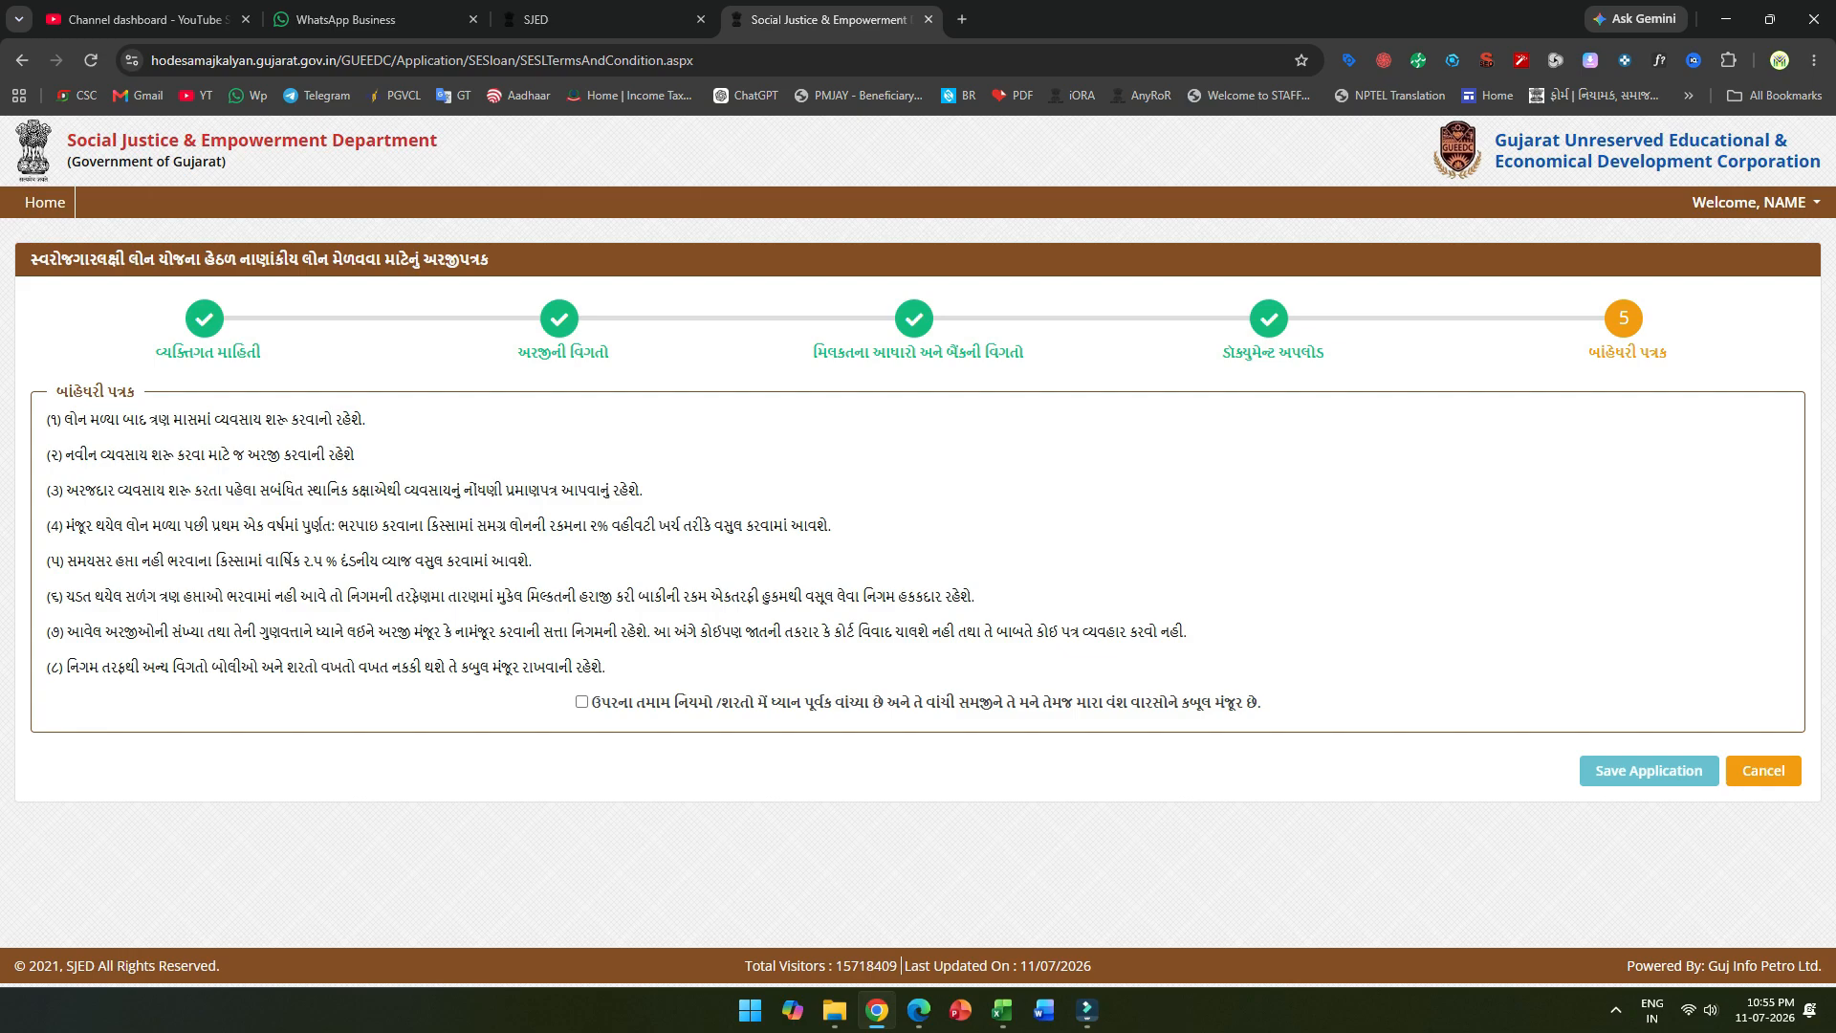
# - Tick the box accepting all declaration terms on step 5
pyautogui.tripleClick(95, 391)
pyautogui.click(582, 702)
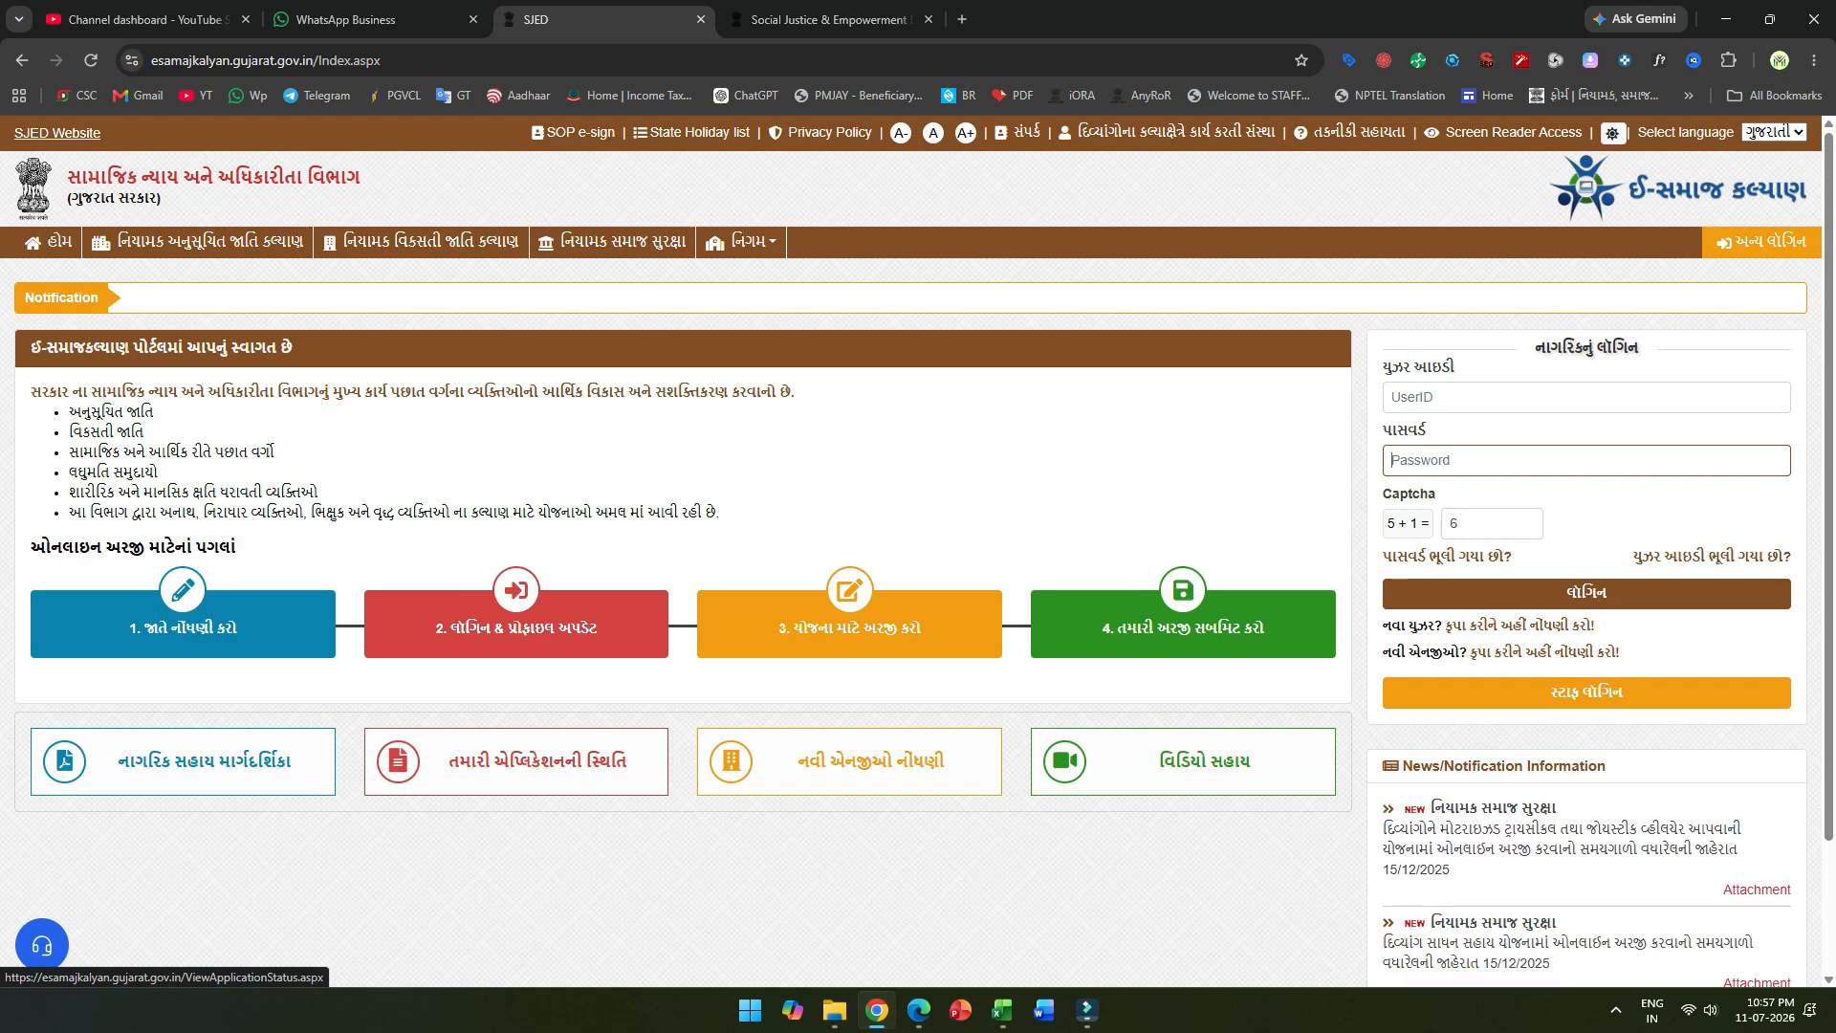
# - On the application status page, enter the application number and birth date 01/01/2000, then return to the schemes tab
pyautogui.click(516, 761)
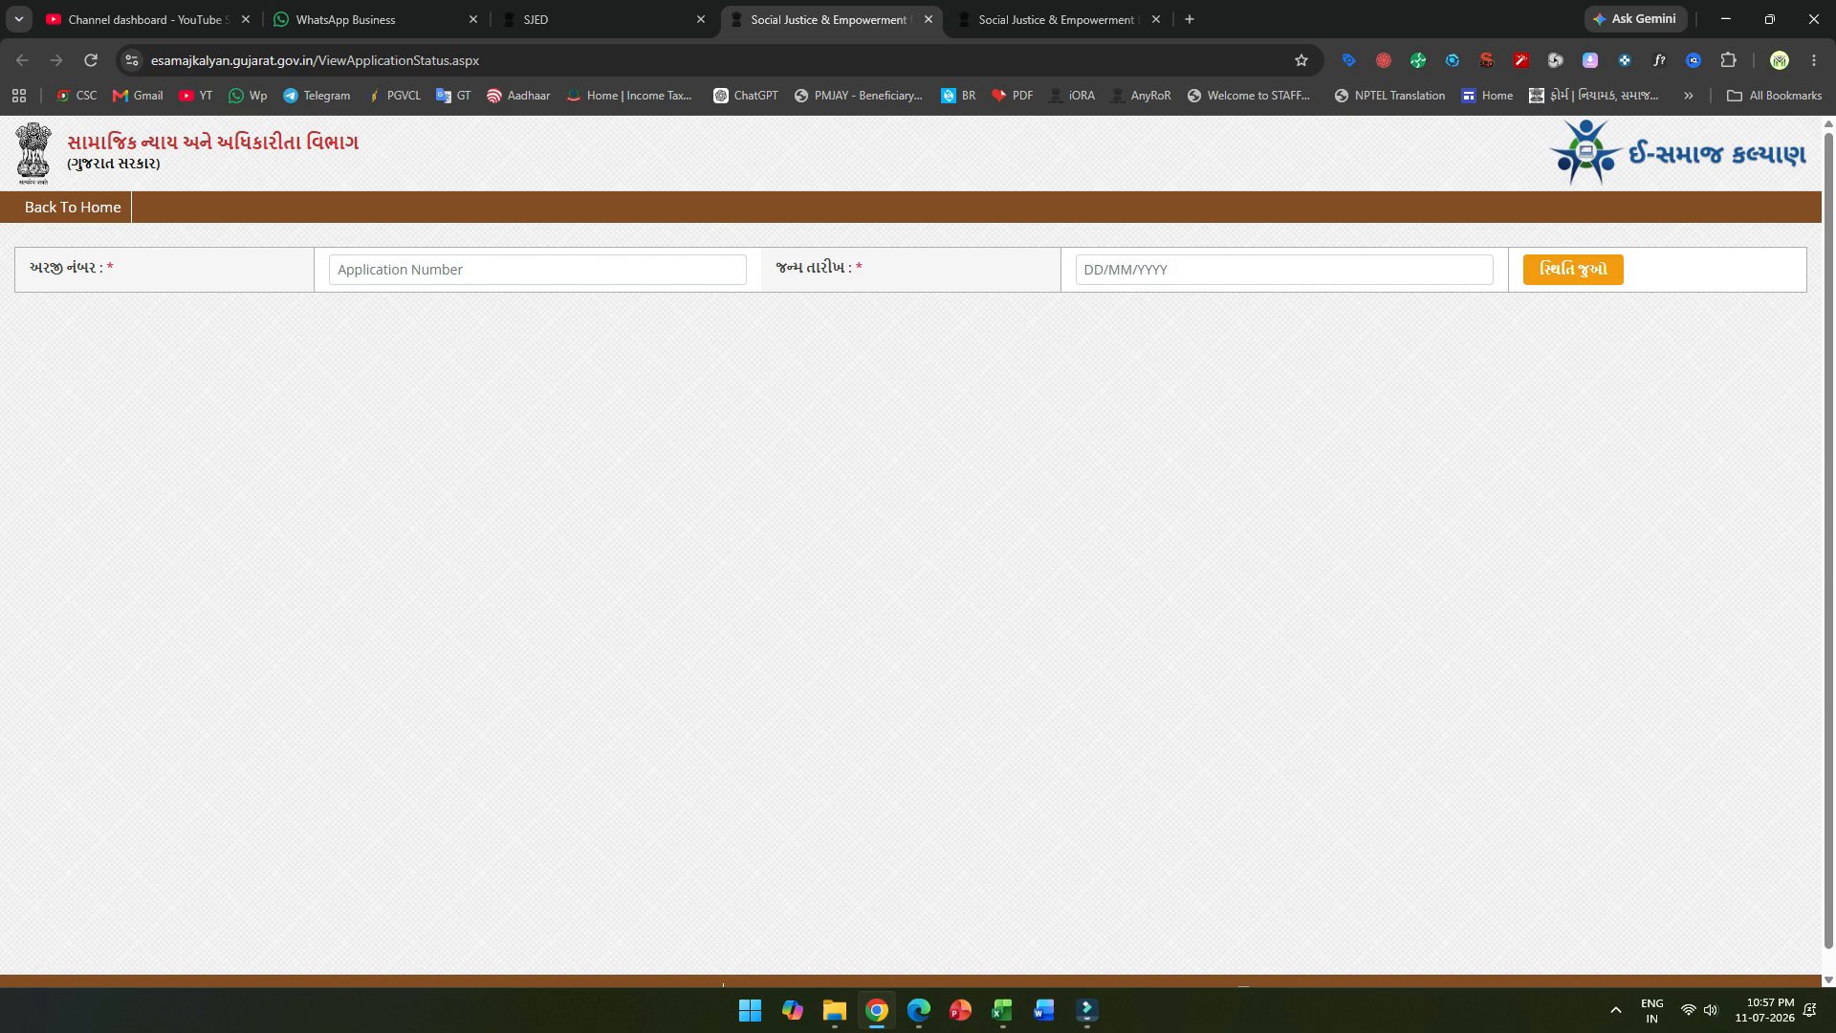
pyautogui.click(339, 269)
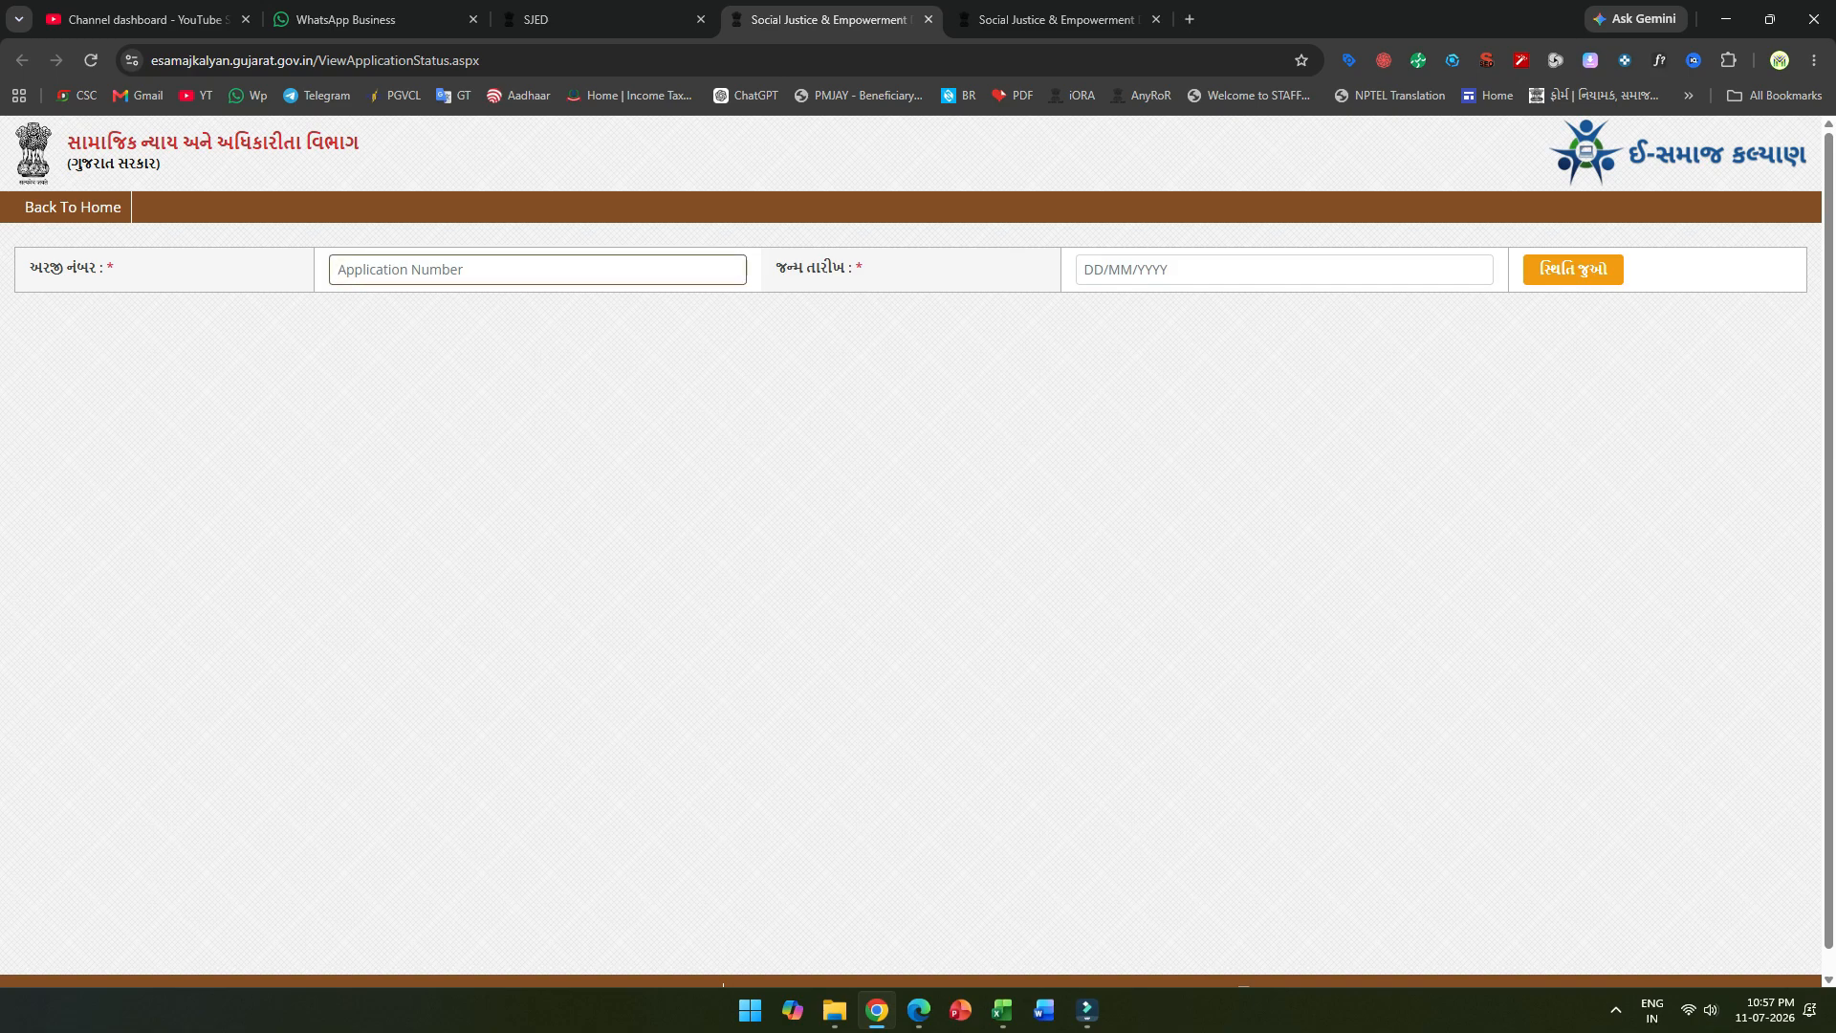
pyautogui.click(1148, 268)
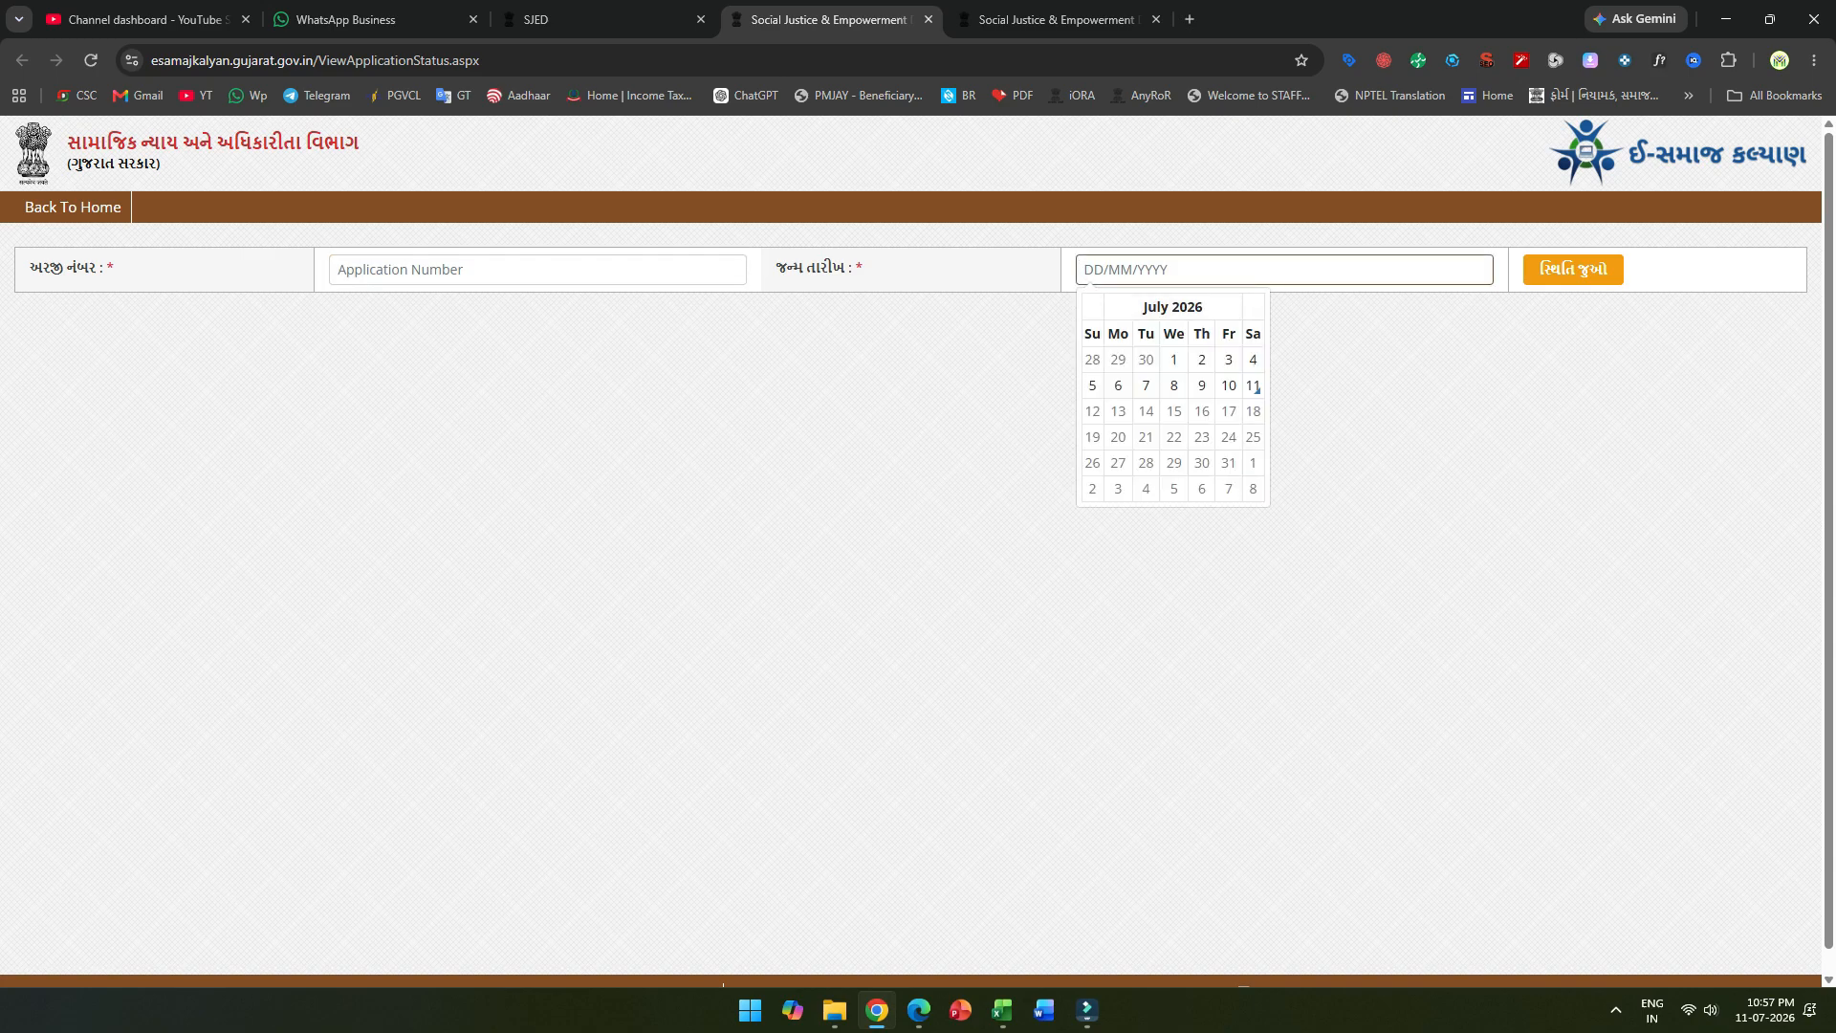
pyautogui.click(1172, 306)
pyautogui.click(1169, 306)
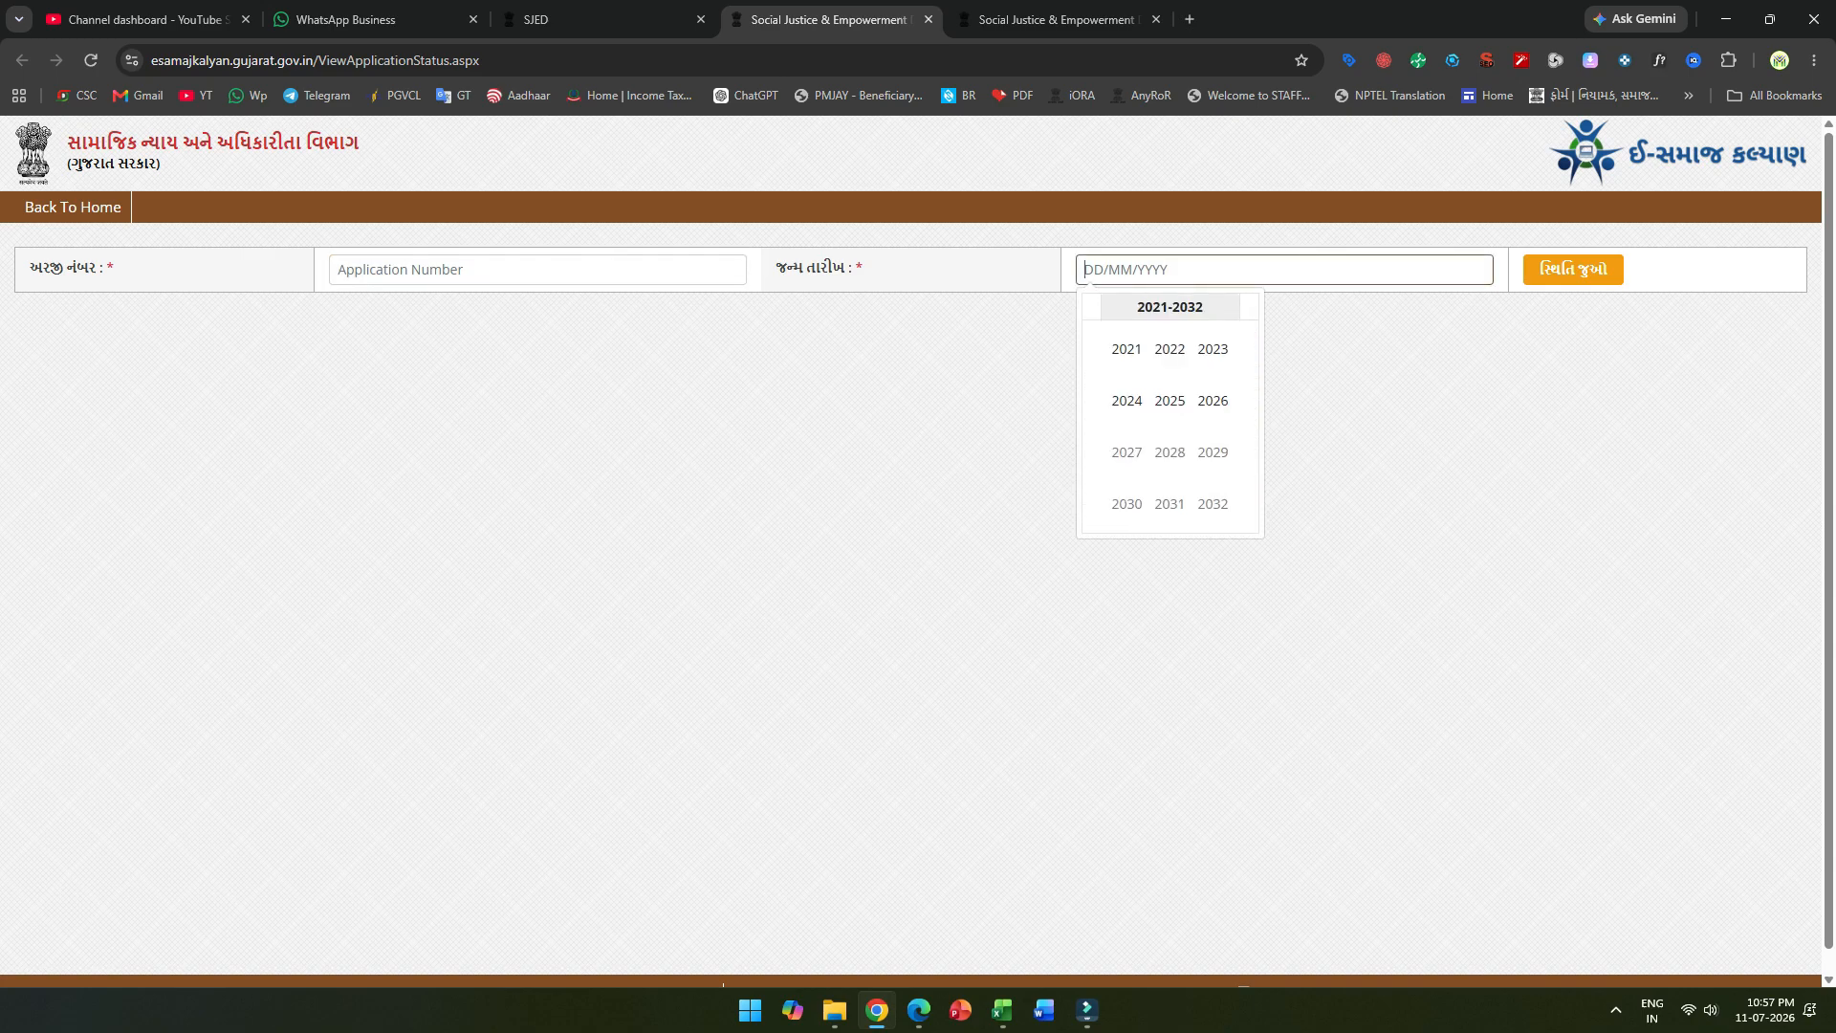
pyautogui.scroll(2, 1169, 412)
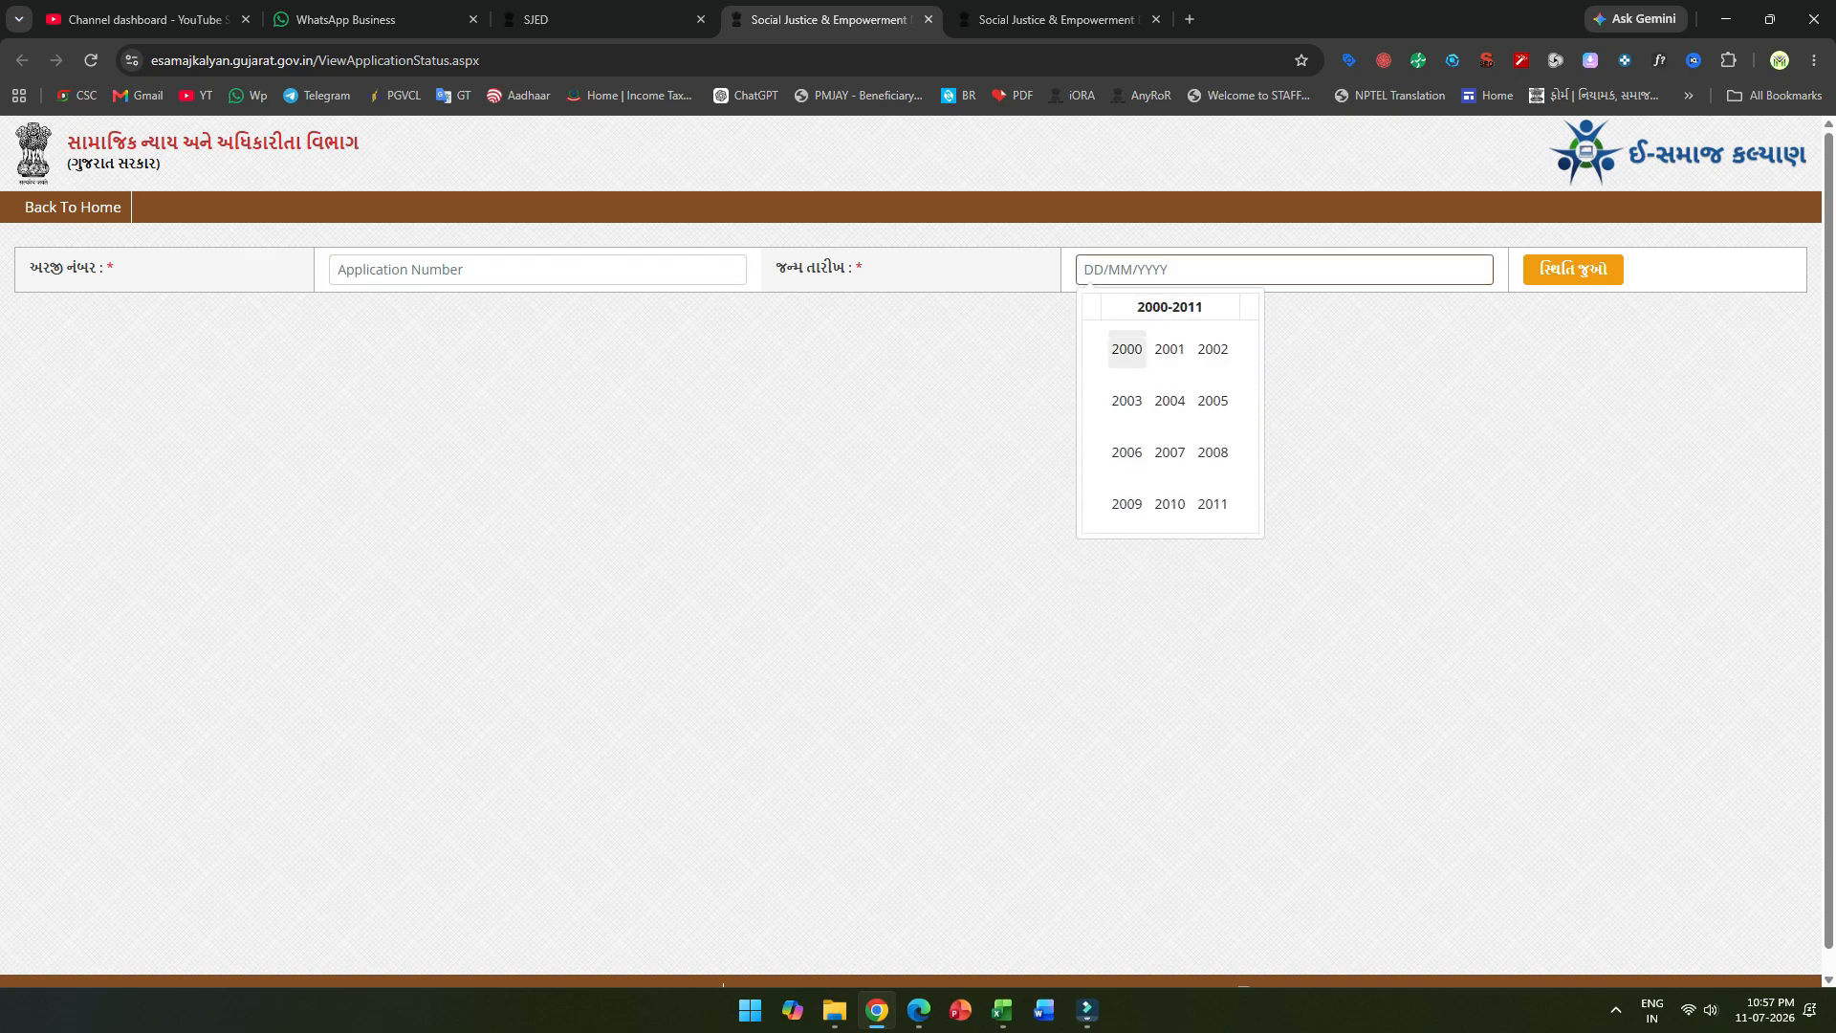
pyautogui.click(1126, 348)
pyautogui.click(1124, 346)
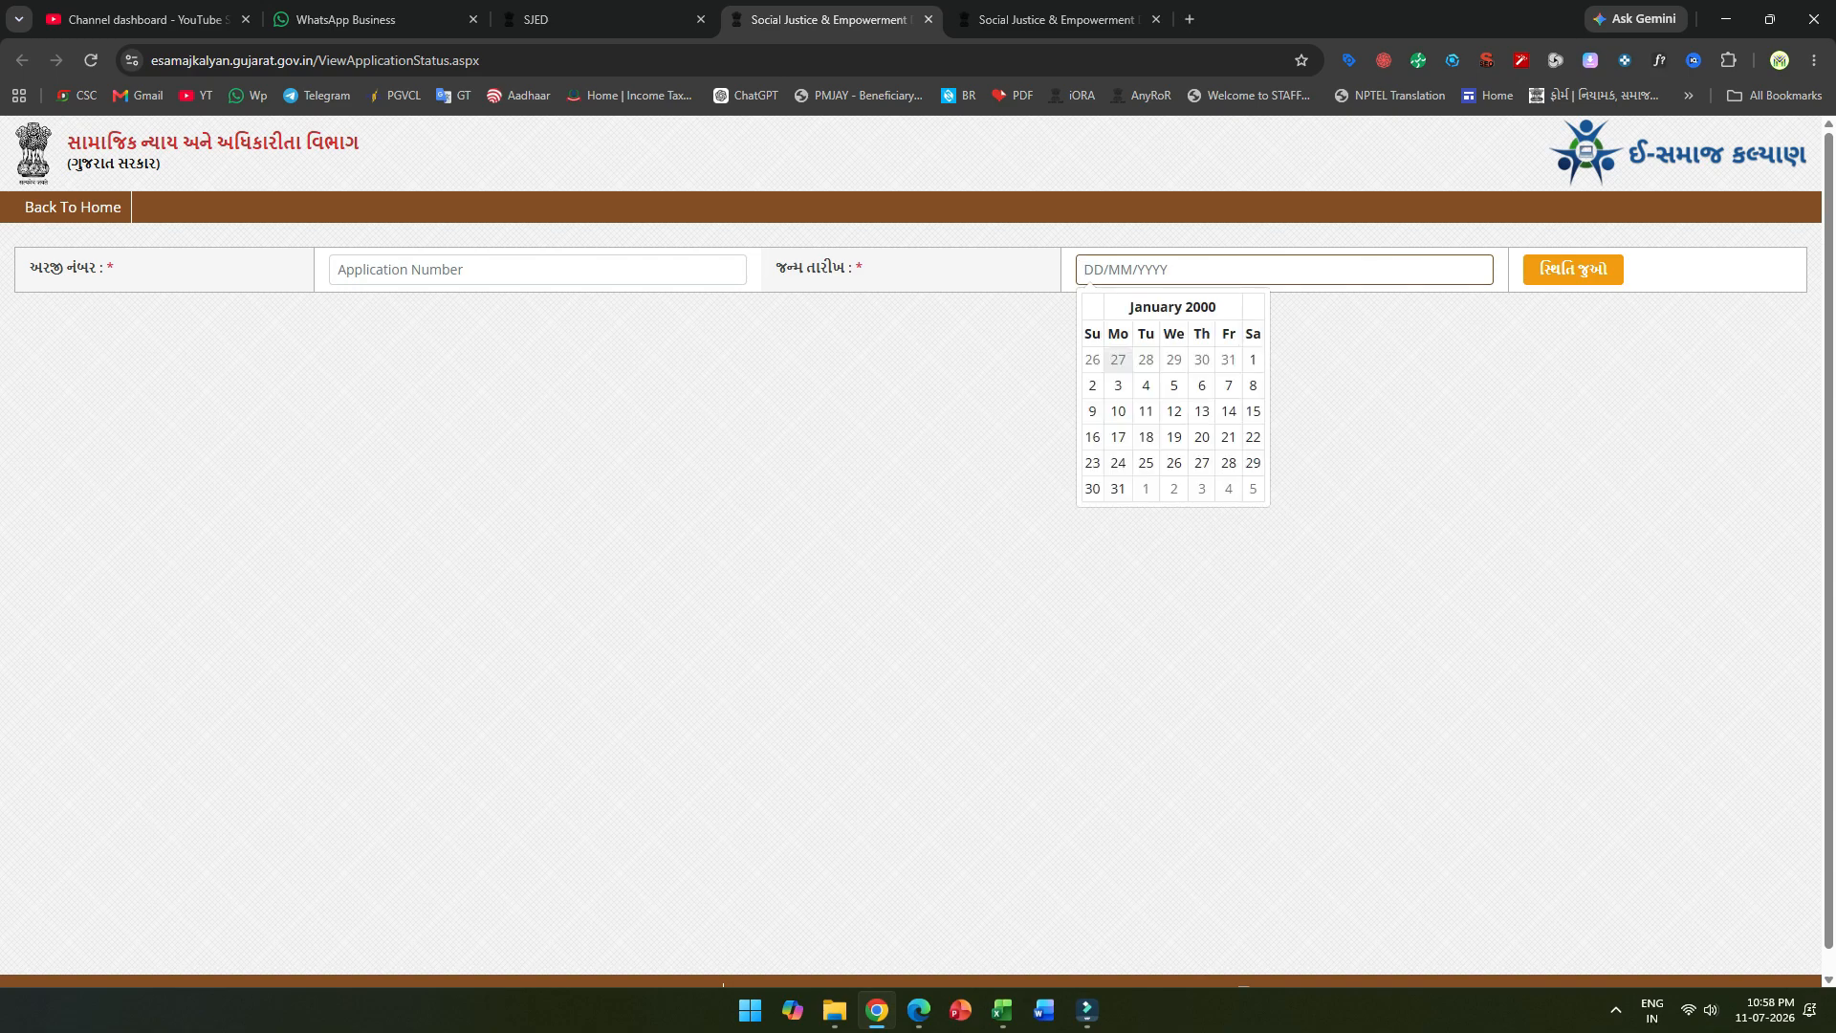
pyautogui.click(1252, 359)
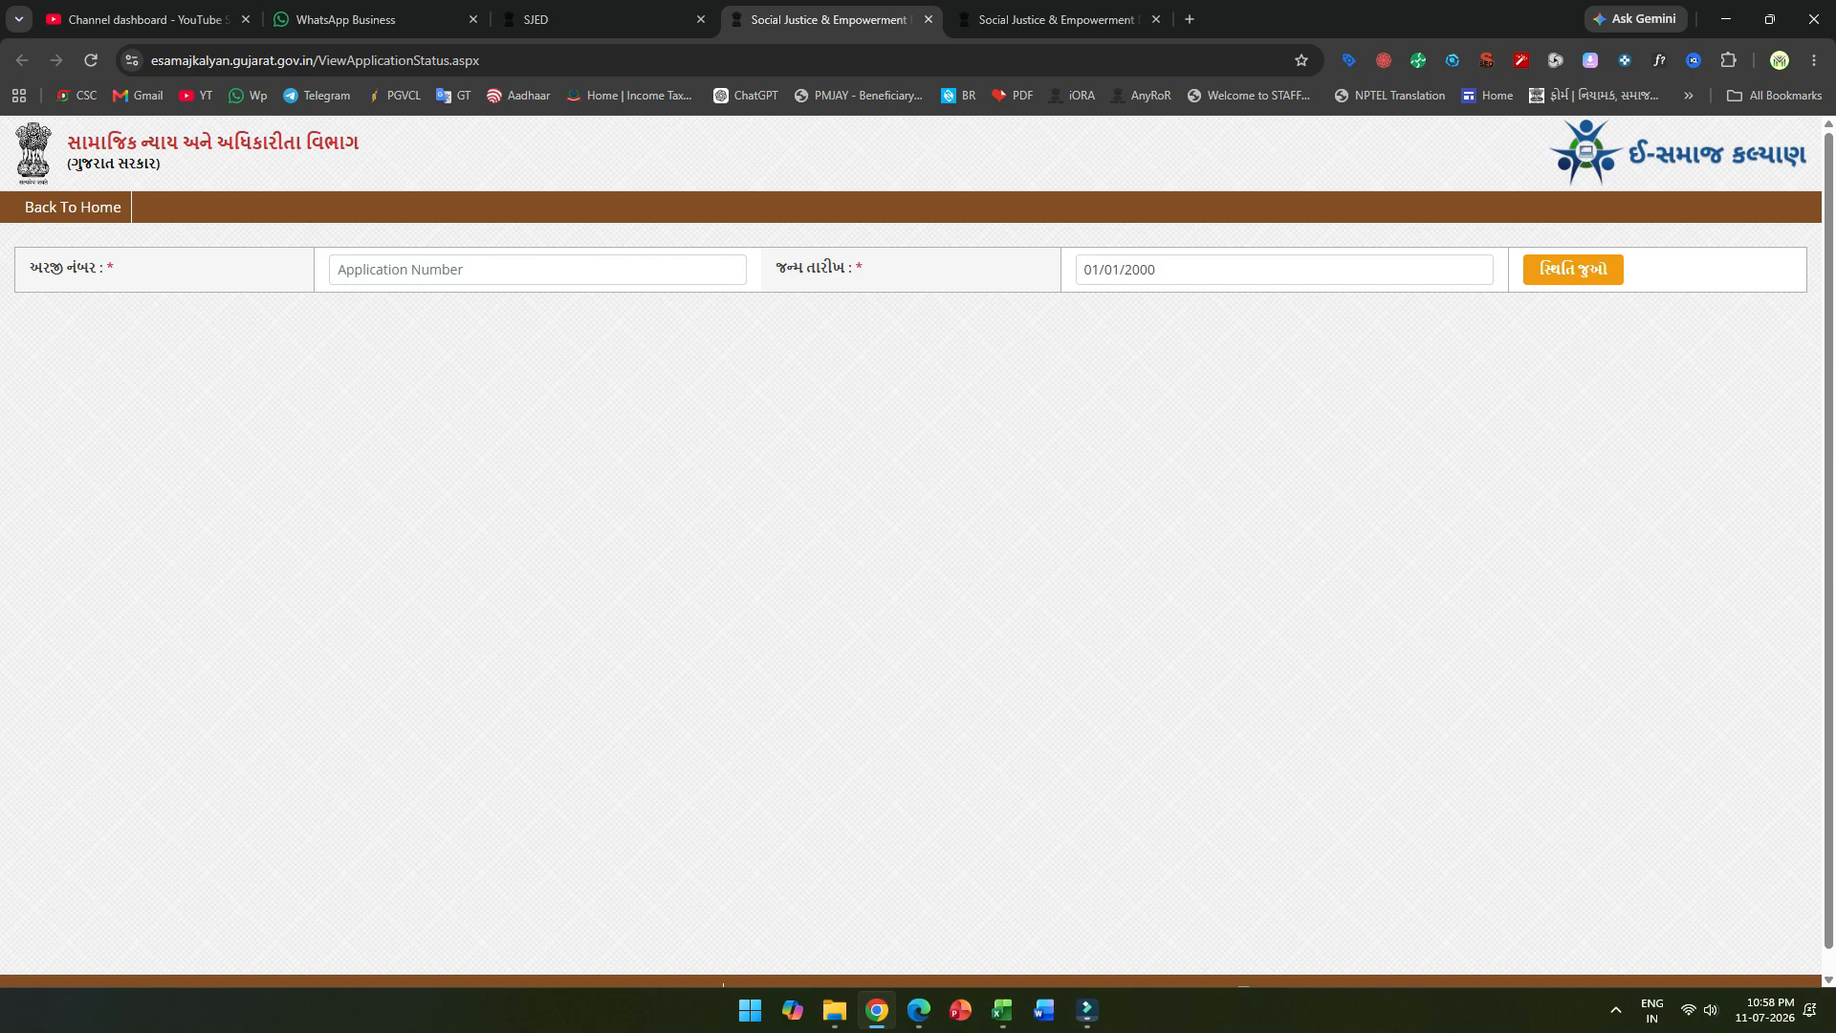
pyautogui.hotkey('ctrl', 'Tab')
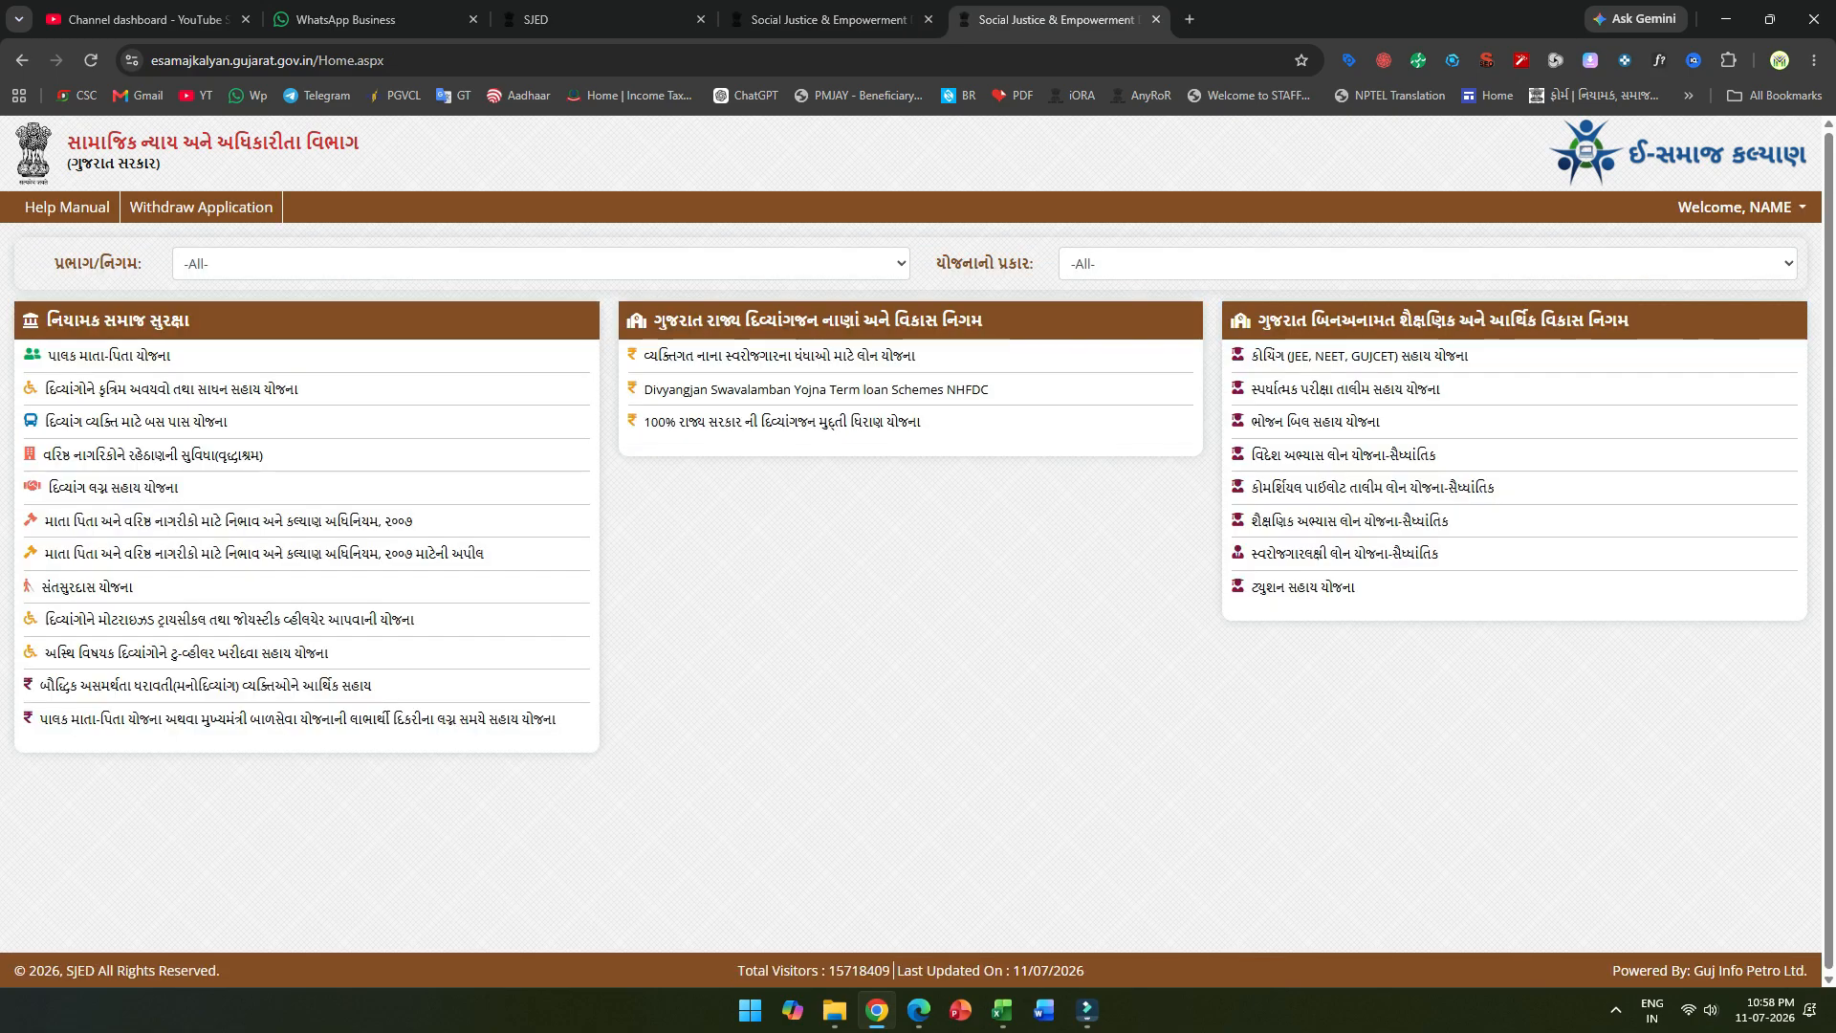